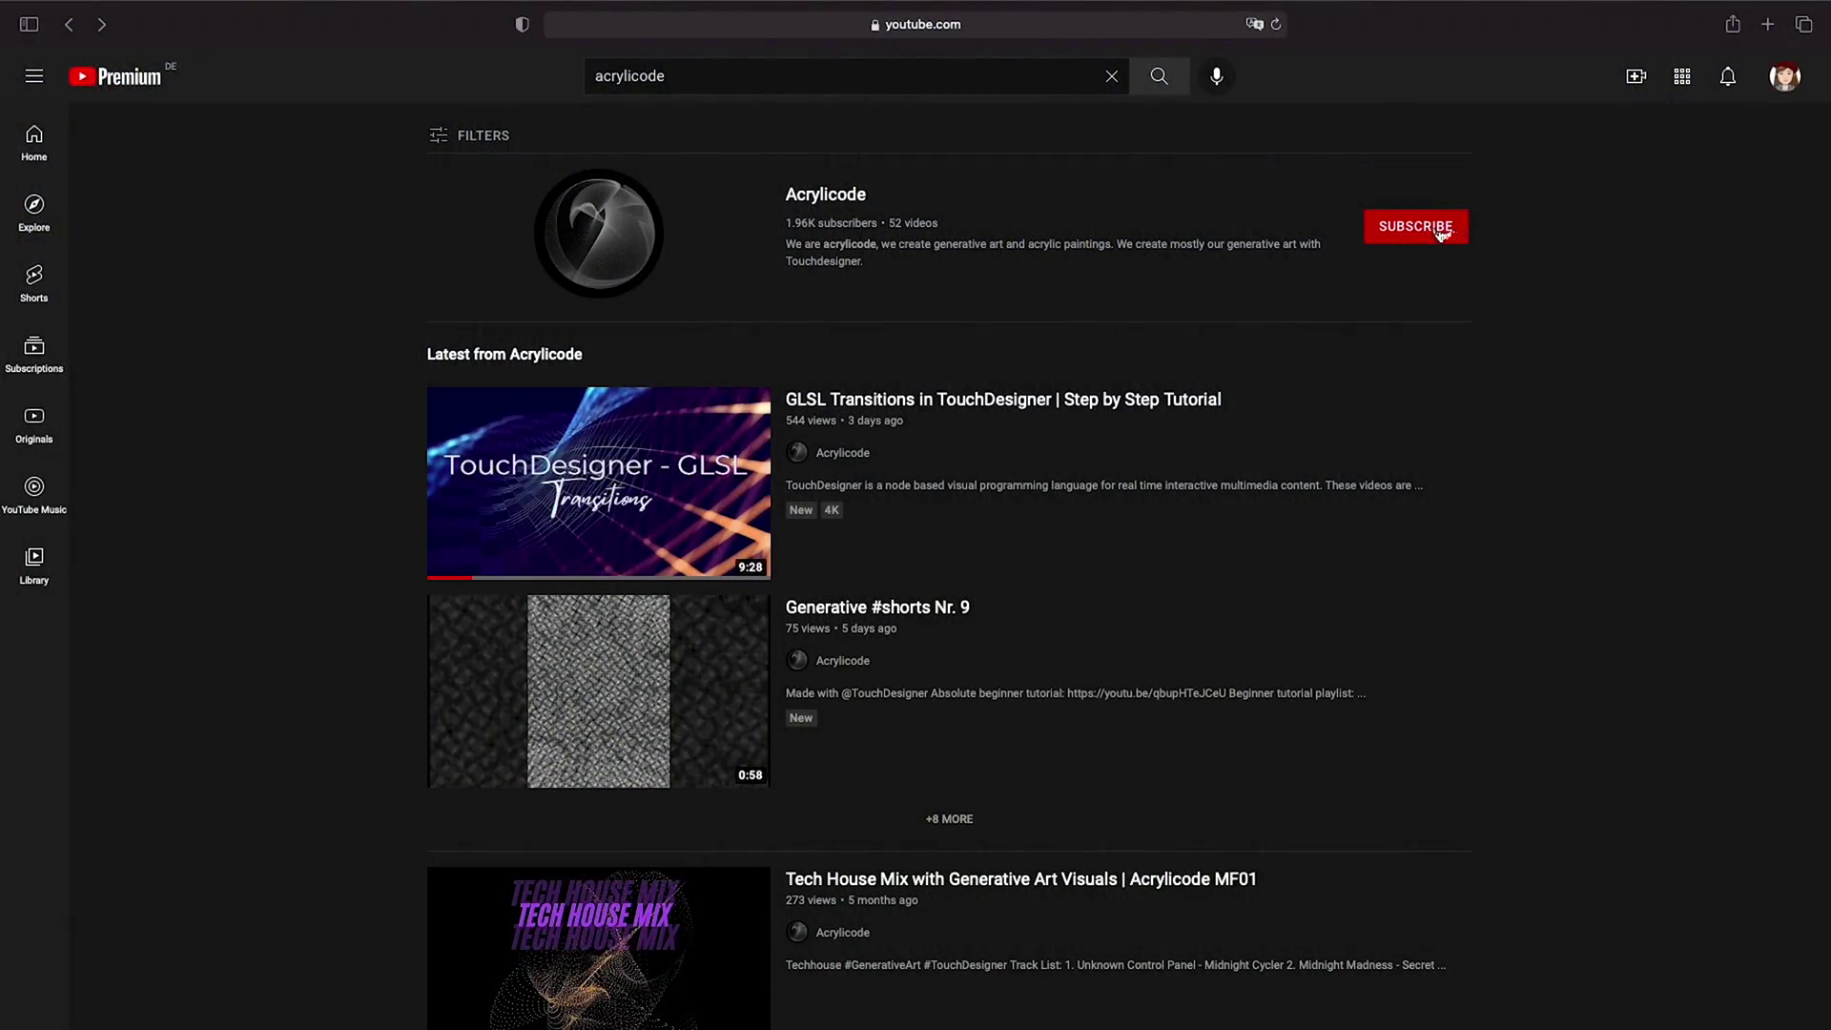
# - Subscribe to the Acrylicode channel and set its notification bell to All
pyautogui.click(1440, 232)
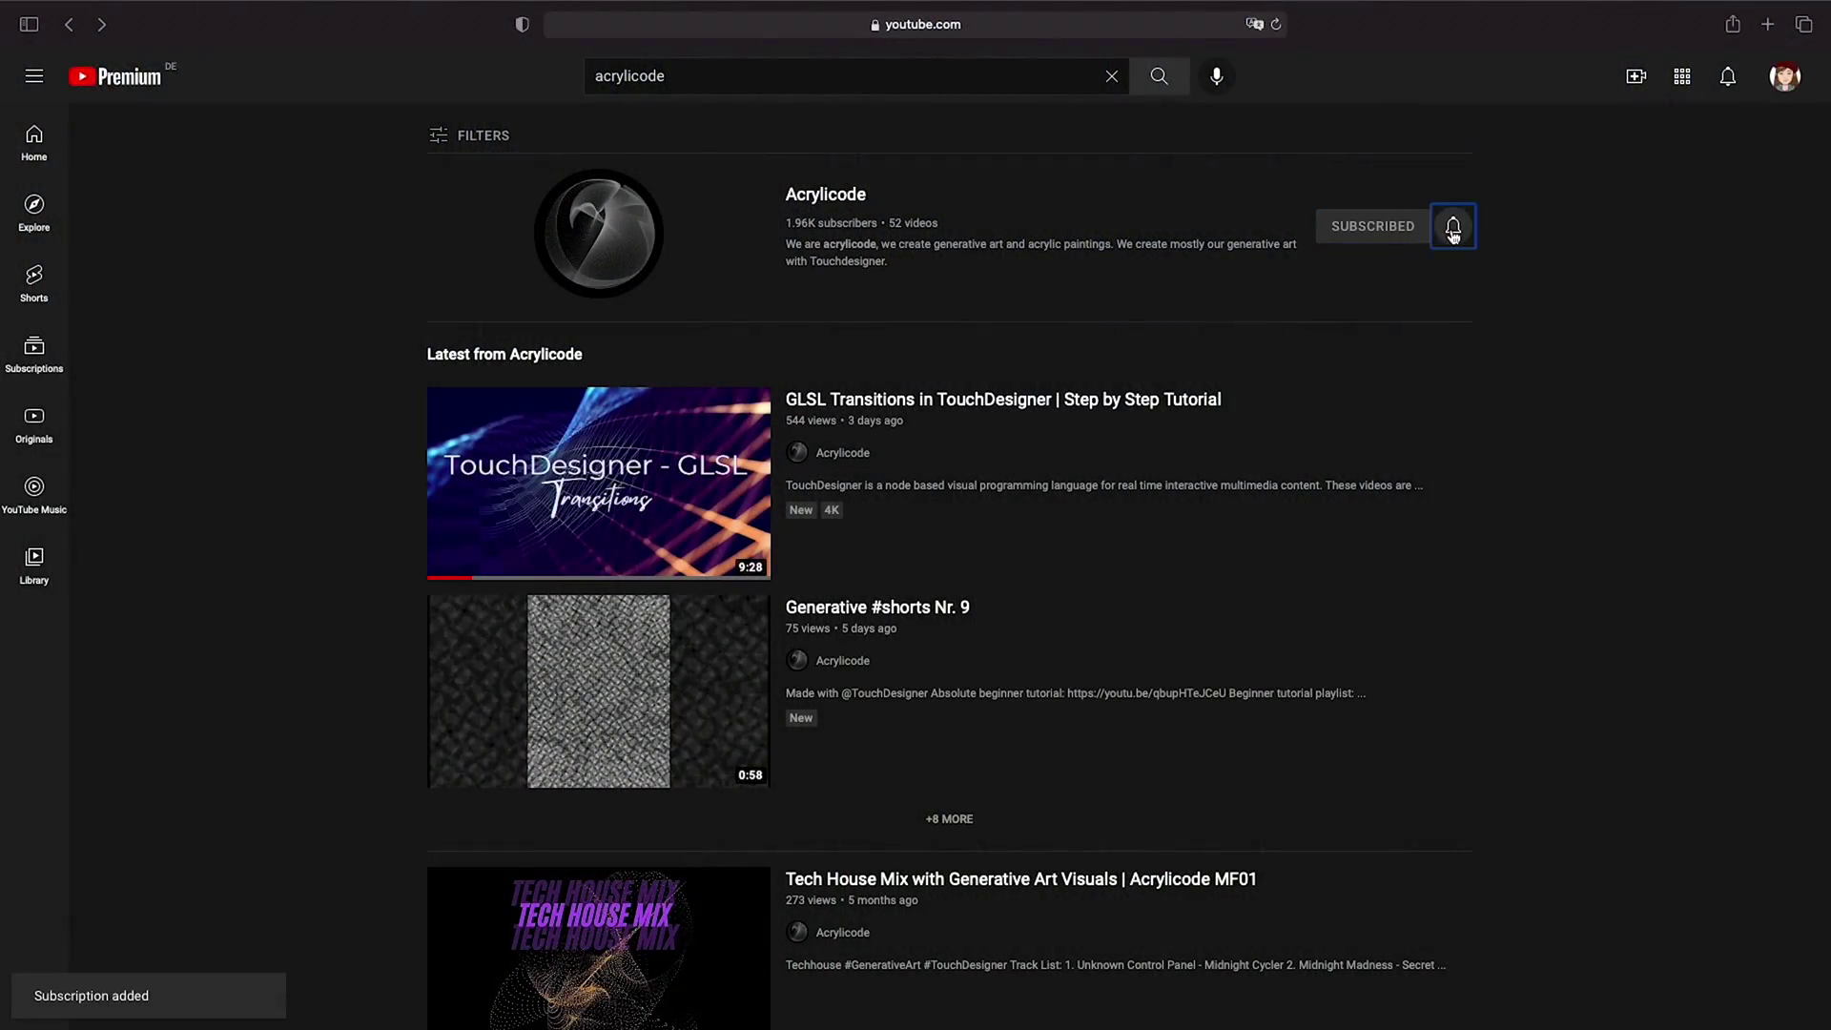
pyautogui.click(1453, 230)
pyautogui.click(1473, 270)
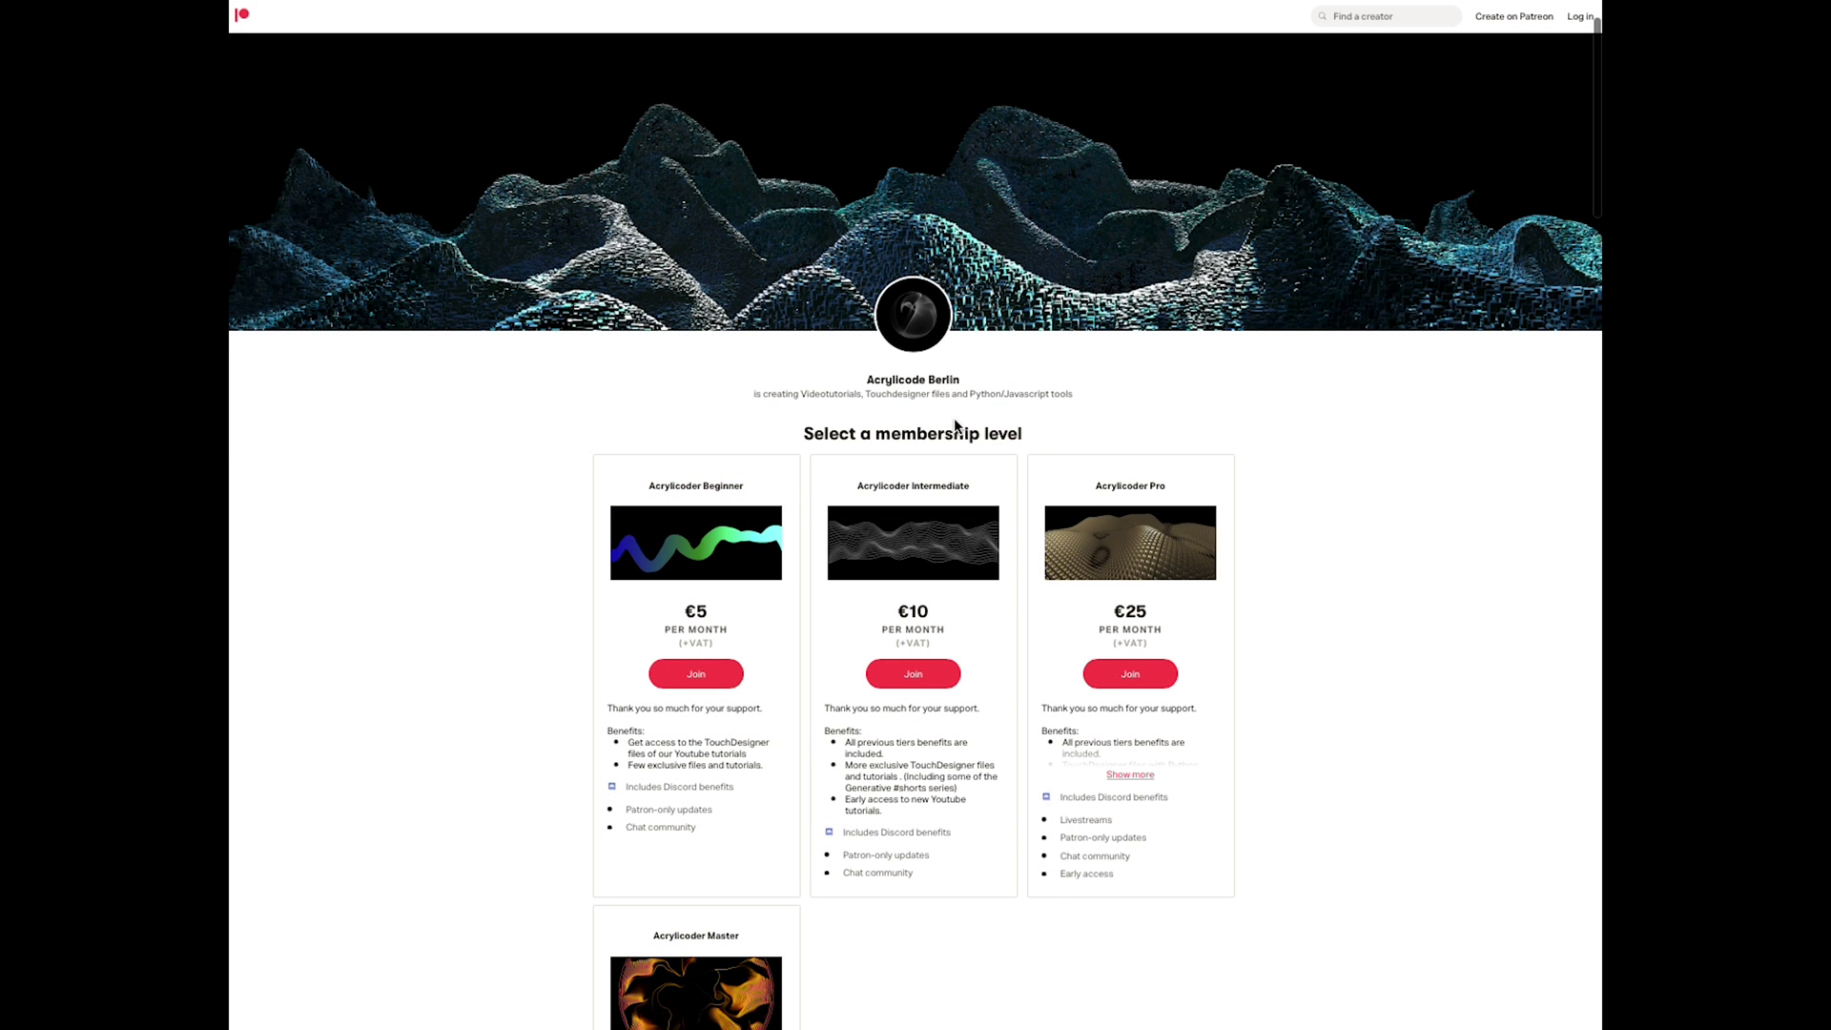
pyautogui.scroll(-3, 953, 420)
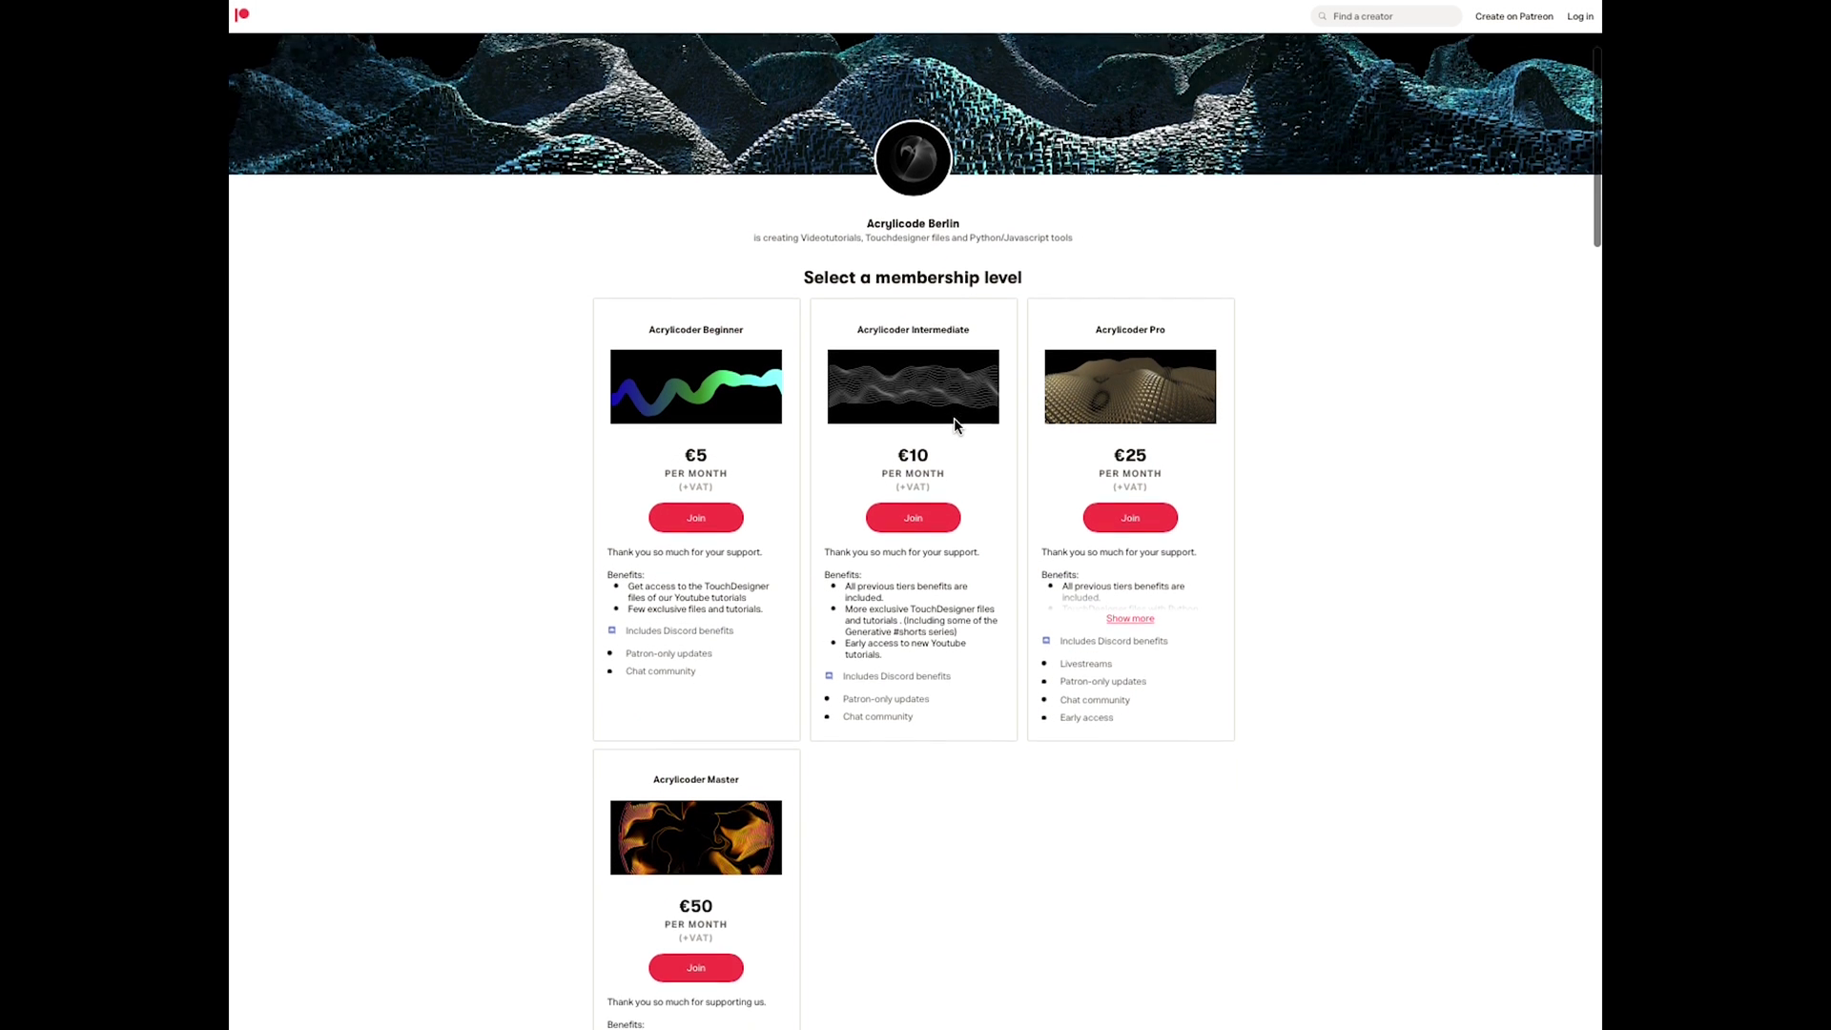
pyautogui.scroll(-1, 1342, 658)
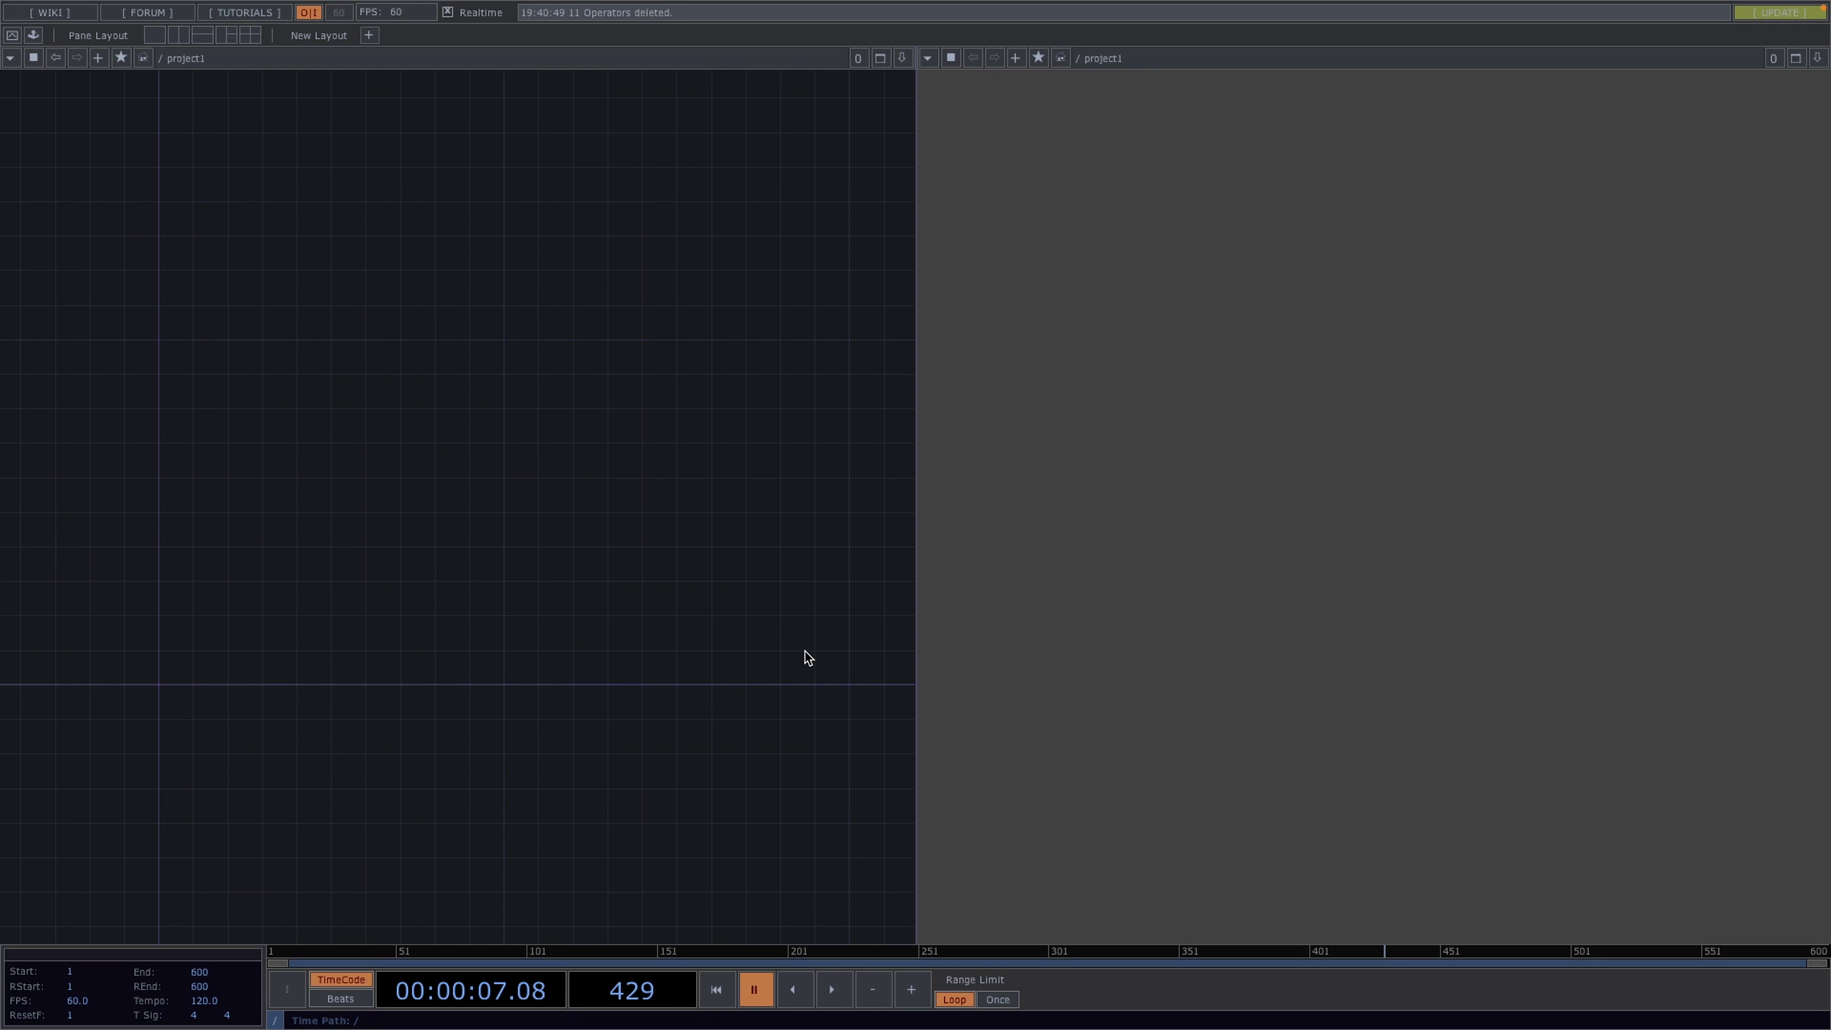
# - Create a Line SOP line1 and a Geometry COMP geo1 wired from it
pyautogui.press('h')
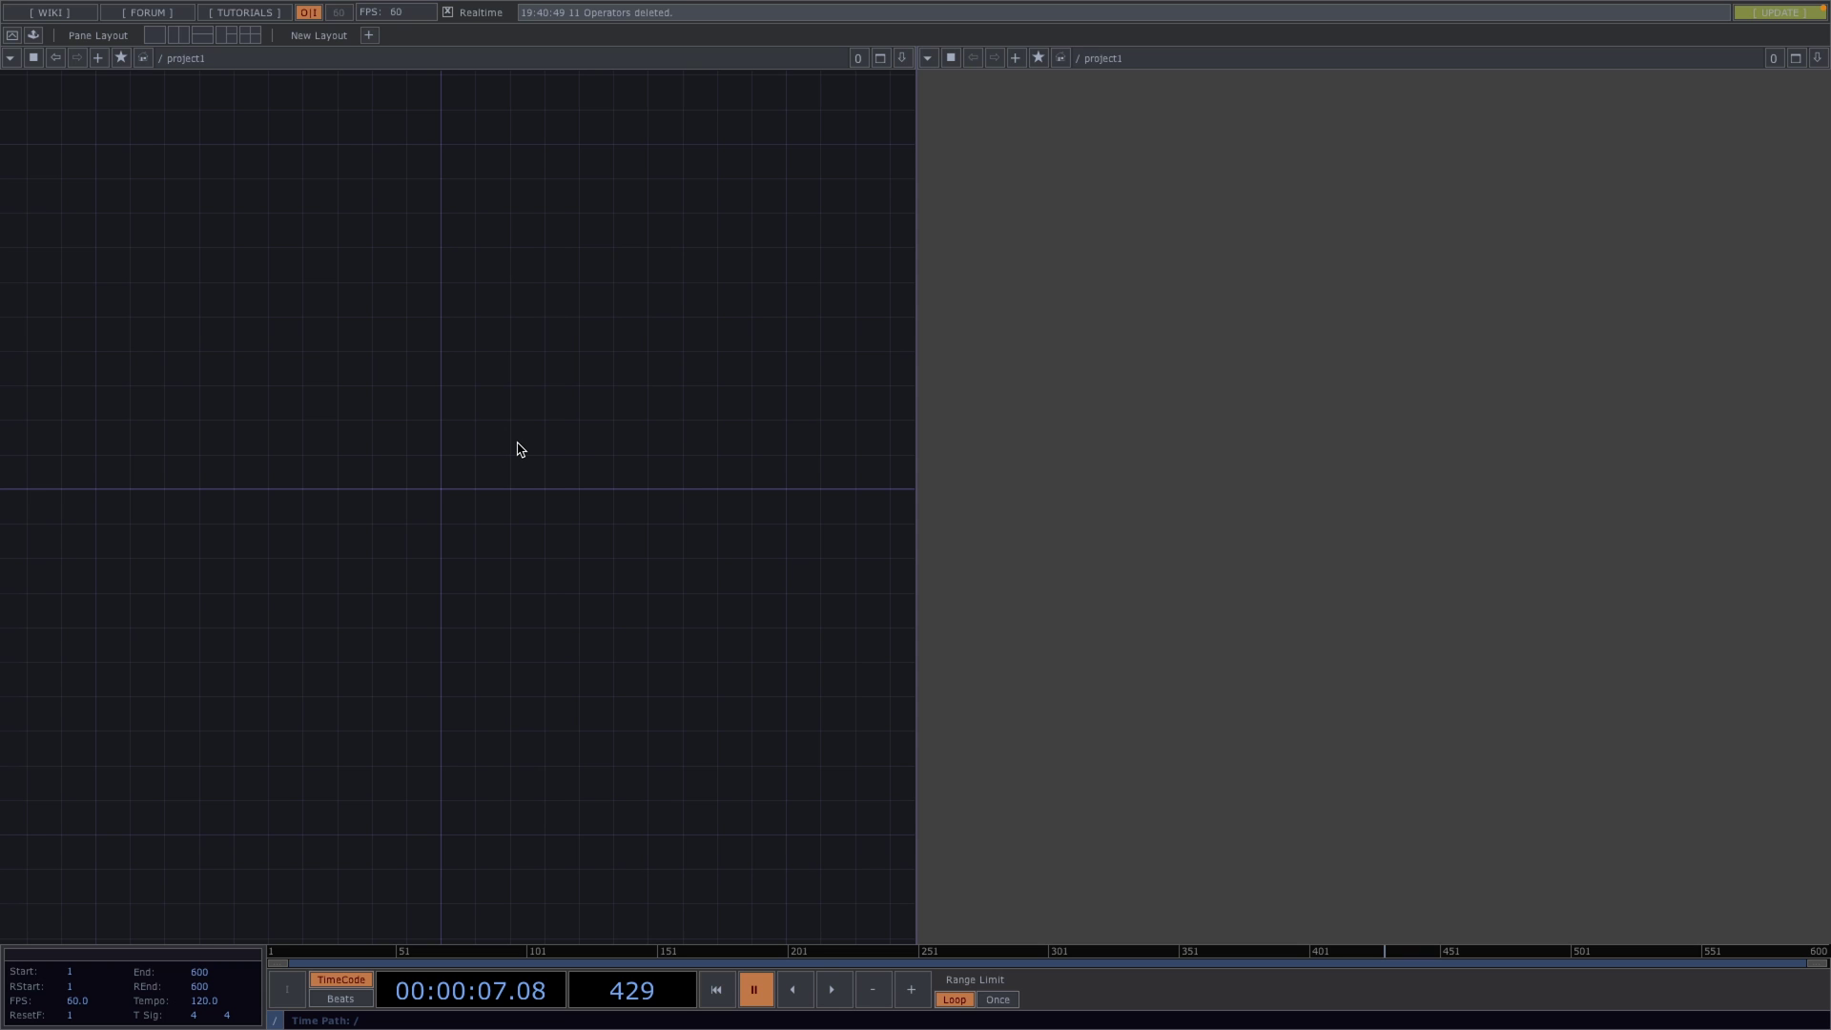
pyautogui.scroll(2, 381, 474)
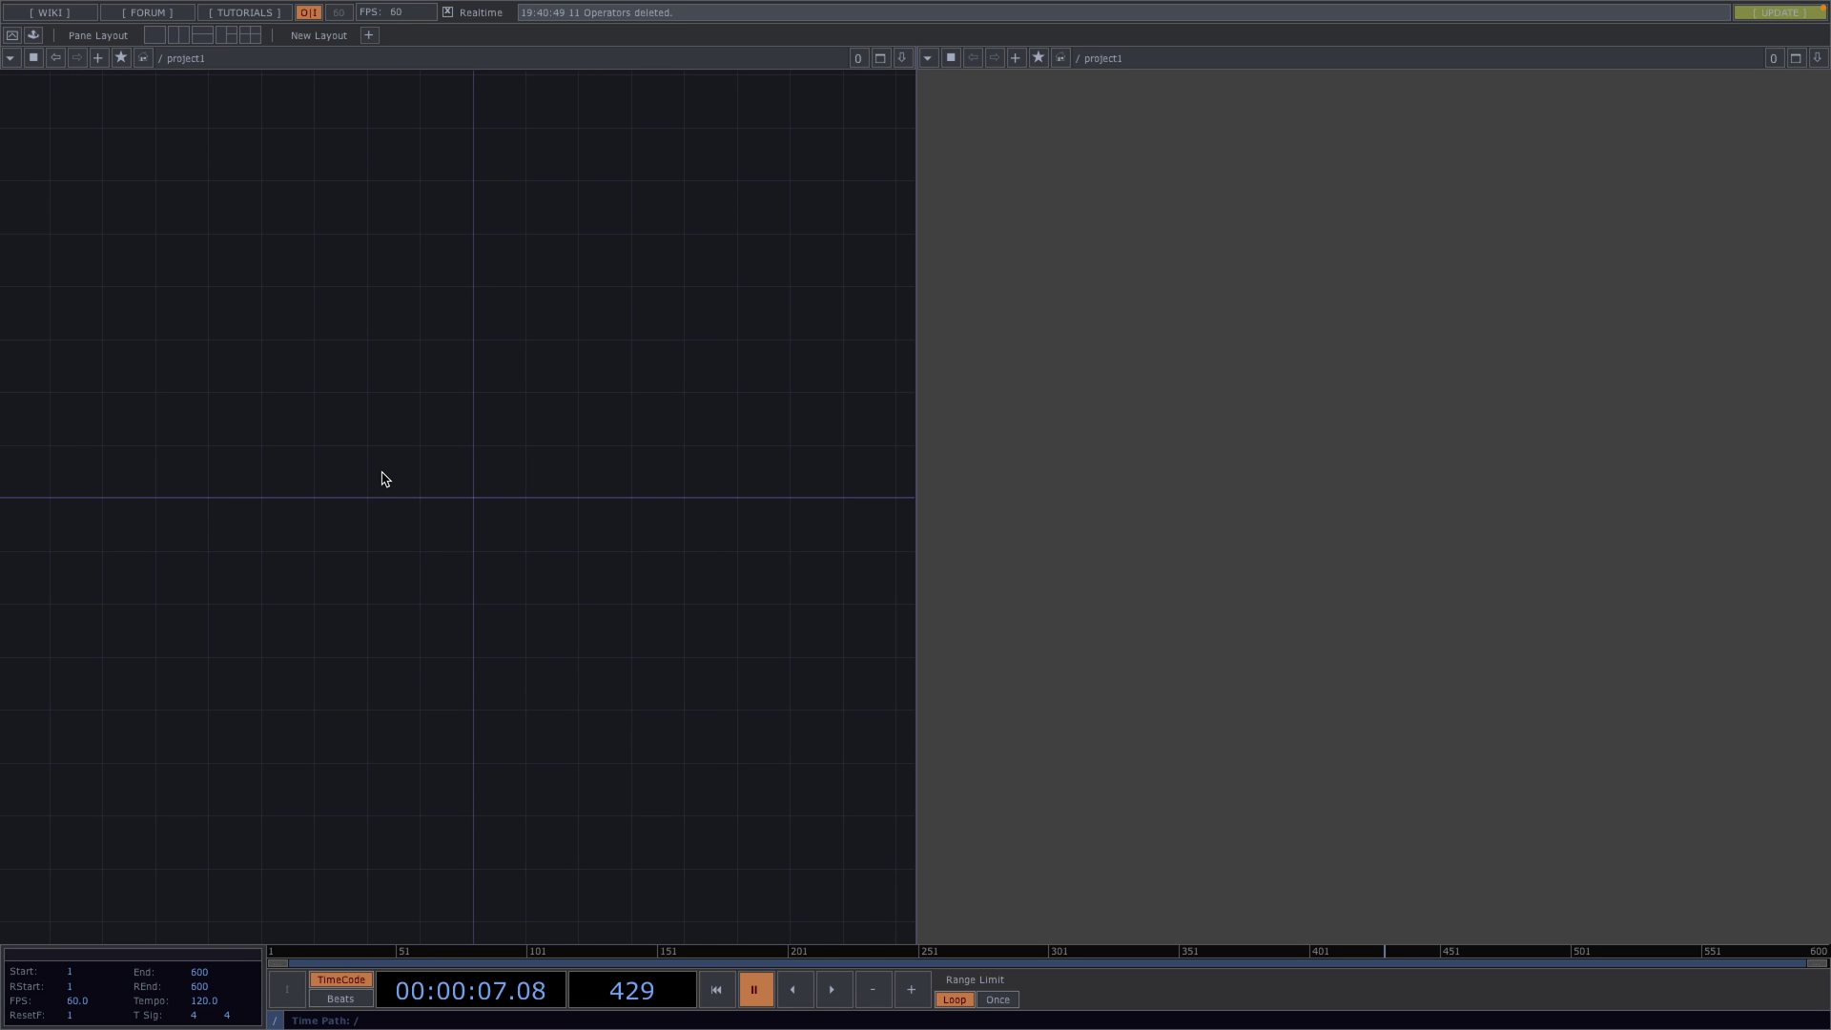
pyautogui.press('Tab')
pyautogui.write('lin')
pyautogui.click(186, 697)
pyautogui.click(366, 491)
pyautogui.rightClick(394, 492)
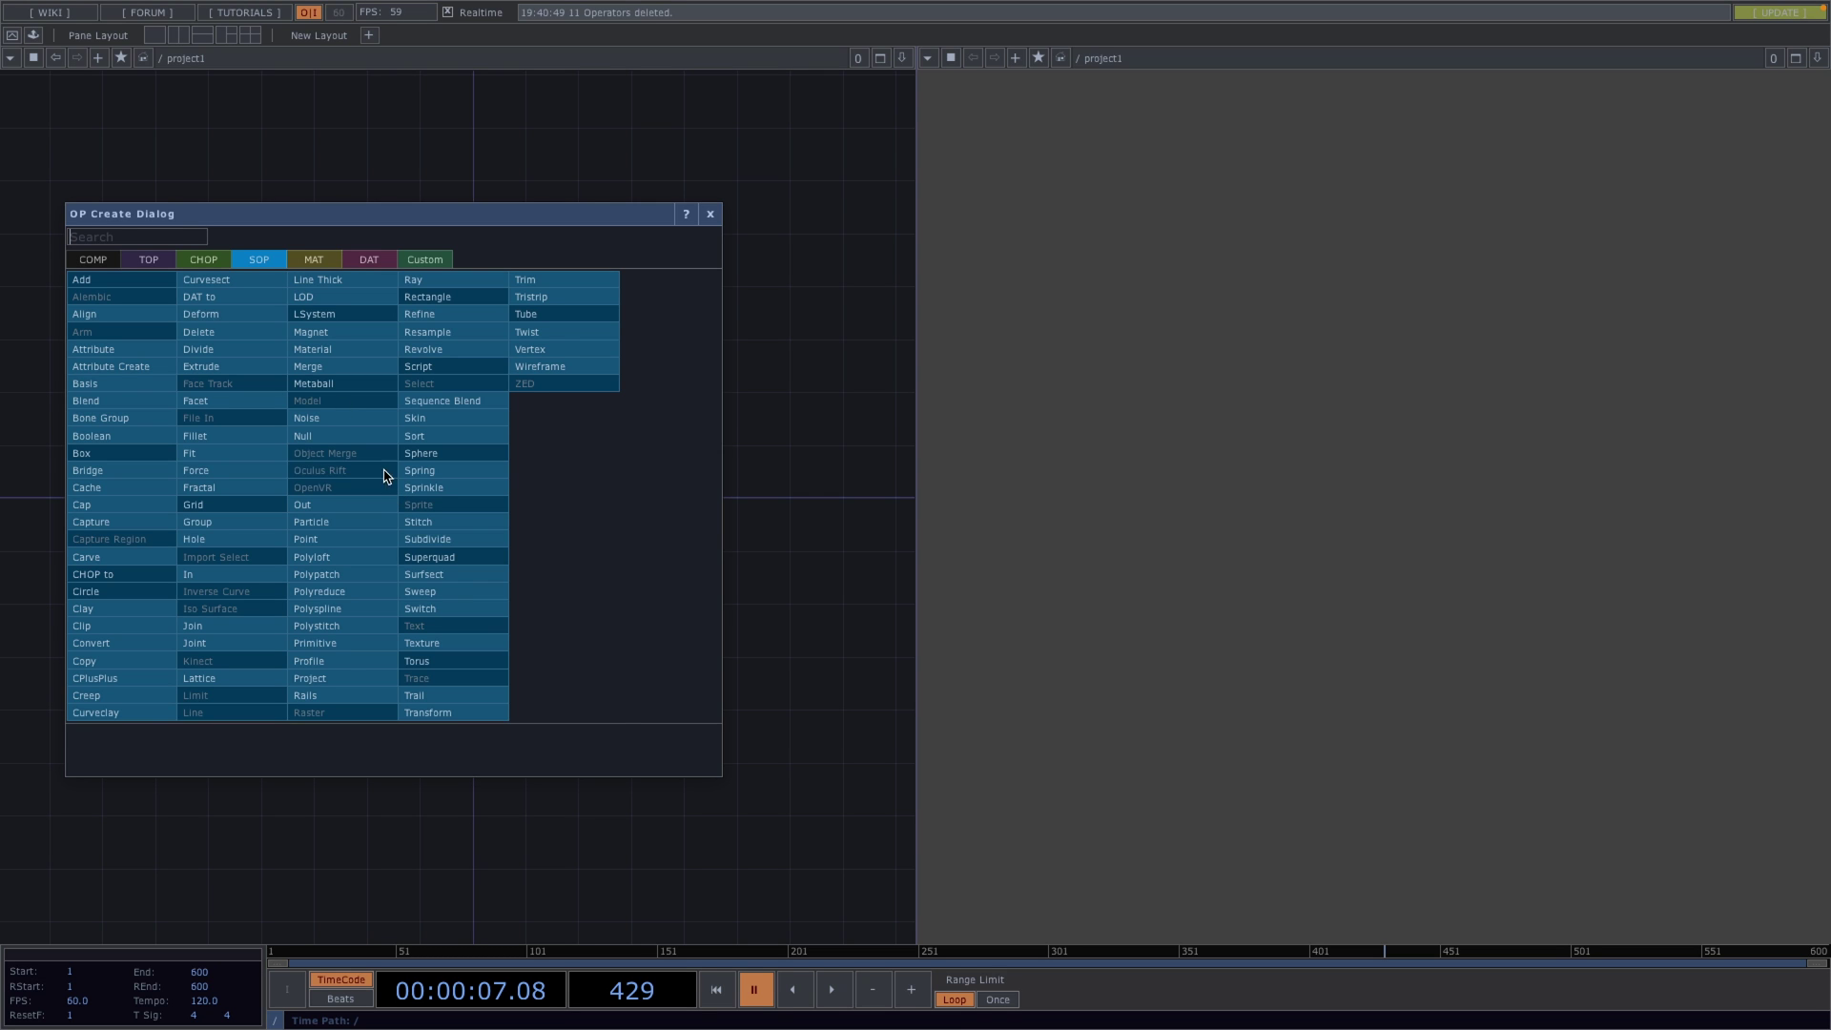
pyautogui.write('ge')
pyautogui.click(91, 259)
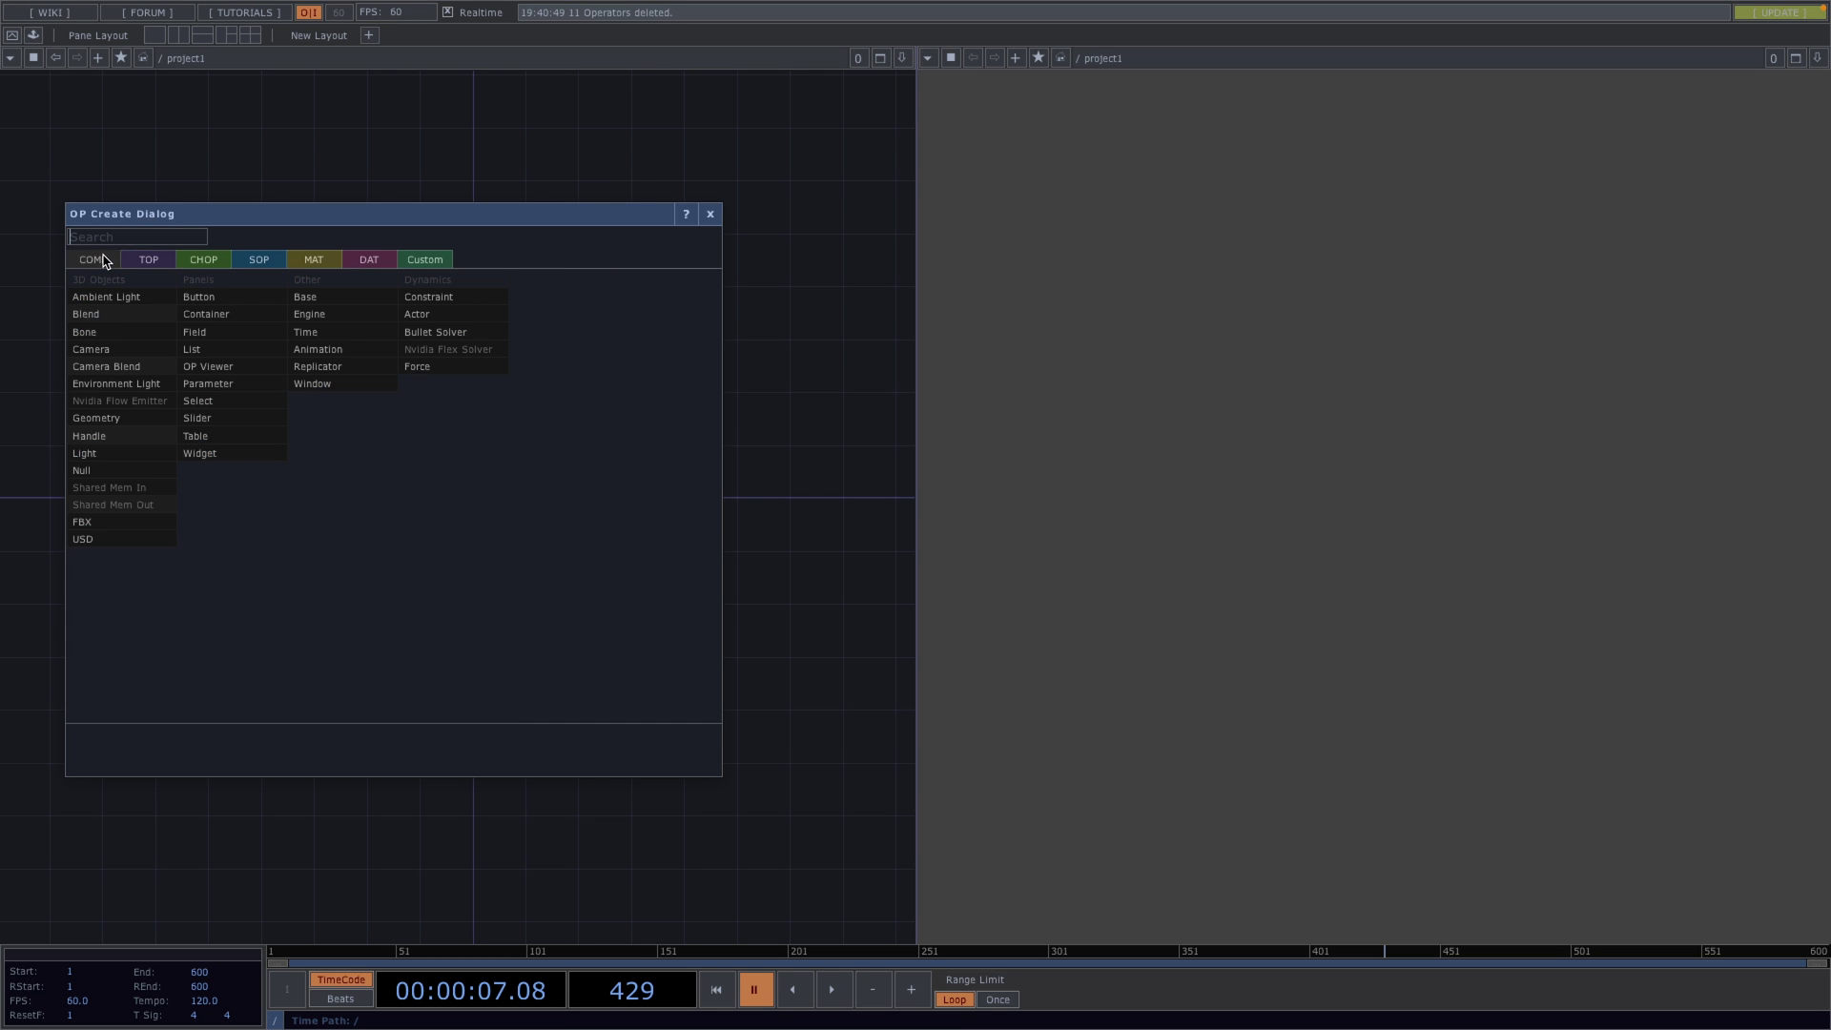
pyautogui.click(108, 420)
pyautogui.click(604, 510)
# - Add a Camera COMP cam1 and assign a Constant MAT constant1 as geo1's material
pyautogui.doubleClick(592, 584)
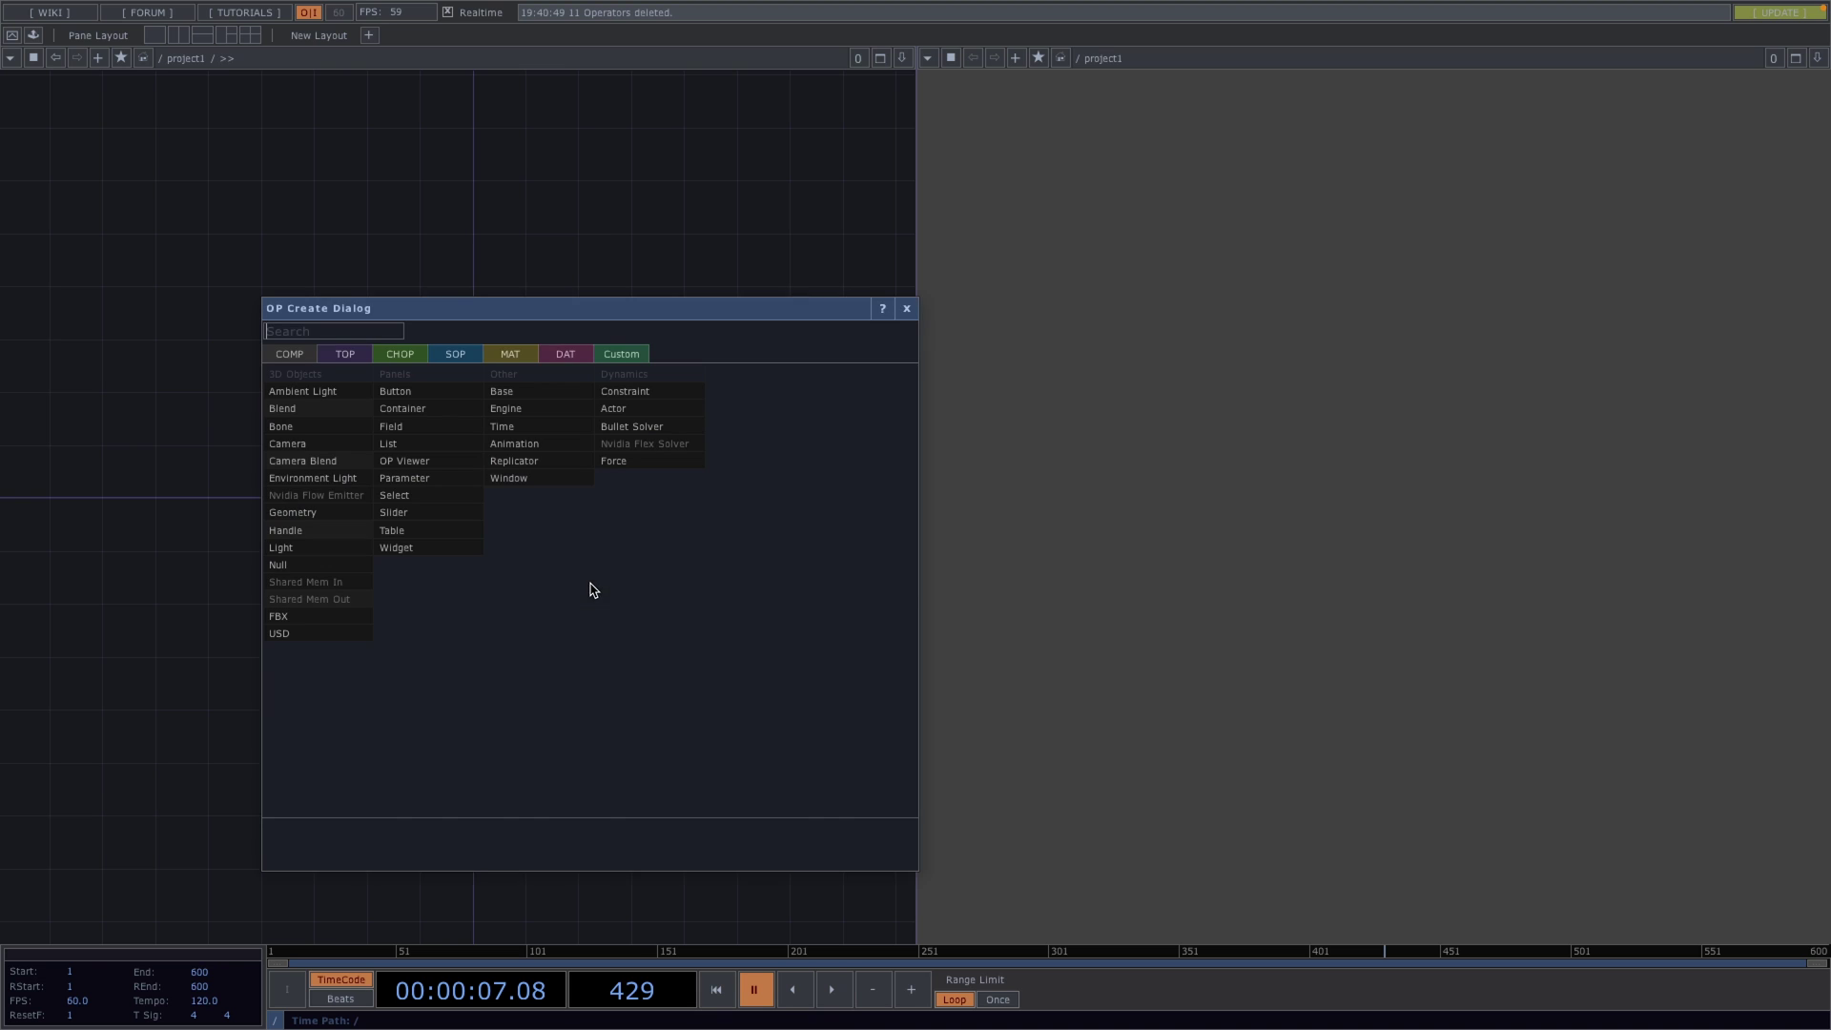
pyautogui.click(317, 452)
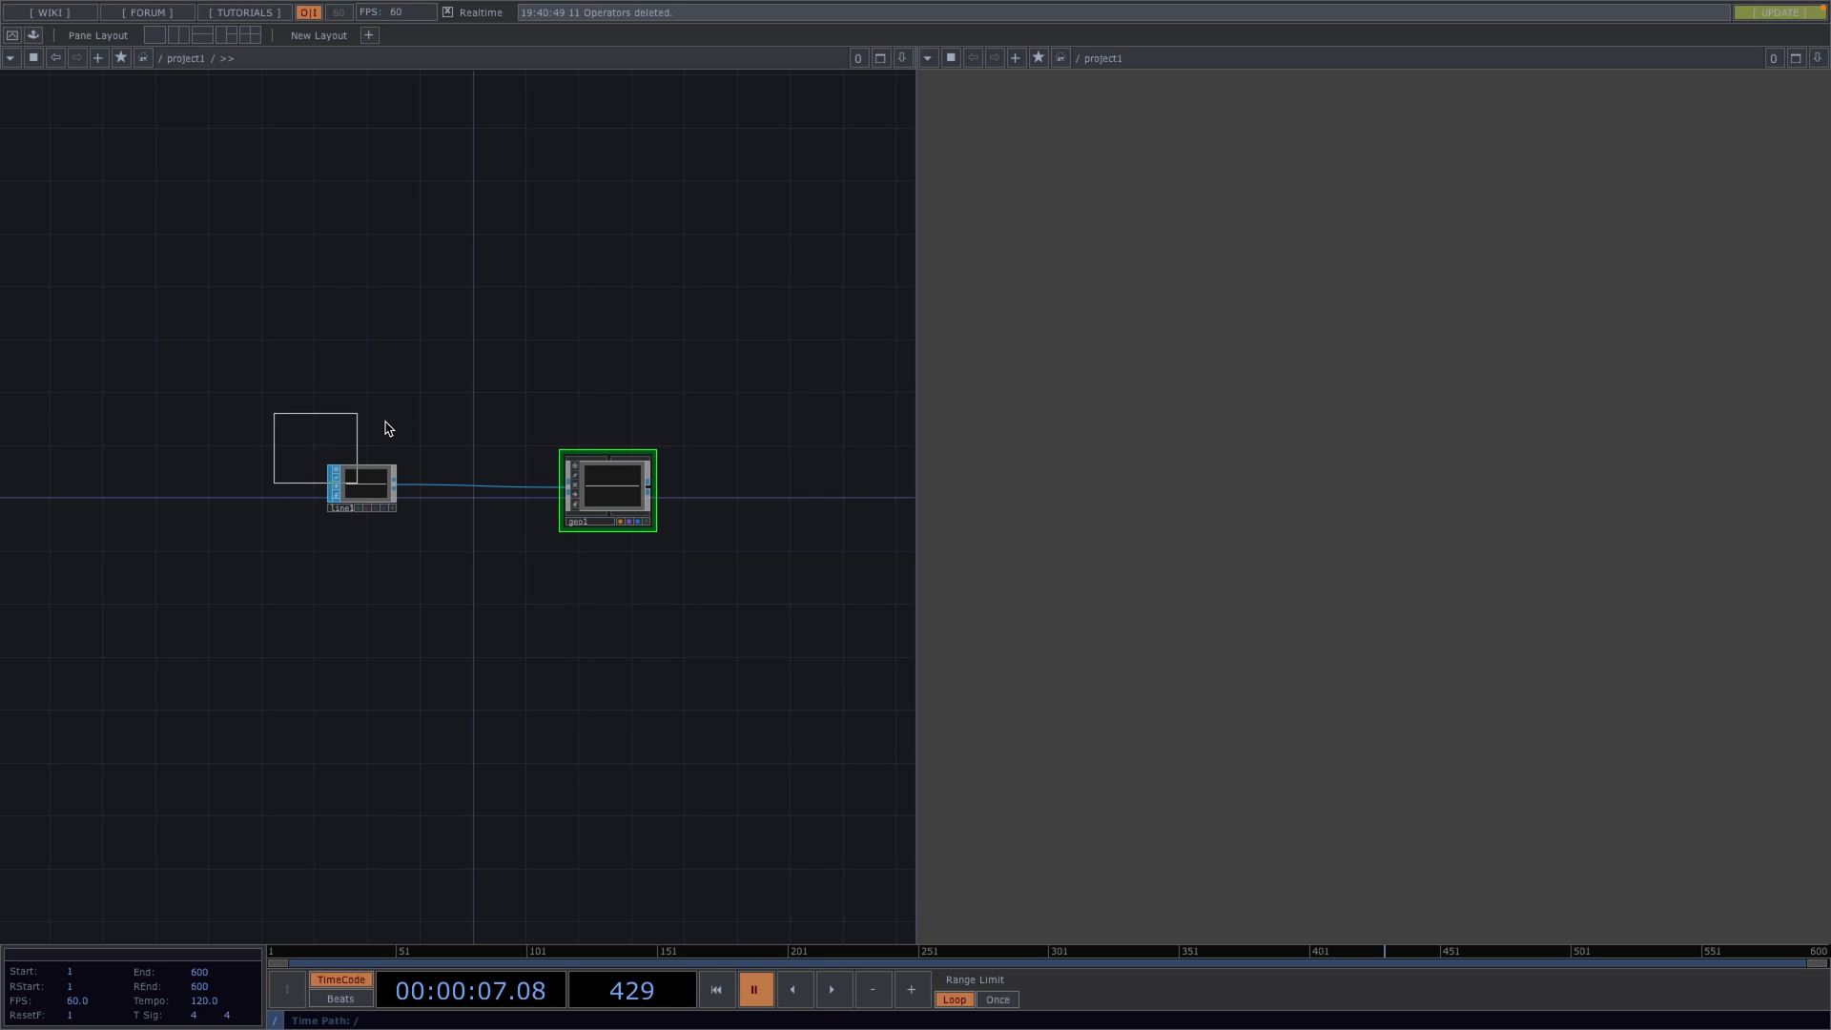
pyautogui.click(622, 374)
pyautogui.press('Tab')
pyautogui.click(560, 268)
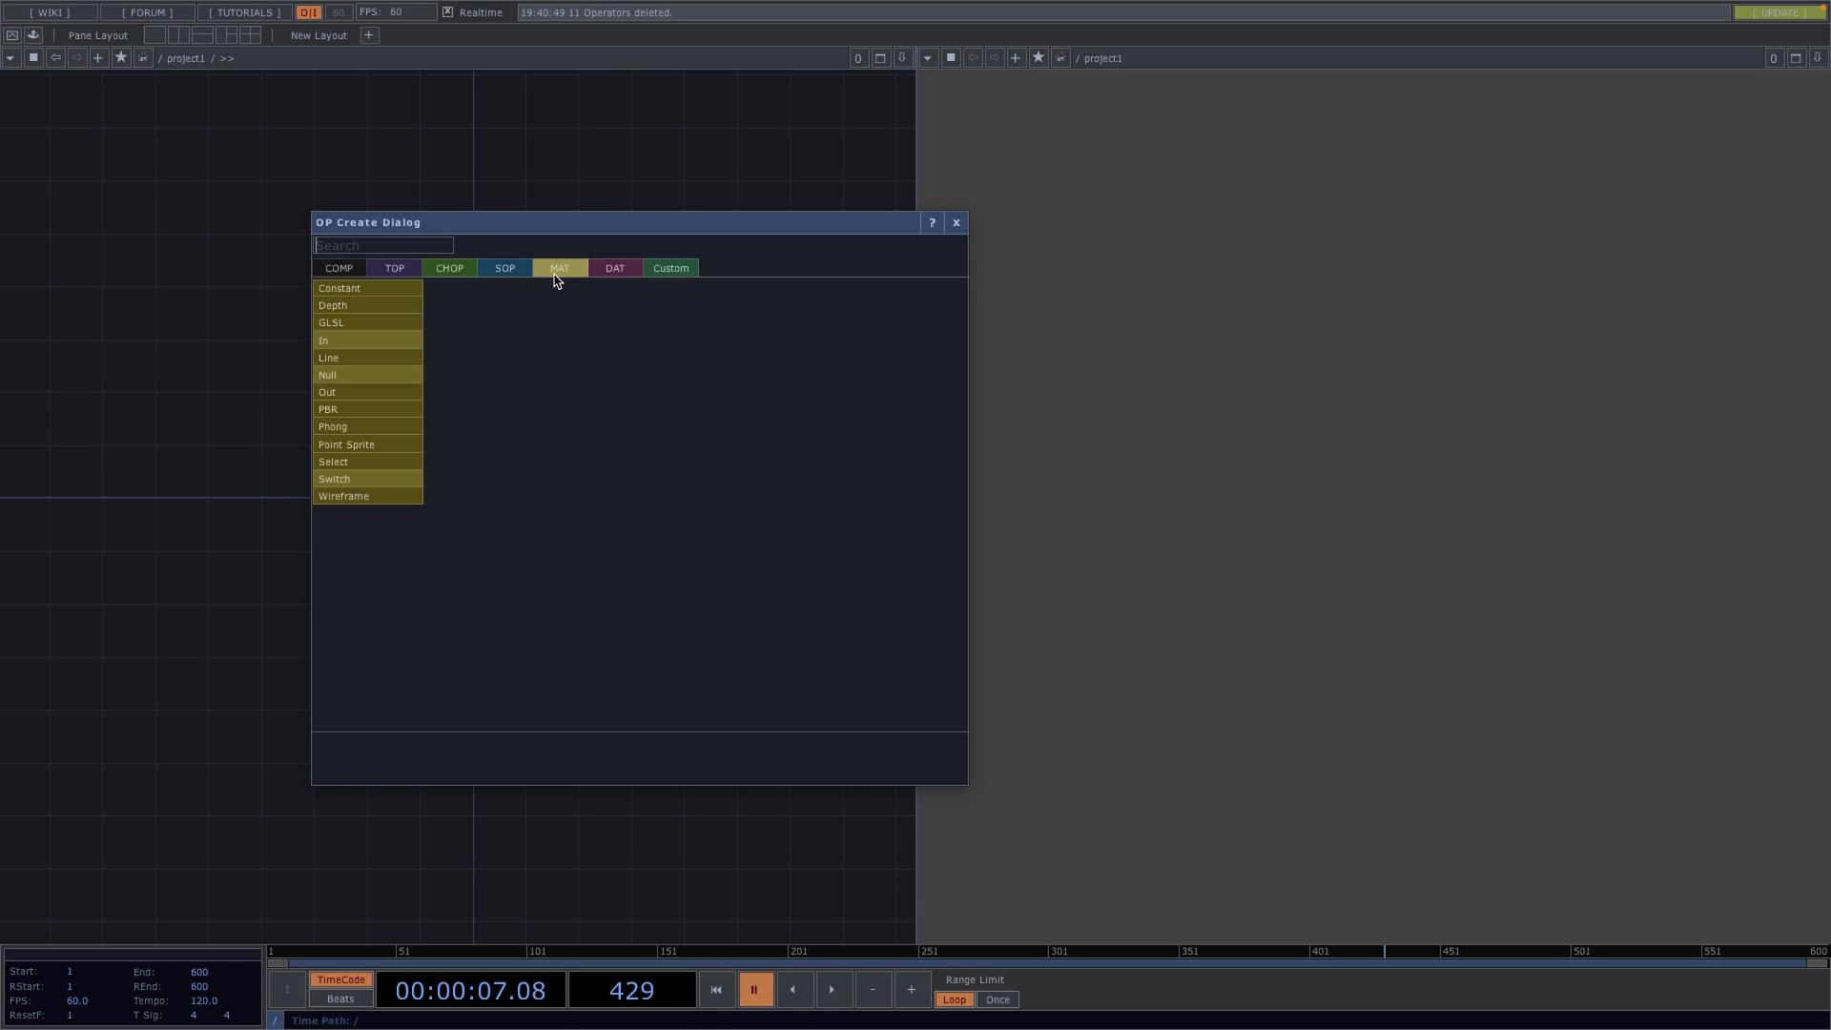
pyautogui.click(376, 290)
pyautogui.click(622, 595)
pyautogui.moveTo(622, 595); pyautogui.dragTo(611, 488)
pyautogui.click(638, 482)
# - Add render1 fed by cam1 and geo1, followed by a displayed null1
pyautogui.moveTo(725, 513); pyautogui.dragTo(470, 482)
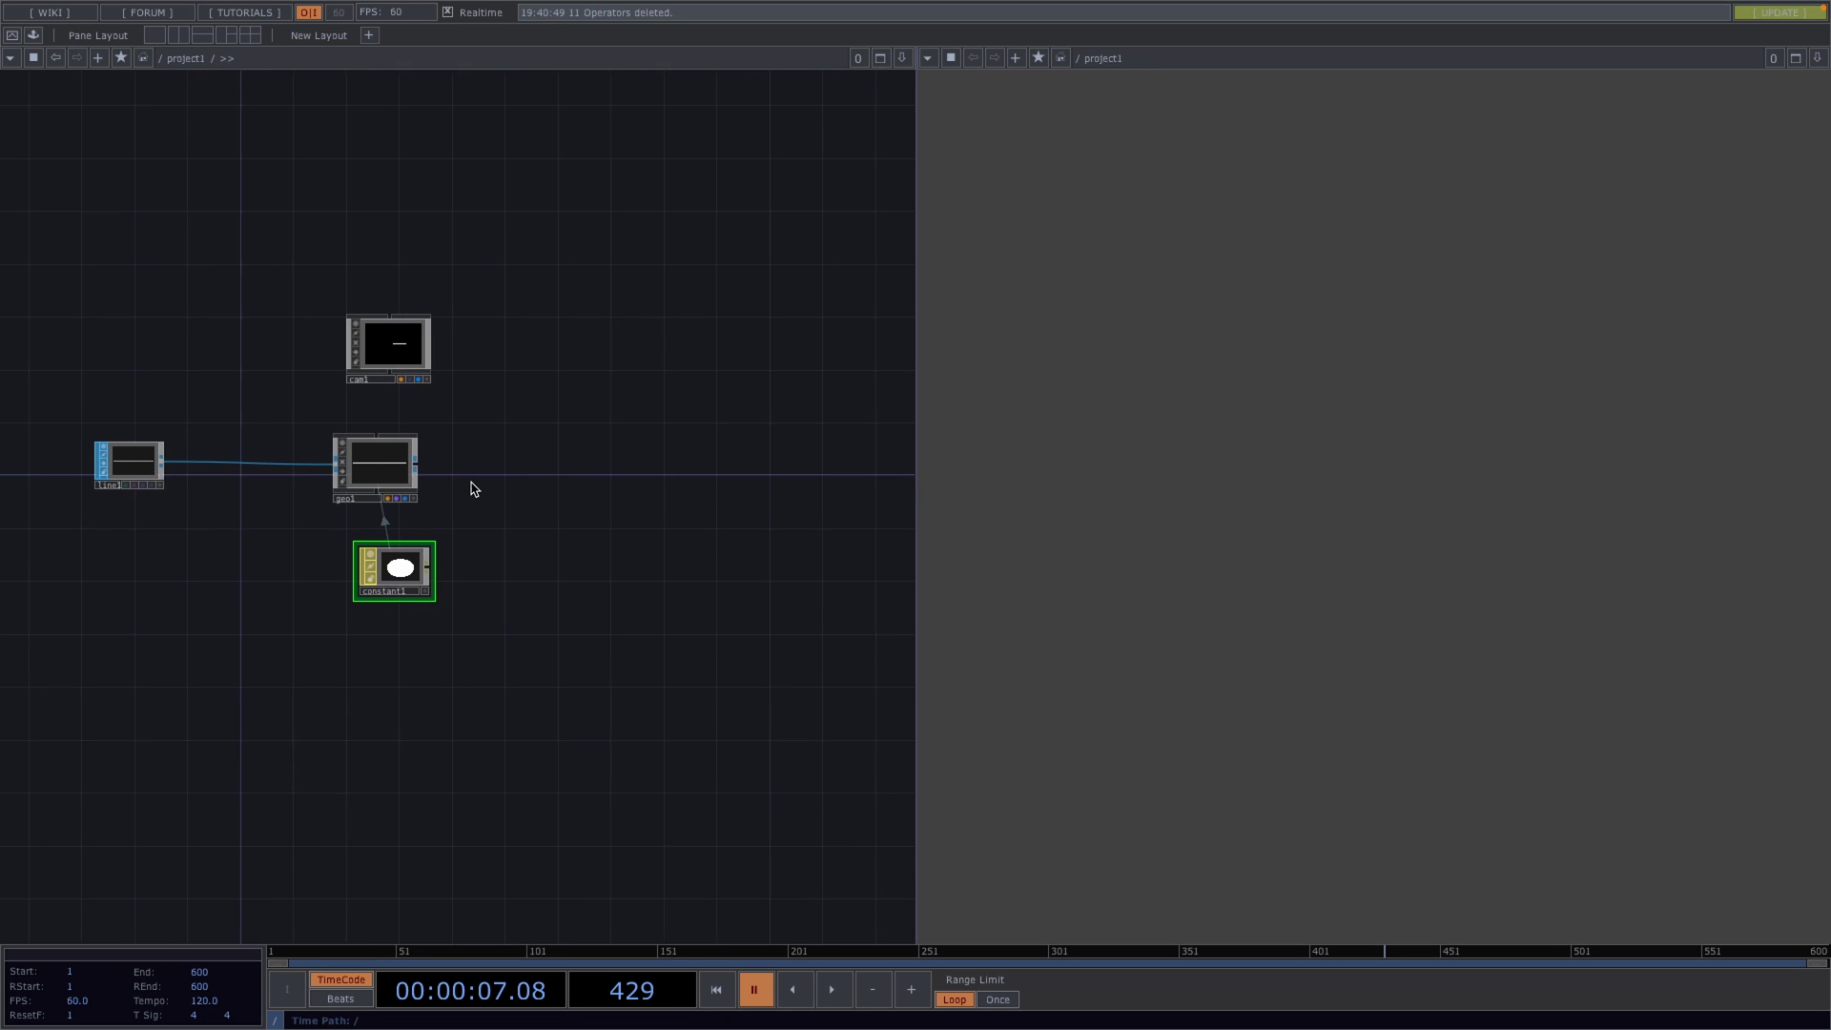
pyautogui.press('Tab')
pyautogui.press('Tab')
pyautogui.press('Tab')
pyautogui.press('Tab')
pyautogui.press('Tab')
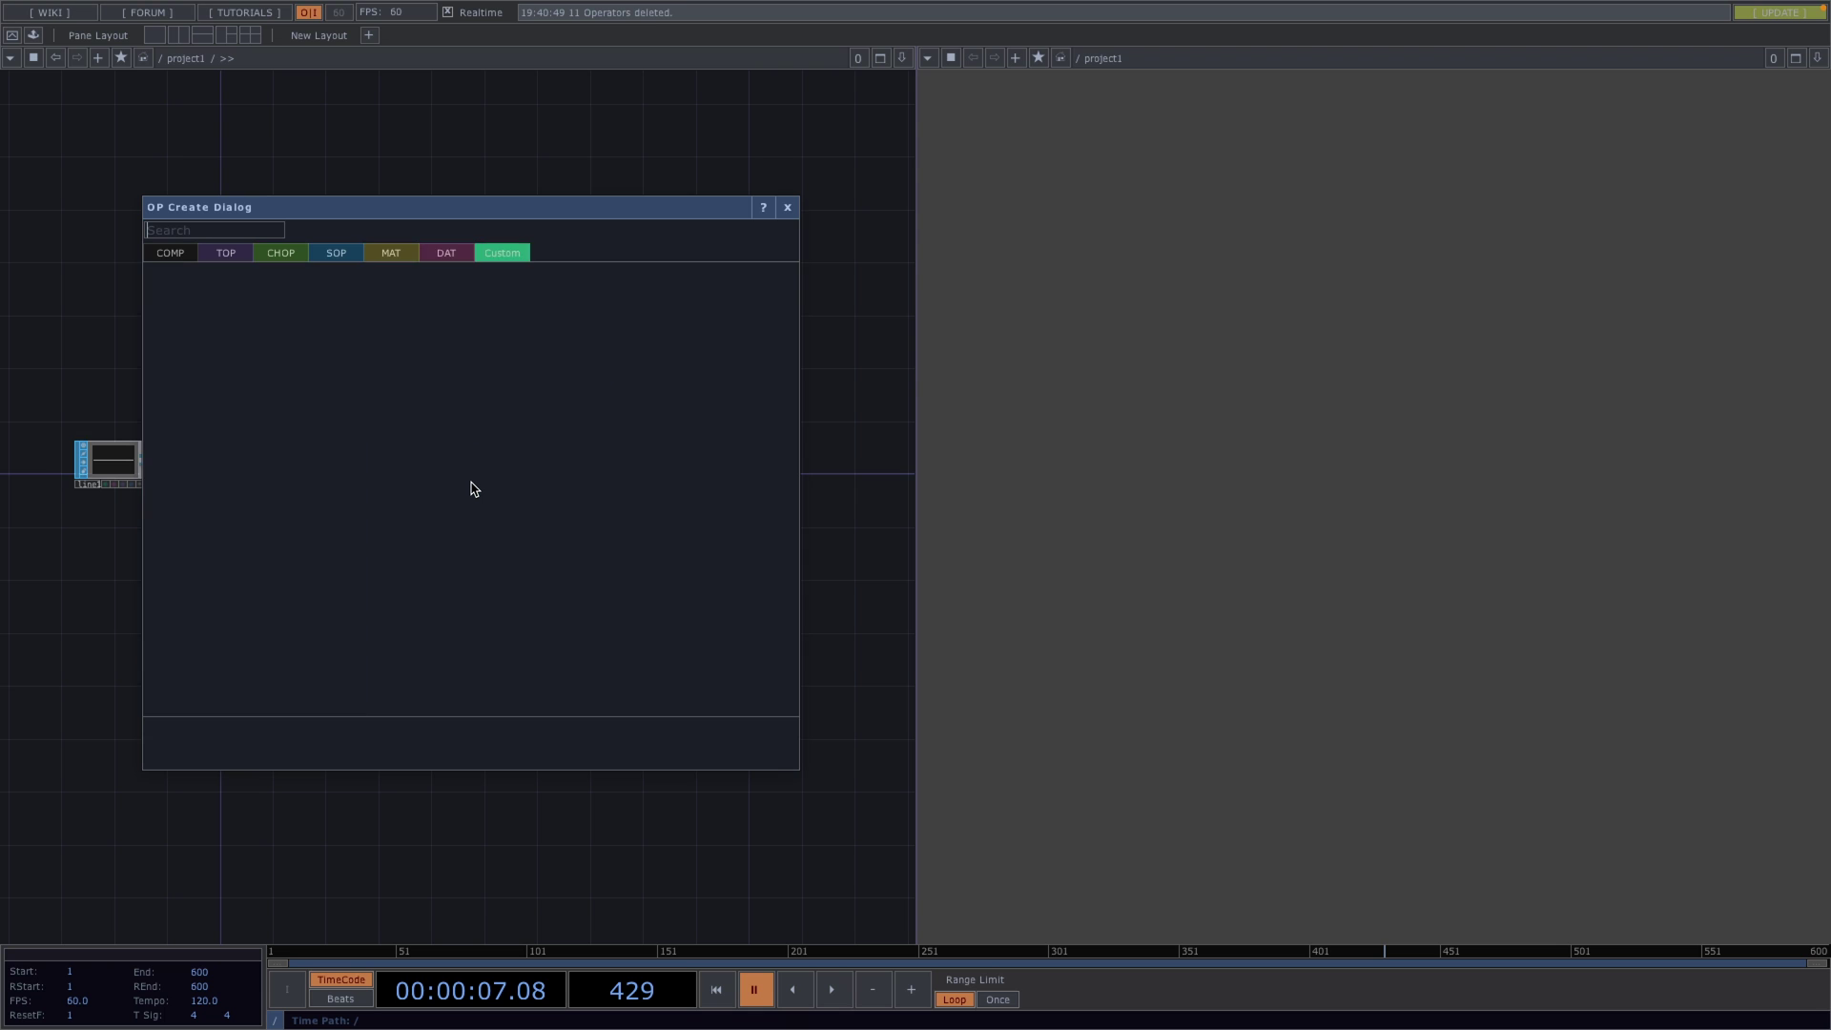
pyautogui.write('ren')
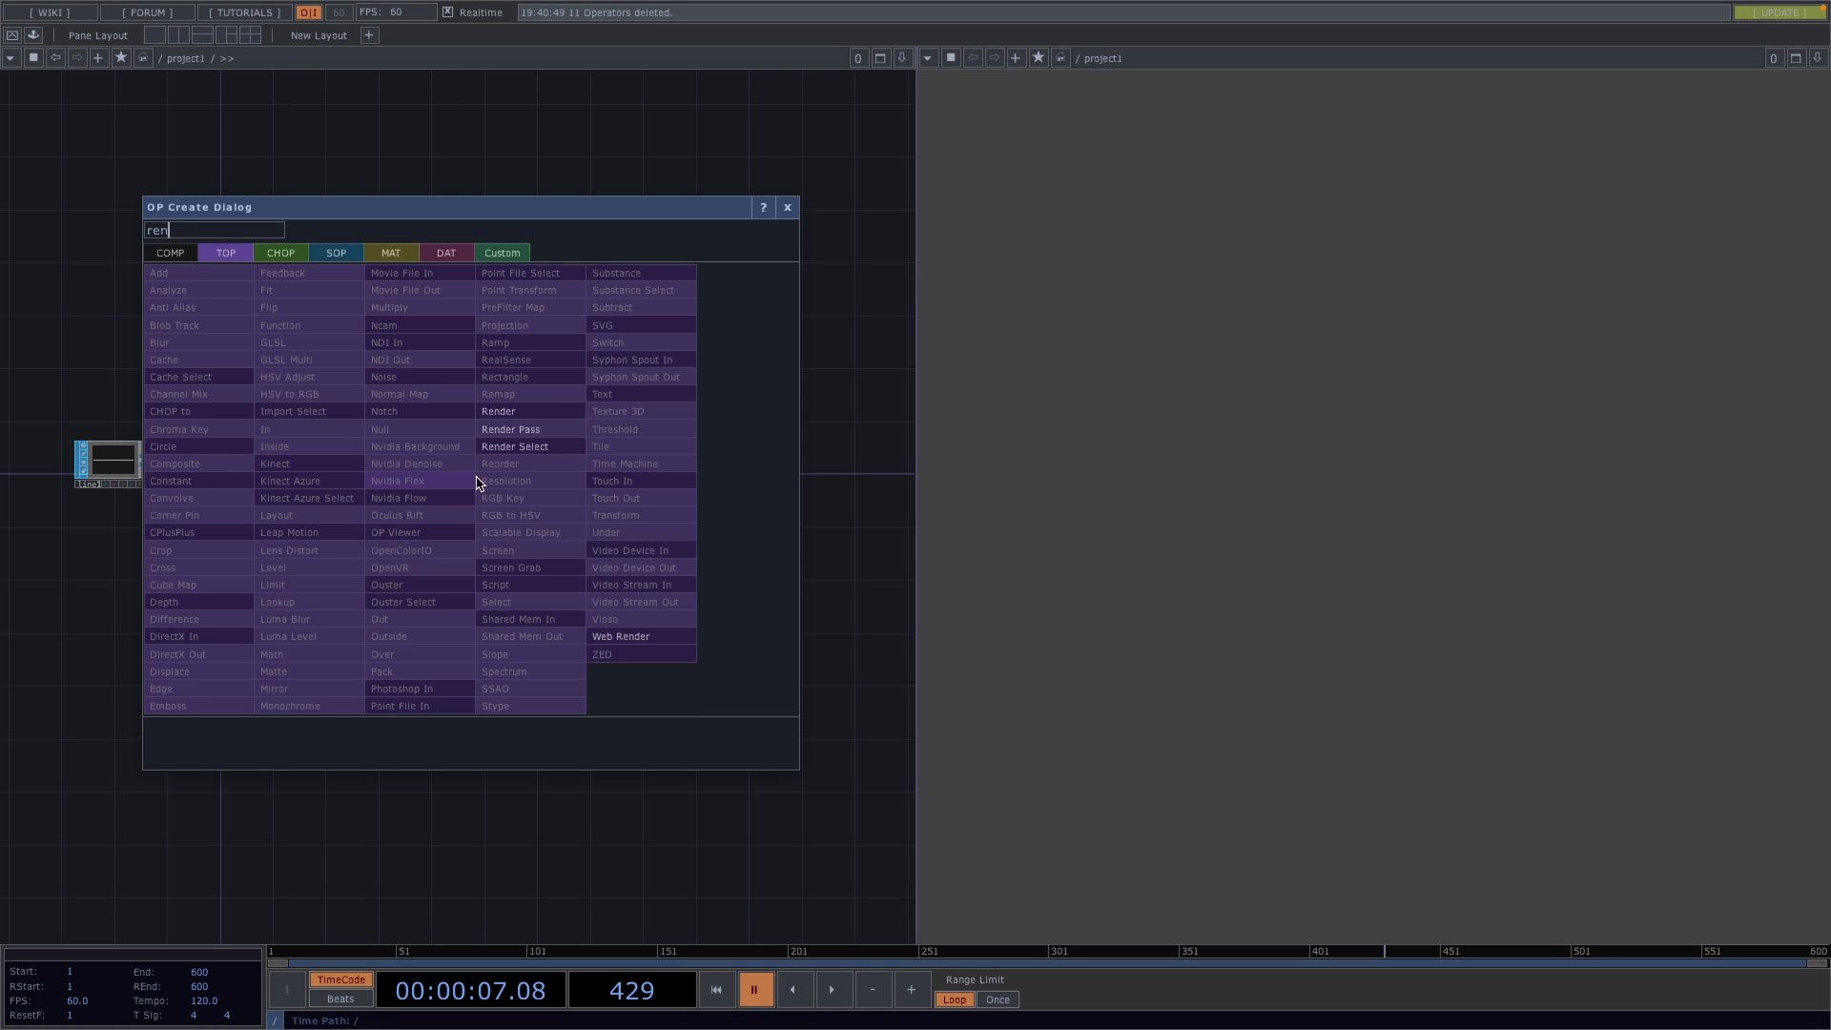
pyautogui.click(520, 411)
pyautogui.click(534, 477)
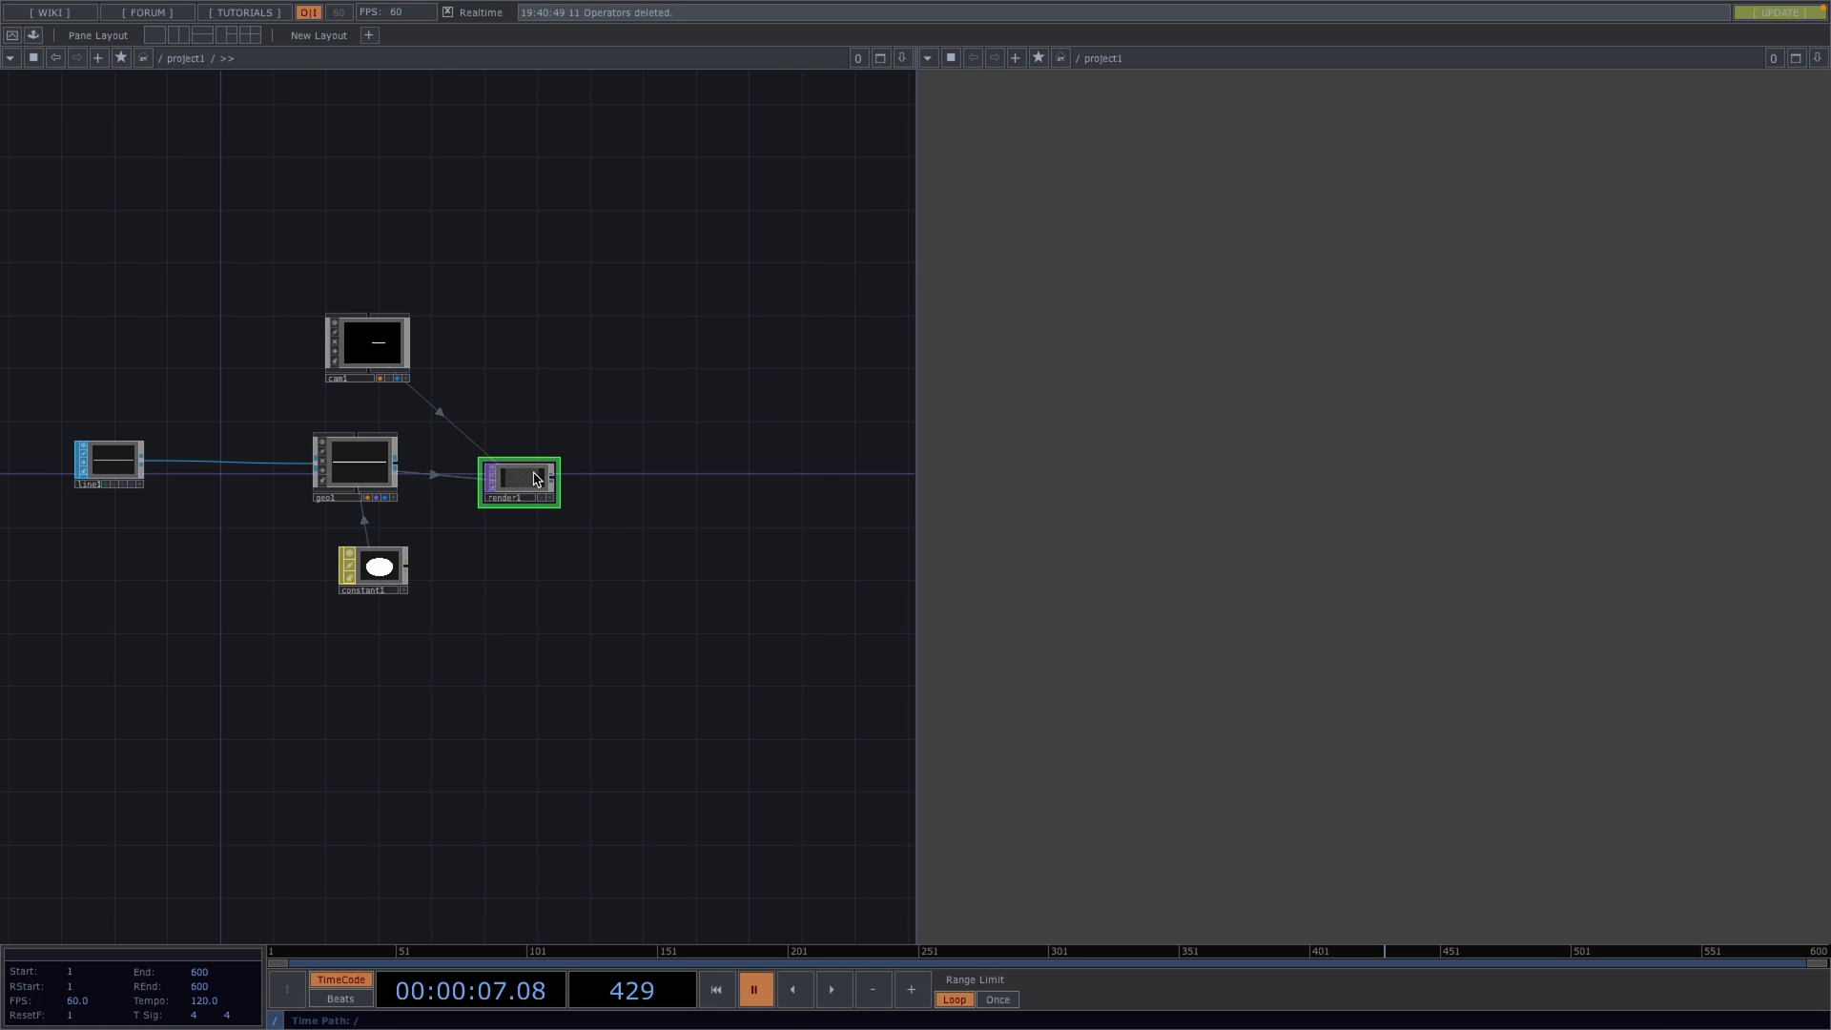
pyautogui.rightClick(549, 477)
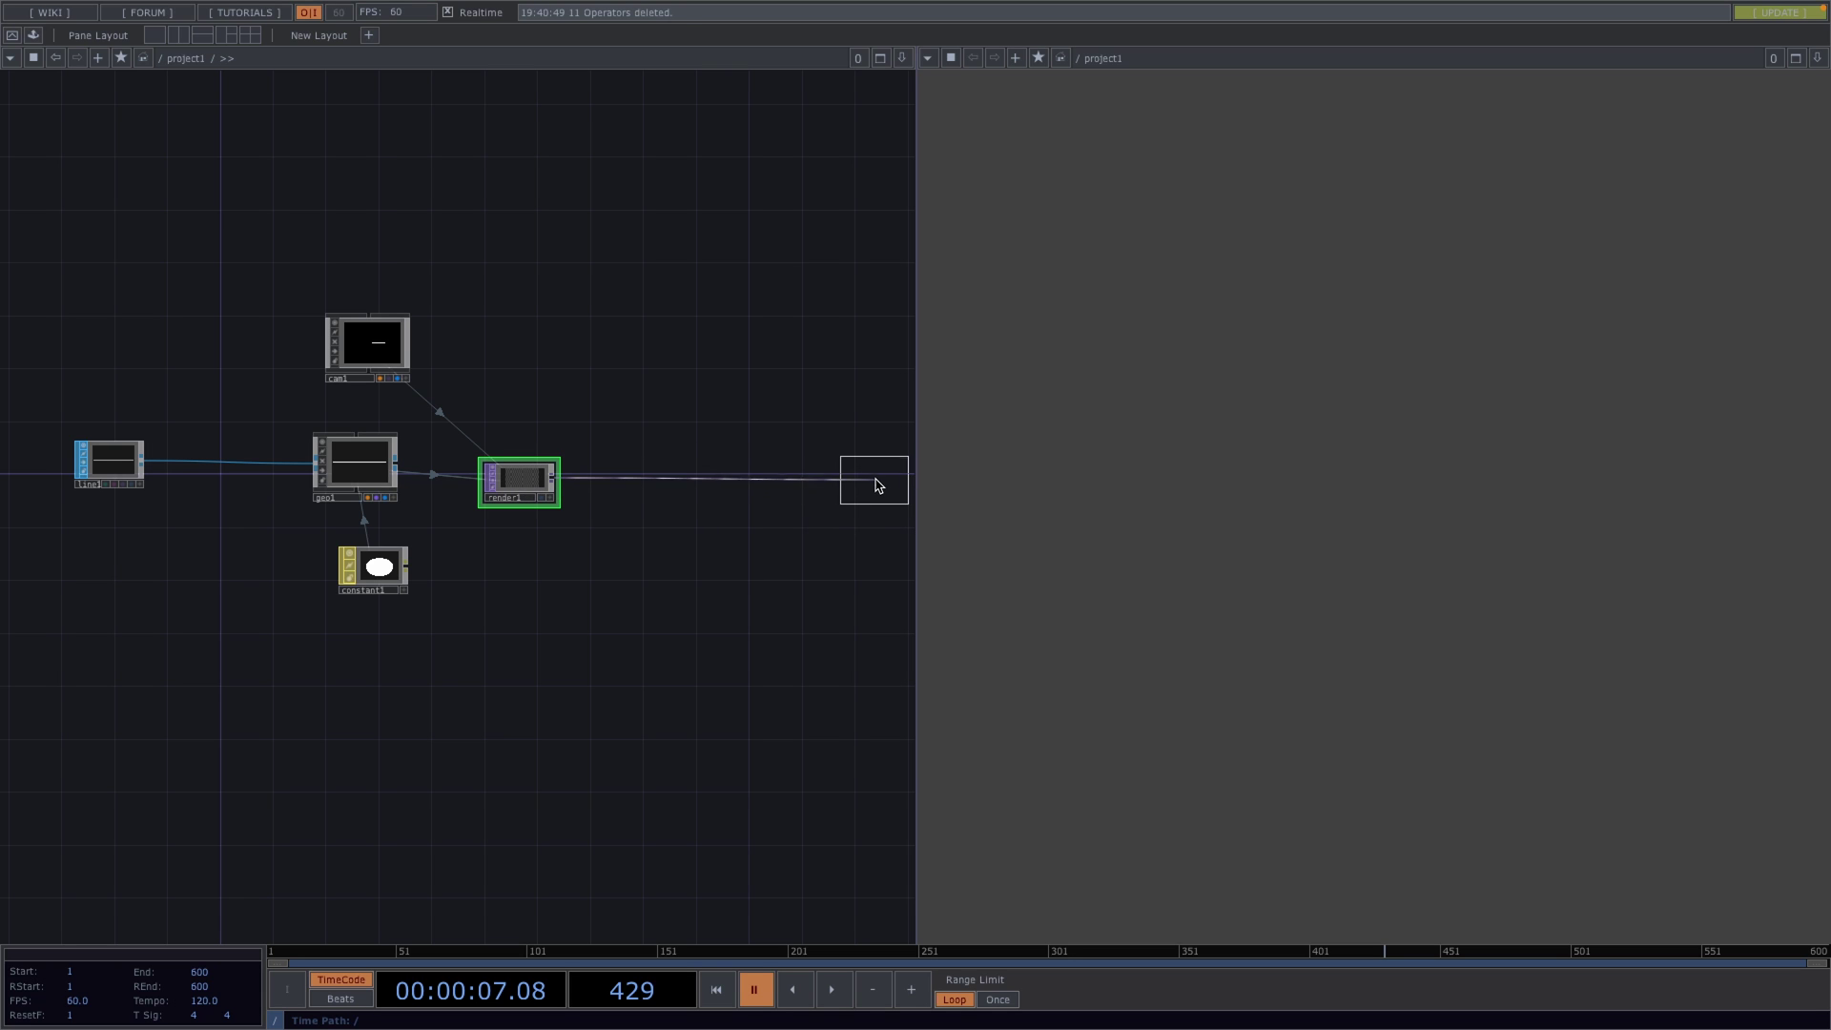
pyautogui.click(863, 484)
pyautogui.click(899, 496)
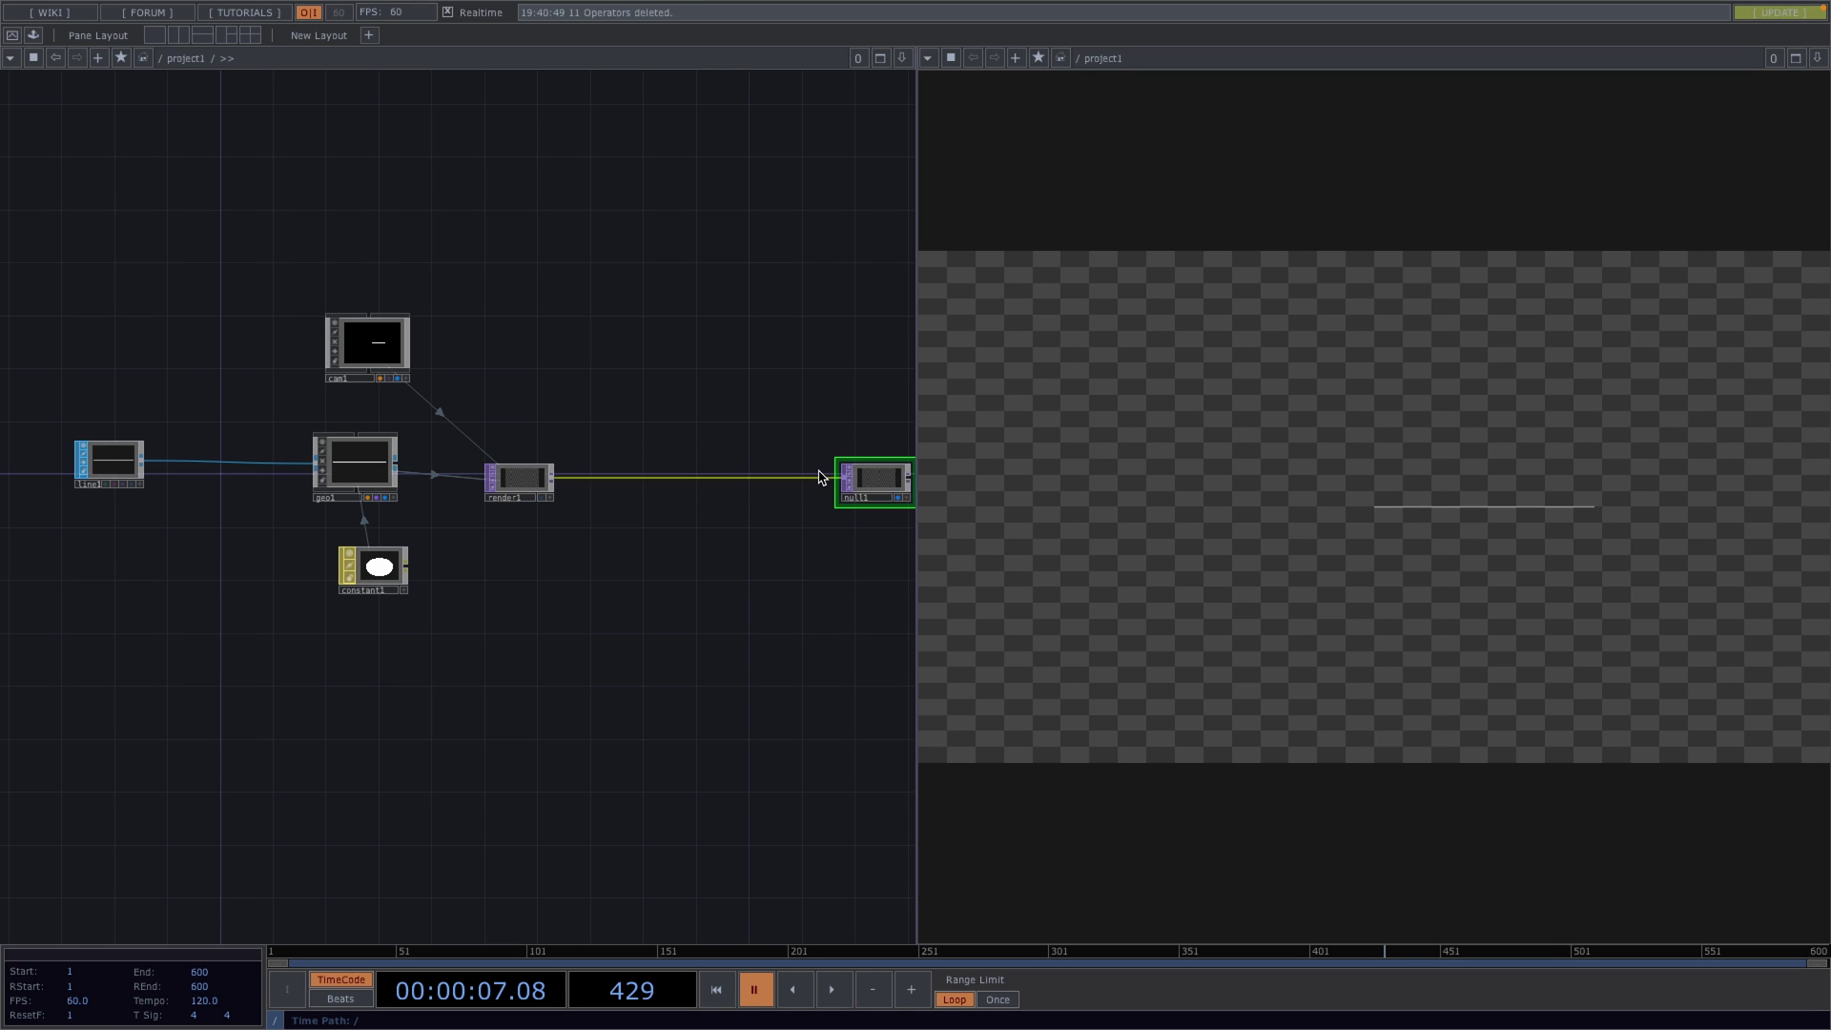
# - Insert a Transform TOP, transform1, between render1 and null1
pyautogui.rightClick(792, 485)
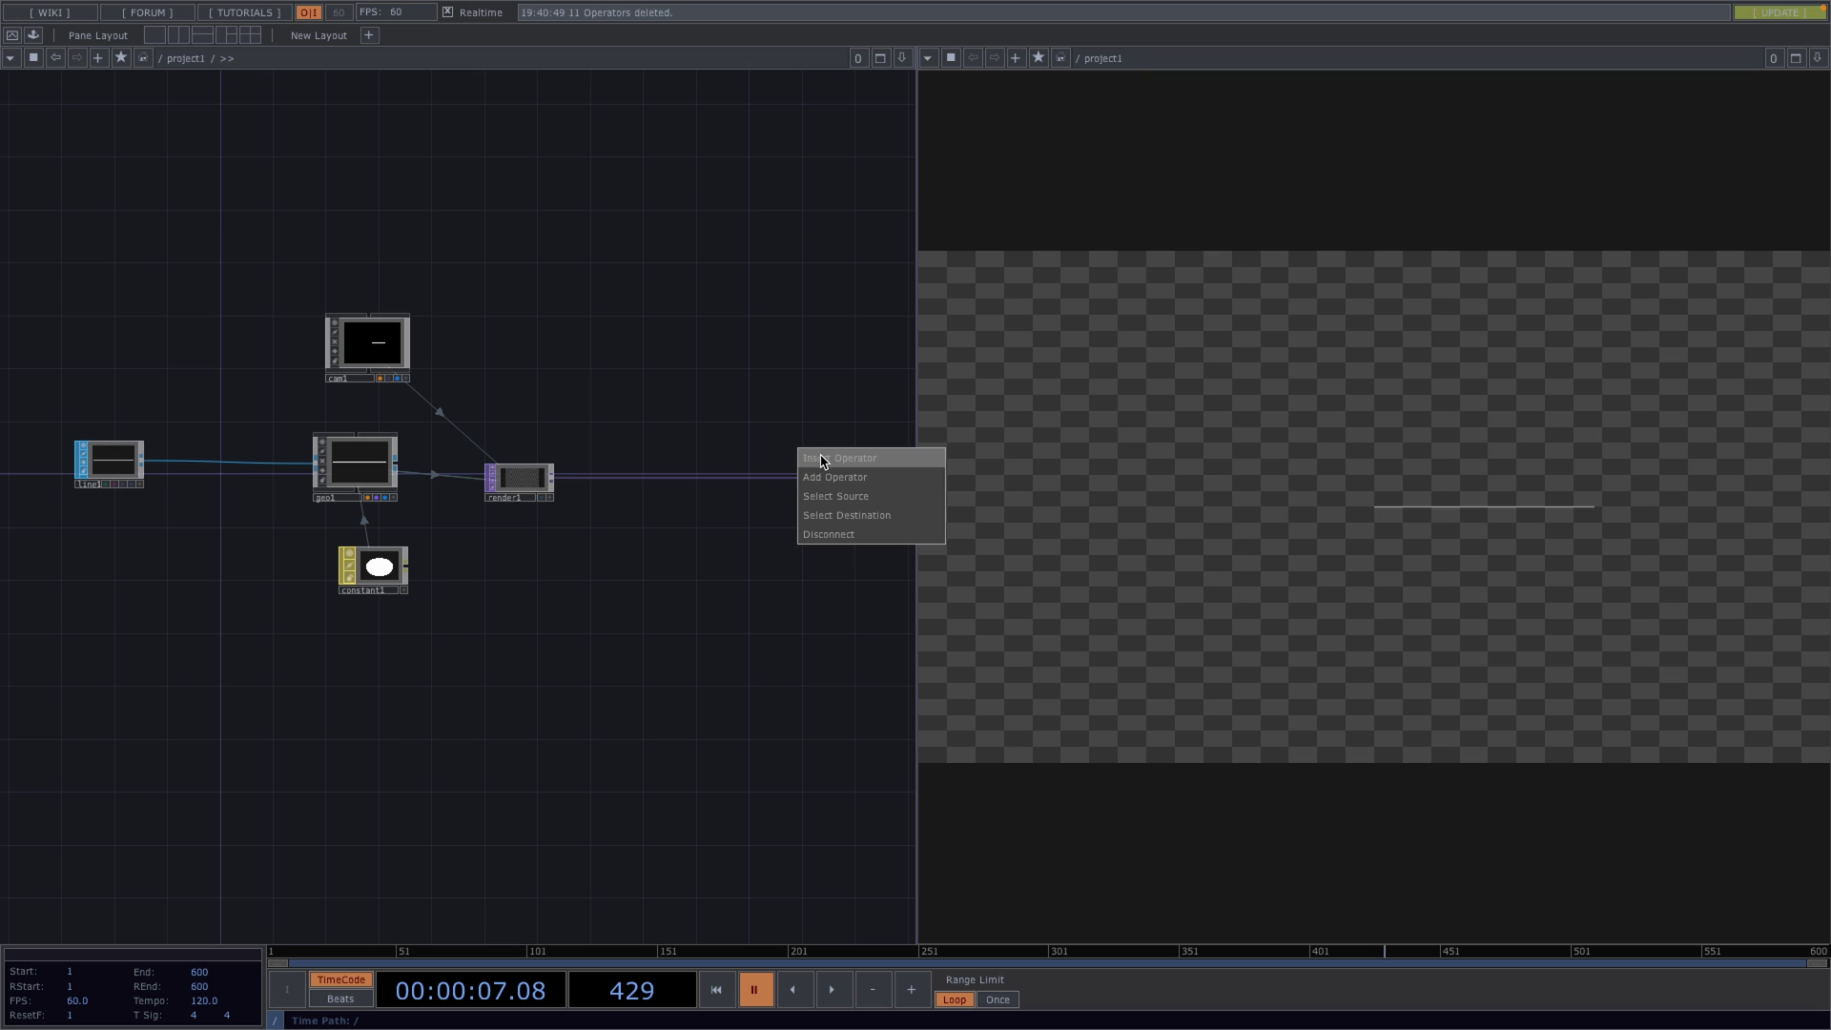
pyautogui.click(825, 461)
pyautogui.write('tr')
pyautogui.click(973, 487)
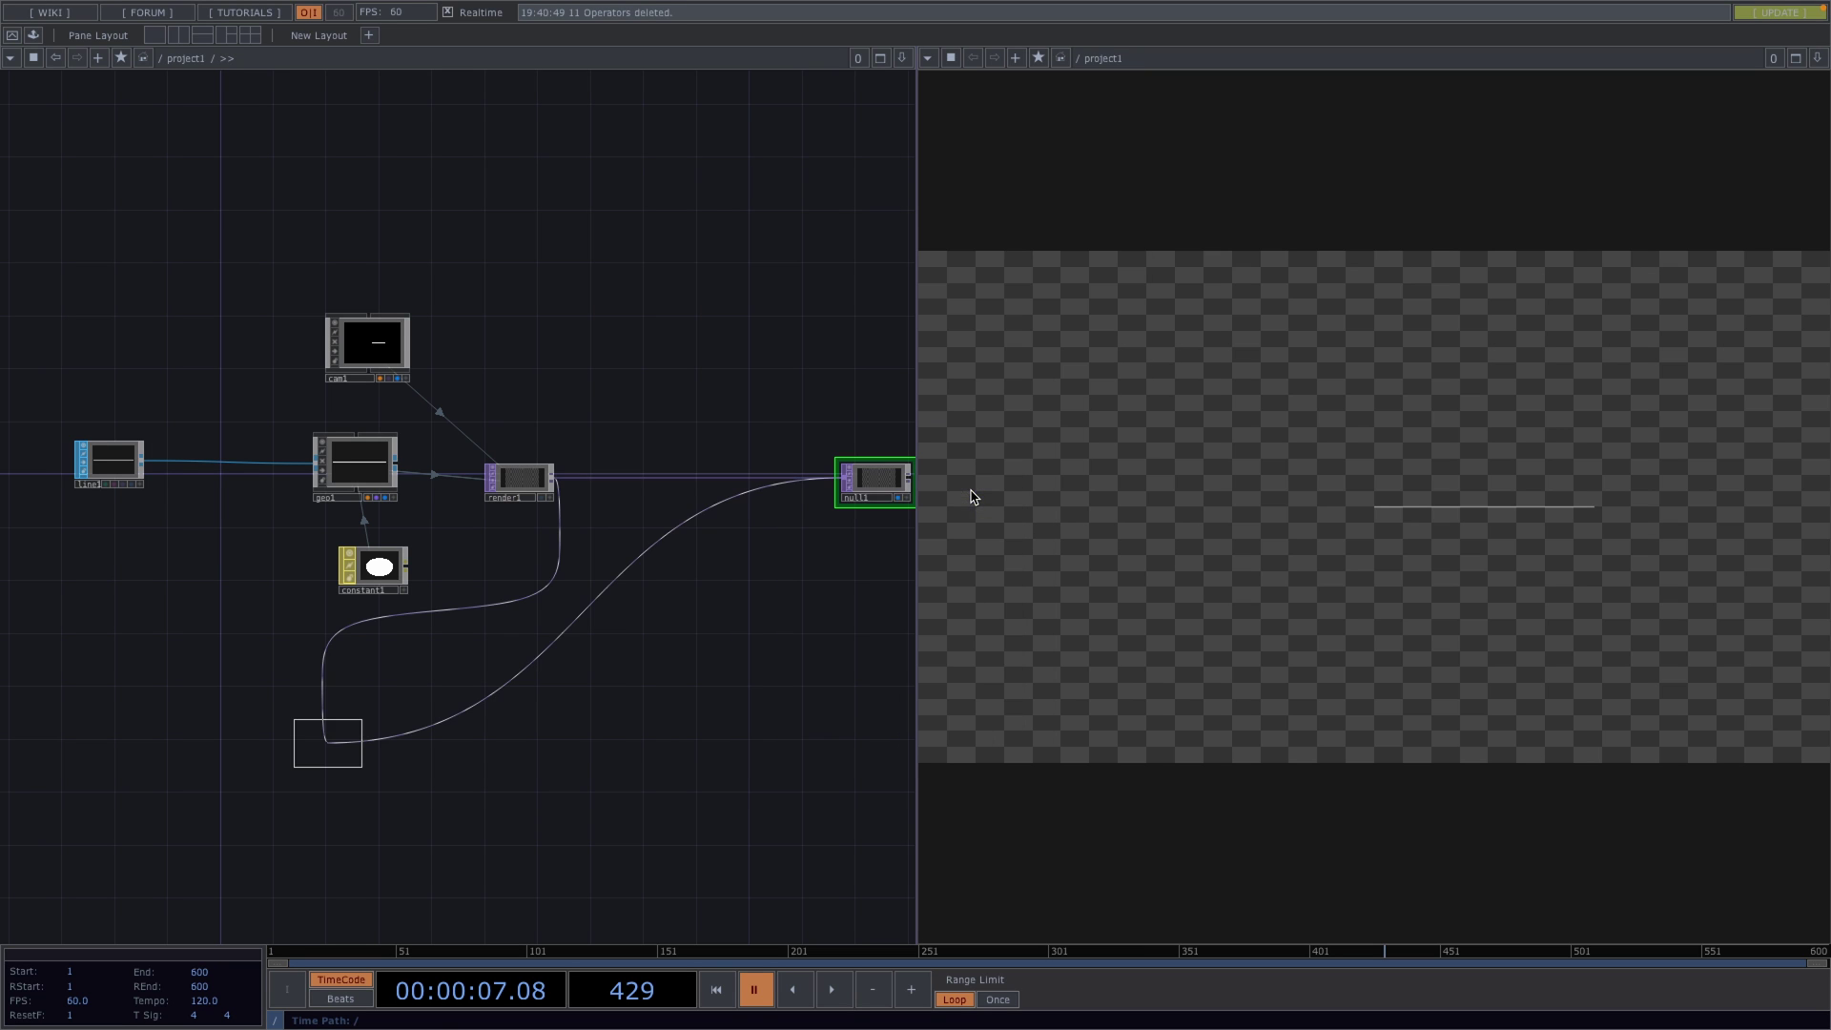
pyautogui.click(784, 483)
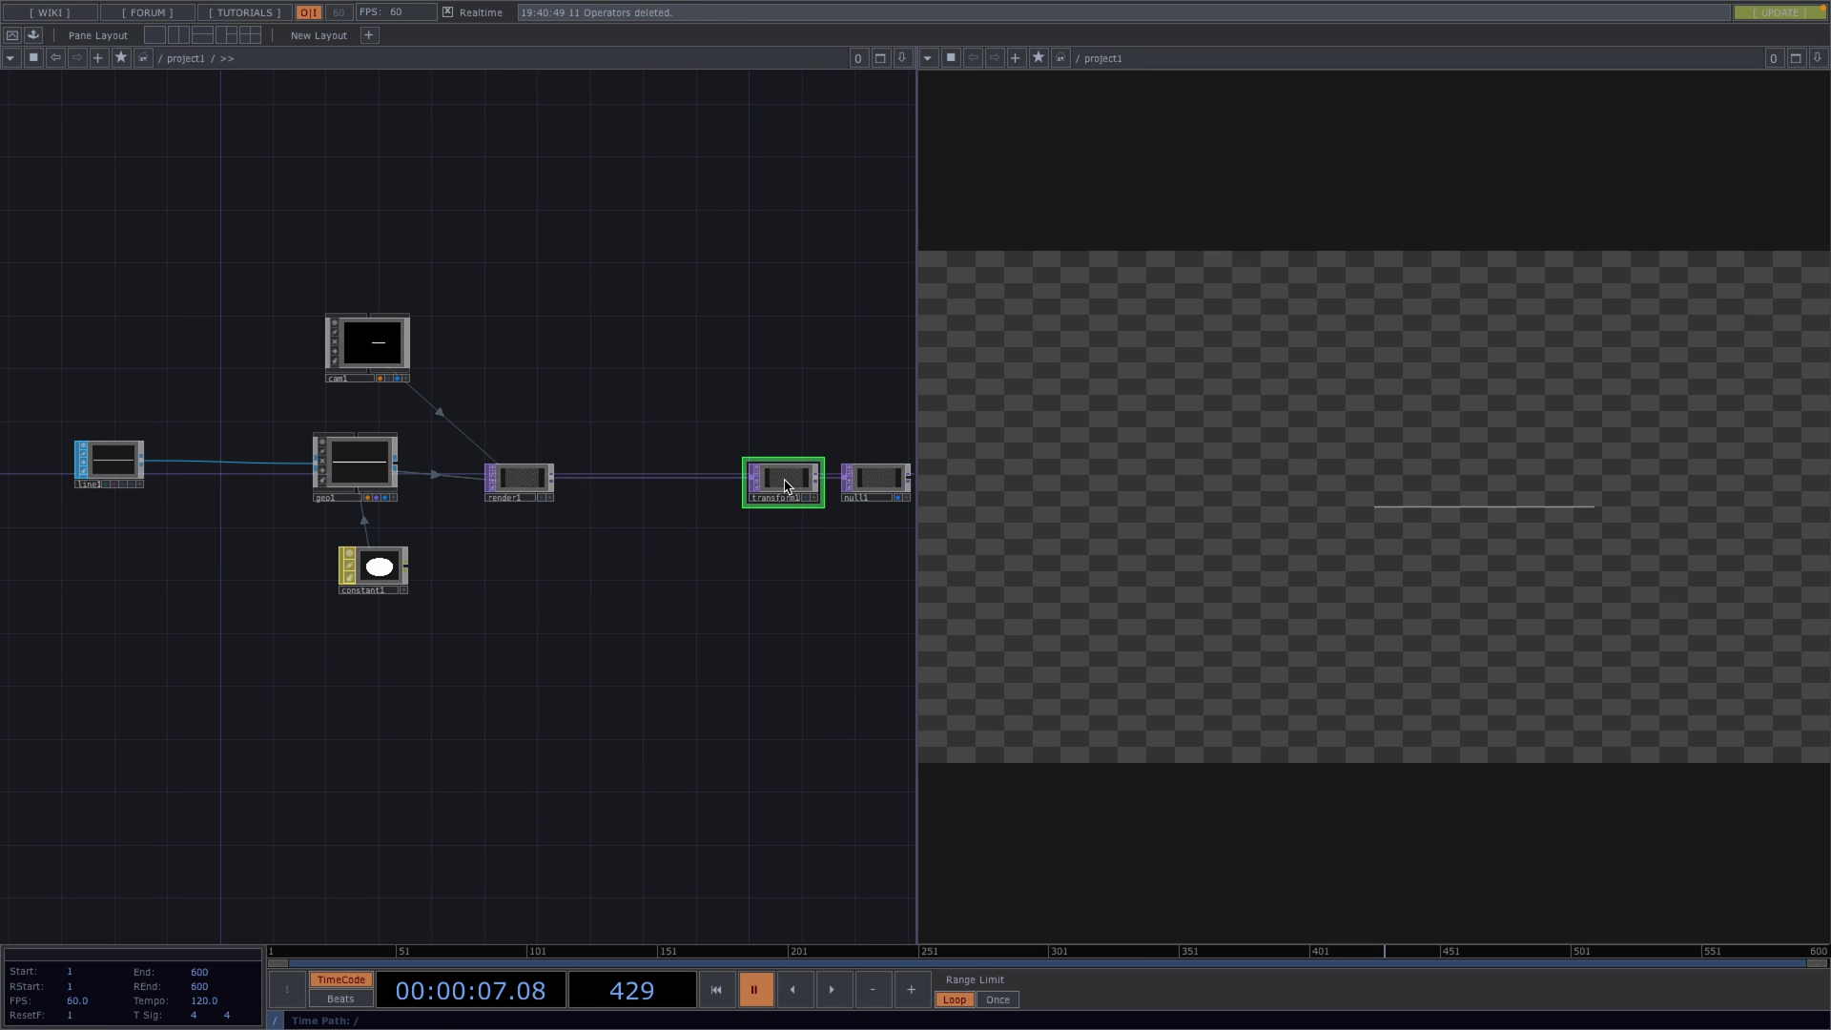
# - Set transform1's Background Color alpha to 1 and turn Comp Over Background Color on
pyautogui.press('p')
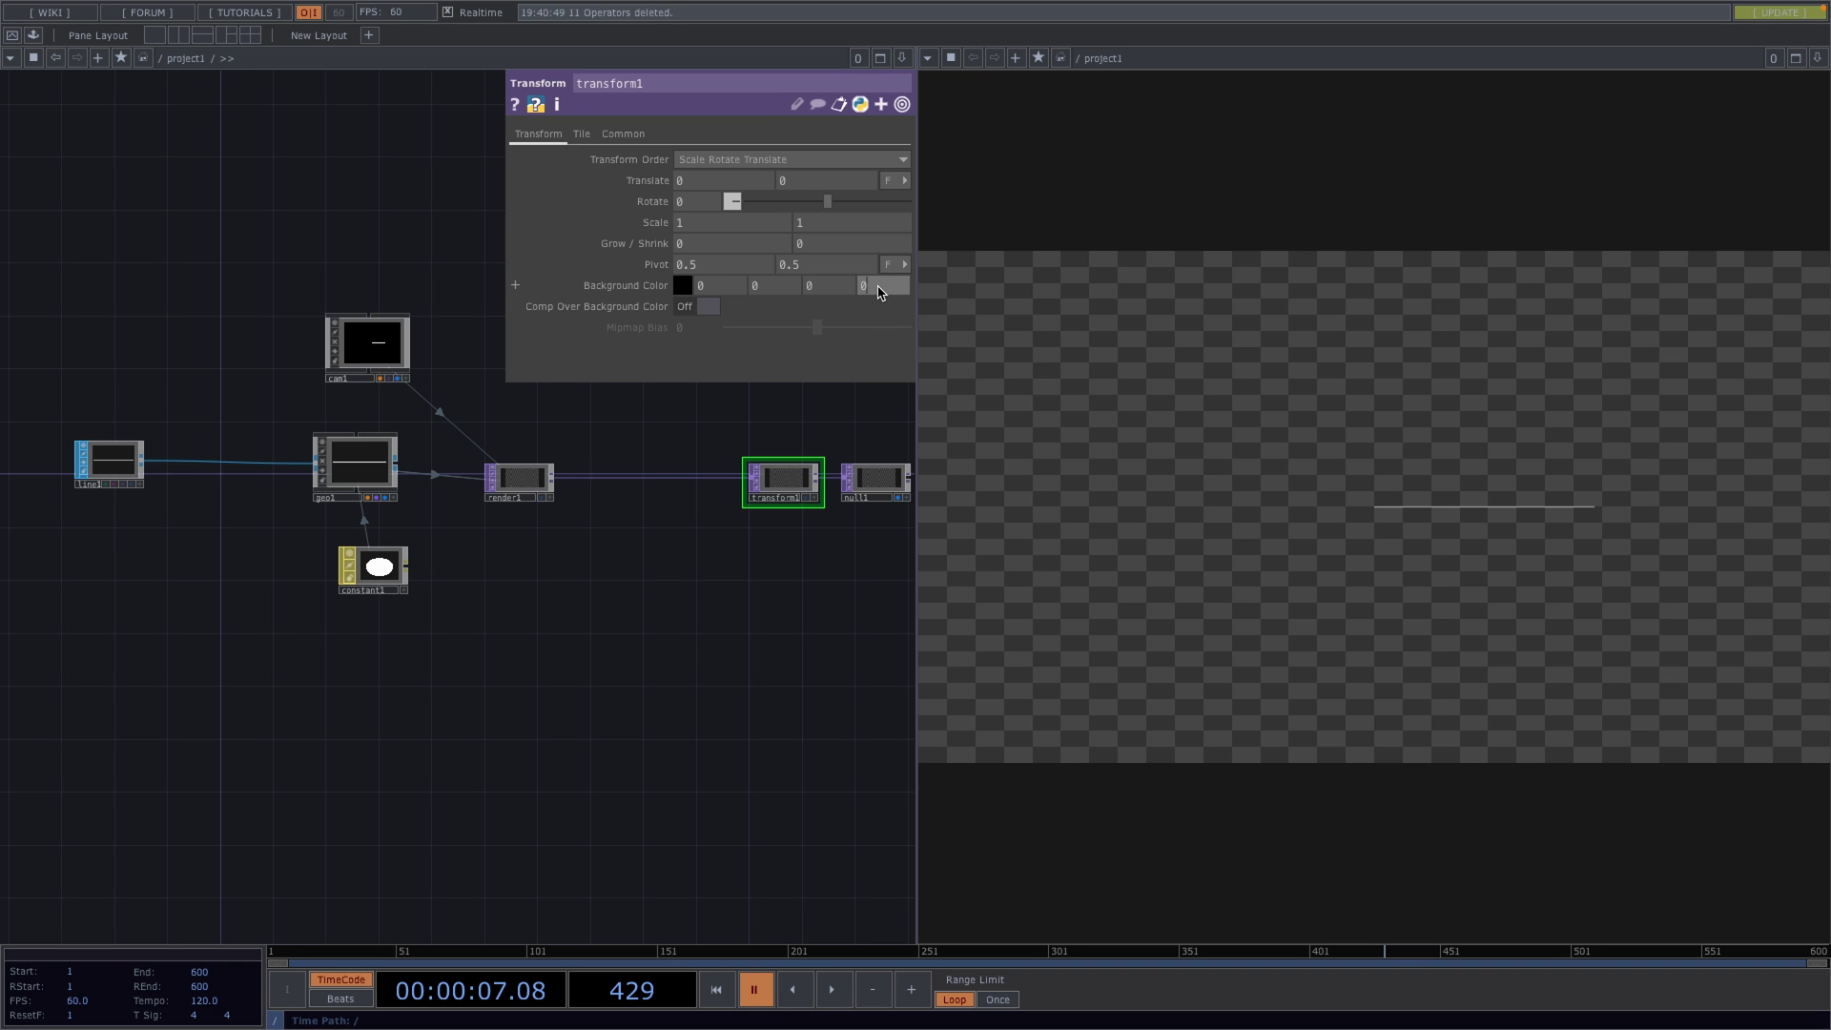
pyautogui.click(879, 286)
pyautogui.write('1')
pyautogui.press('Return')
pyautogui.click(693, 306)
pyautogui.scroll(2, 584, 604)
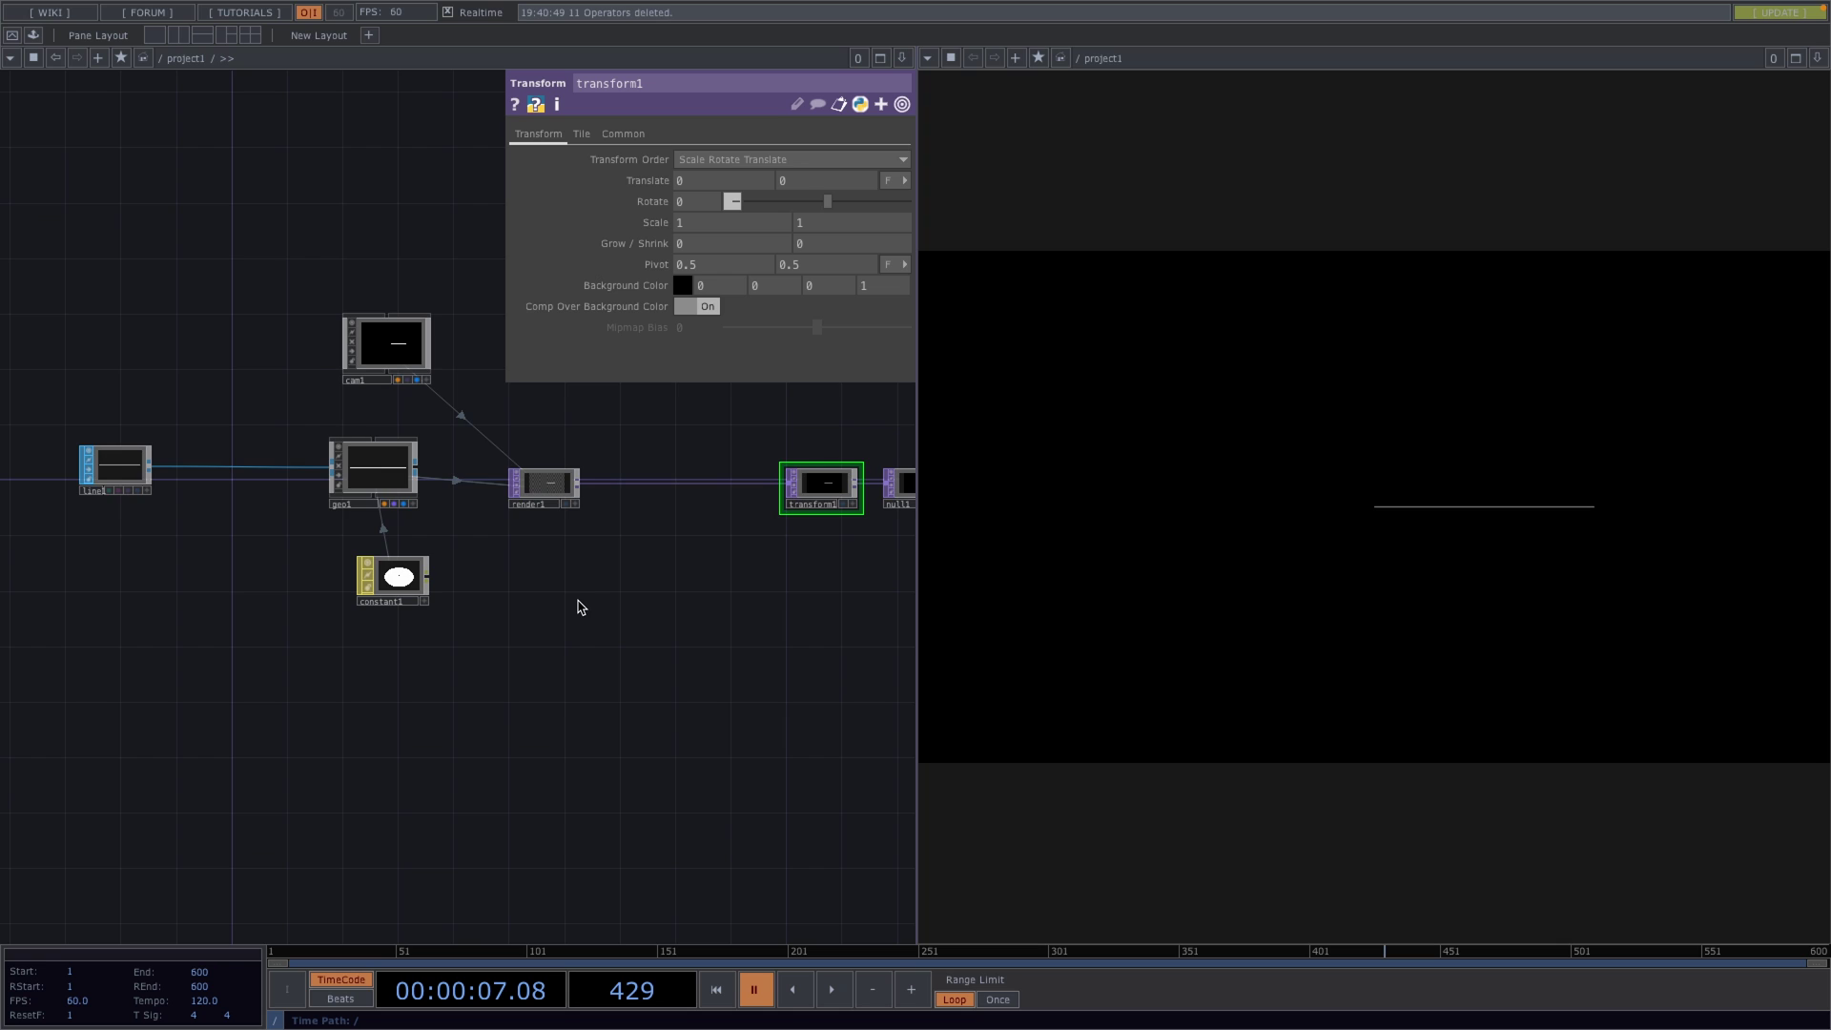
pyautogui.moveTo(576, 604); pyautogui.dragTo(747, 733)
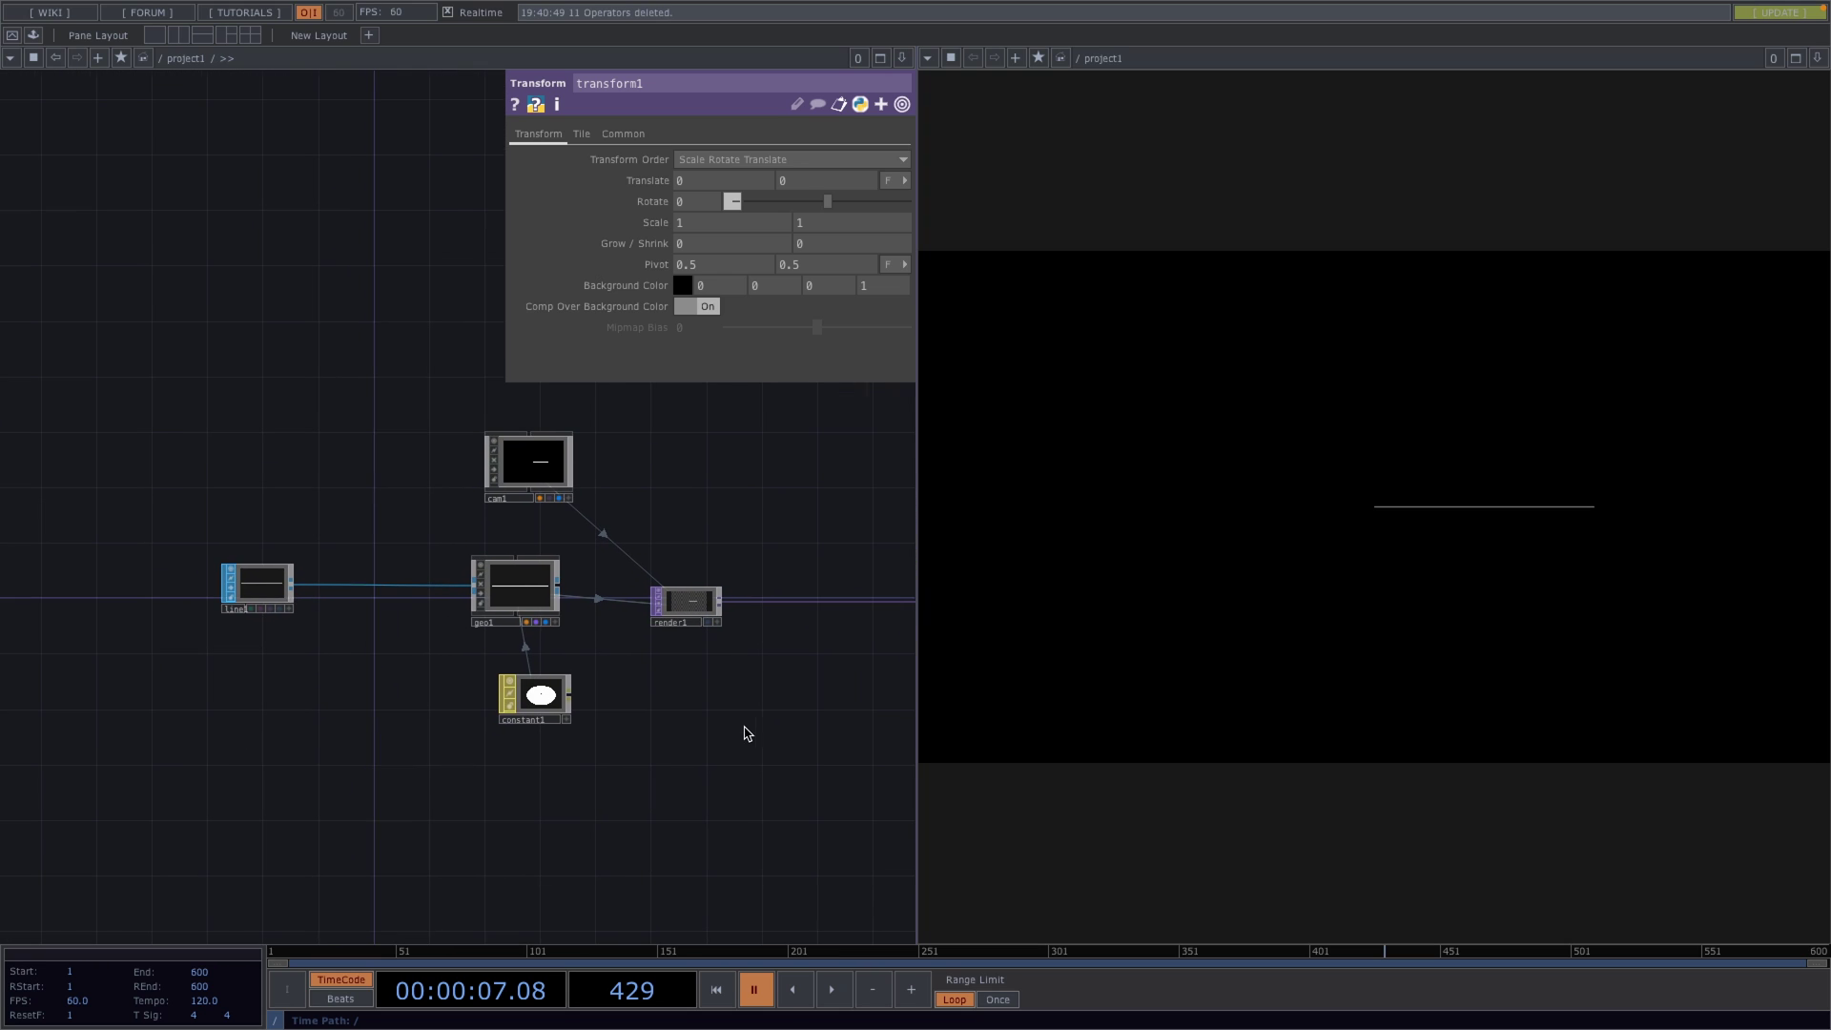
# - Pull cam1 in to Translate Z about 2.5 and set line1's Point A to -1
pyautogui.click(529, 469)
pyautogui.moveTo(882, 207); pyautogui.dragTo(880, 175, button='middle')
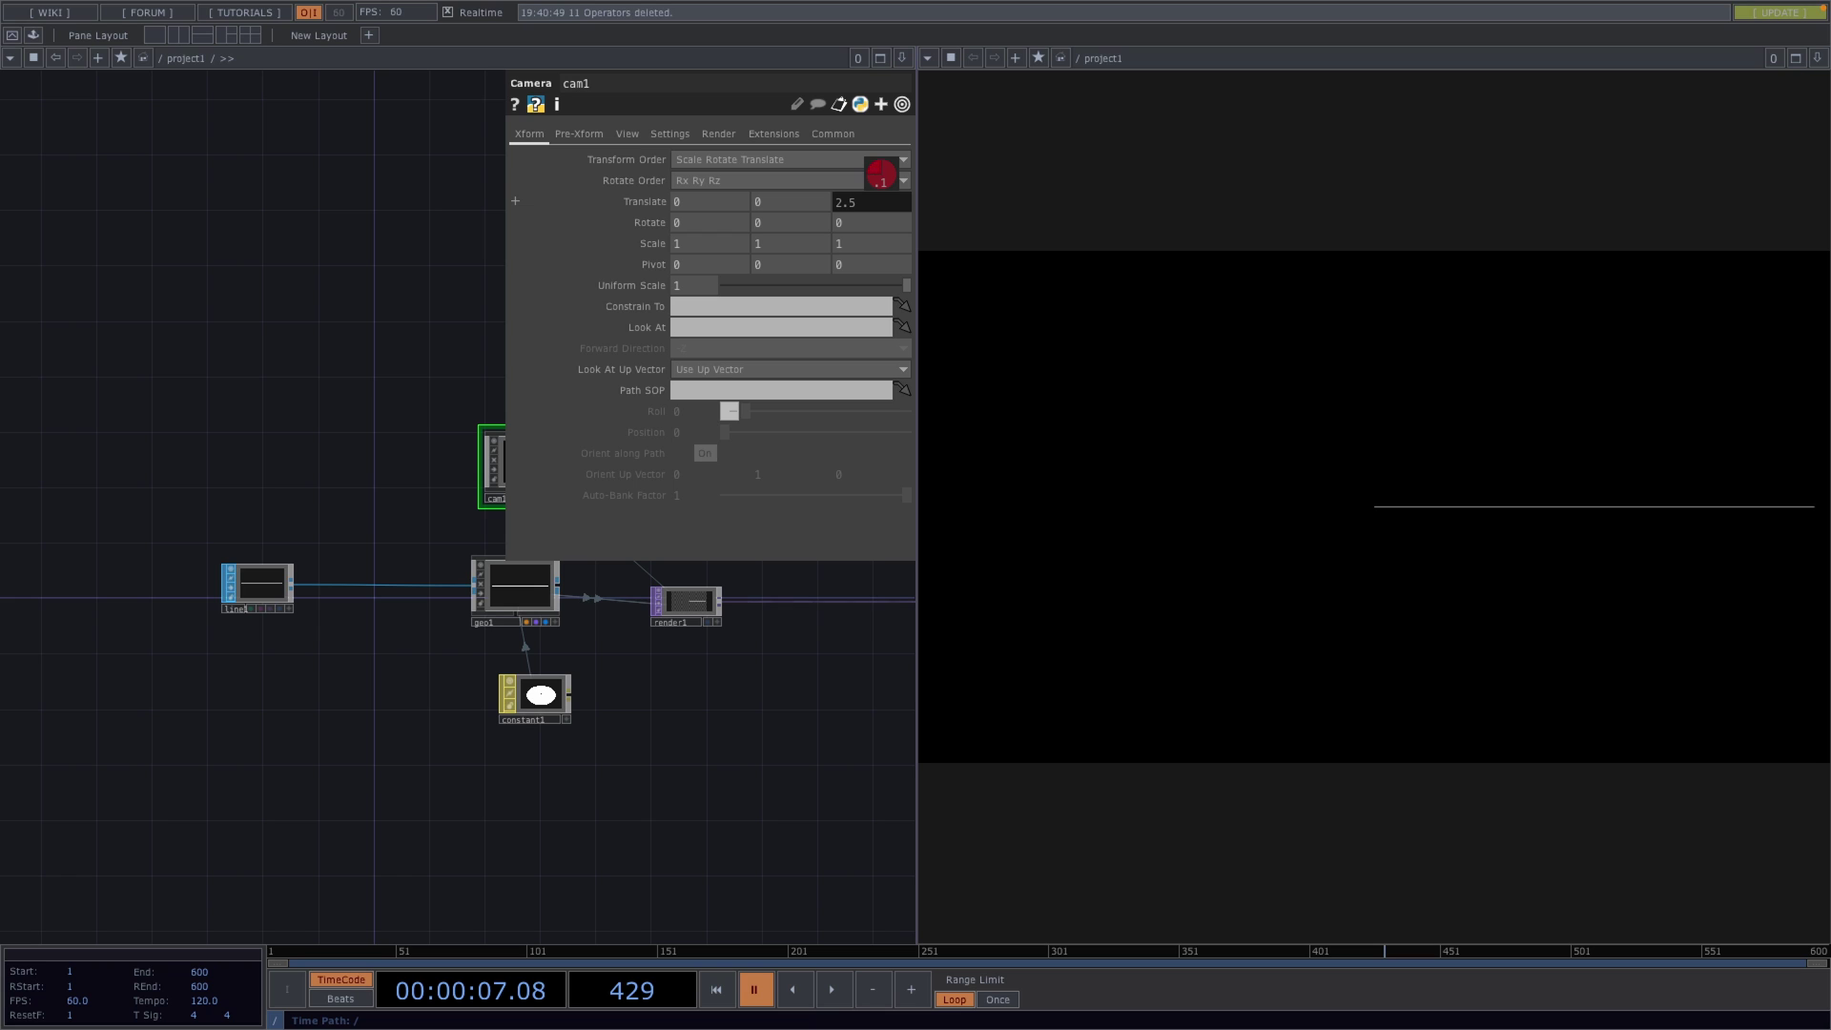
pyautogui.moveTo(880, 175); pyautogui.dragTo(880, 176, button='middle')
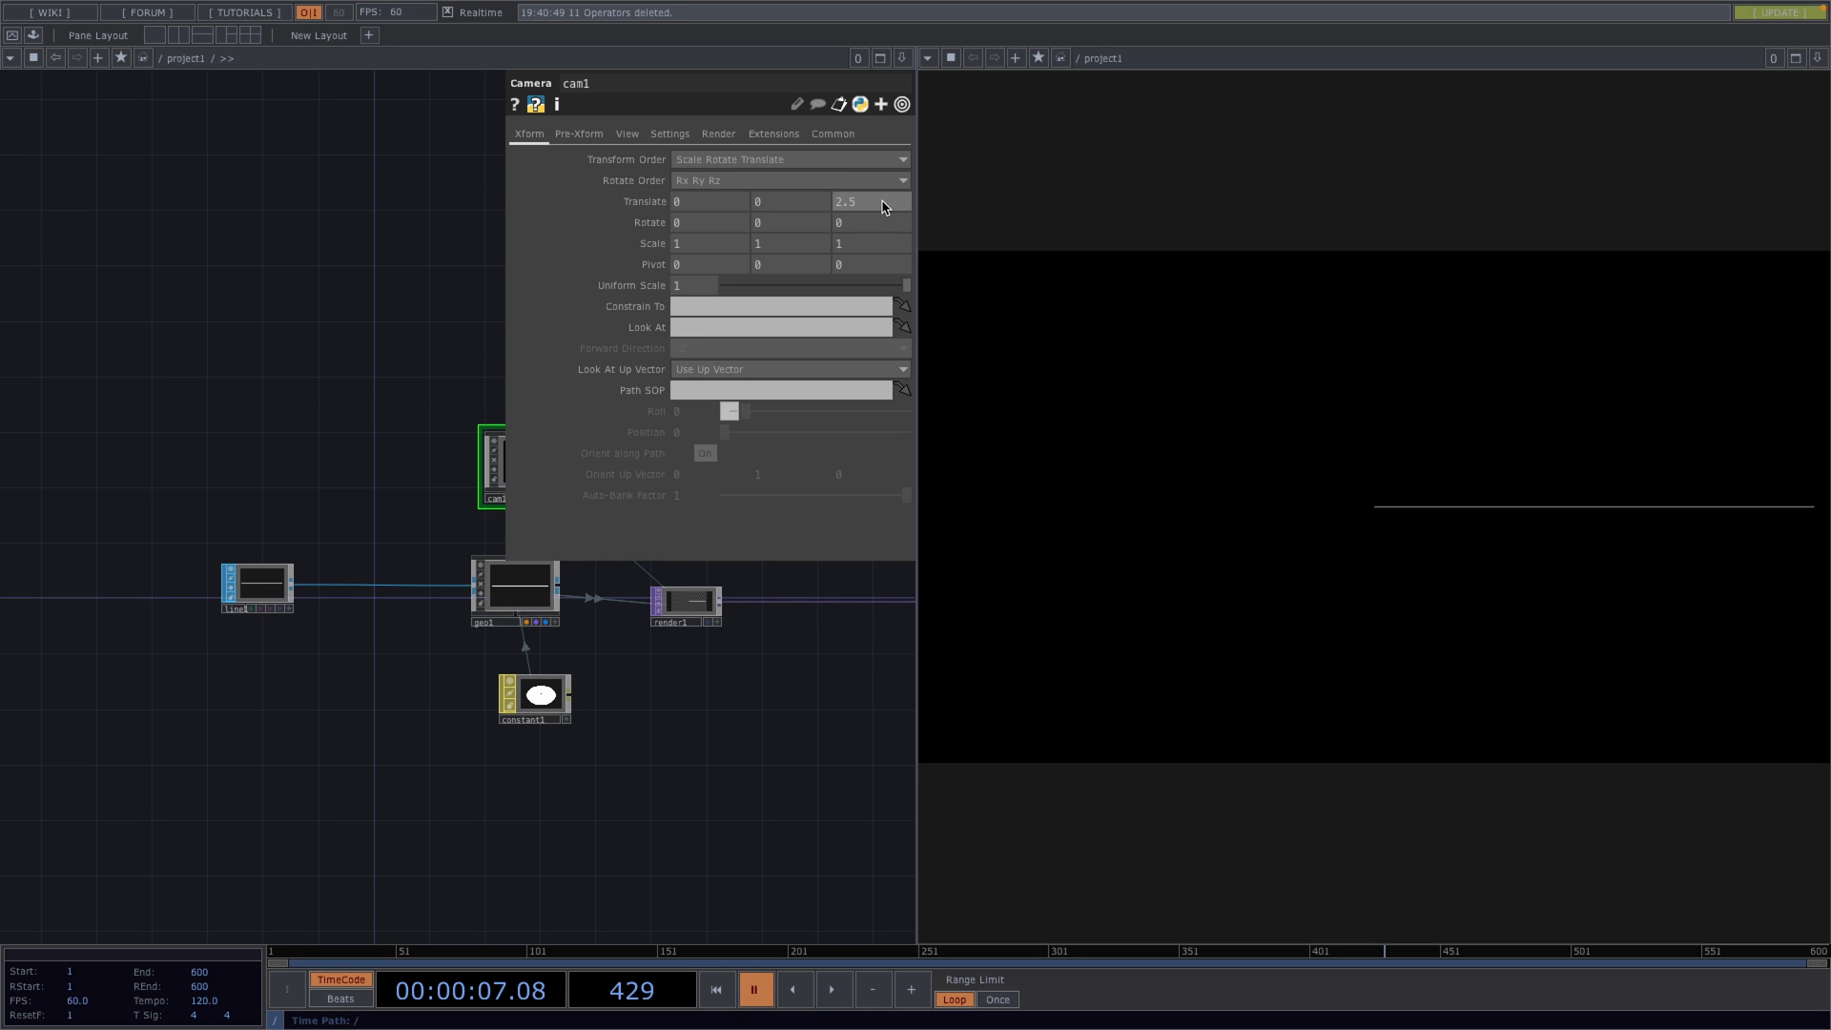
pyautogui.click(255, 579)
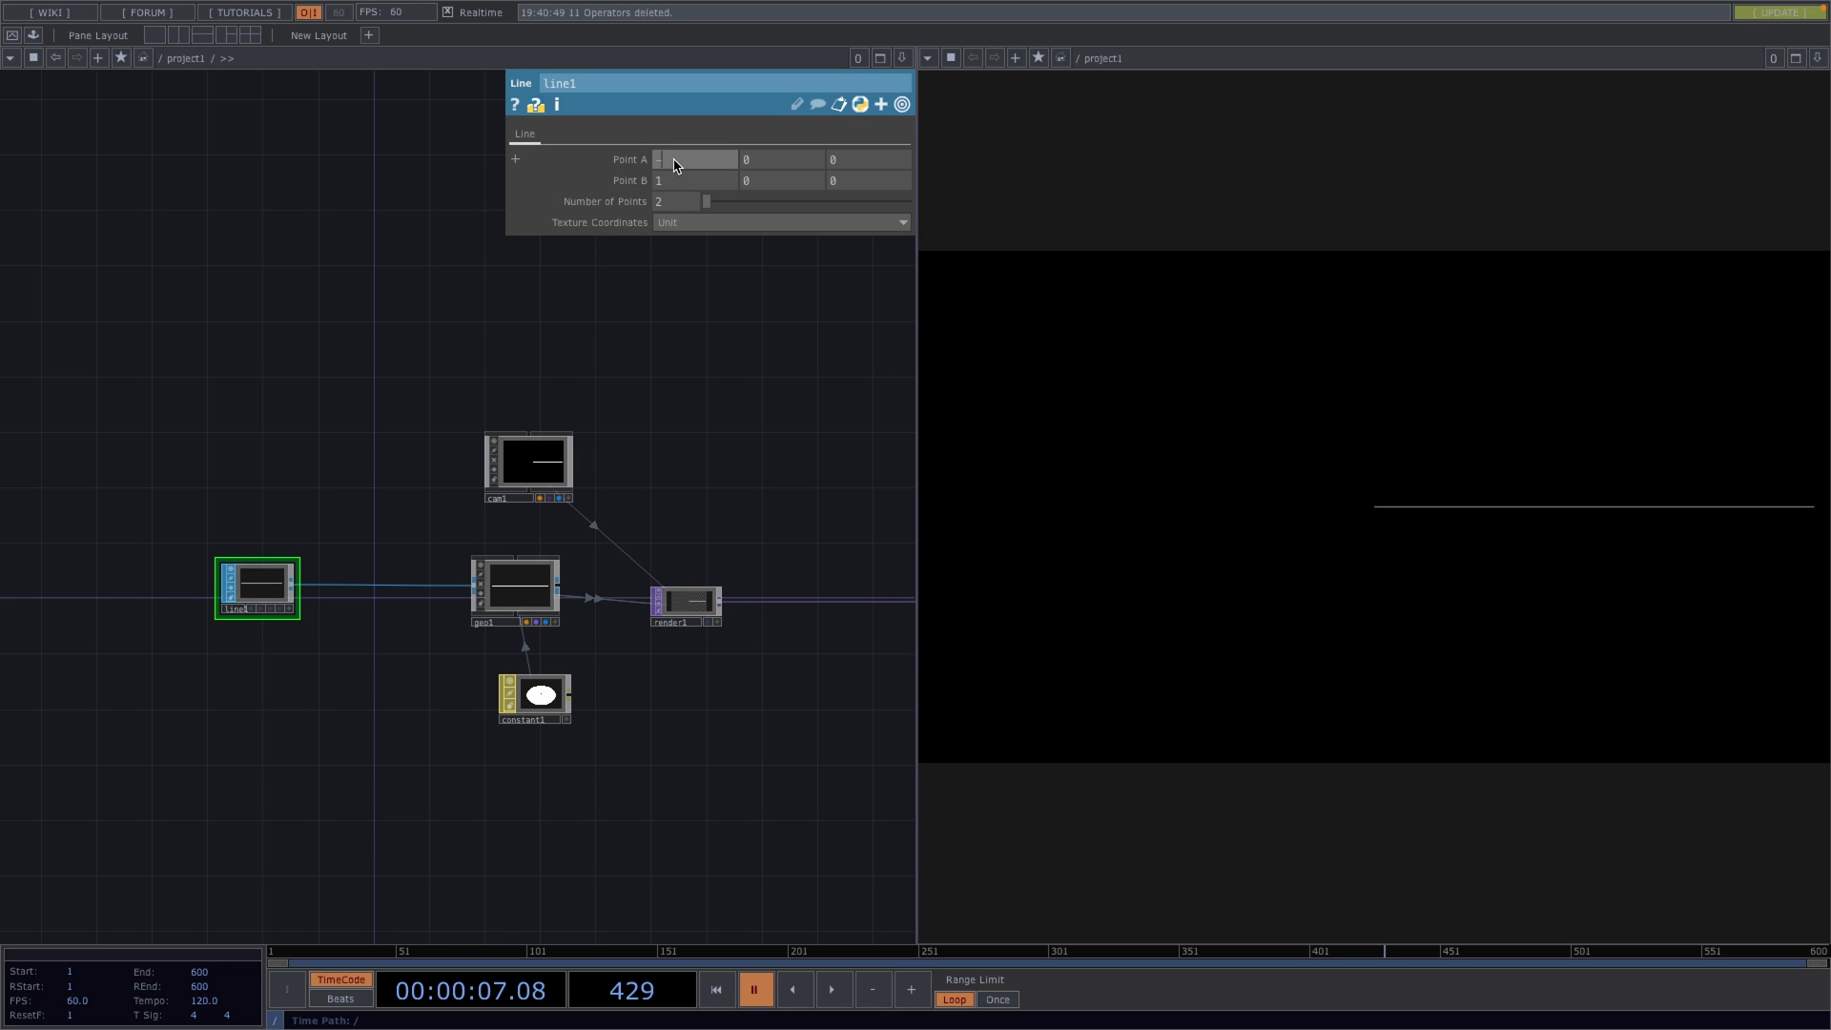
pyautogui.press('Return')
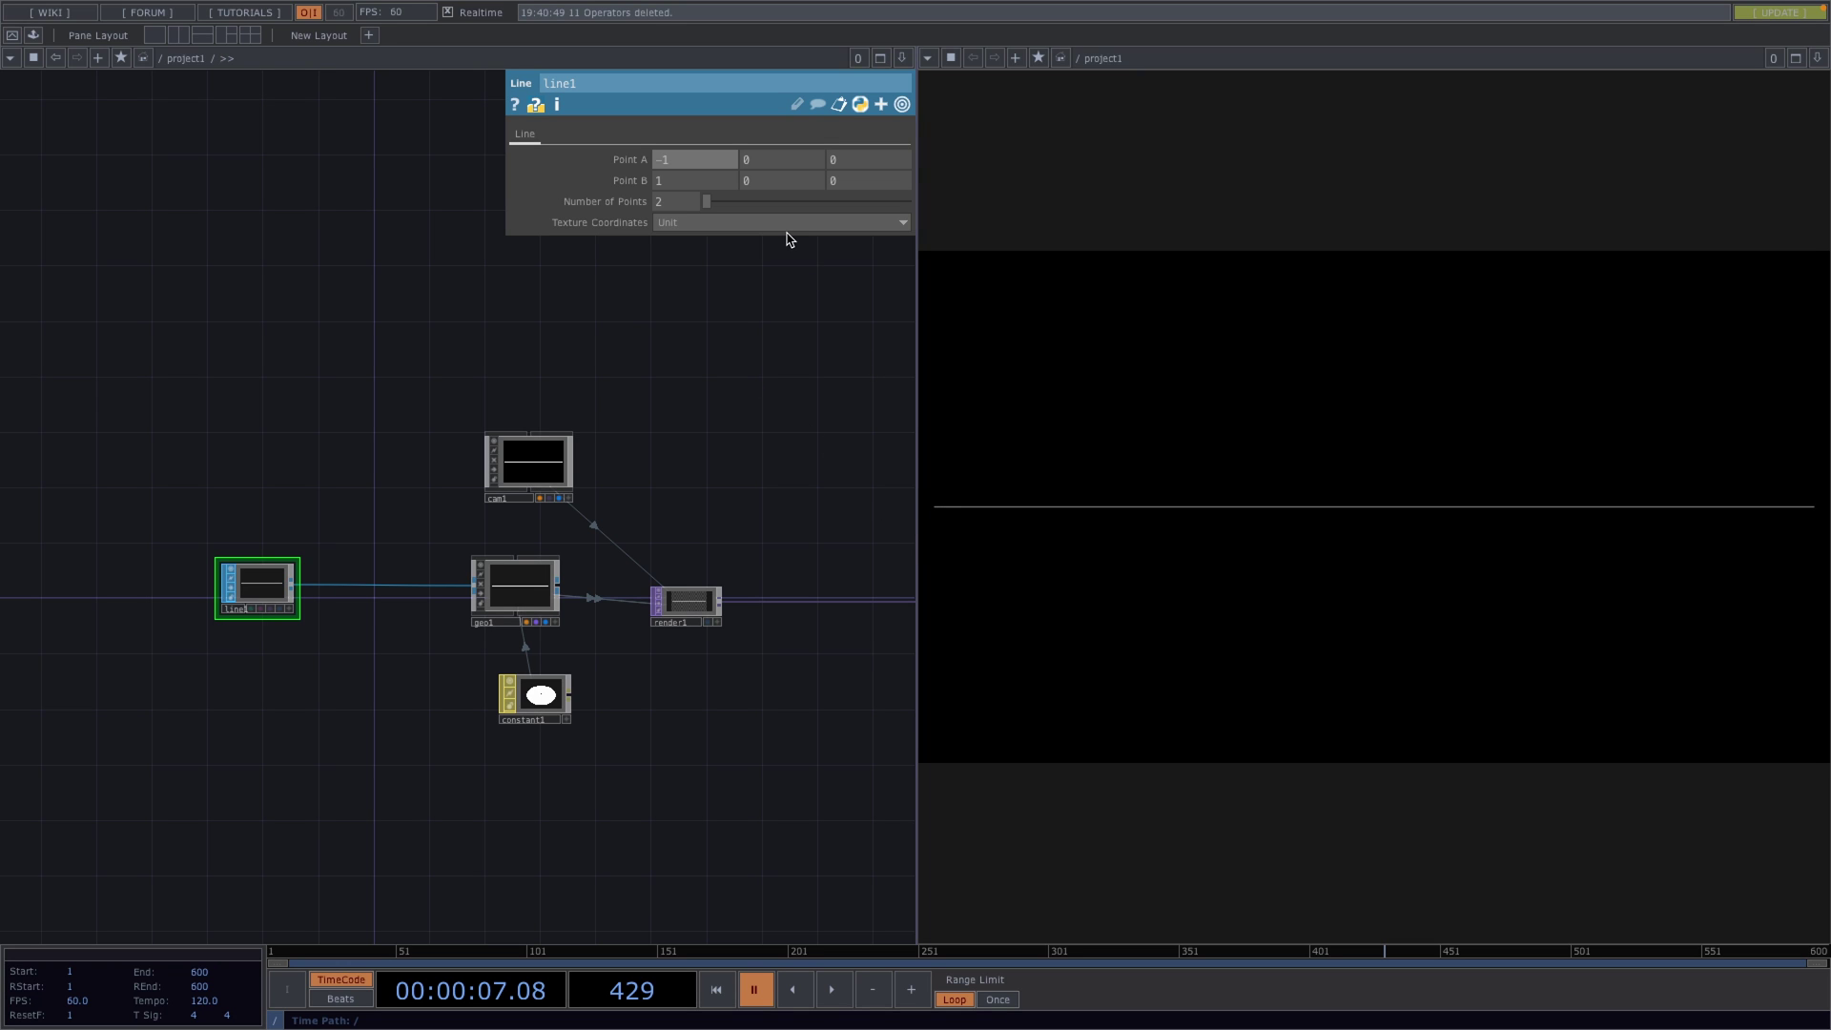
# - Fine-tune cam1's Translate Z to 2.4, then bring up line1's parameters
pyautogui.click(551, 467)
pyautogui.moveTo(887, 203); pyautogui.dragTo(873, 211, button='middle')
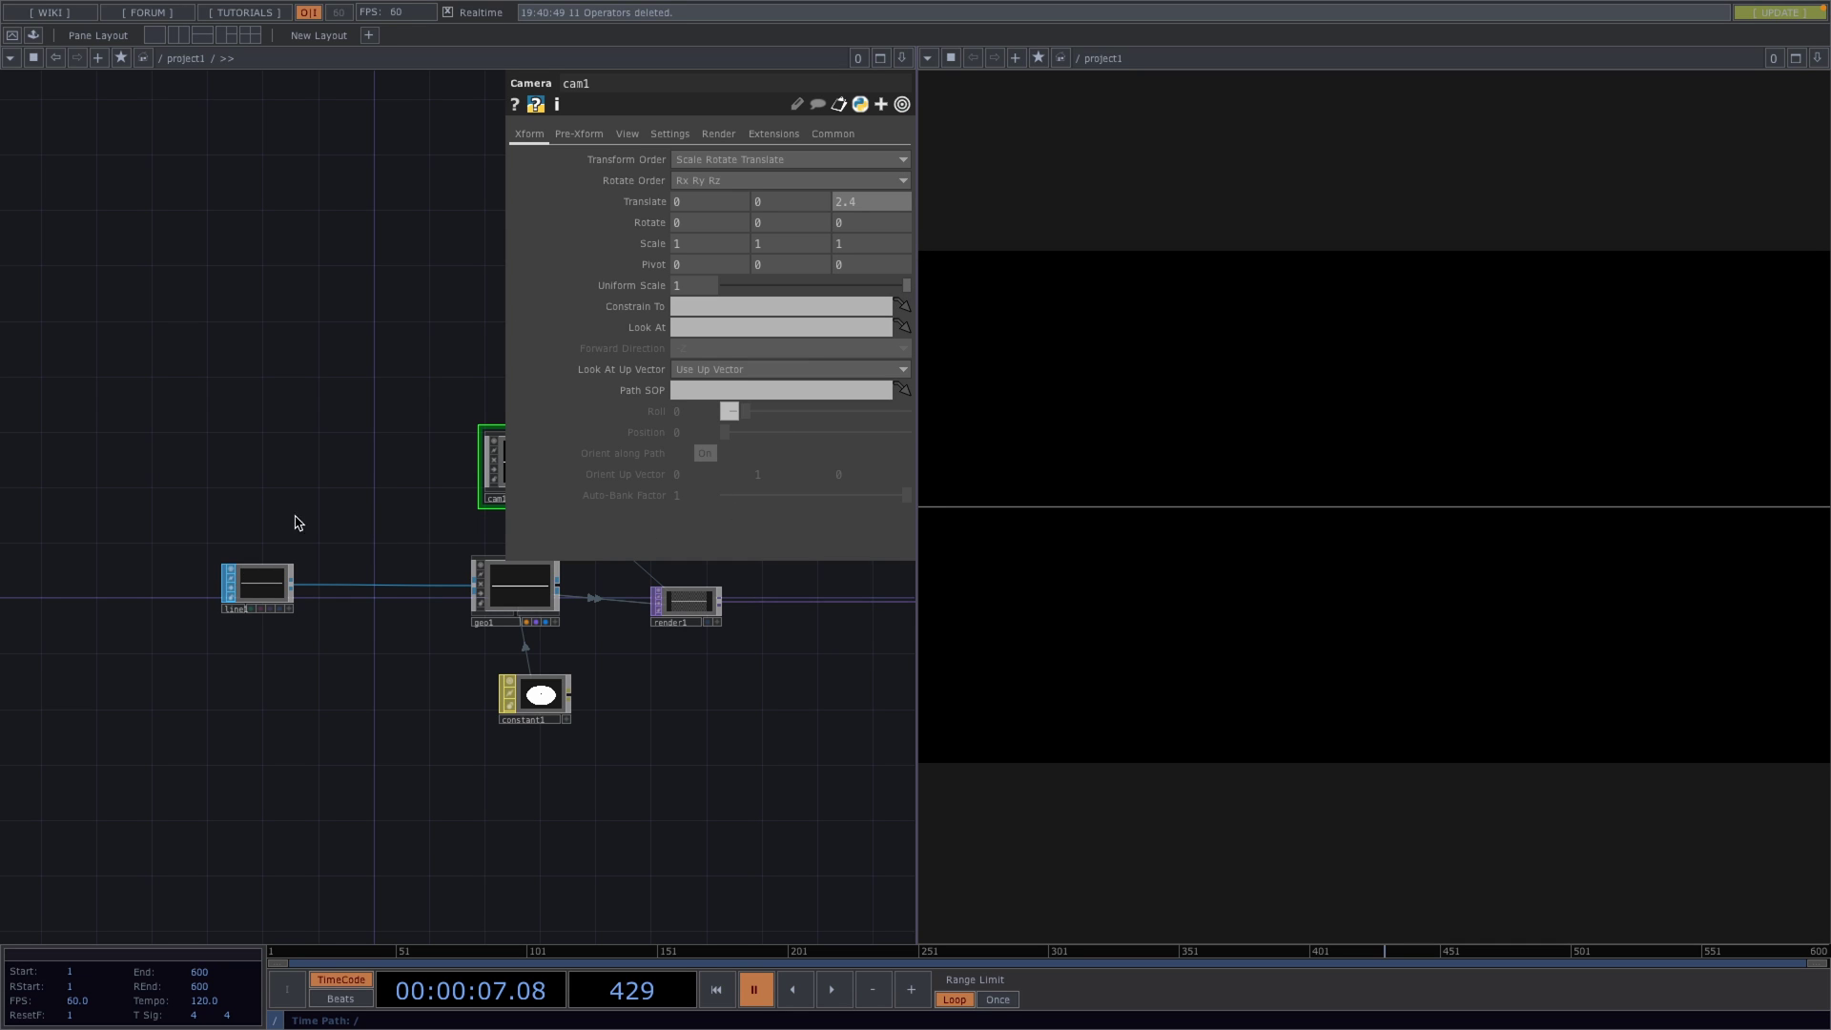
pyautogui.press('p')
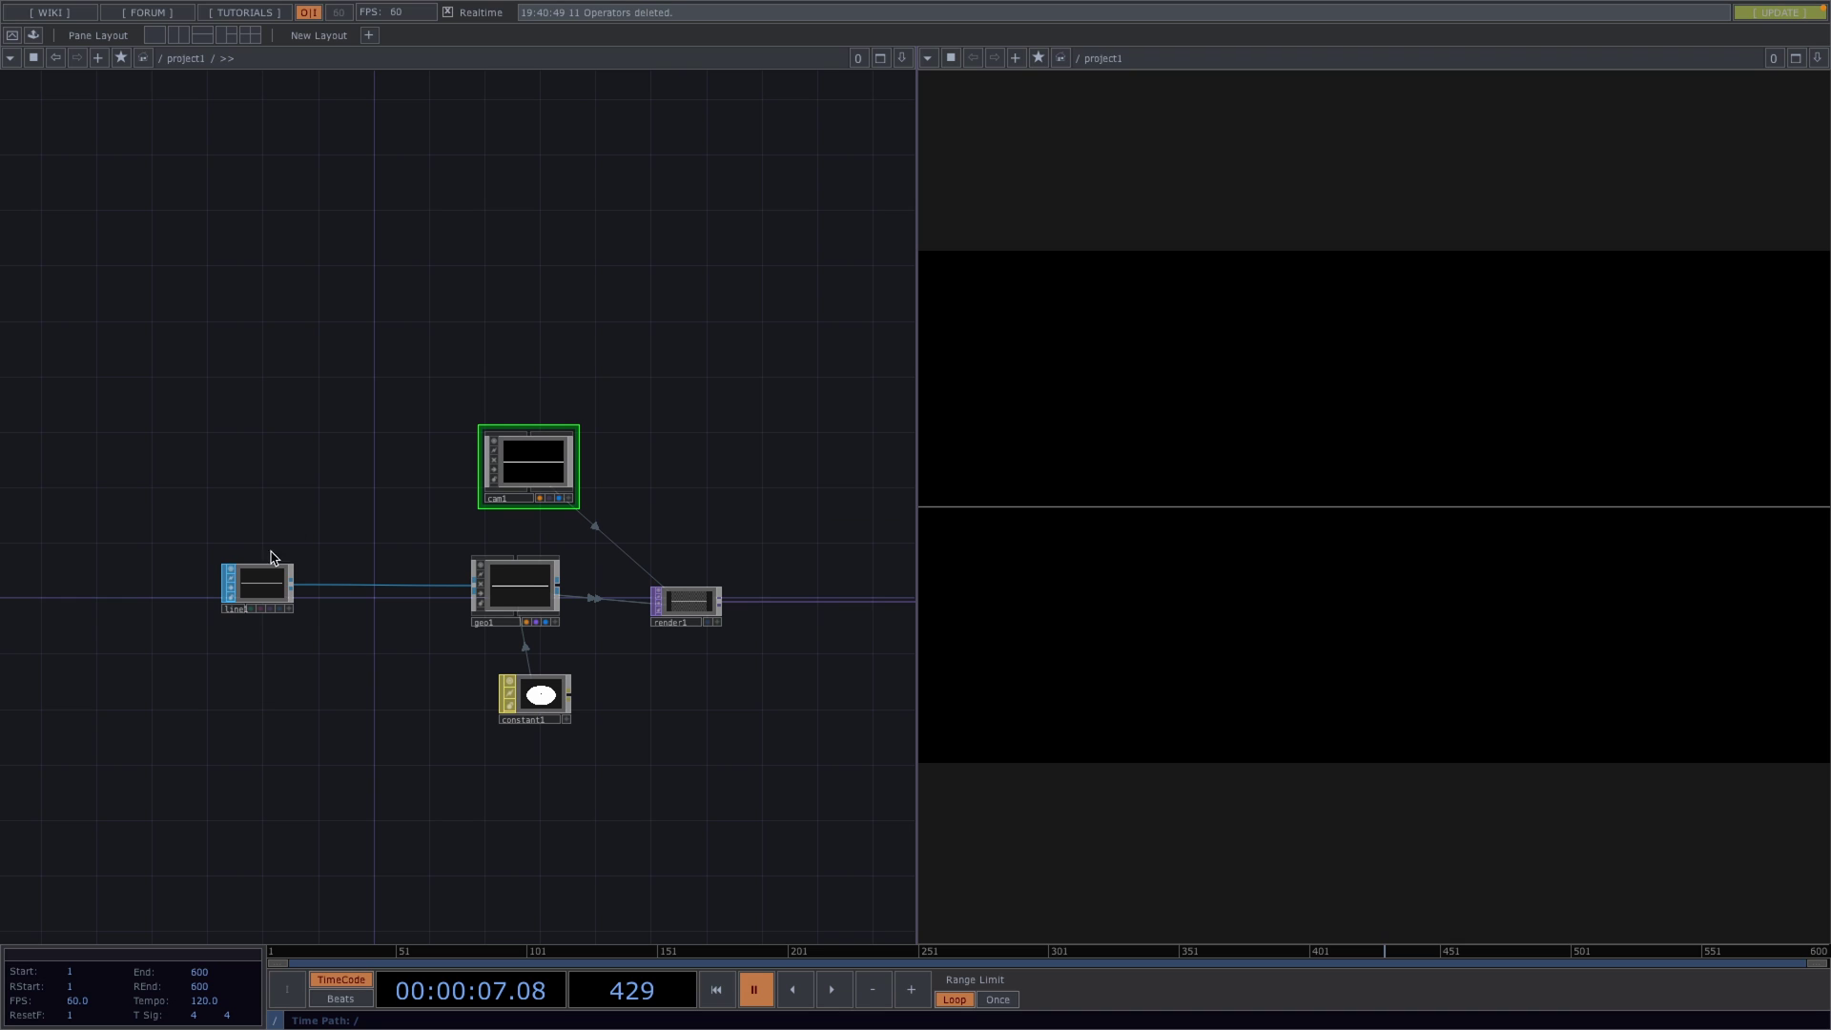
pyautogui.click(265, 573)
pyautogui.press('p')
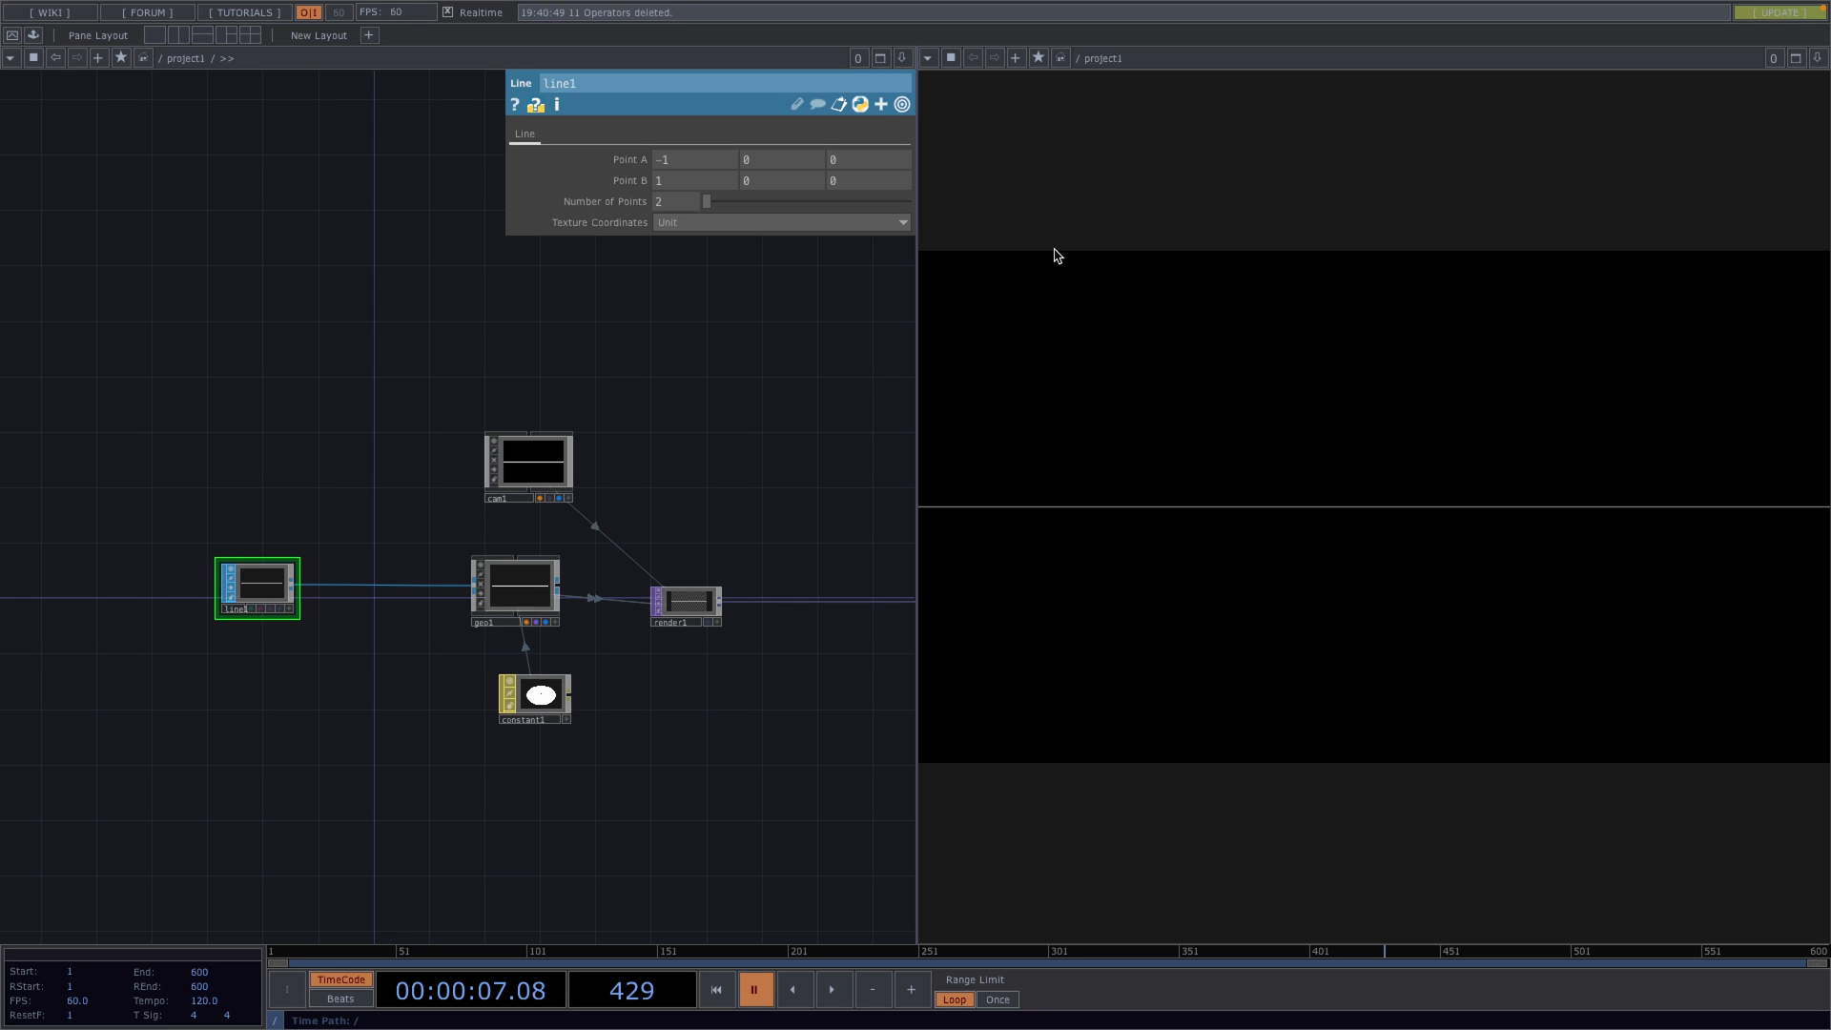
# - Set line1's Point A Y and Point B Y both to 0.6
pyautogui.moveTo(808, 167); pyautogui.dragTo(812, 138, button='middle')
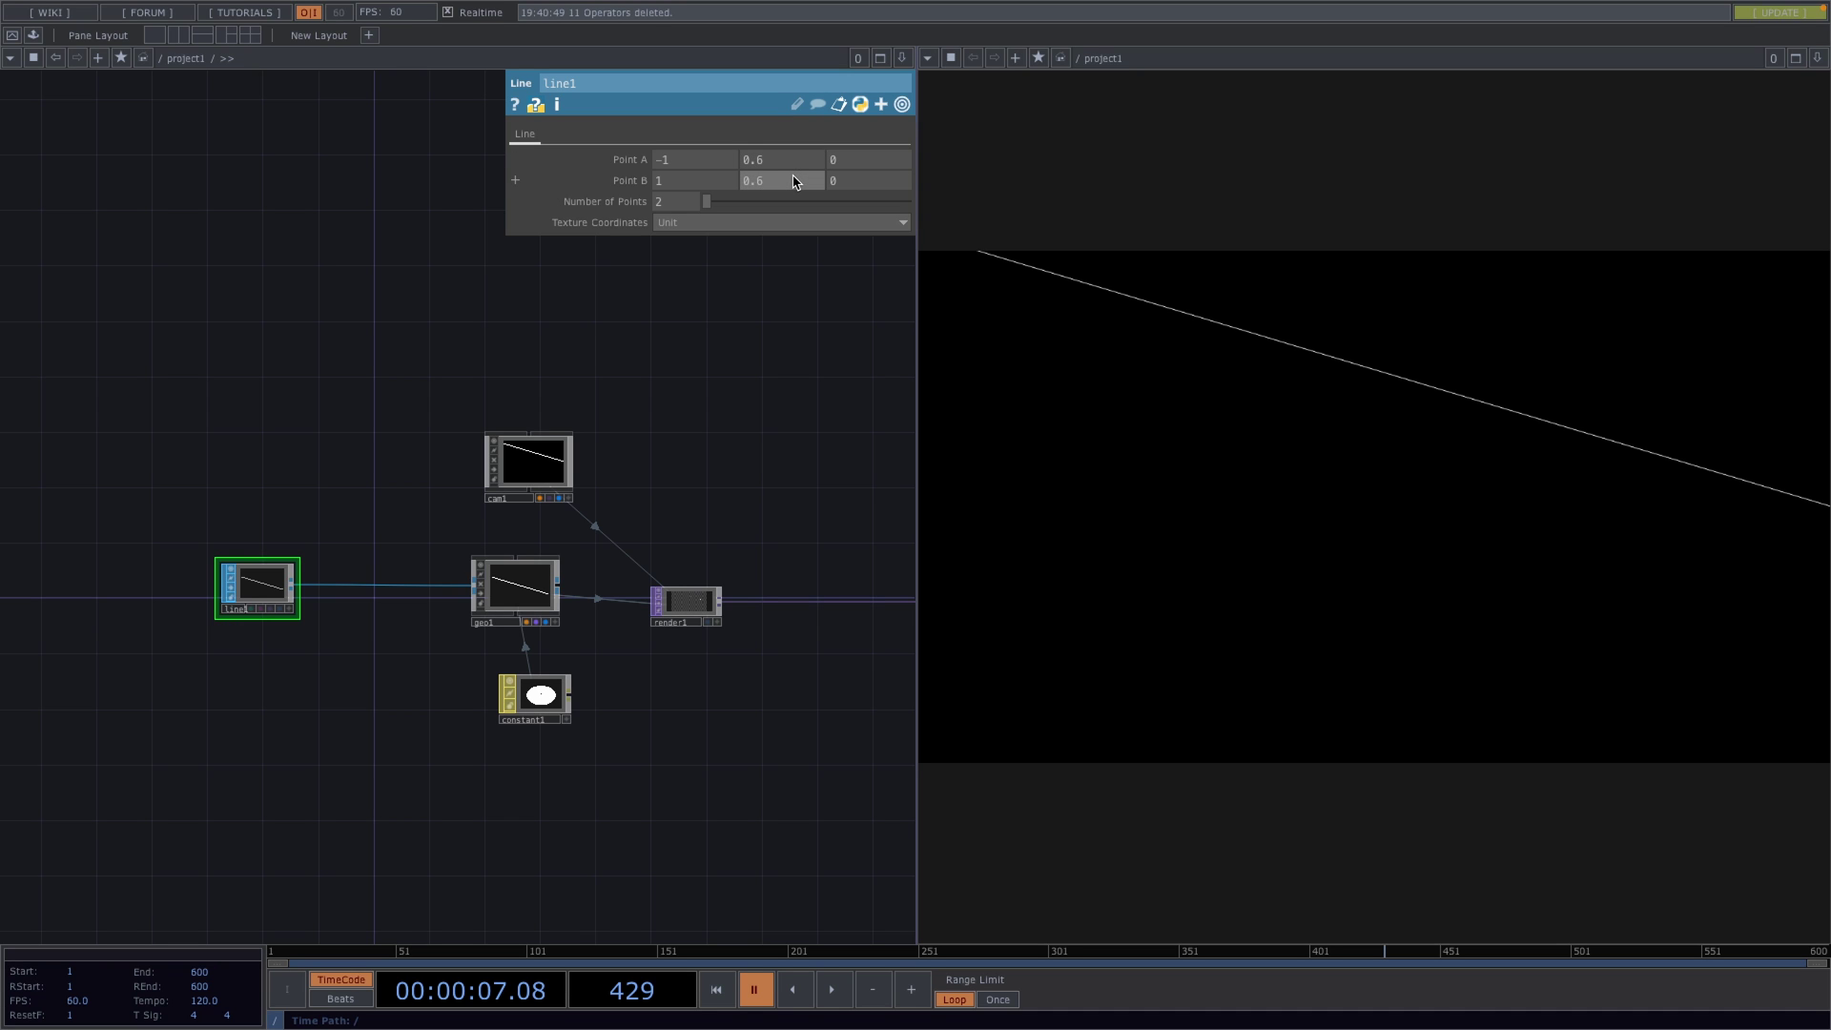
pyautogui.click(794, 181)
pyautogui.write('0.6')
pyautogui.press('Return')
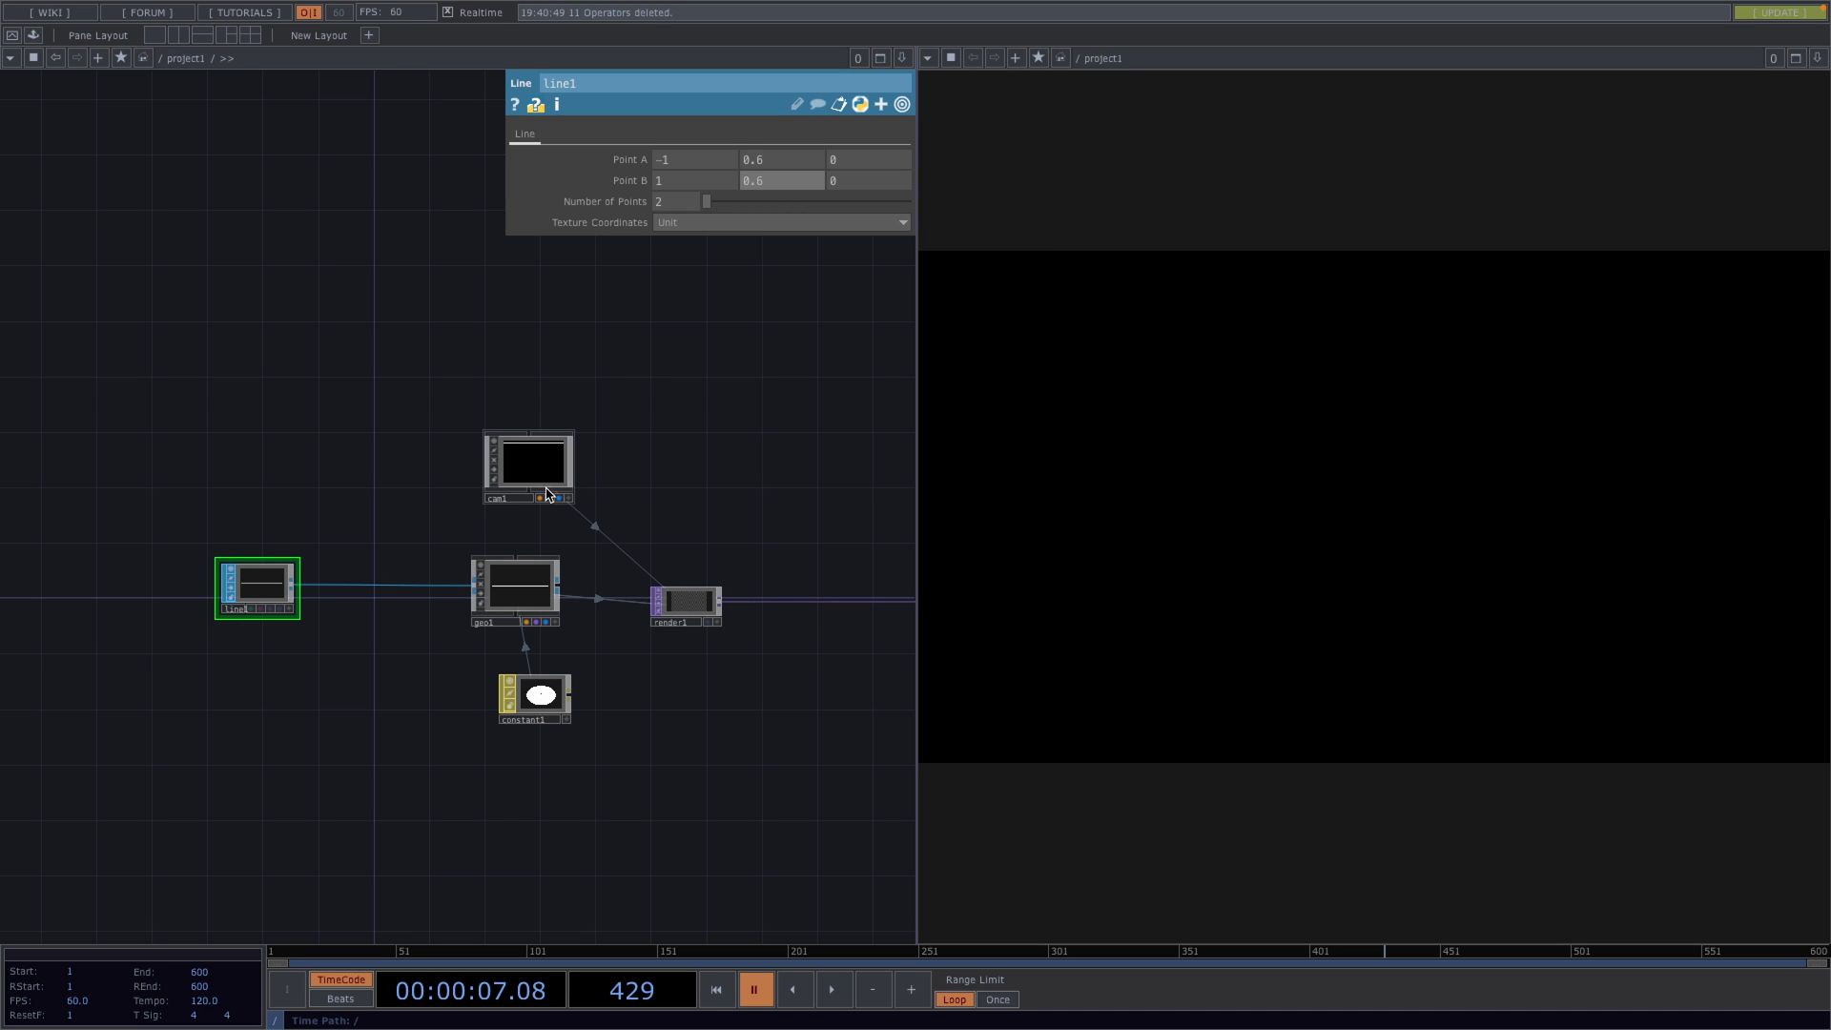
# - Move the line1 node further left in the network
pyautogui.scroll(5, 540, 451)
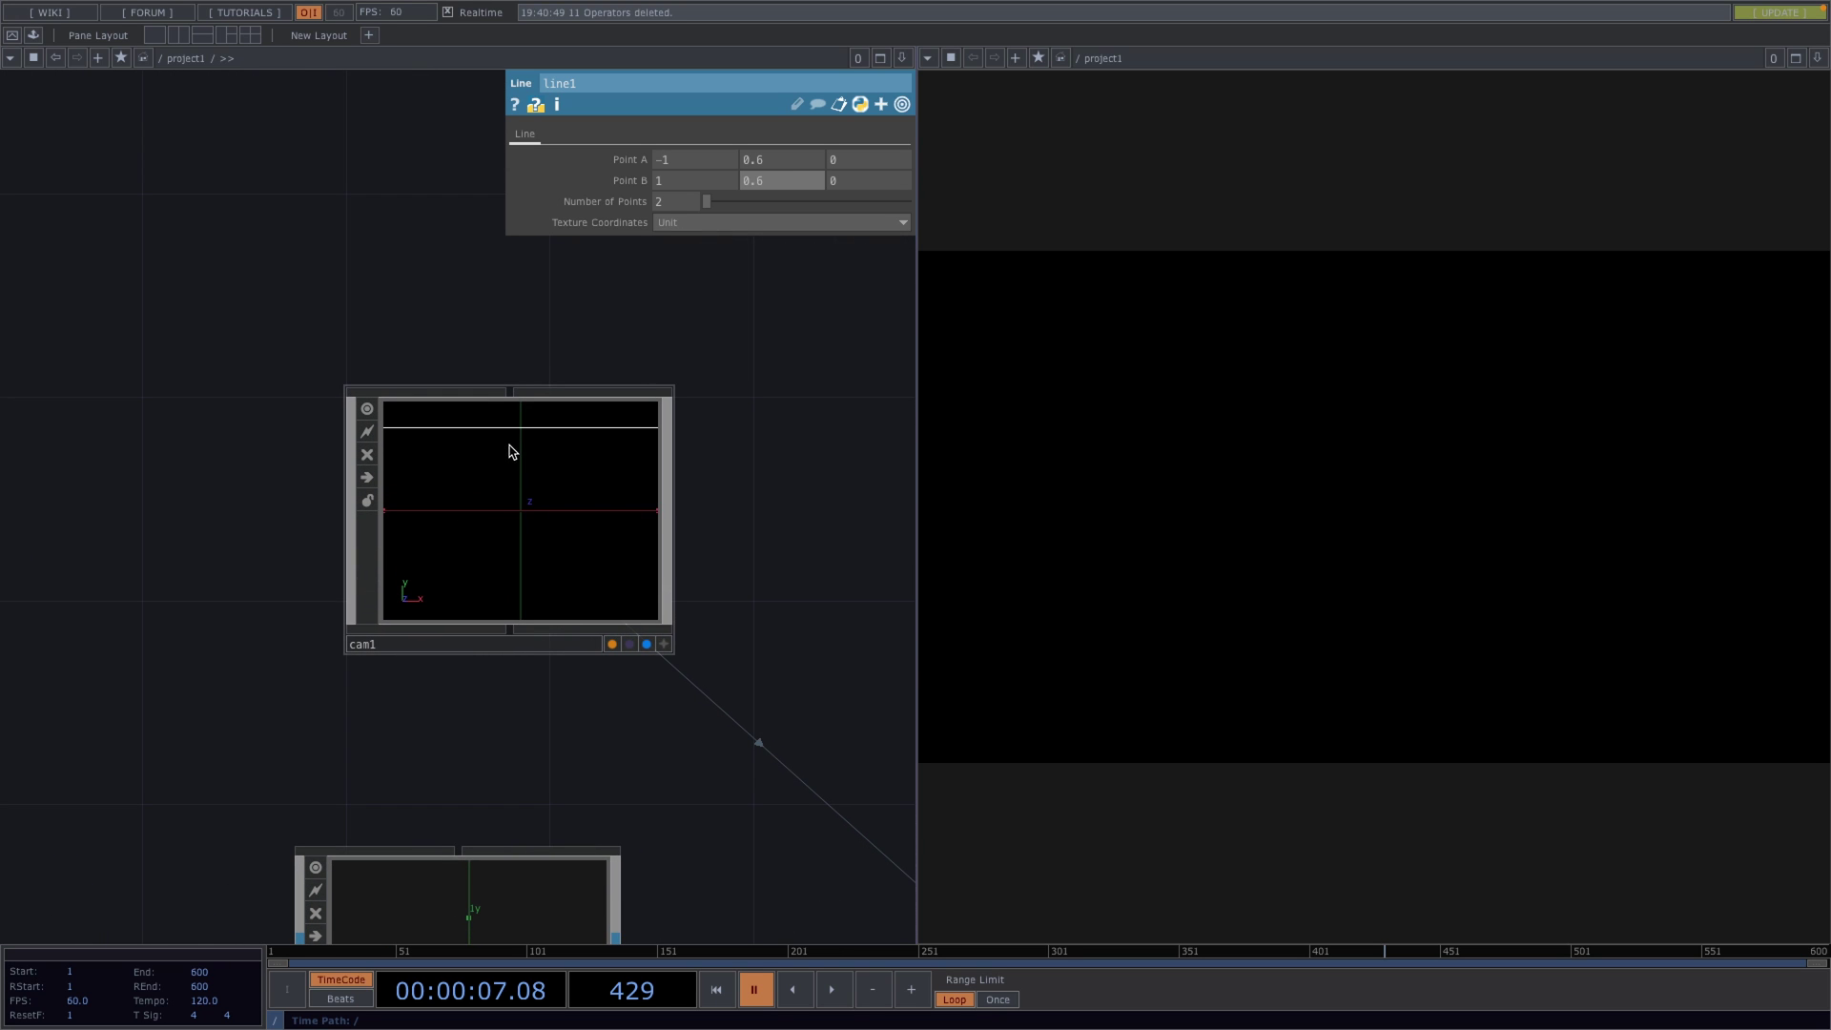
pyautogui.scroll(-6, 605, 581)
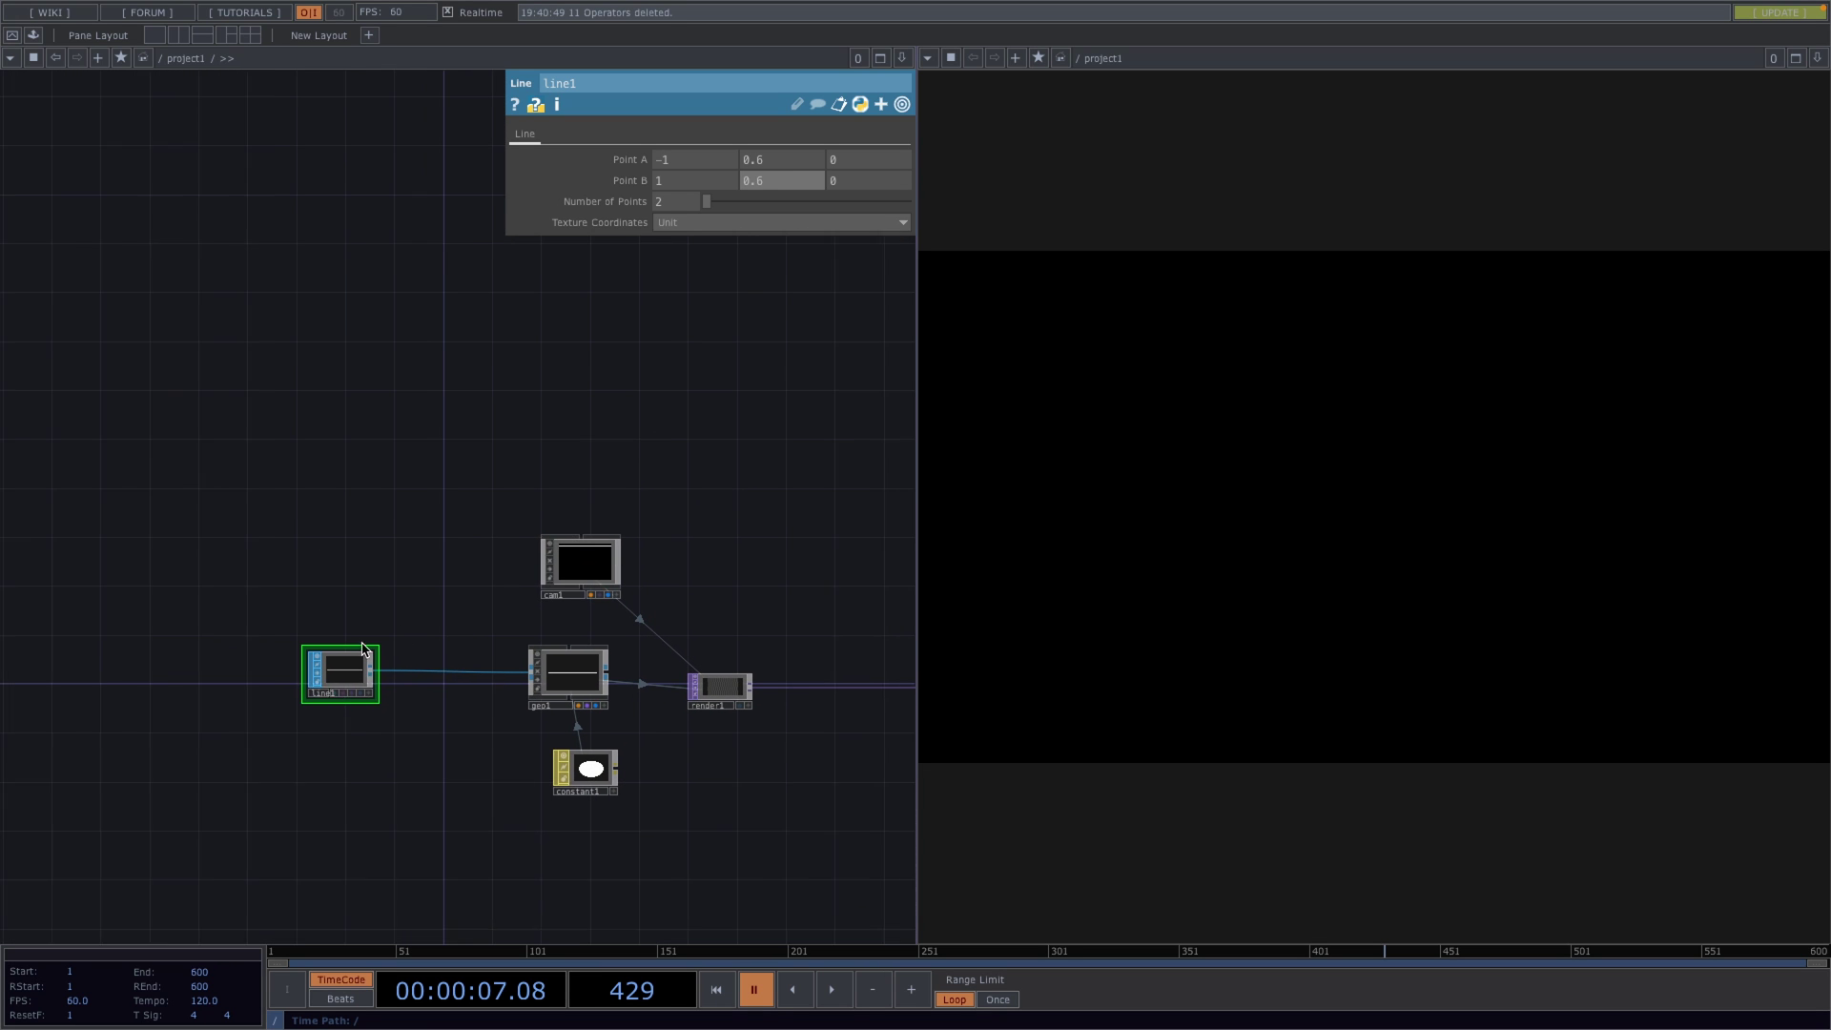
pyautogui.moveTo(358, 673); pyautogui.dragTo(224, 667)
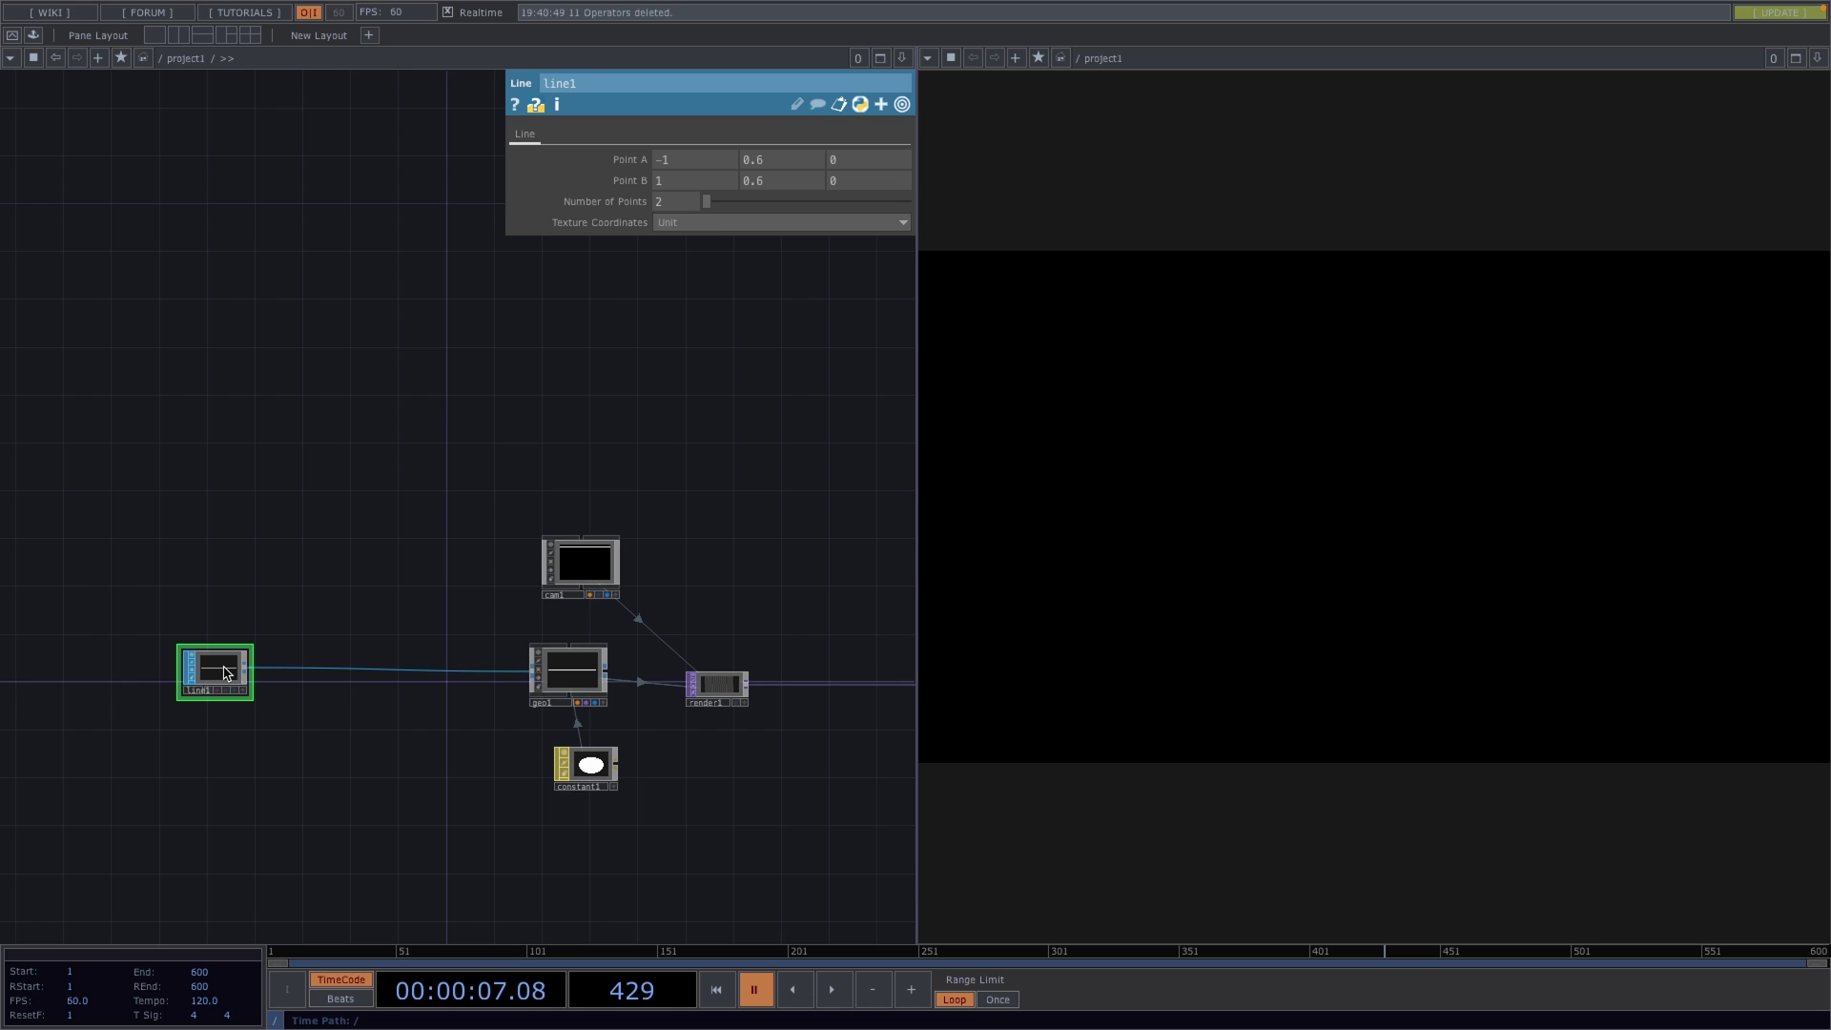
pyautogui.scroll(3, 297, 687)
# - Insert a Sort SOP after line1 with Point Sort set to Random
pyautogui.rightClick(428, 675)
pyautogui.click(456, 658)
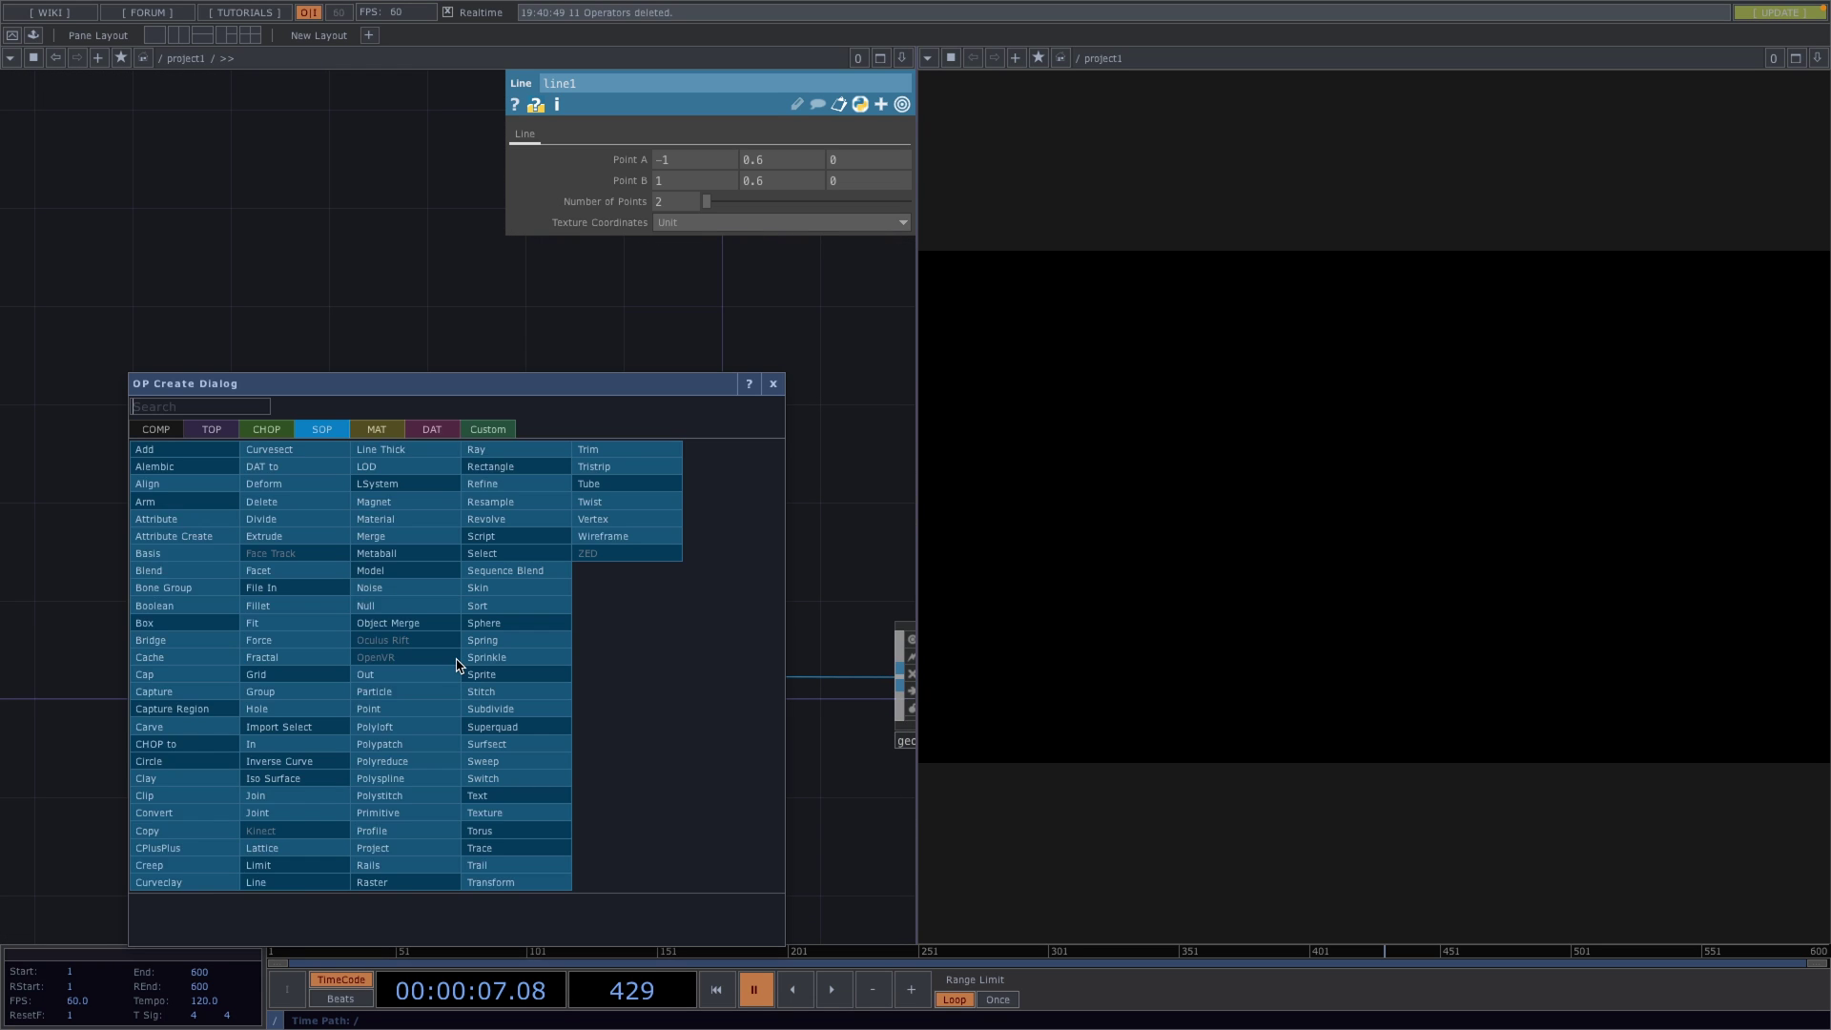
pyautogui.write('sor')
pyautogui.click(490, 605)
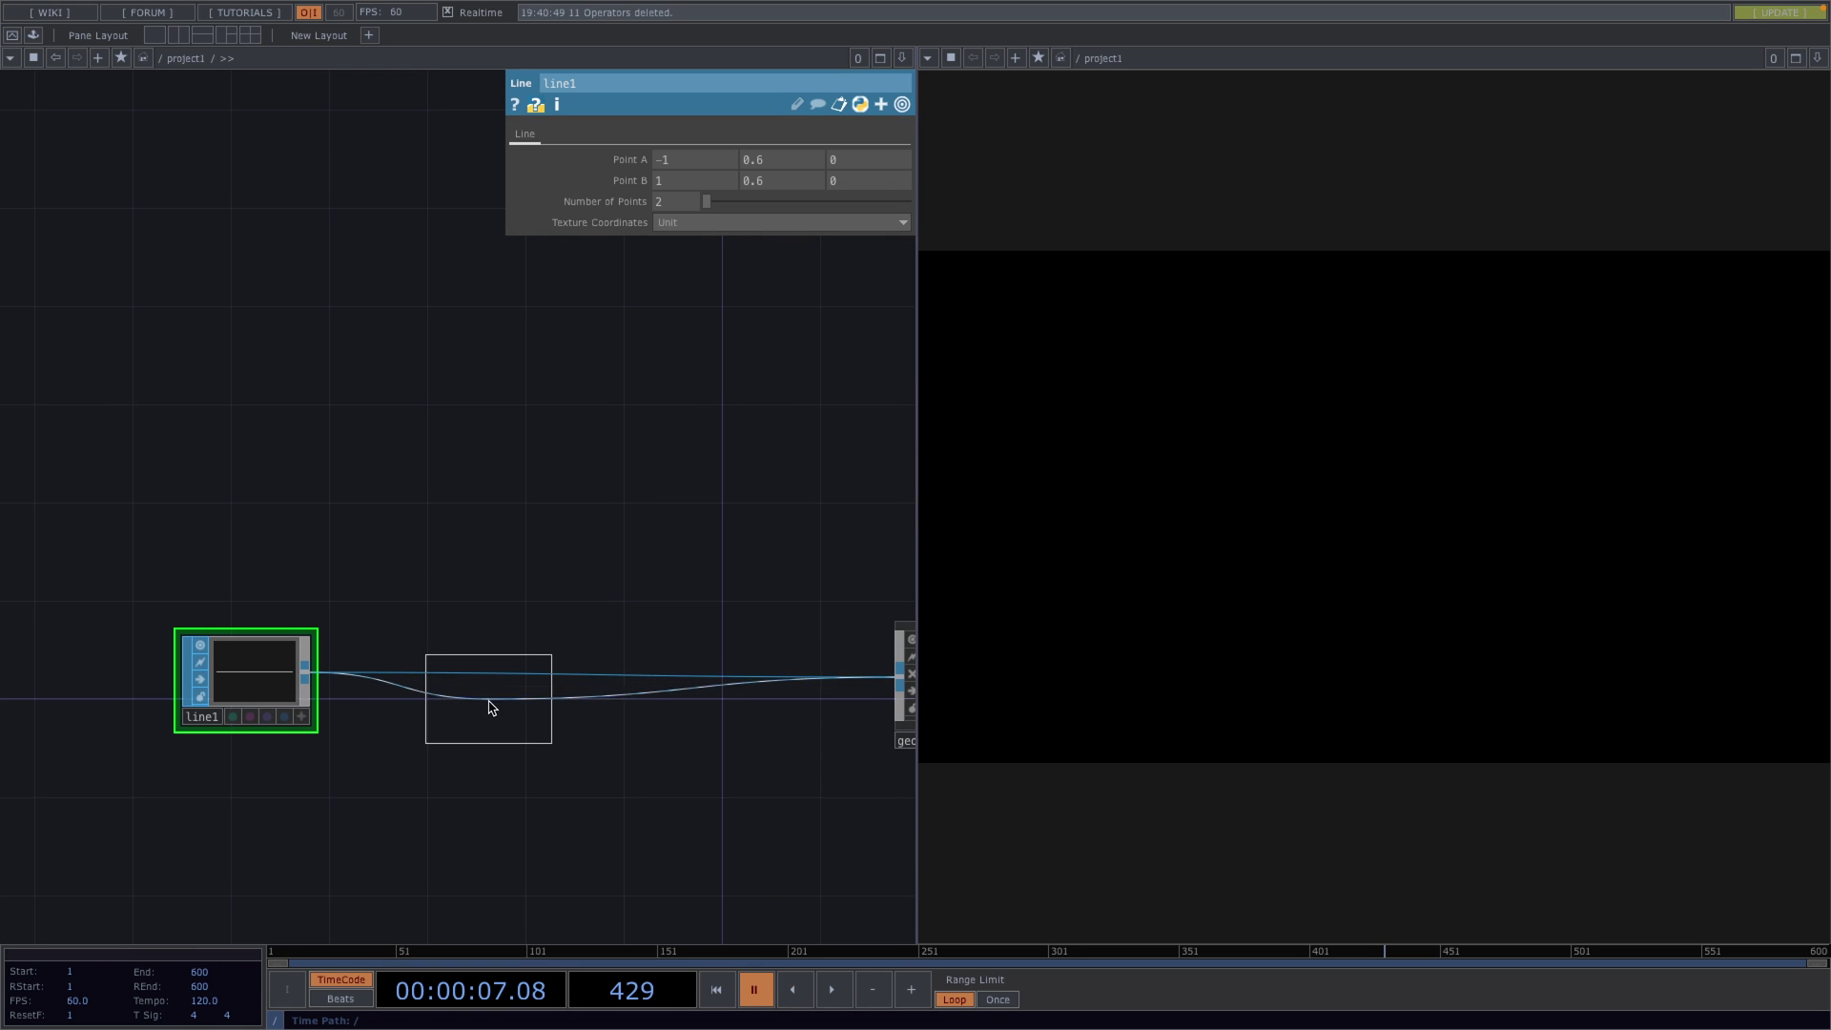
pyautogui.click(478, 690)
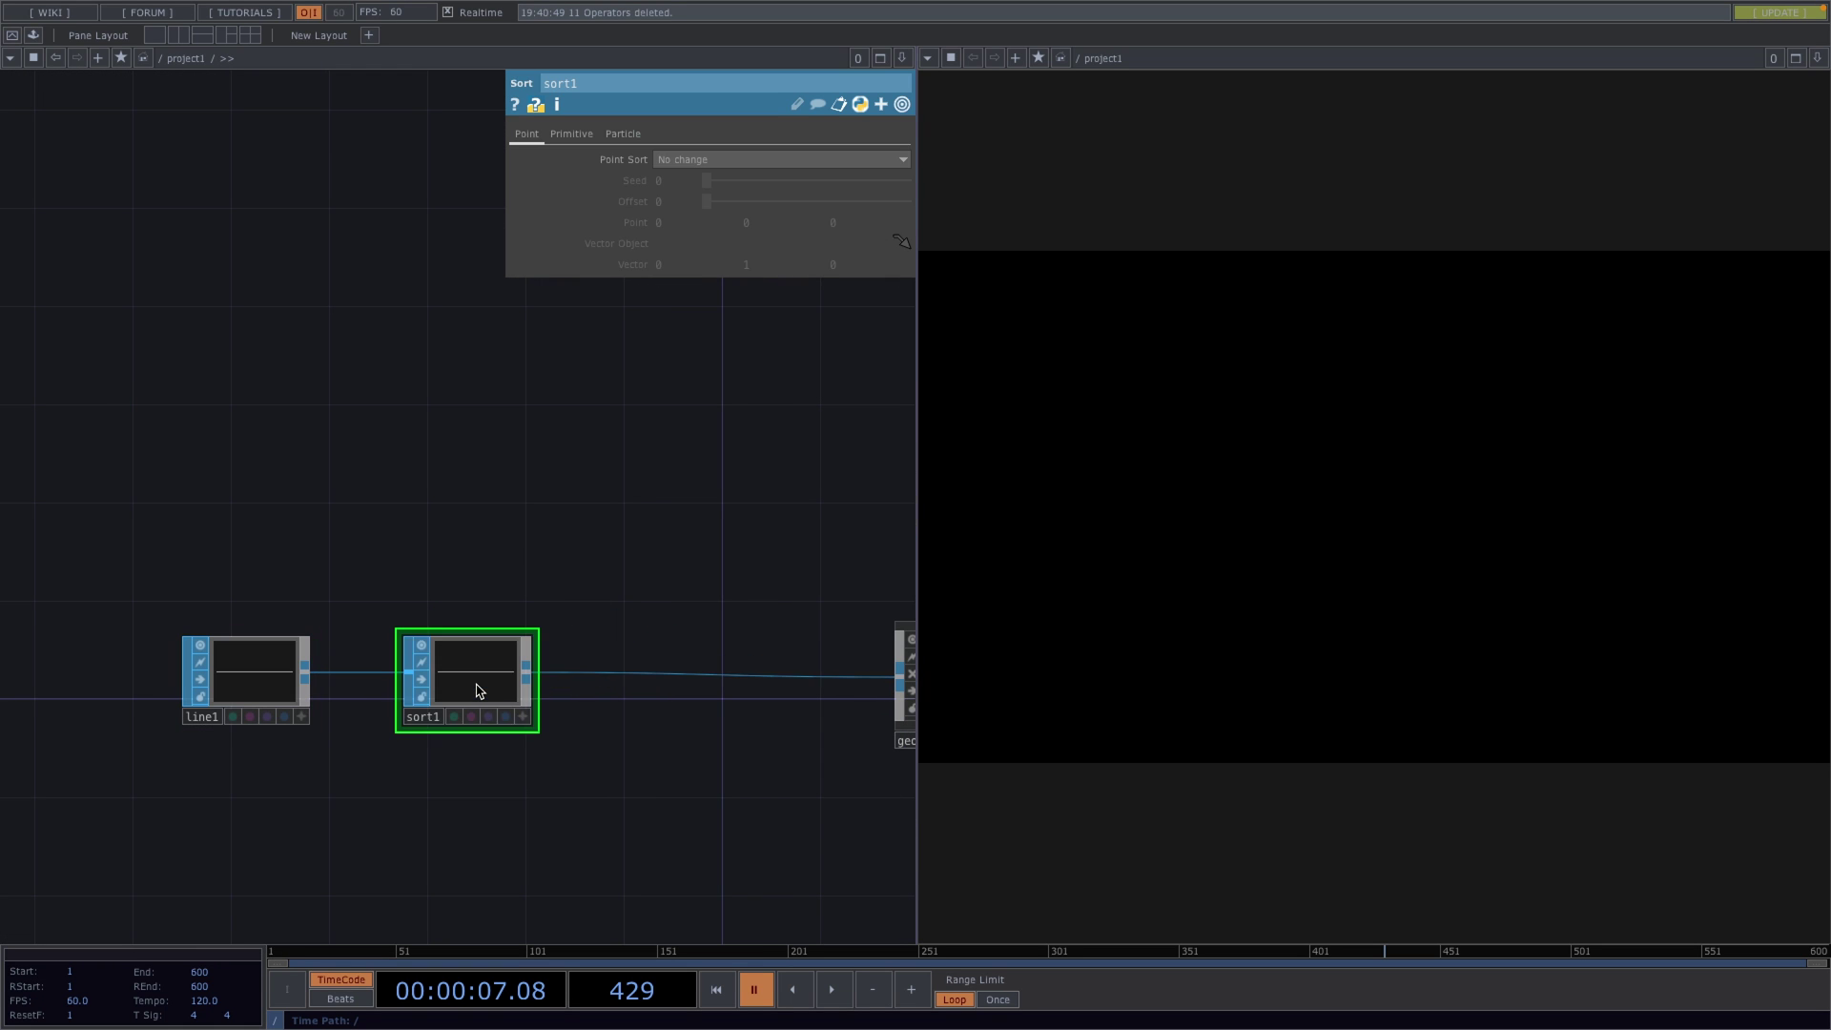
pyautogui.click(684, 168)
pyautogui.click(679, 281)
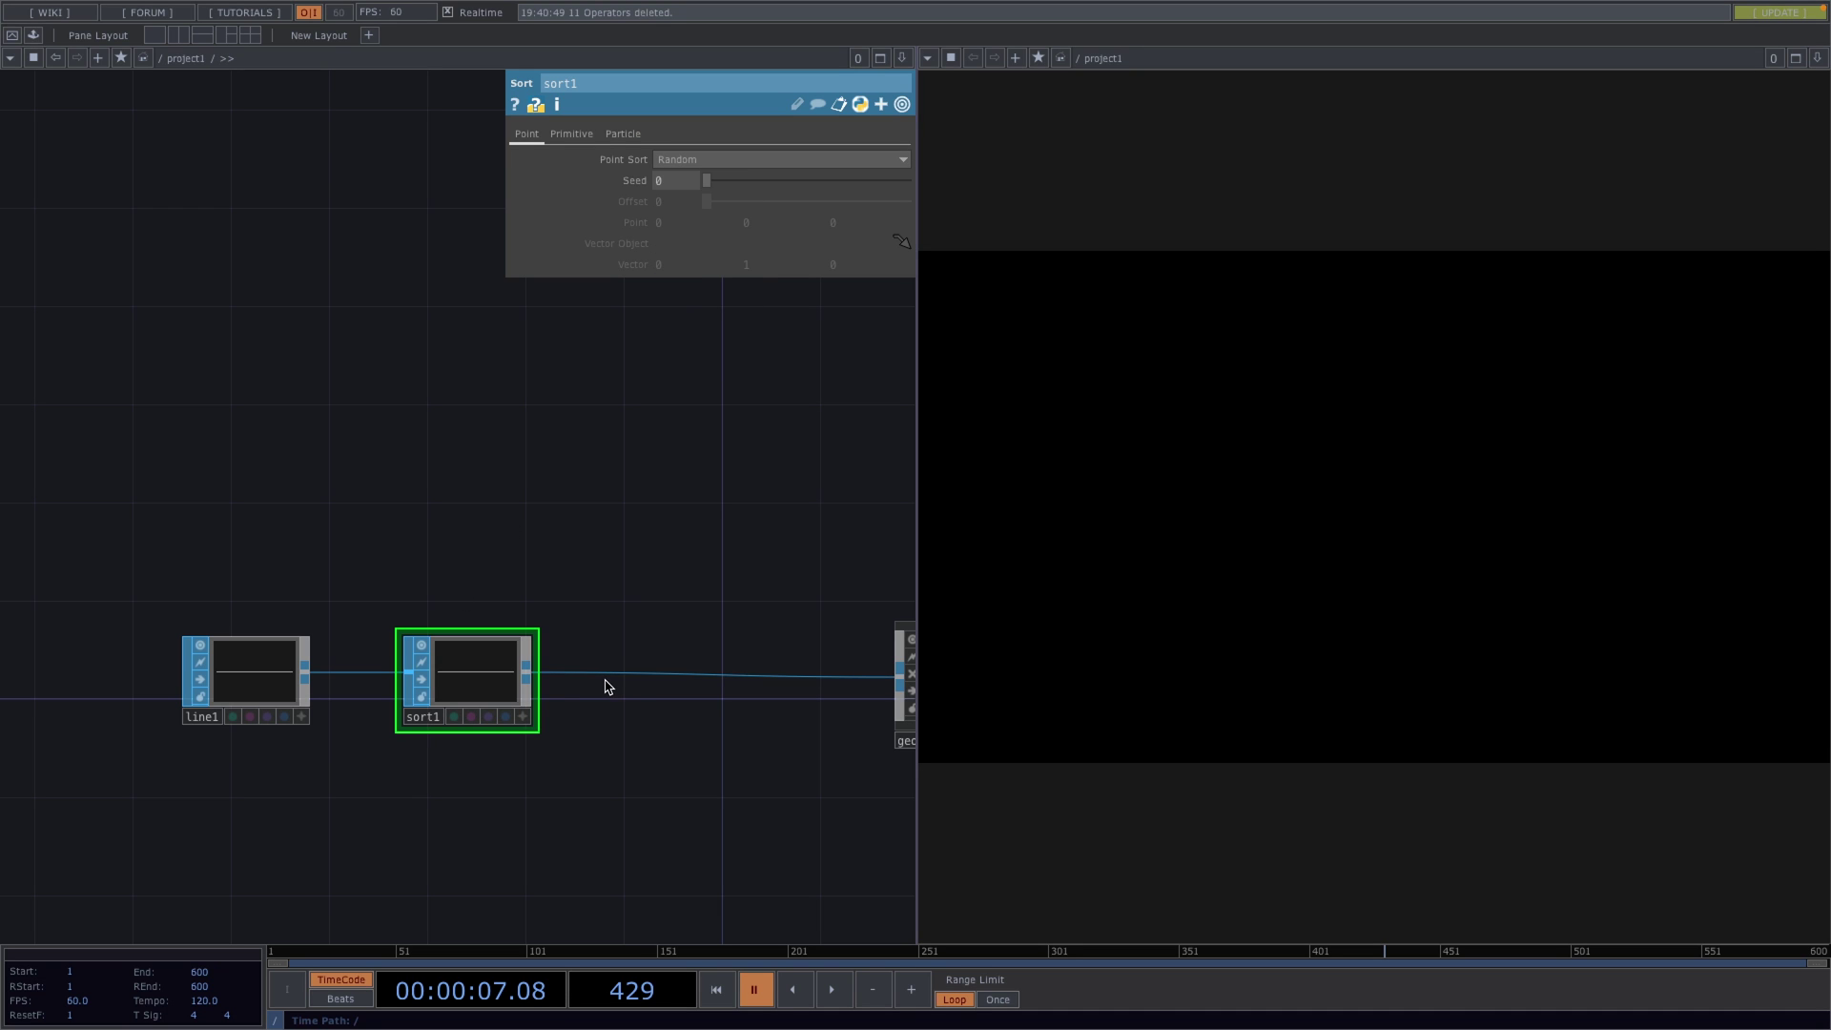
# - Insert a Particle SOP, particle1, on the wire after sort1
pyautogui.rightClick(615, 677)
pyautogui.click(654, 648)
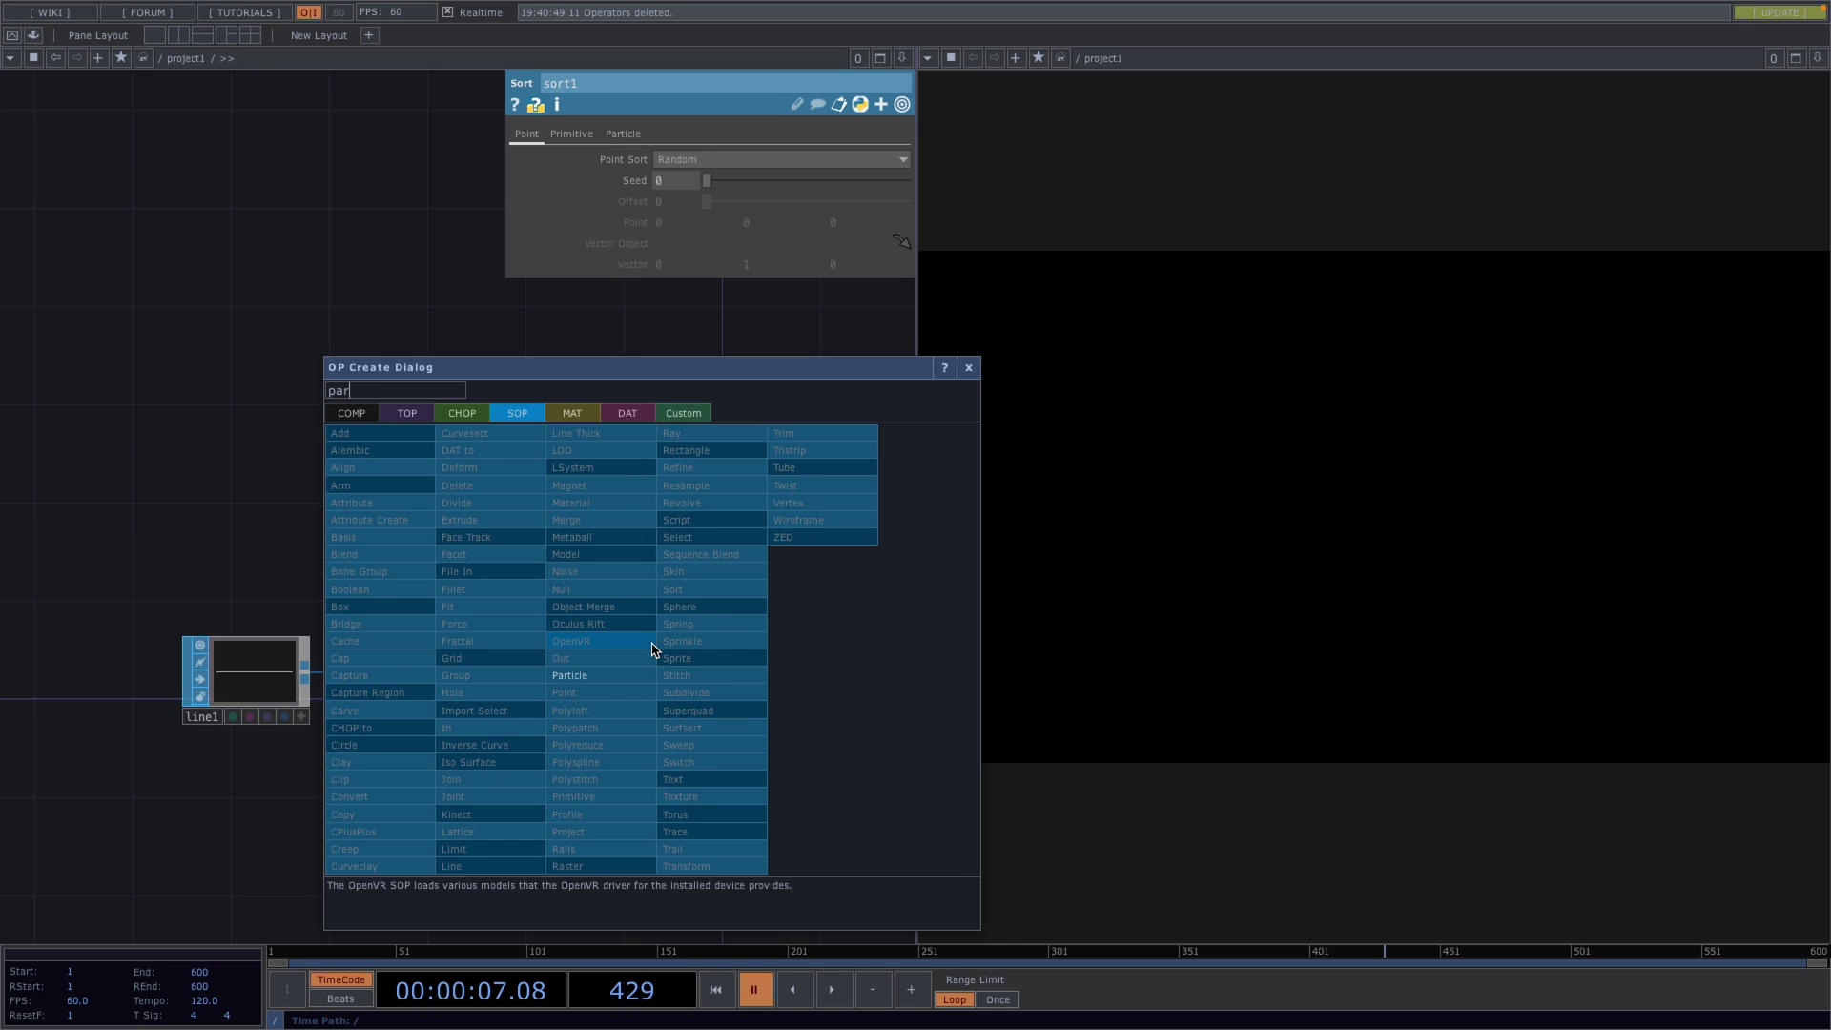
pyautogui.click(625, 676)
pyautogui.click(679, 689)
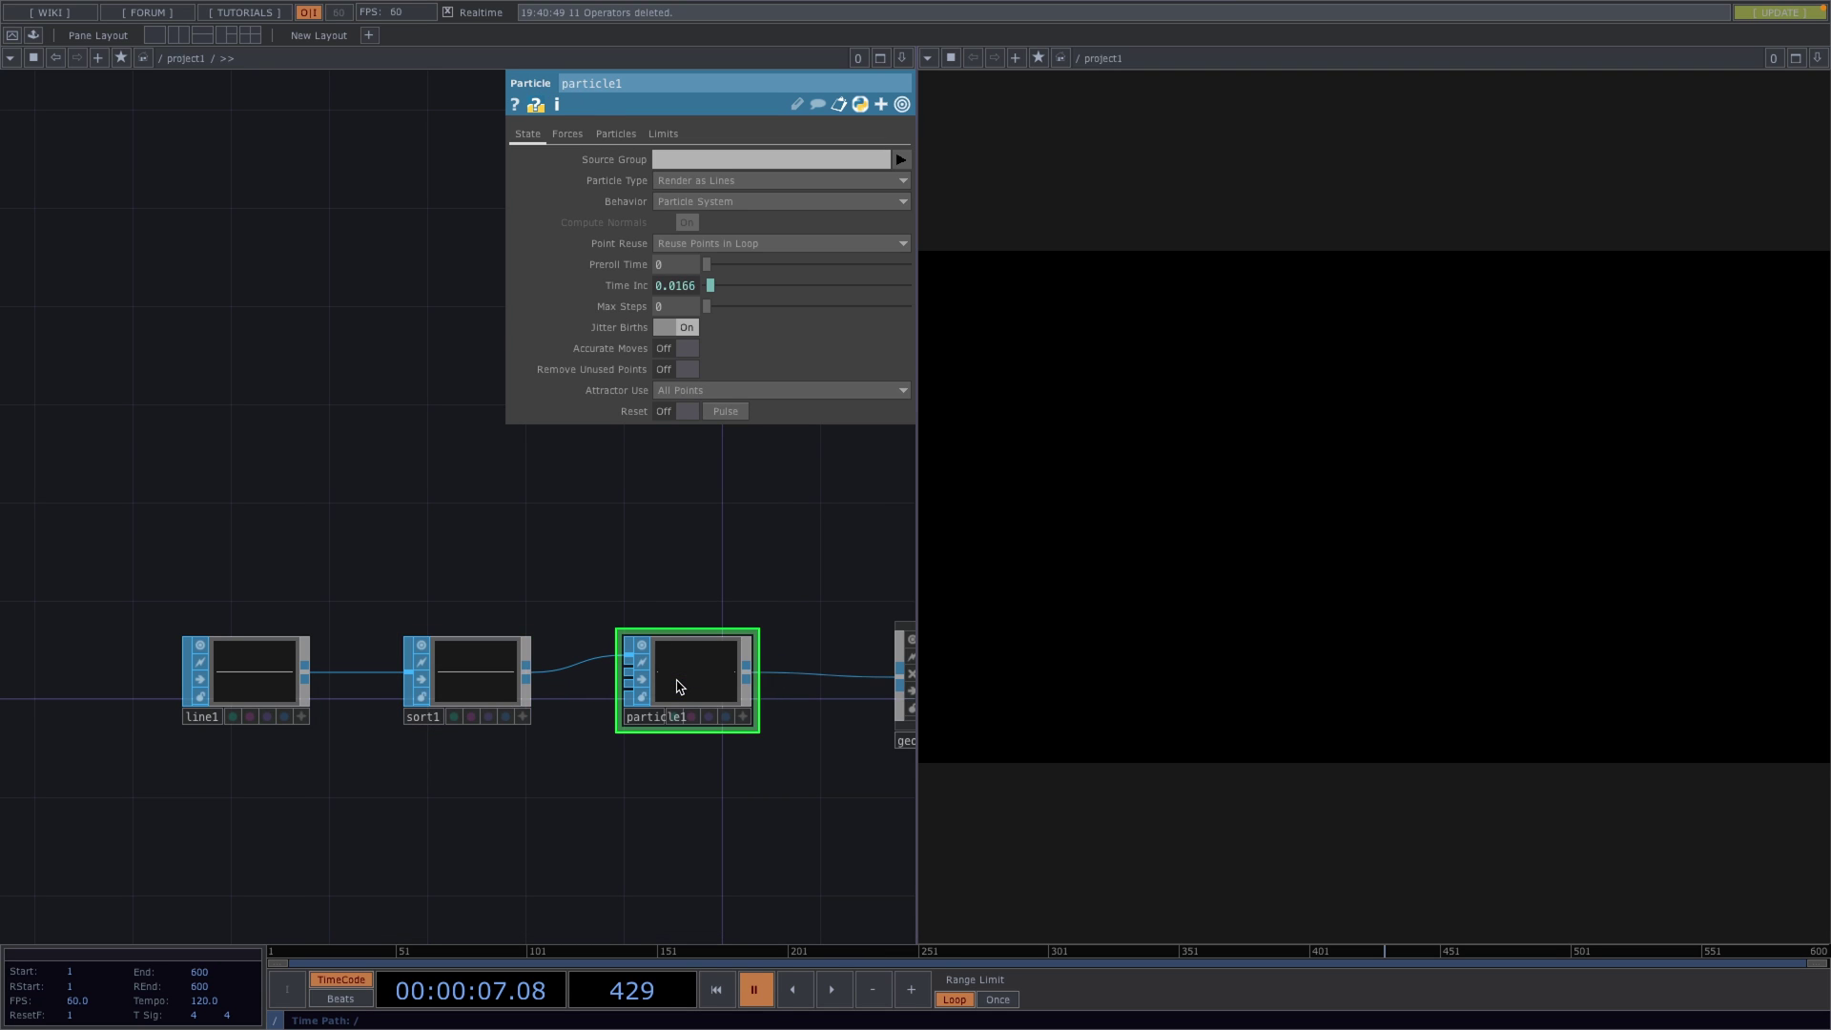
pyautogui.scroll(4, 686, 691)
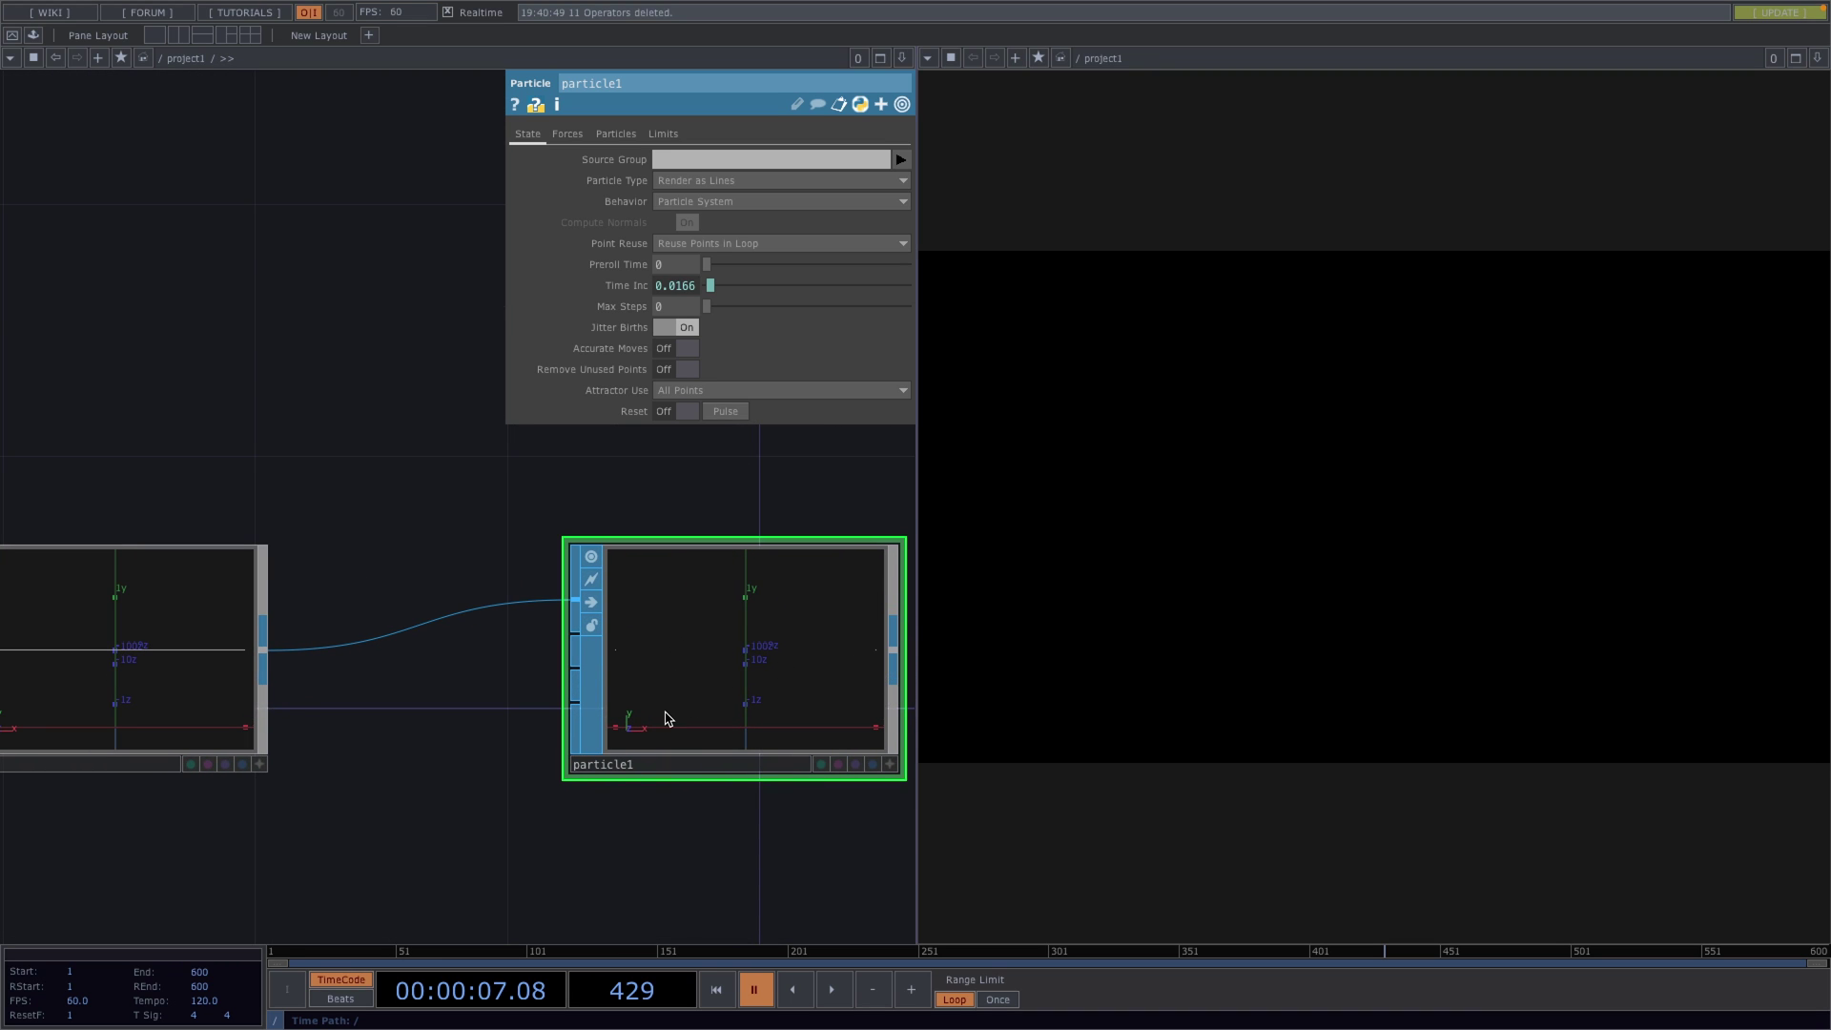
pyautogui.scroll(-5, 668, 719)
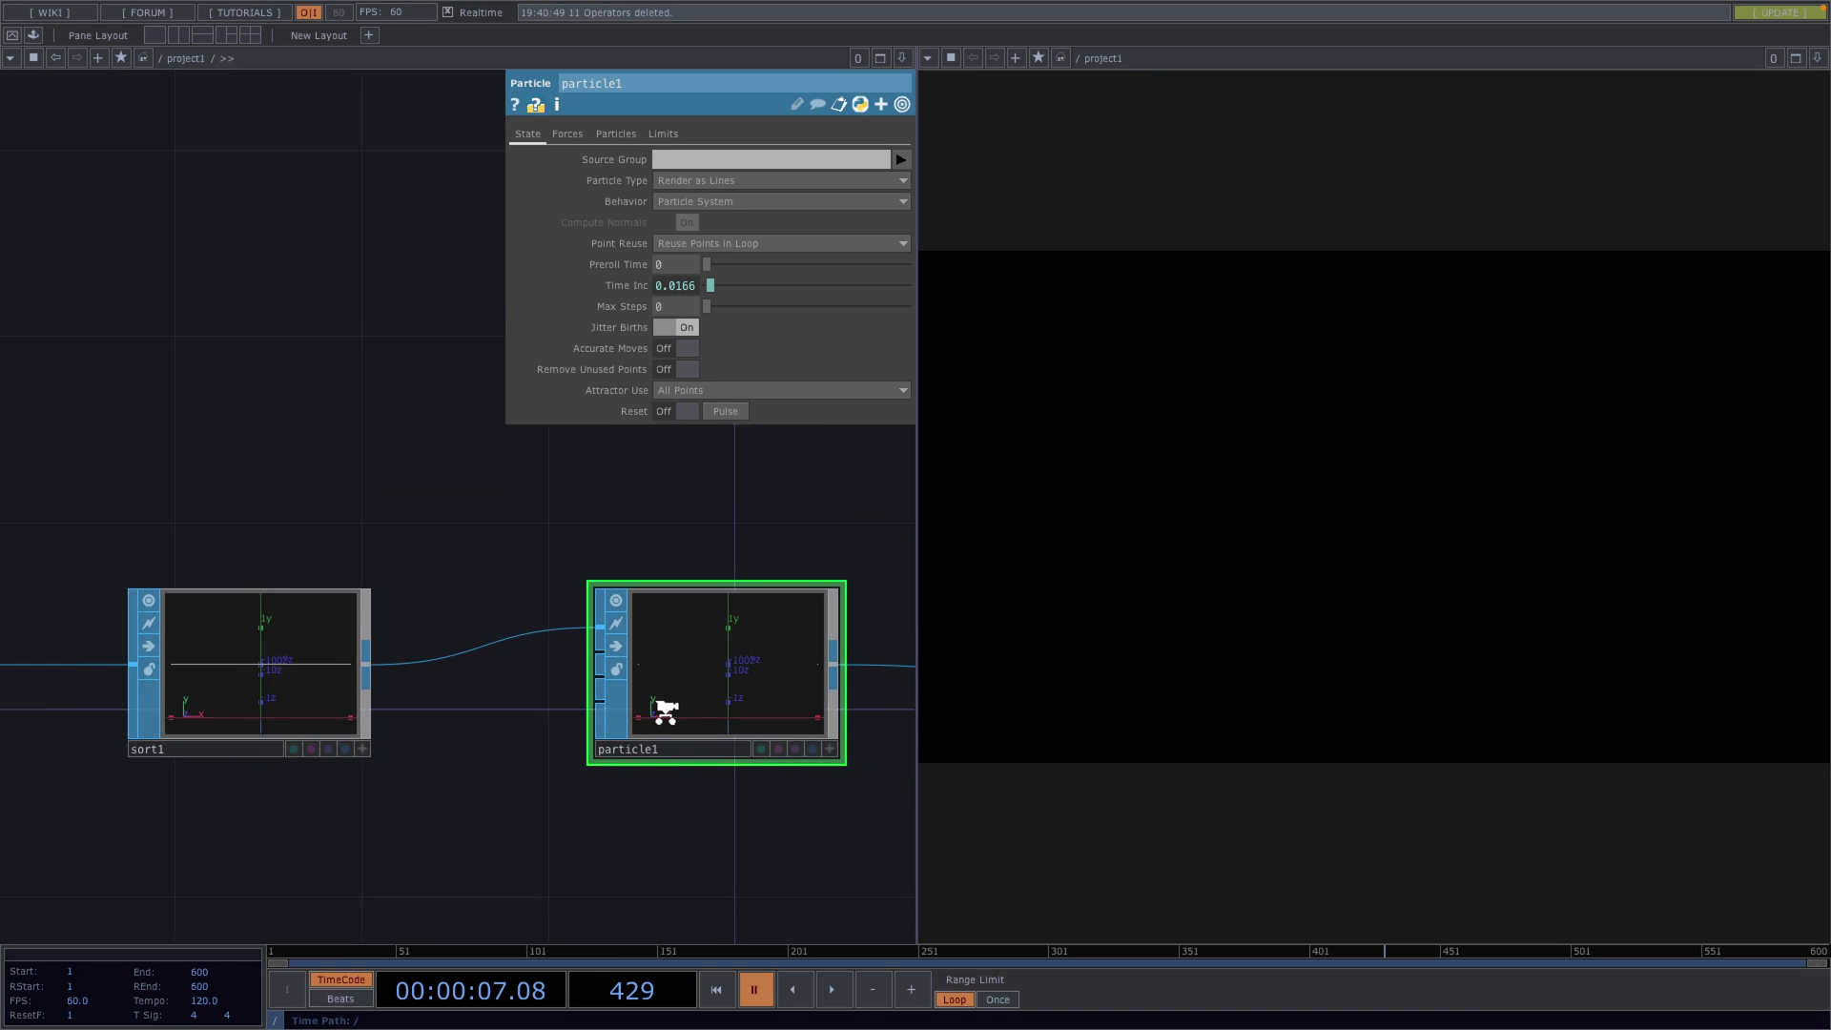
# - Set line1's Number of Points to 5000 and start timeline playback
pyautogui.click(291, 694)
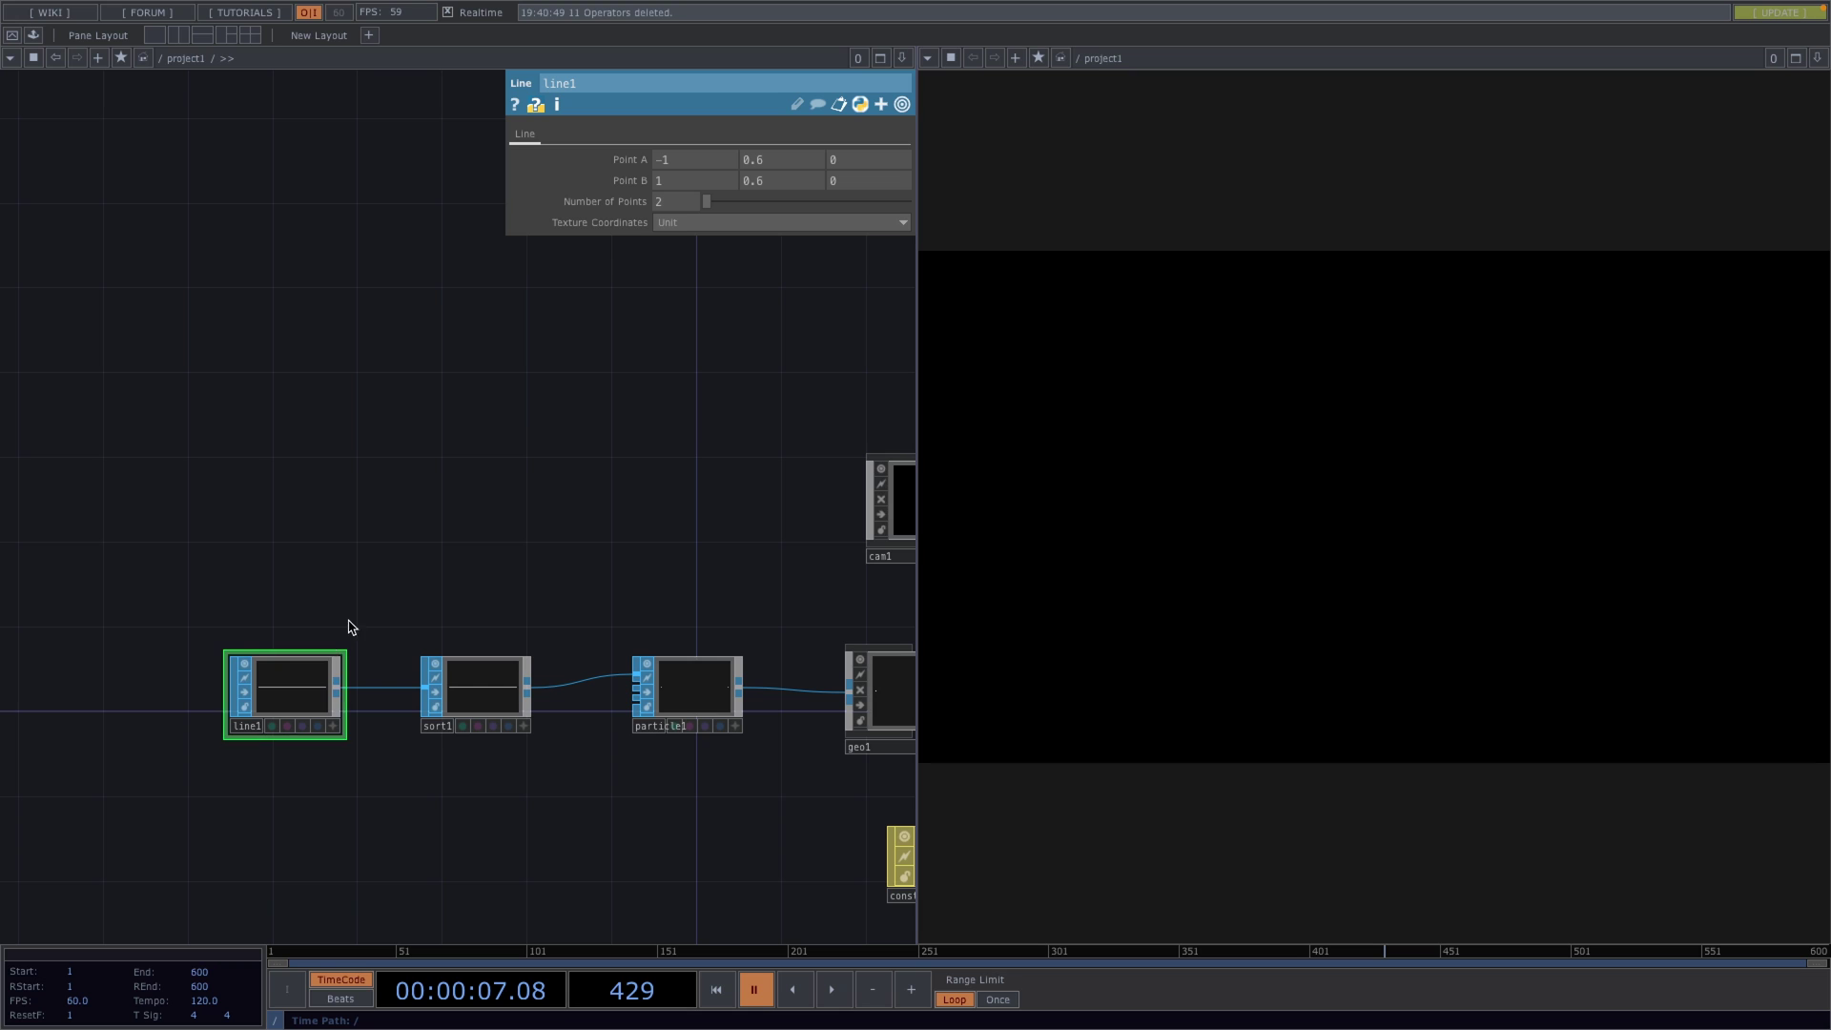
pyautogui.click(668, 203)
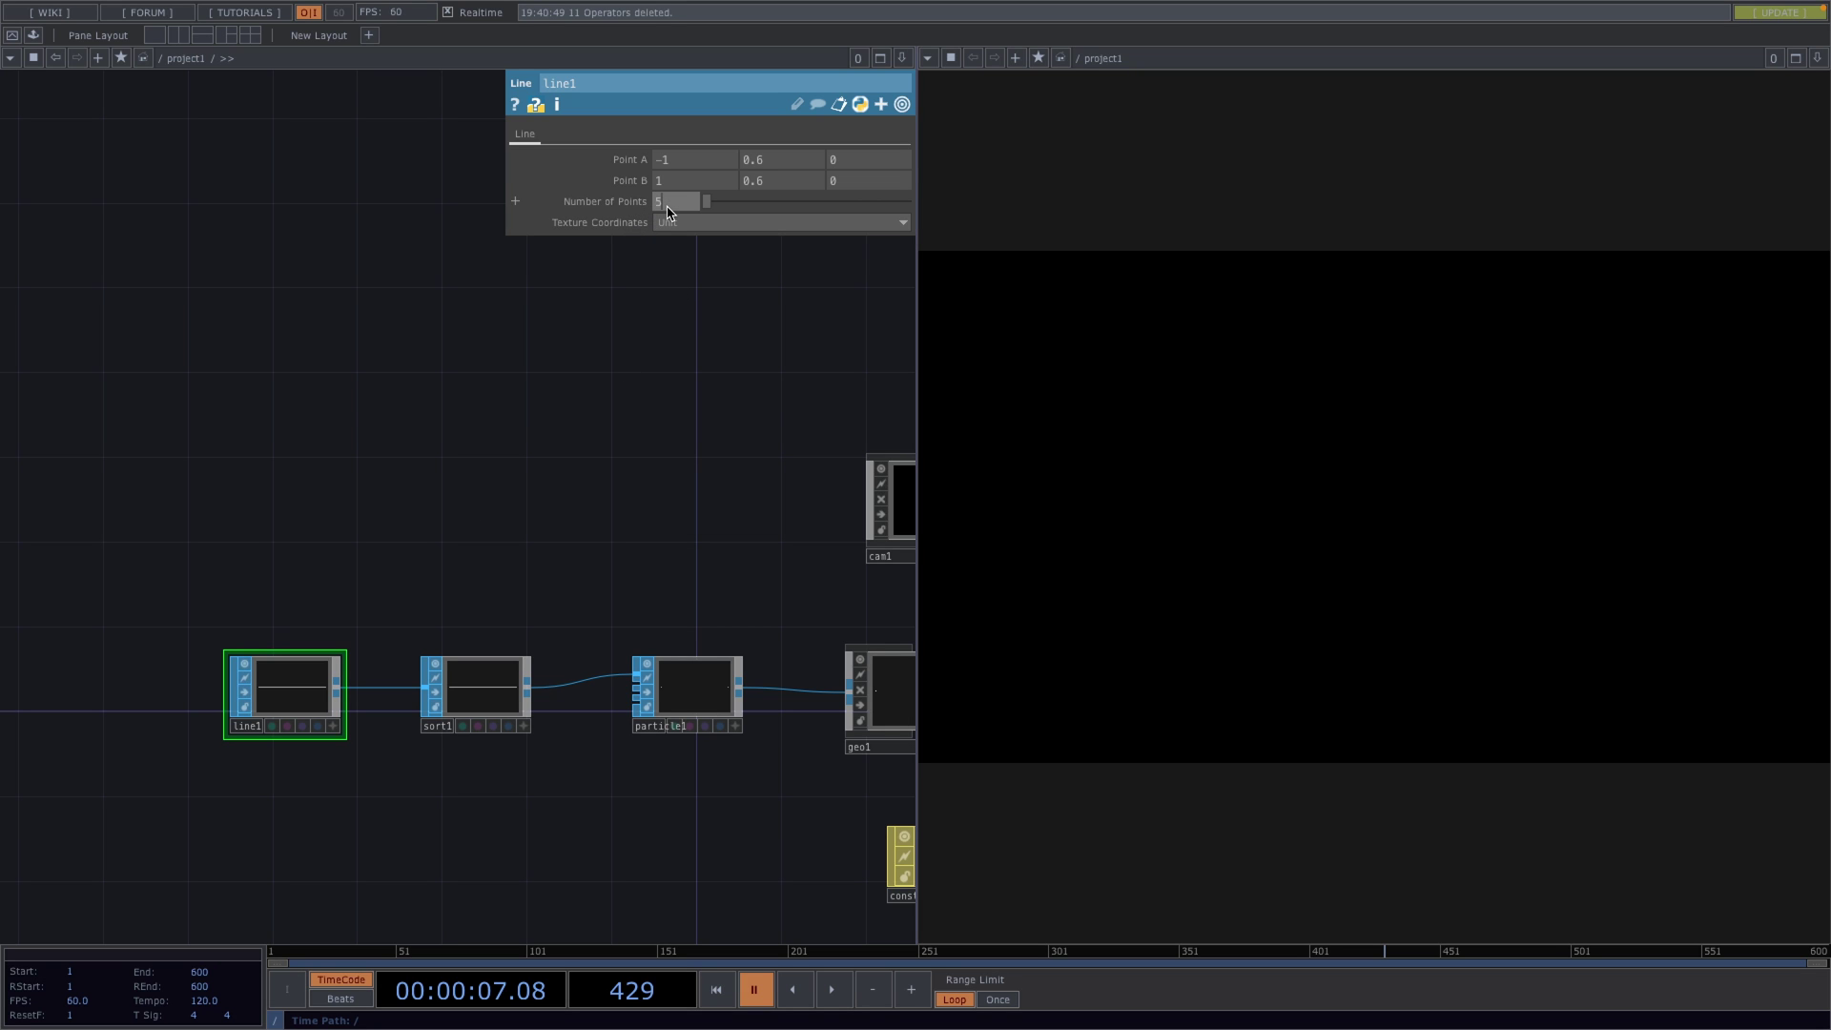
pyautogui.press('Return')
pyautogui.scroll(2, 724, 696)
pyautogui.scroll(3, 722, 695)
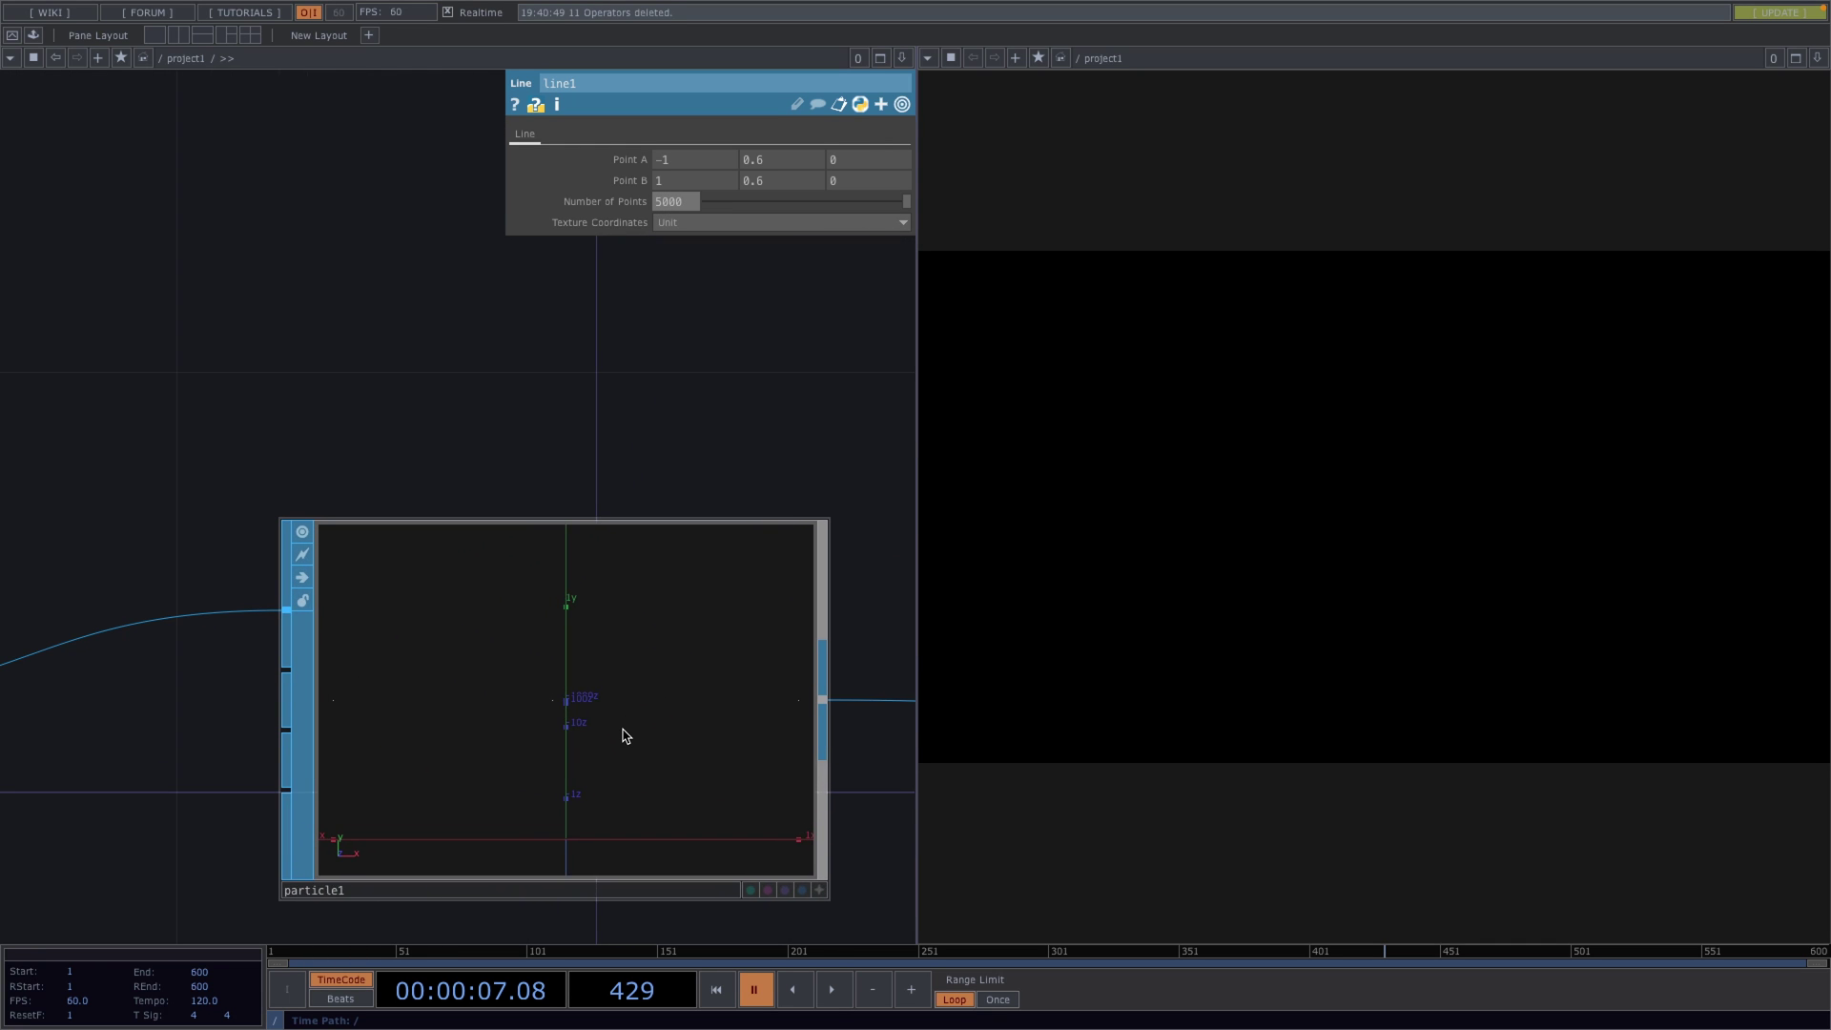
pyautogui.scroll(-3, 619, 729)
pyautogui.press('space')
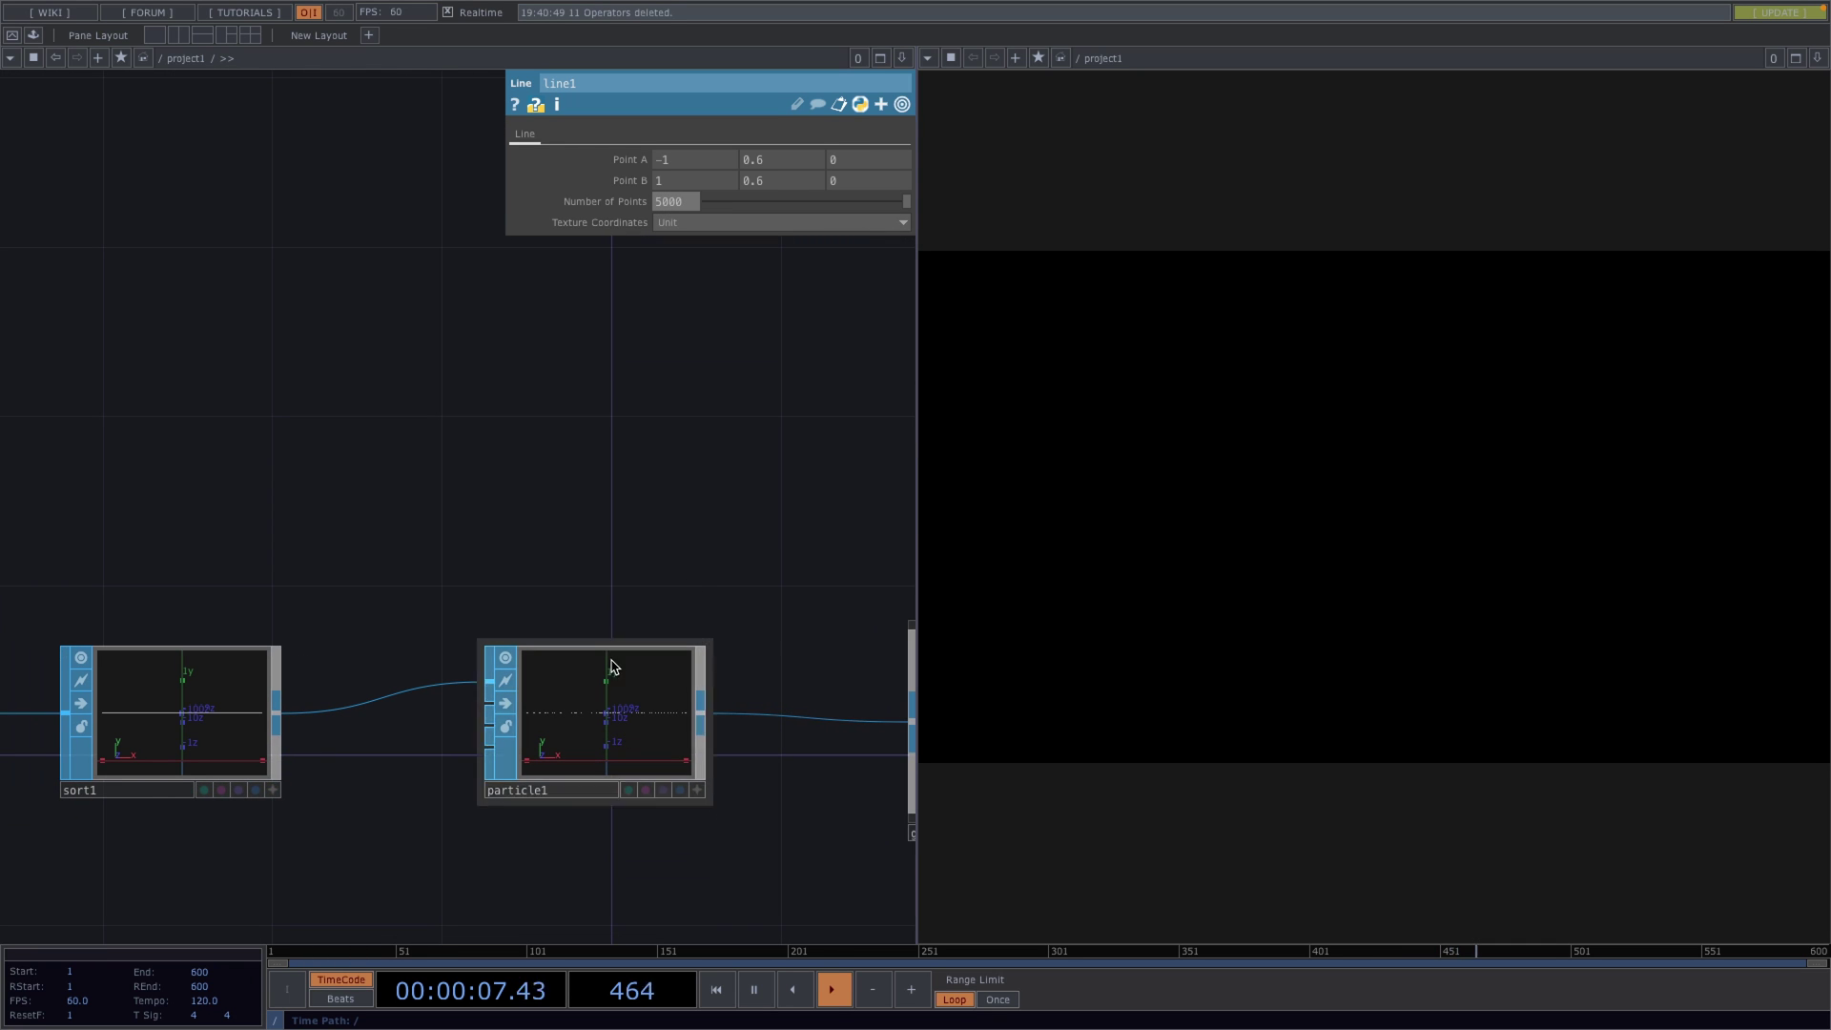
pyautogui.scroll(3, 597, 697)
pyautogui.scroll(3, 518, 729)
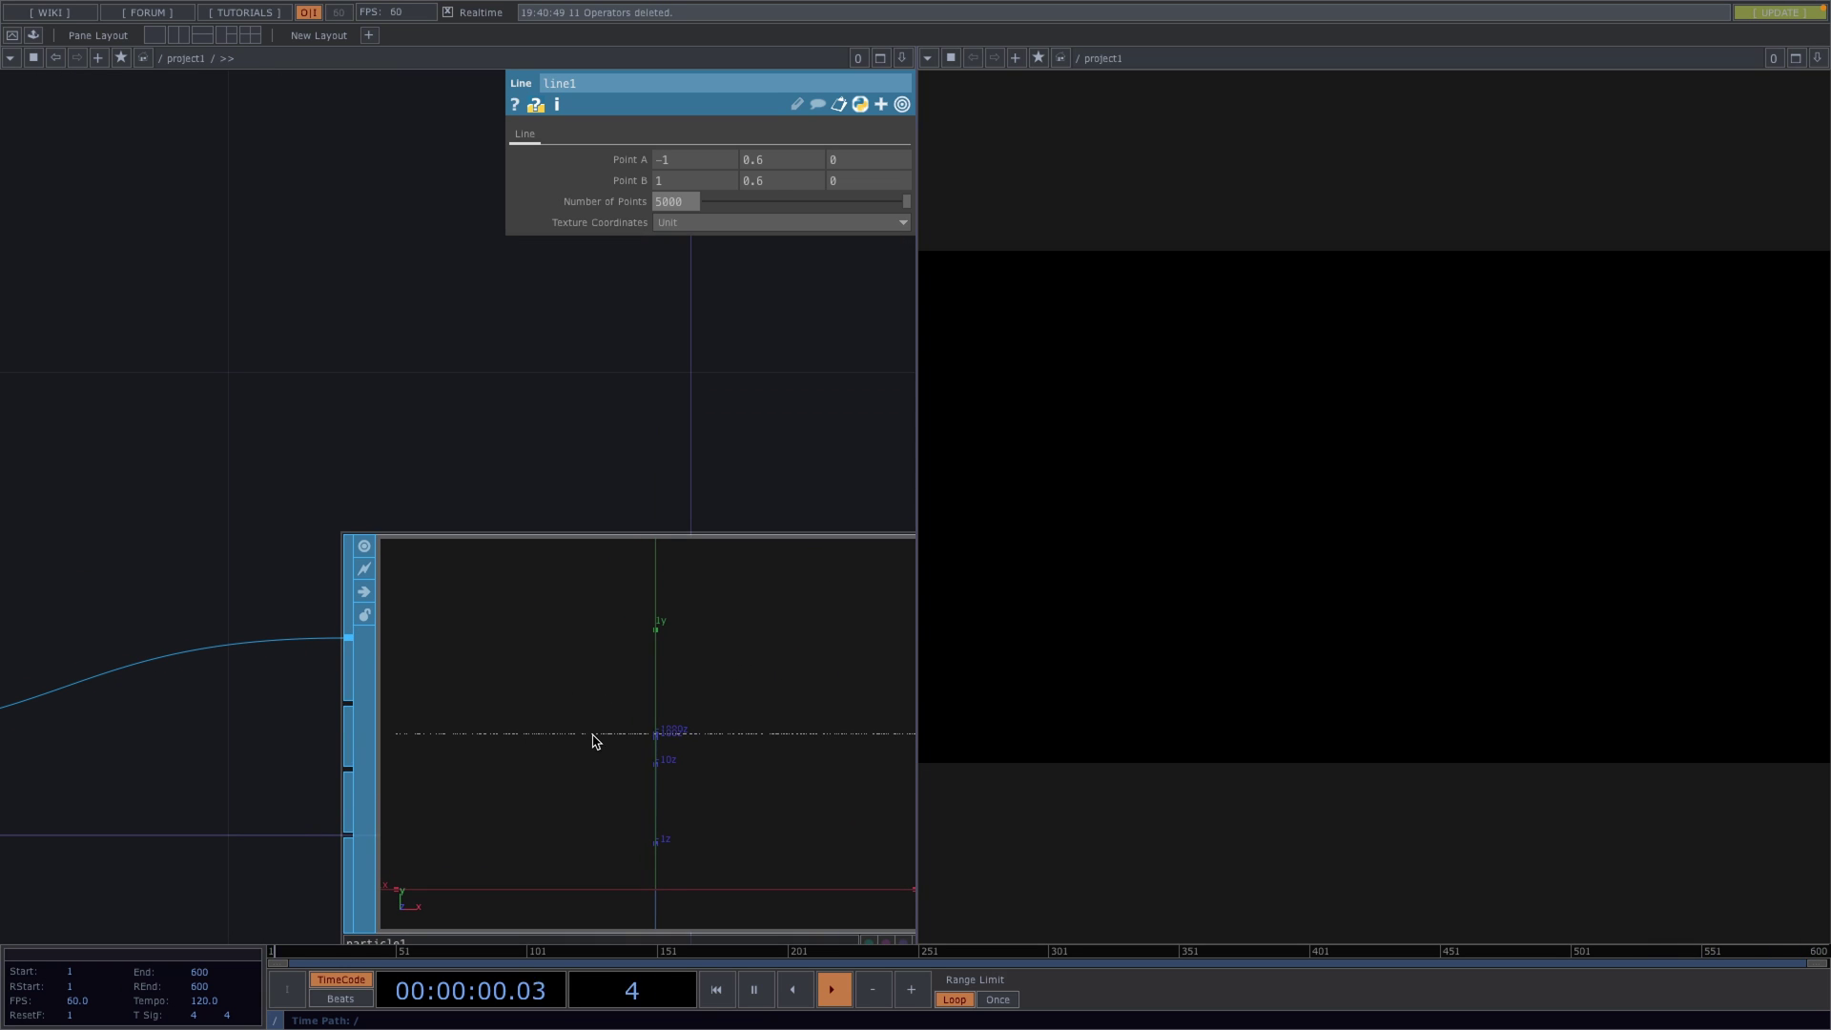
pyautogui.scroll(-3, 715, 742)
pyautogui.scroll(-3, 713, 742)
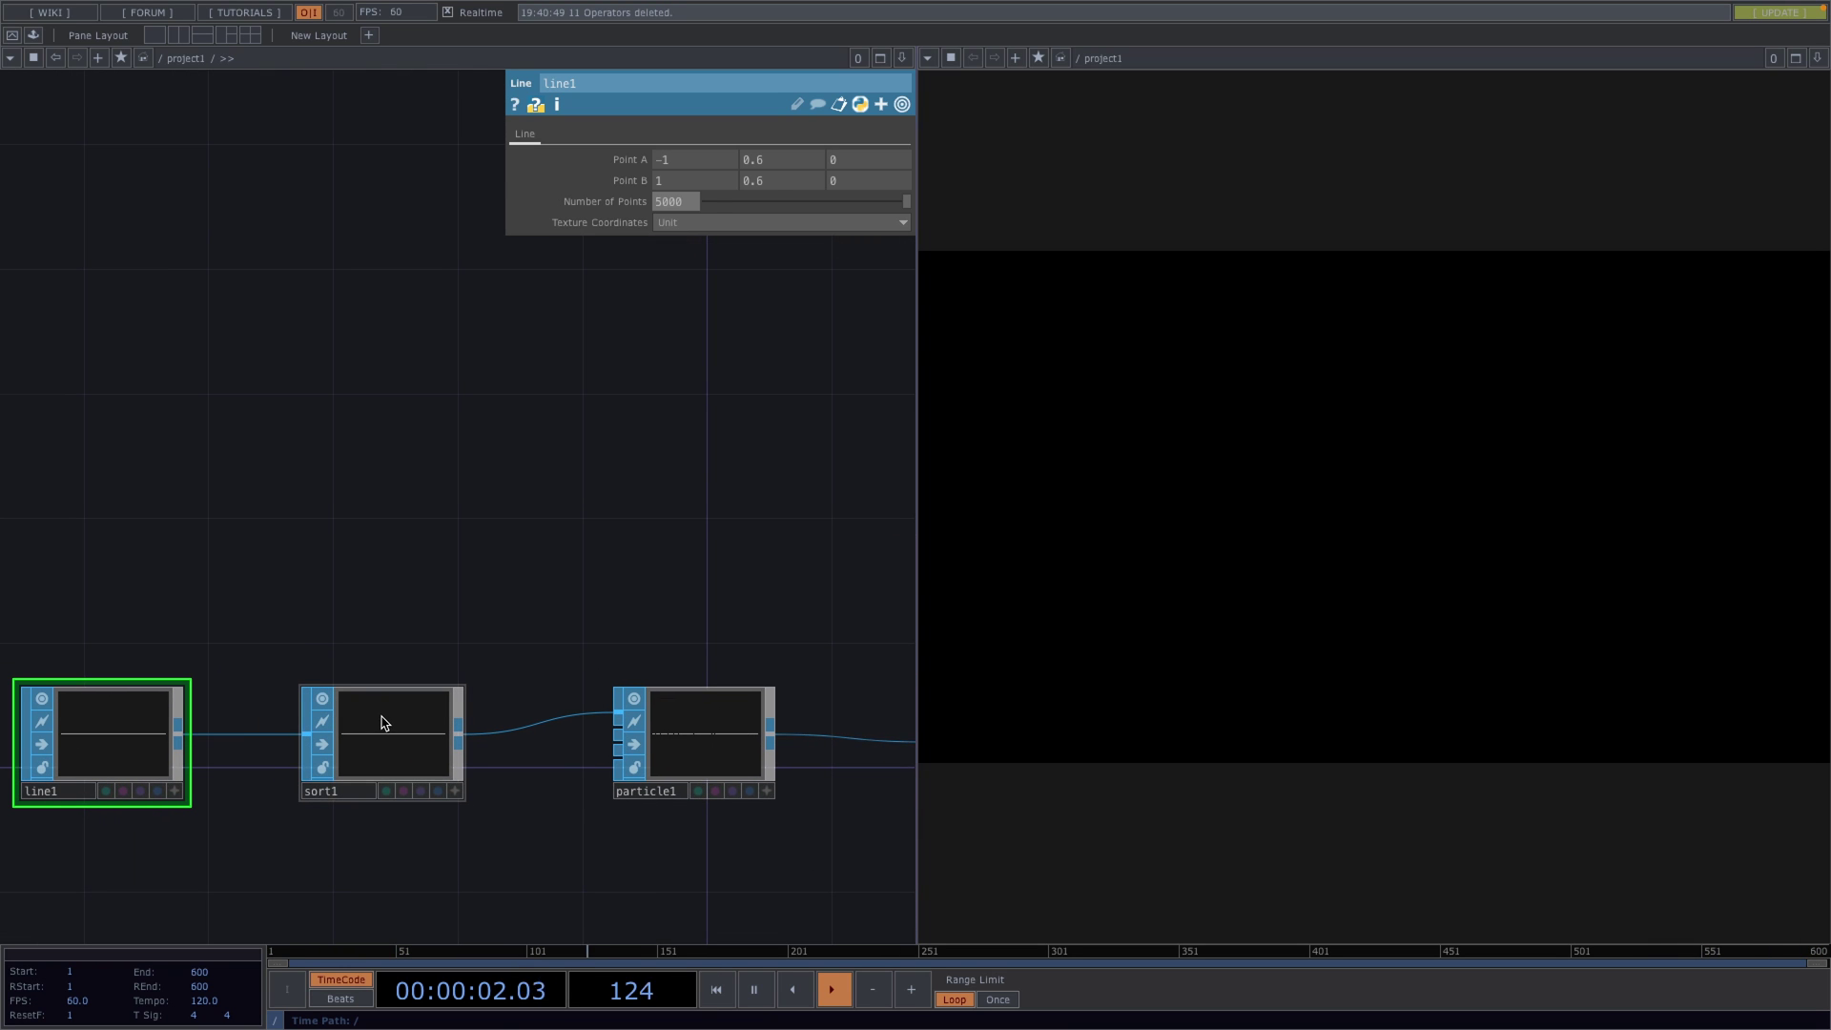
# - Set particle1's Birth to 1000
pyautogui.click(694, 751)
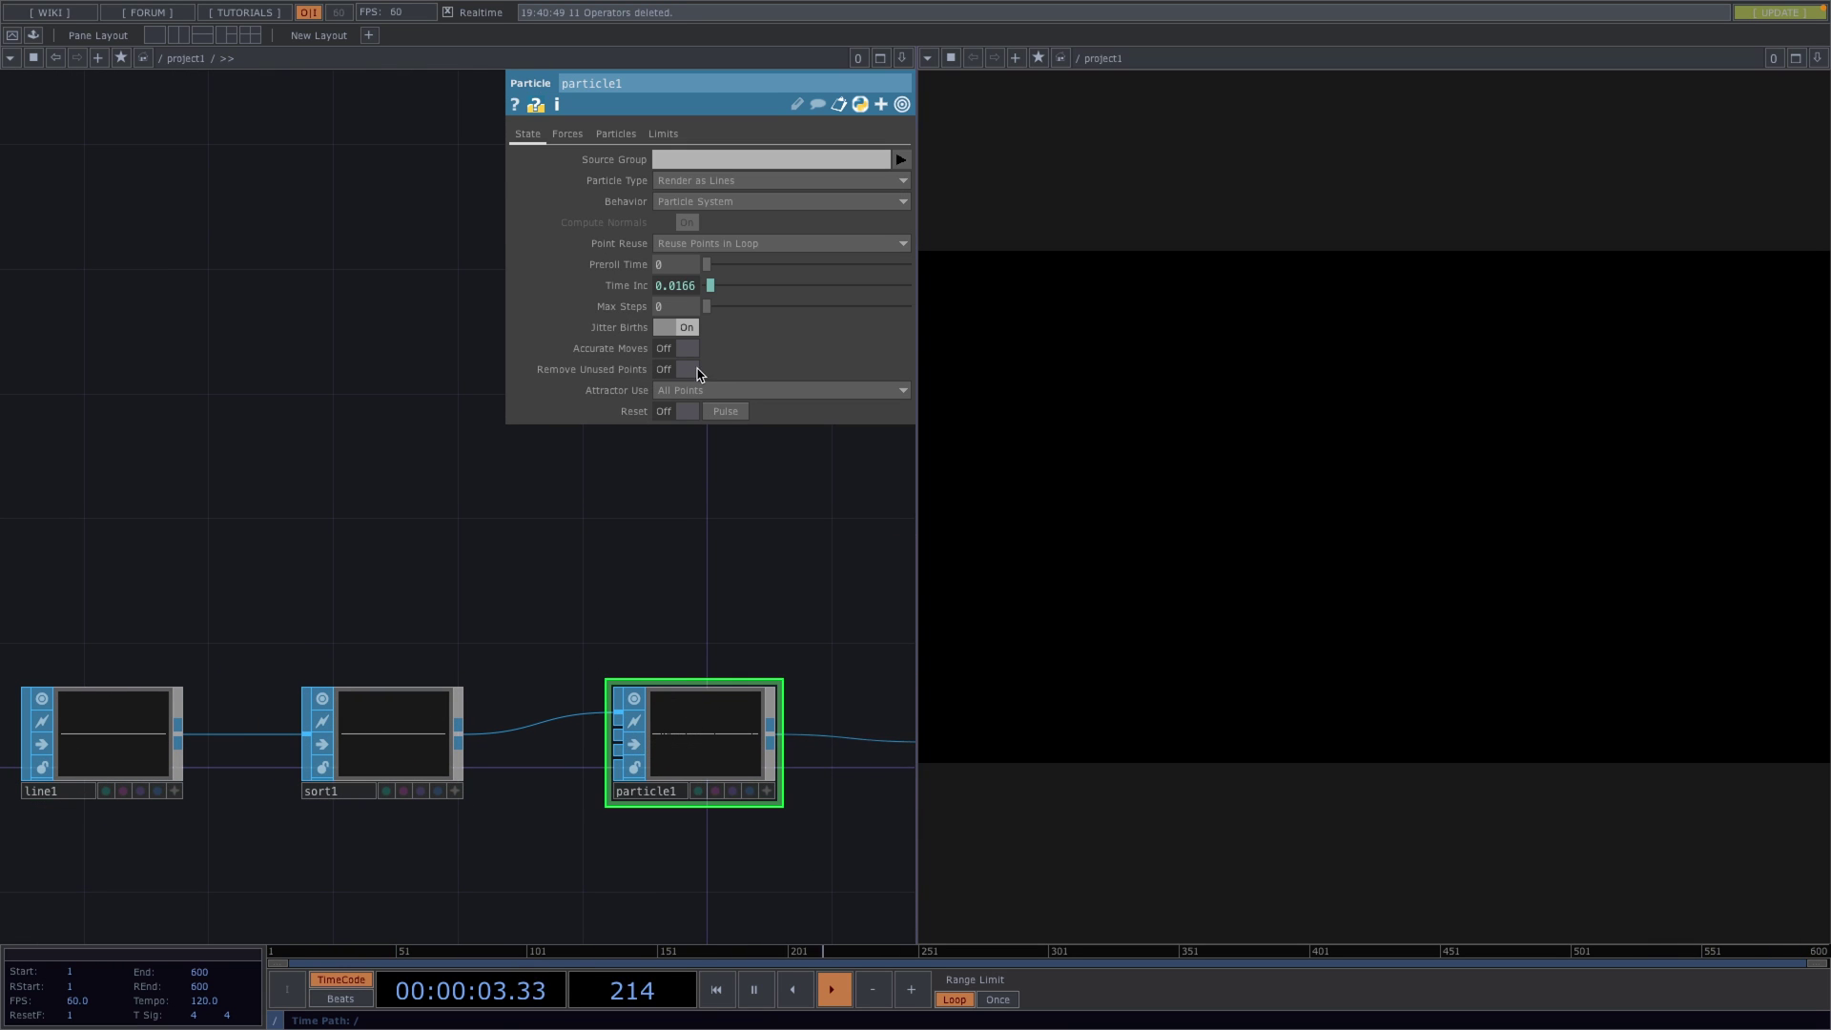
pyautogui.click(613, 134)
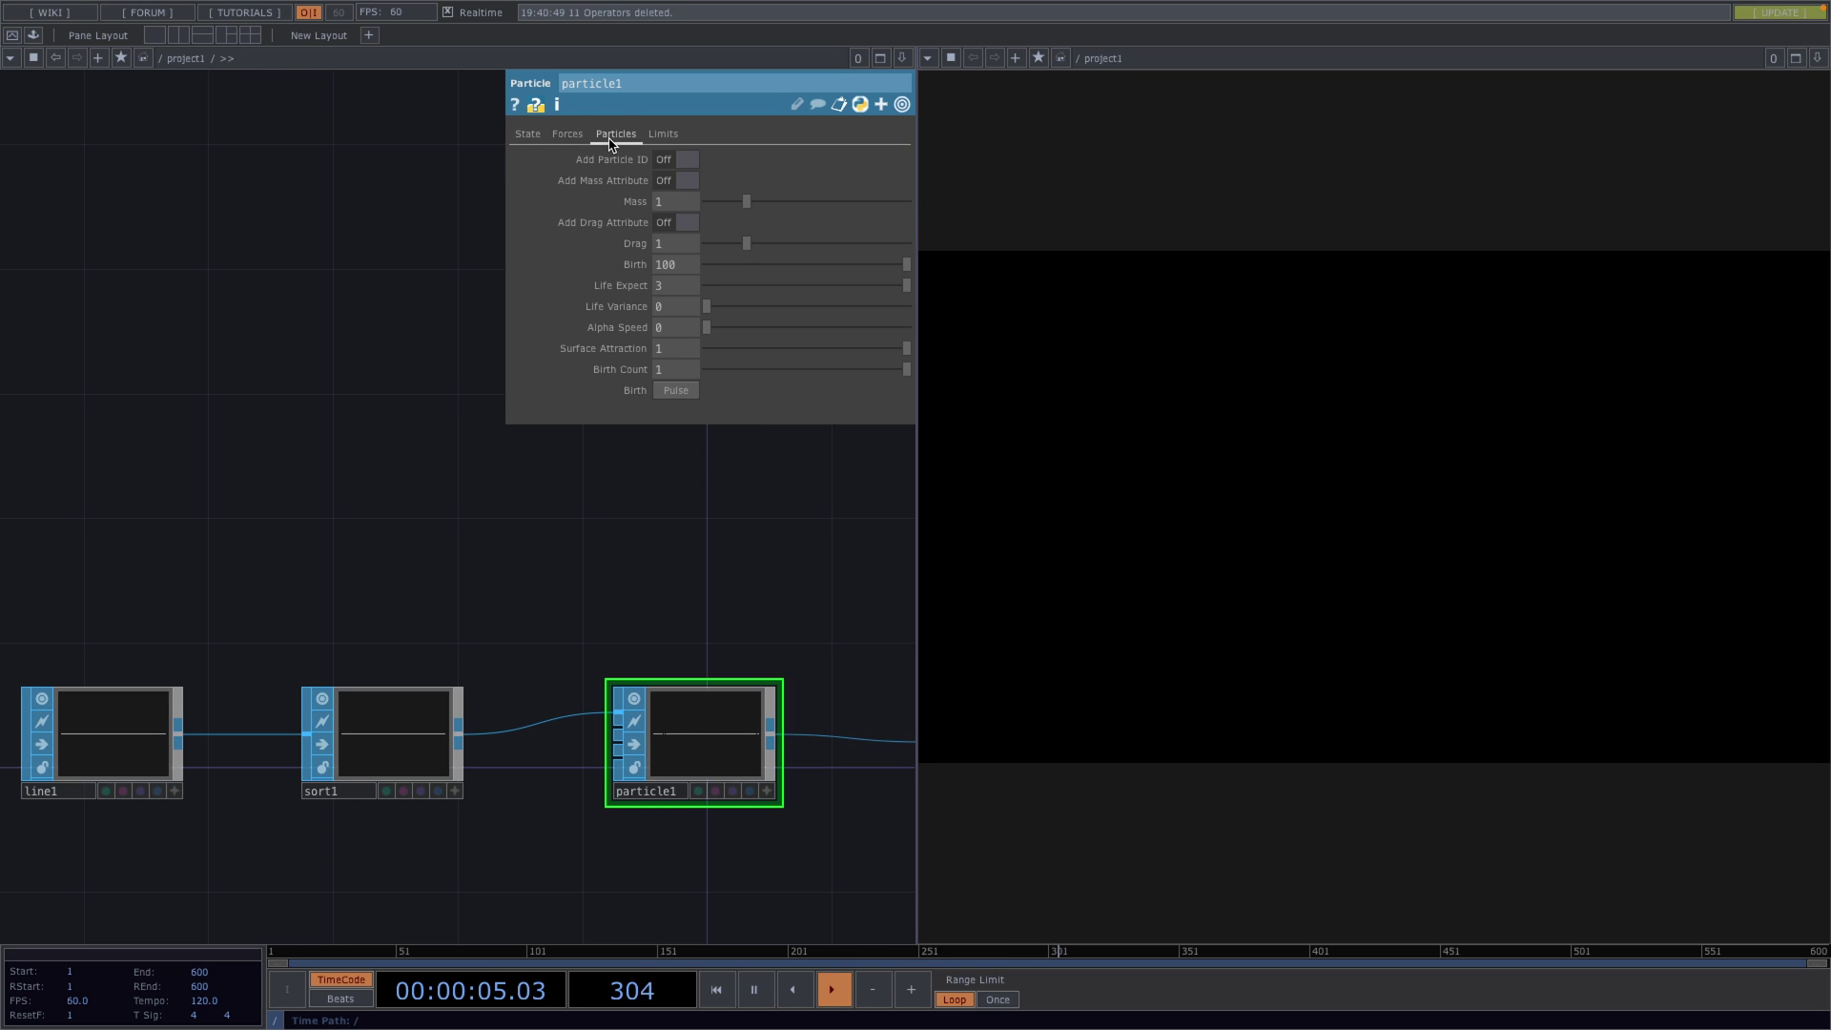
pyautogui.click(676, 265)
pyautogui.write('1000')
pyautogui.press('Return')
# - Give particle1 a Wind Y of -0.4 and a Life Expect of 5
pyautogui.click(578, 140)
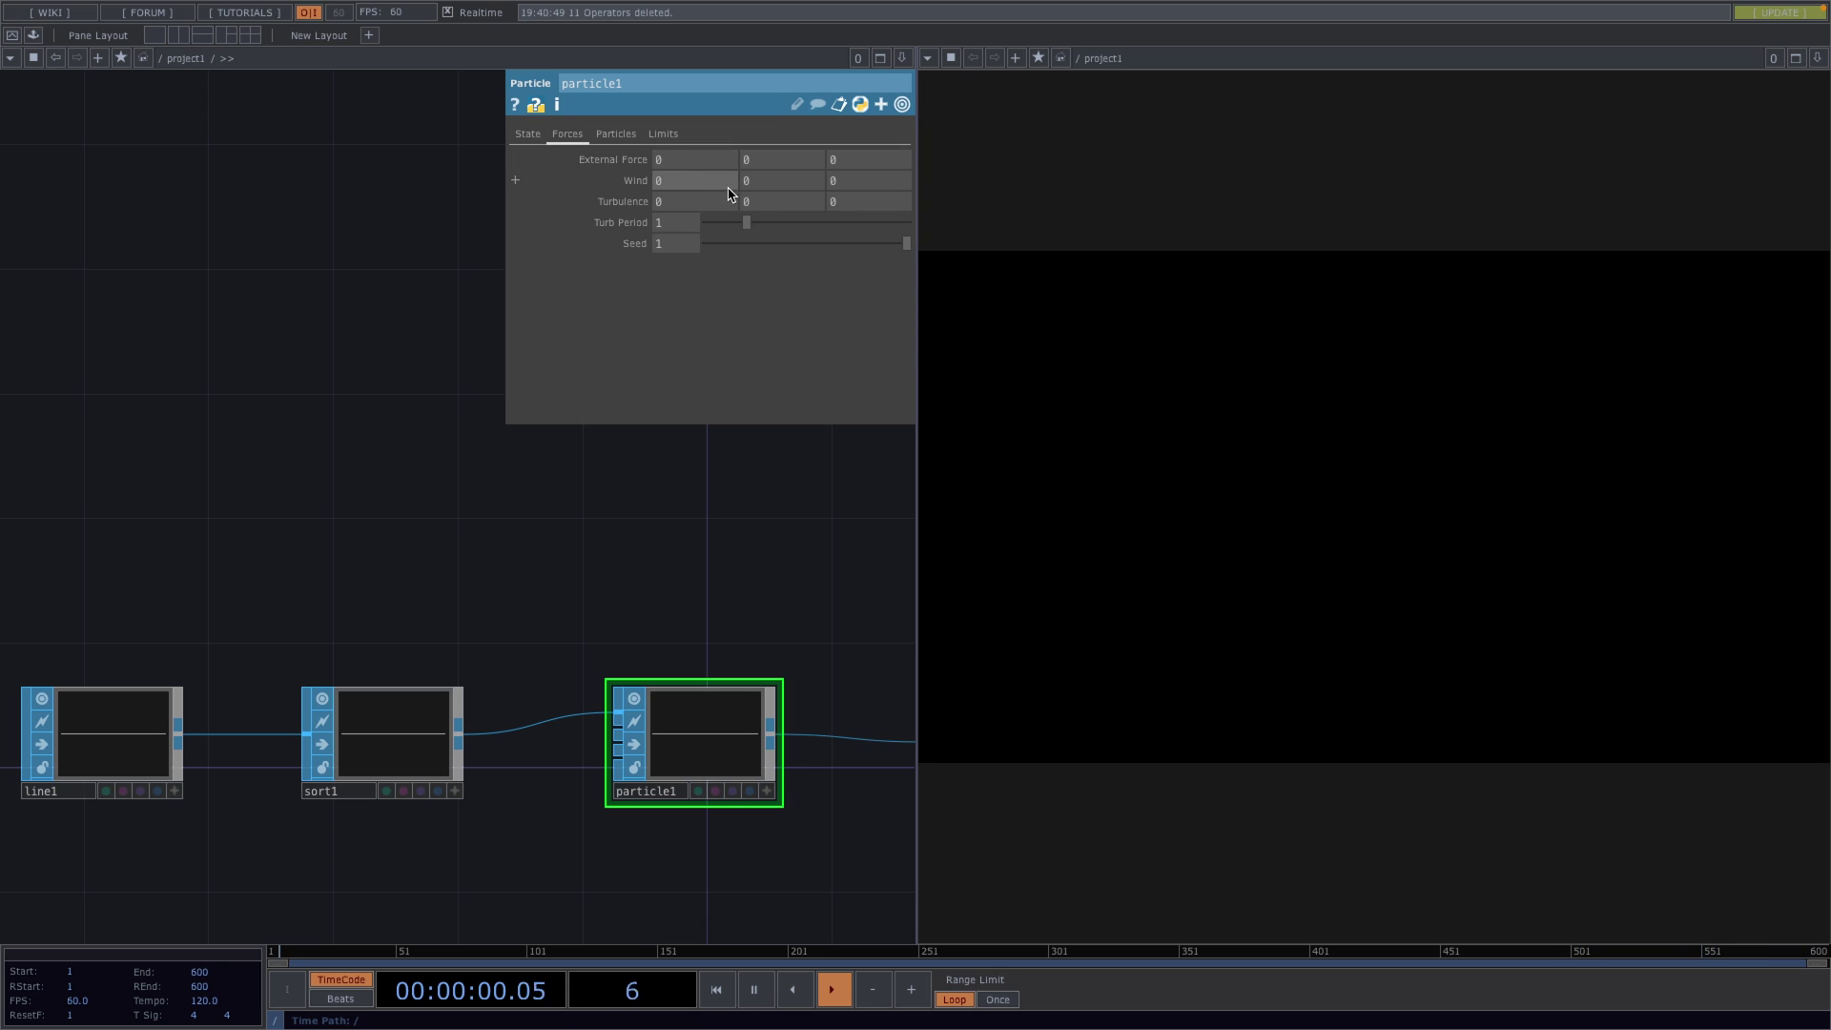
pyautogui.moveTo(765, 190); pyautogui.dragTo(762, 181, button='middle')
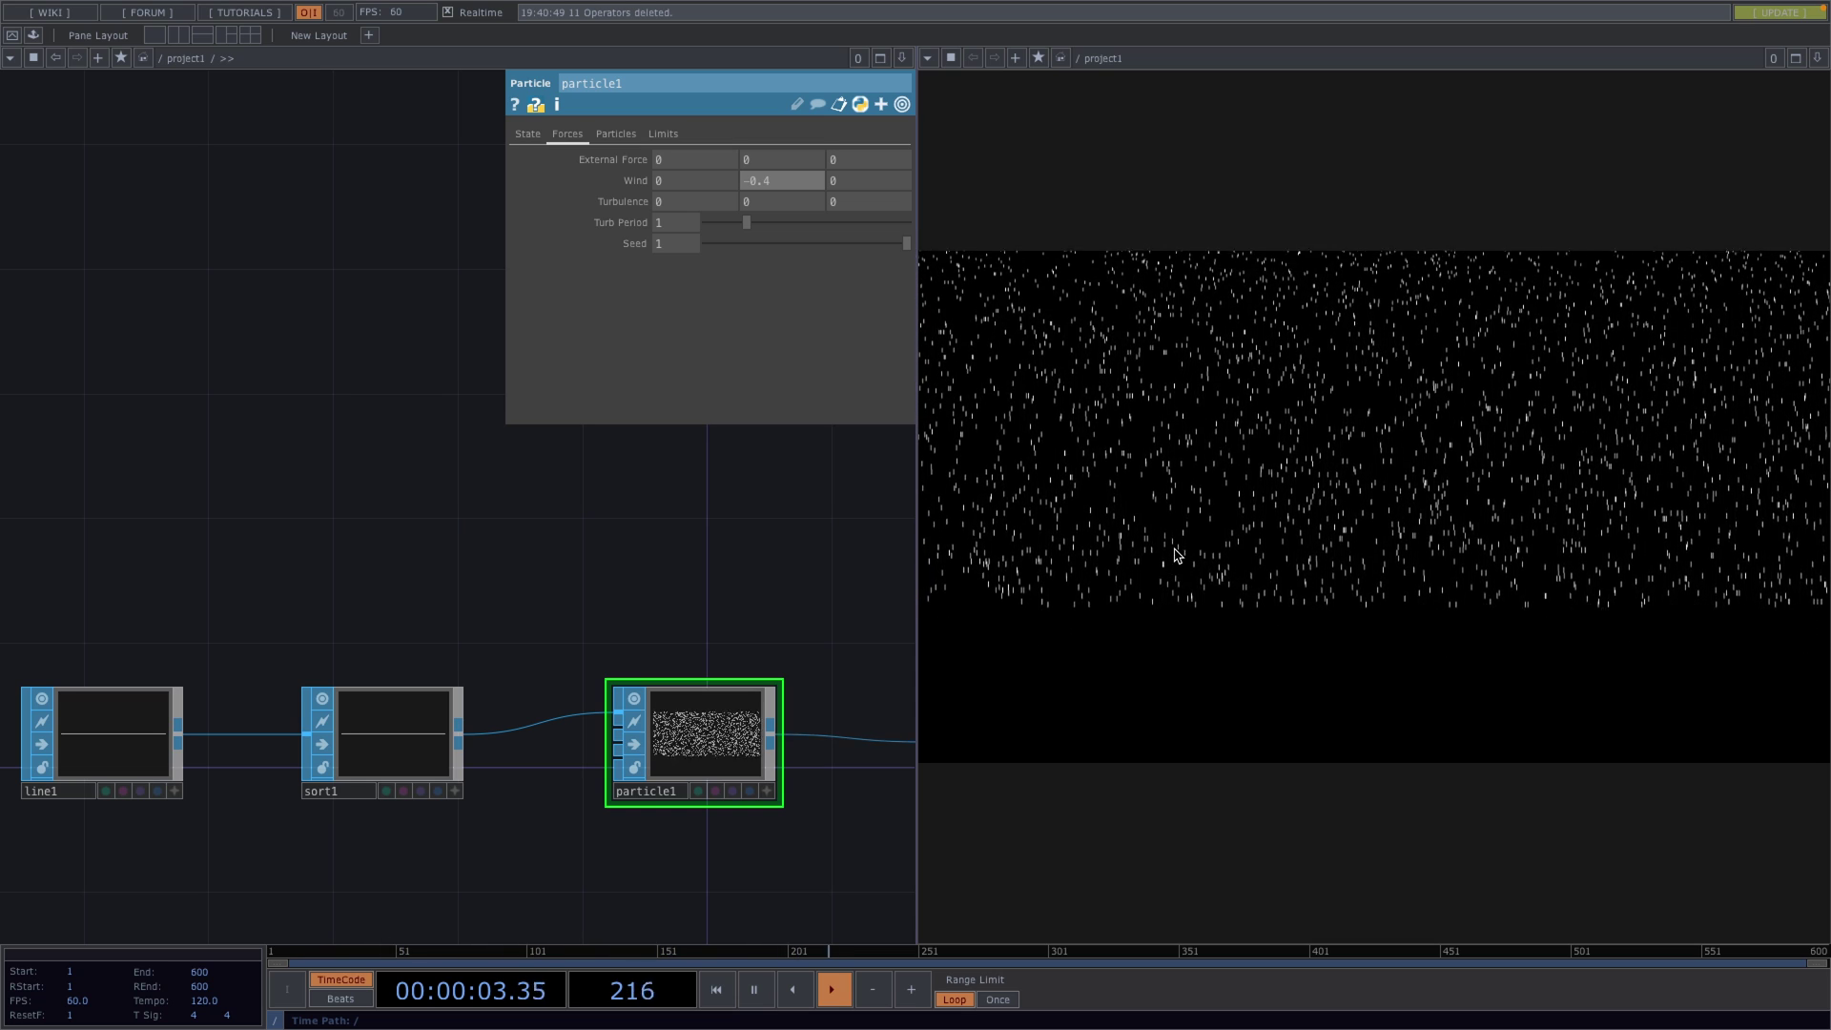
pyautogui.click(615, 134)
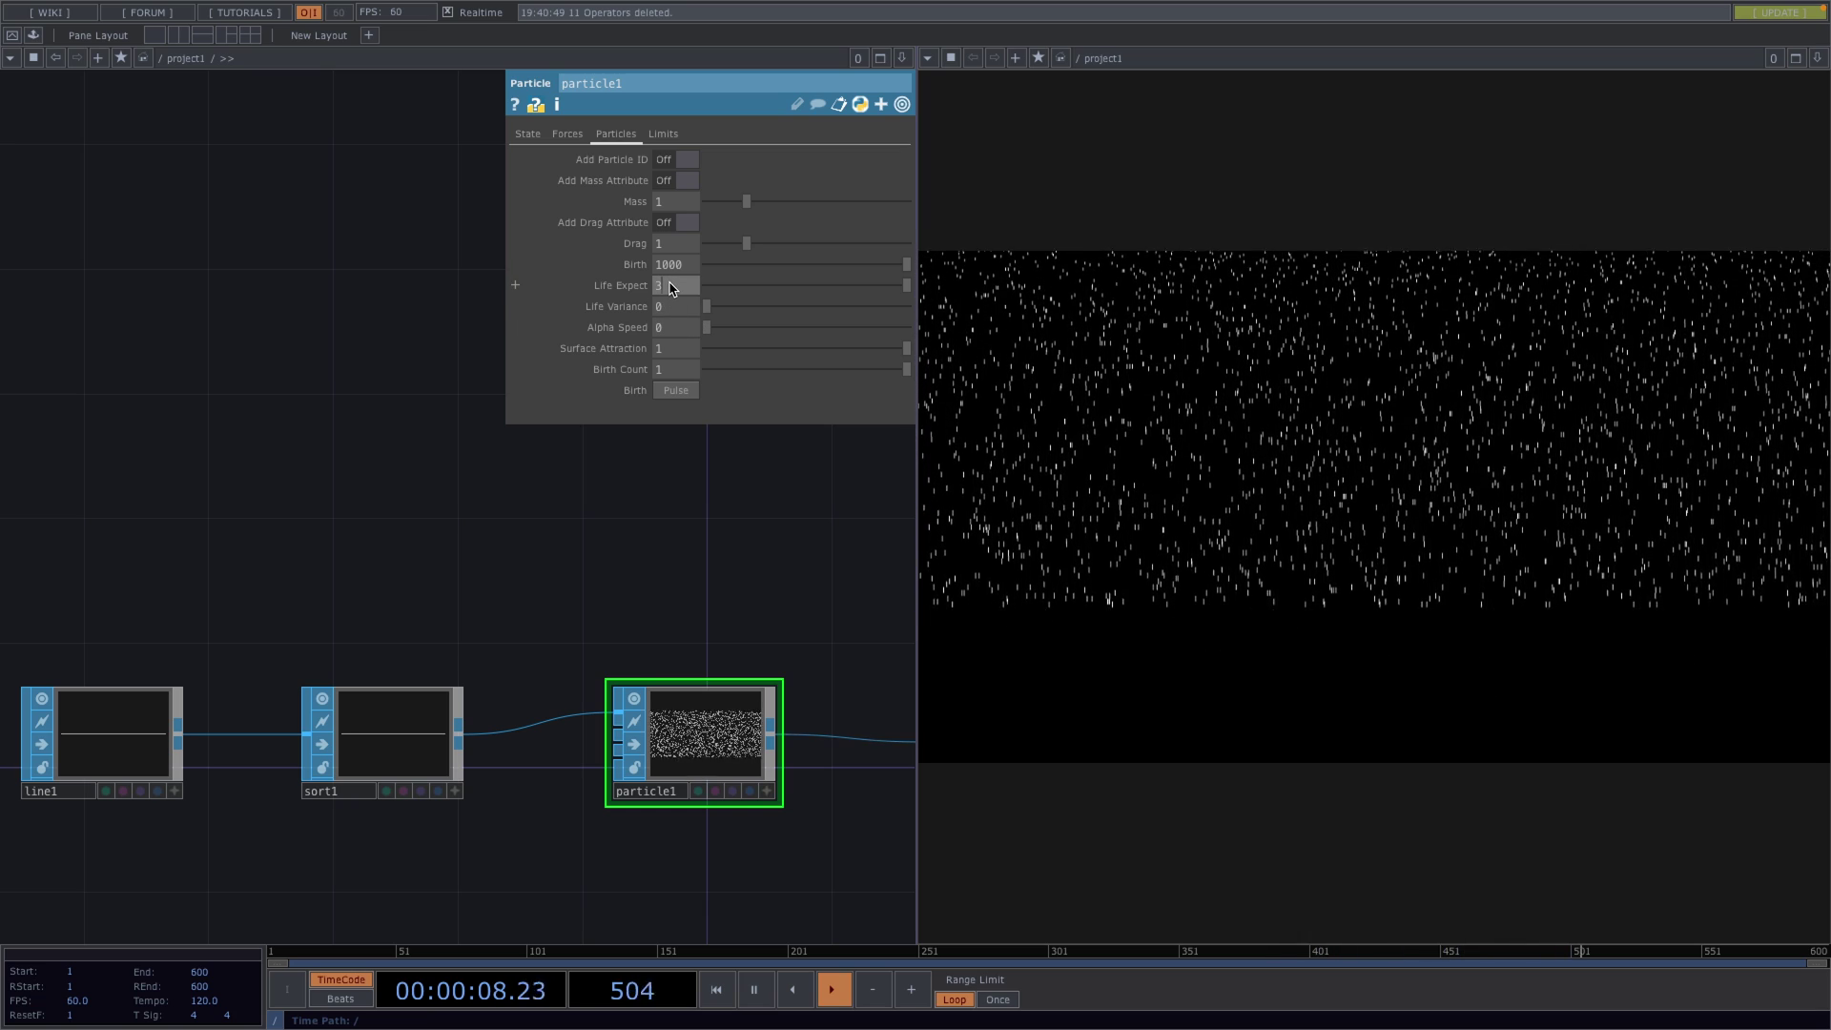
pyautogui.write('5')
pyautogui.press('Return')
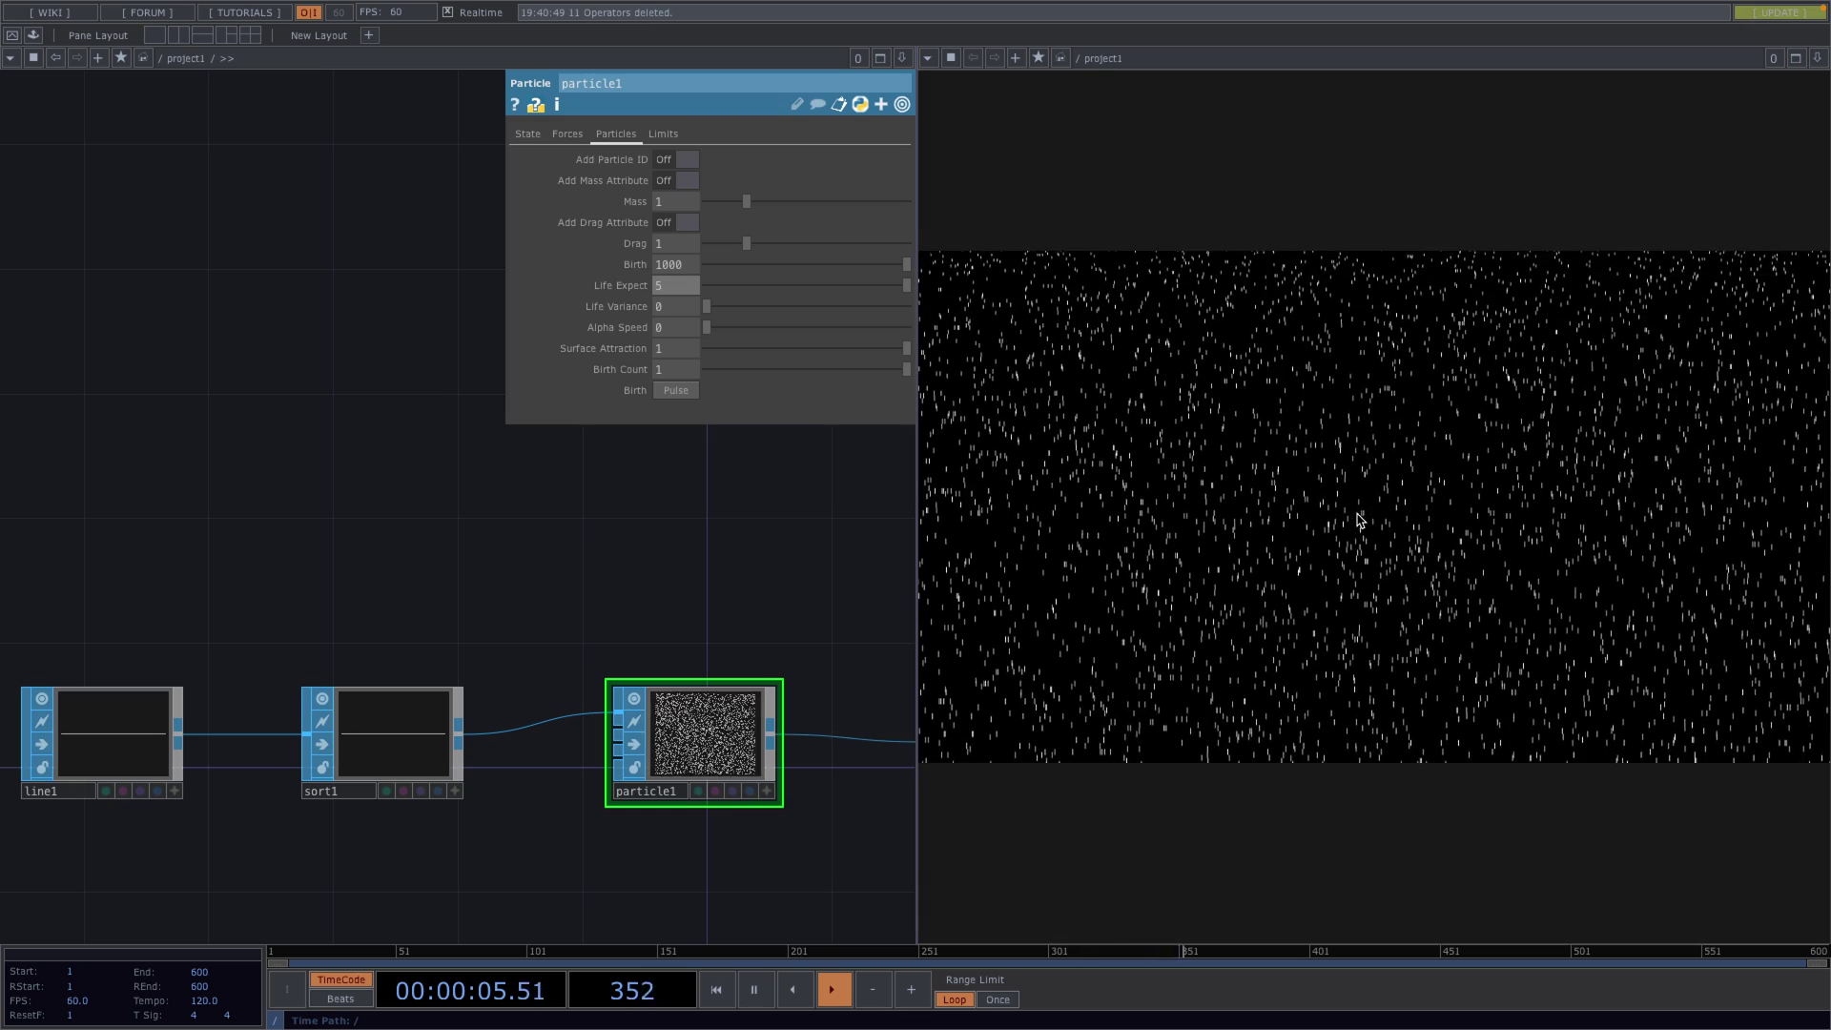
pyautogui.scroll(-5, 531, 610)
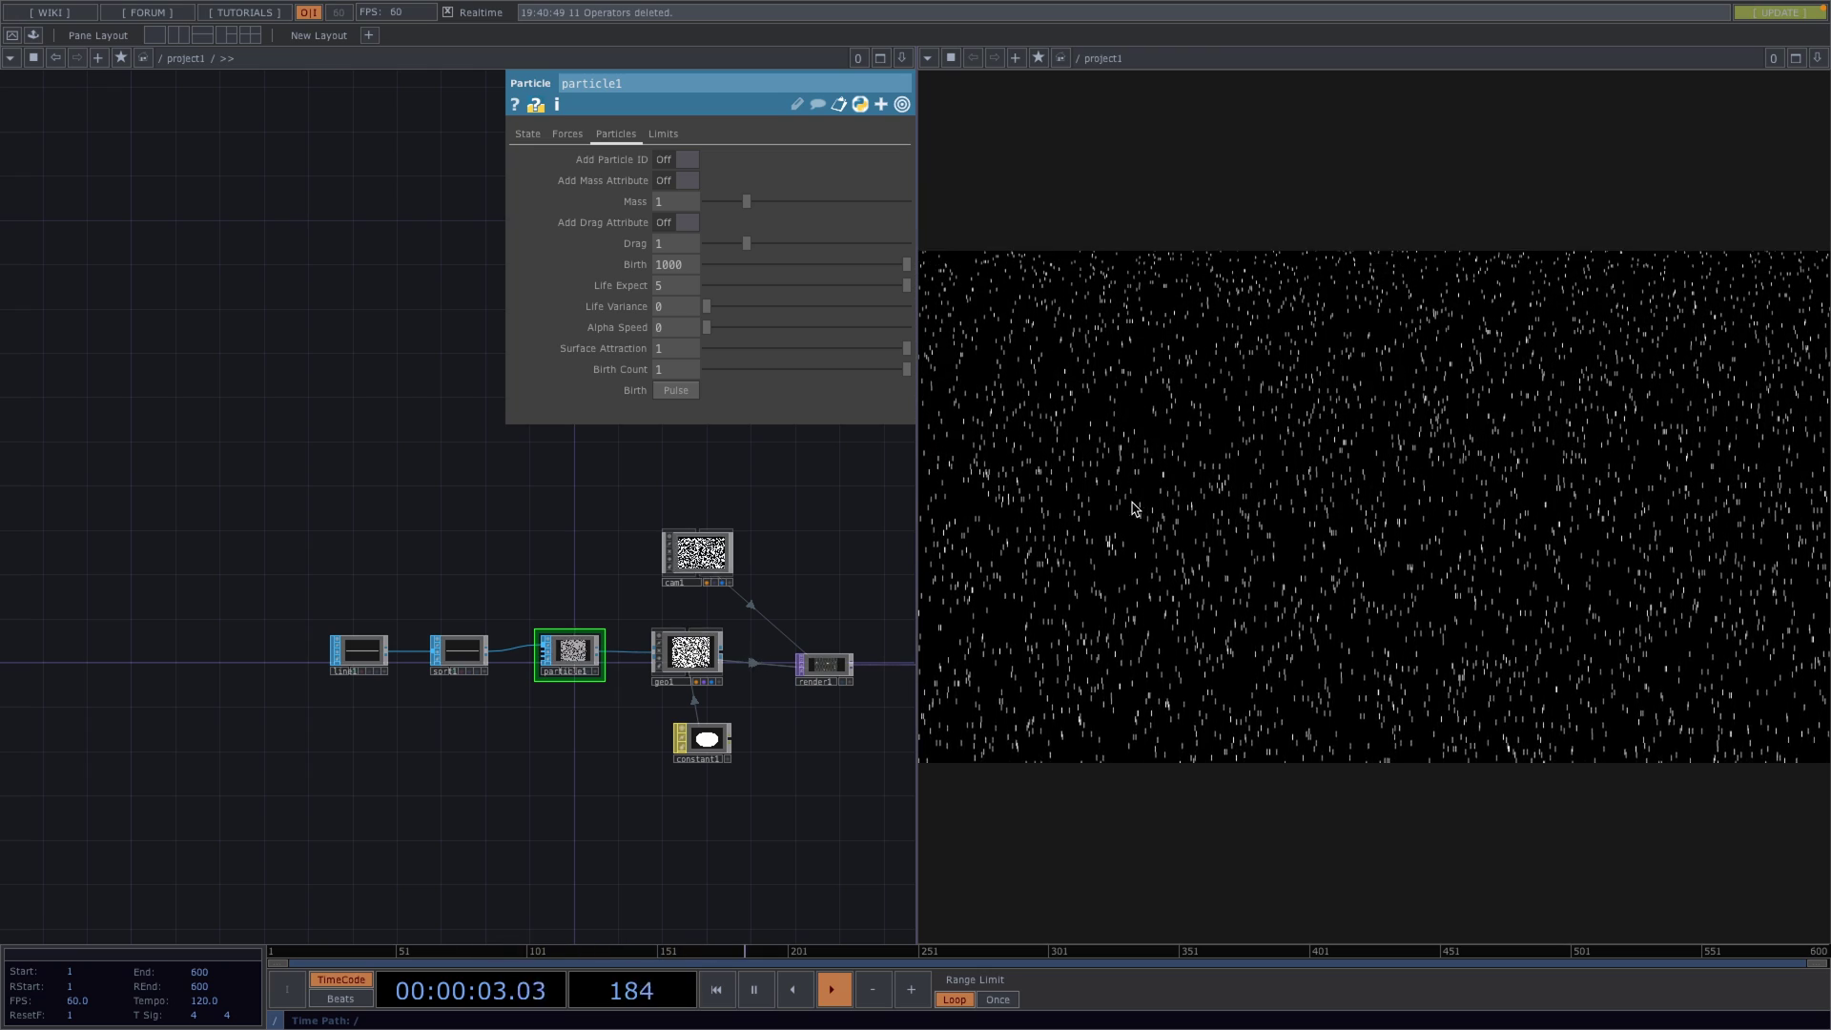
# - Drag a feedback component from the Palette into the network
pyautogui.moveTo(784, 748); pyautogui.dragTo(470, 748)
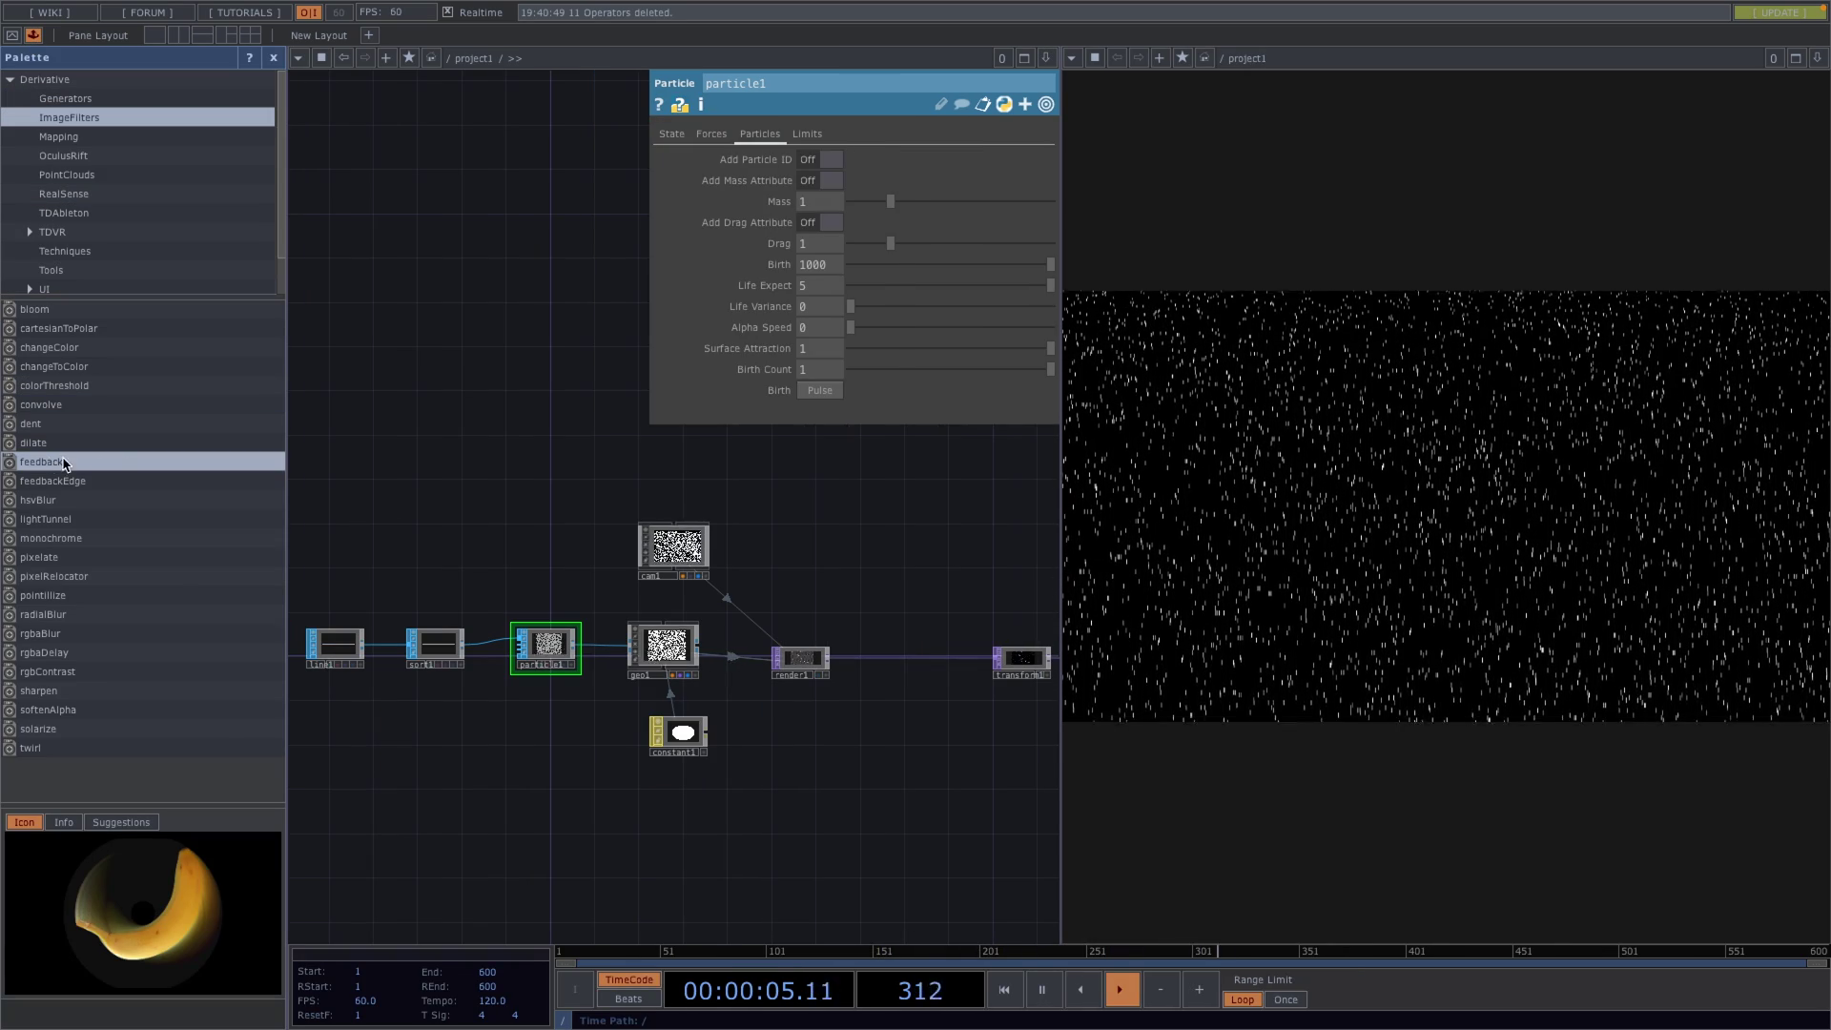
pyautogui.moveTo(65, 464); pyautogui.dragTo(867, 571)
pyautogui.hotkey('alt', 'l')
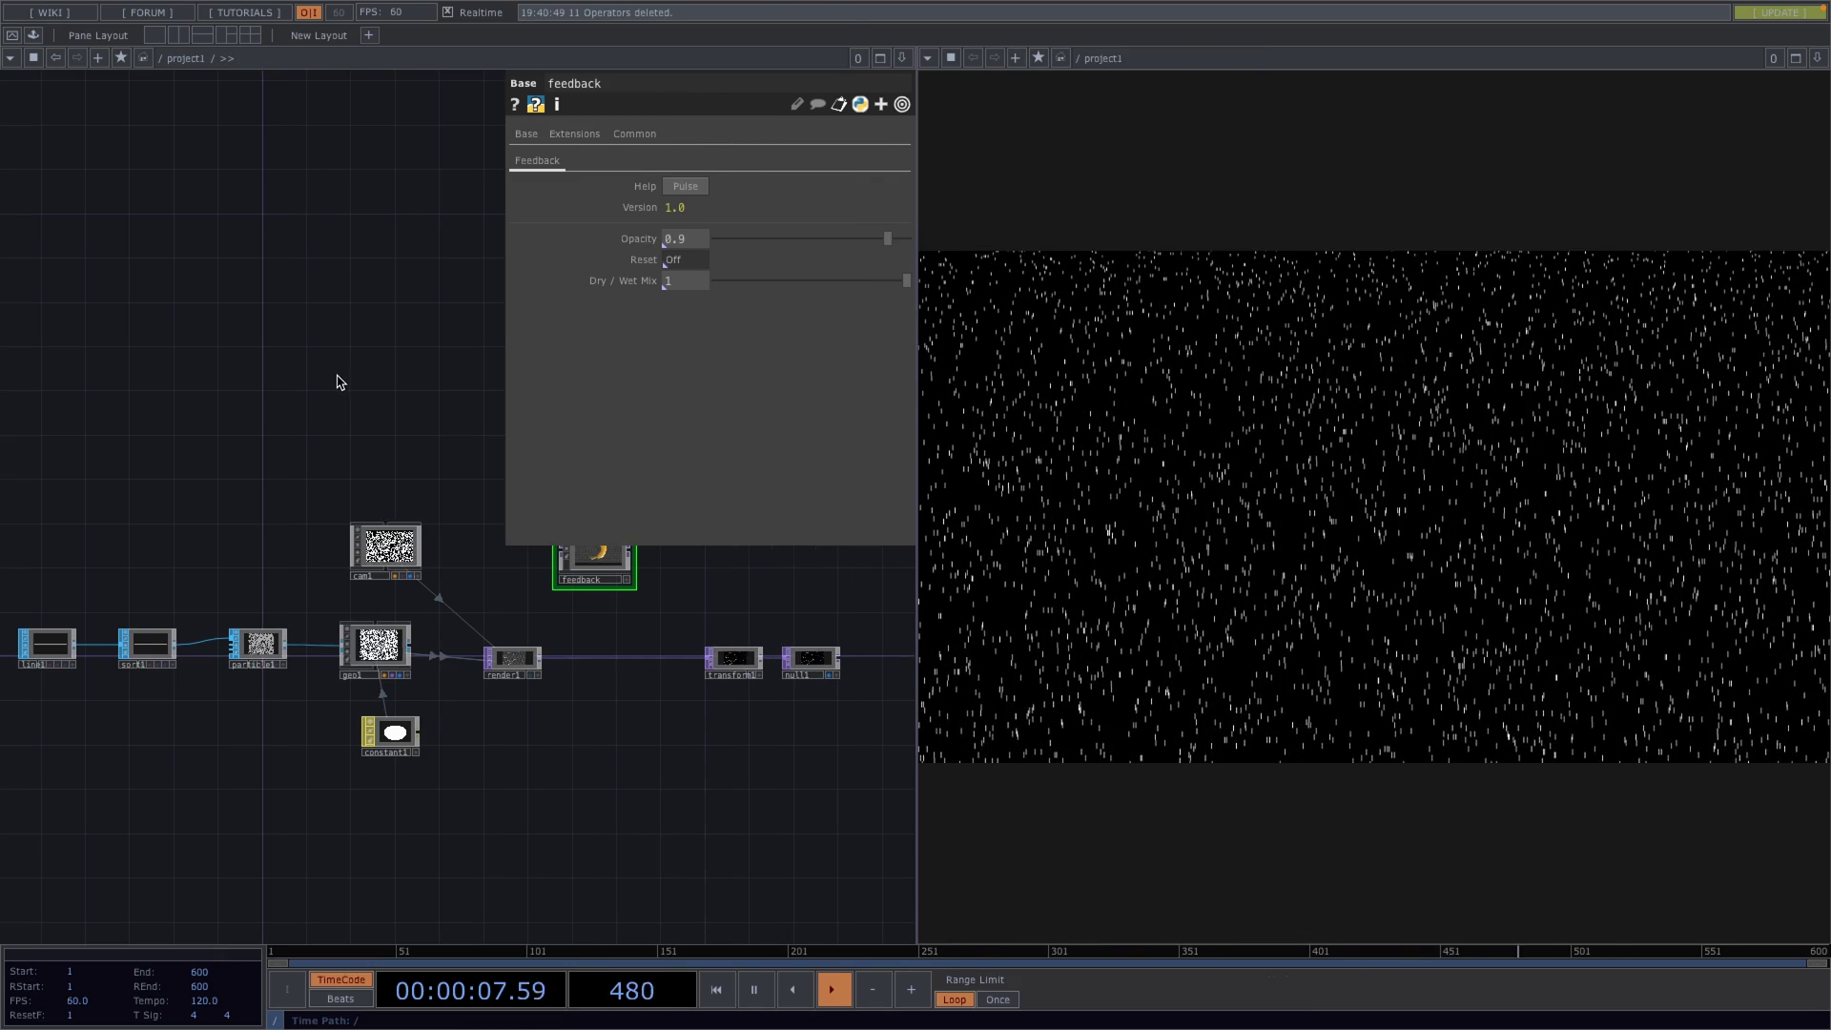
pyautogui.press('p')
pyautogui.scroll(4, 609, 810)
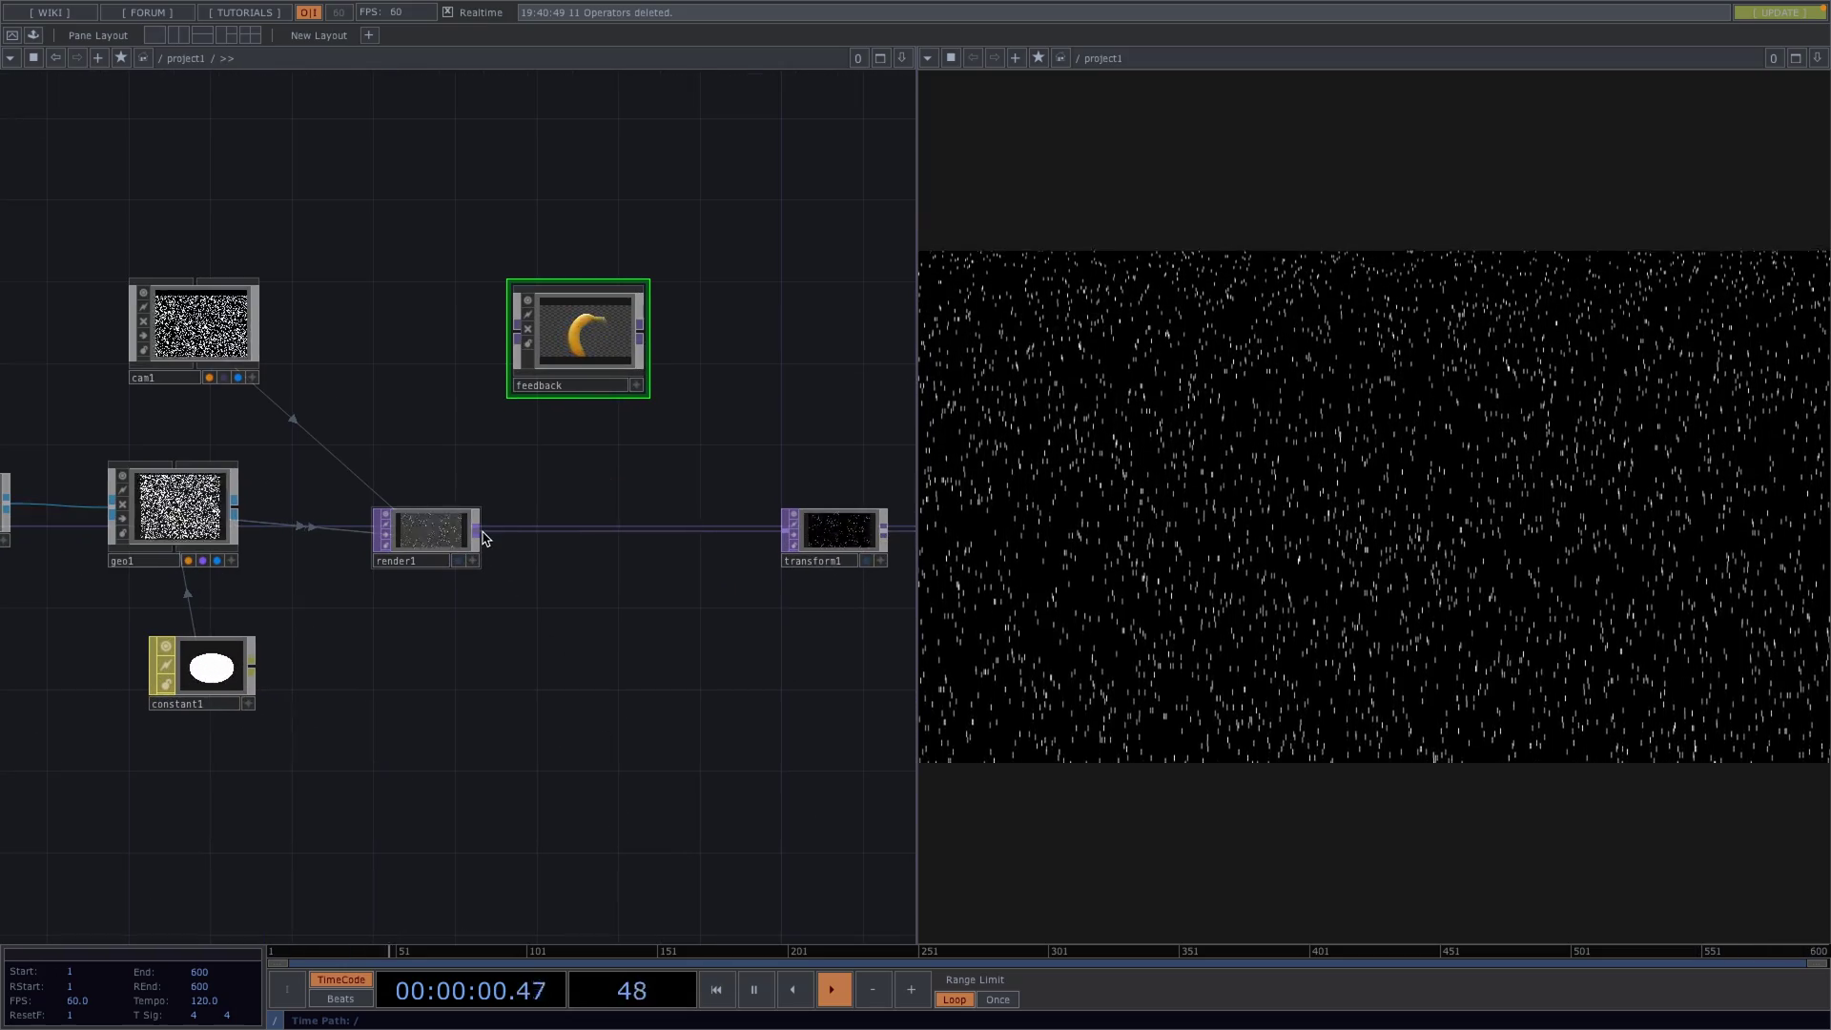
# - Wire render1 into feedback and feedback's output into transform1
pyautogui.click(482, 539)
pyautogui.click(517, 325)
pyautogui.click(639, 326)
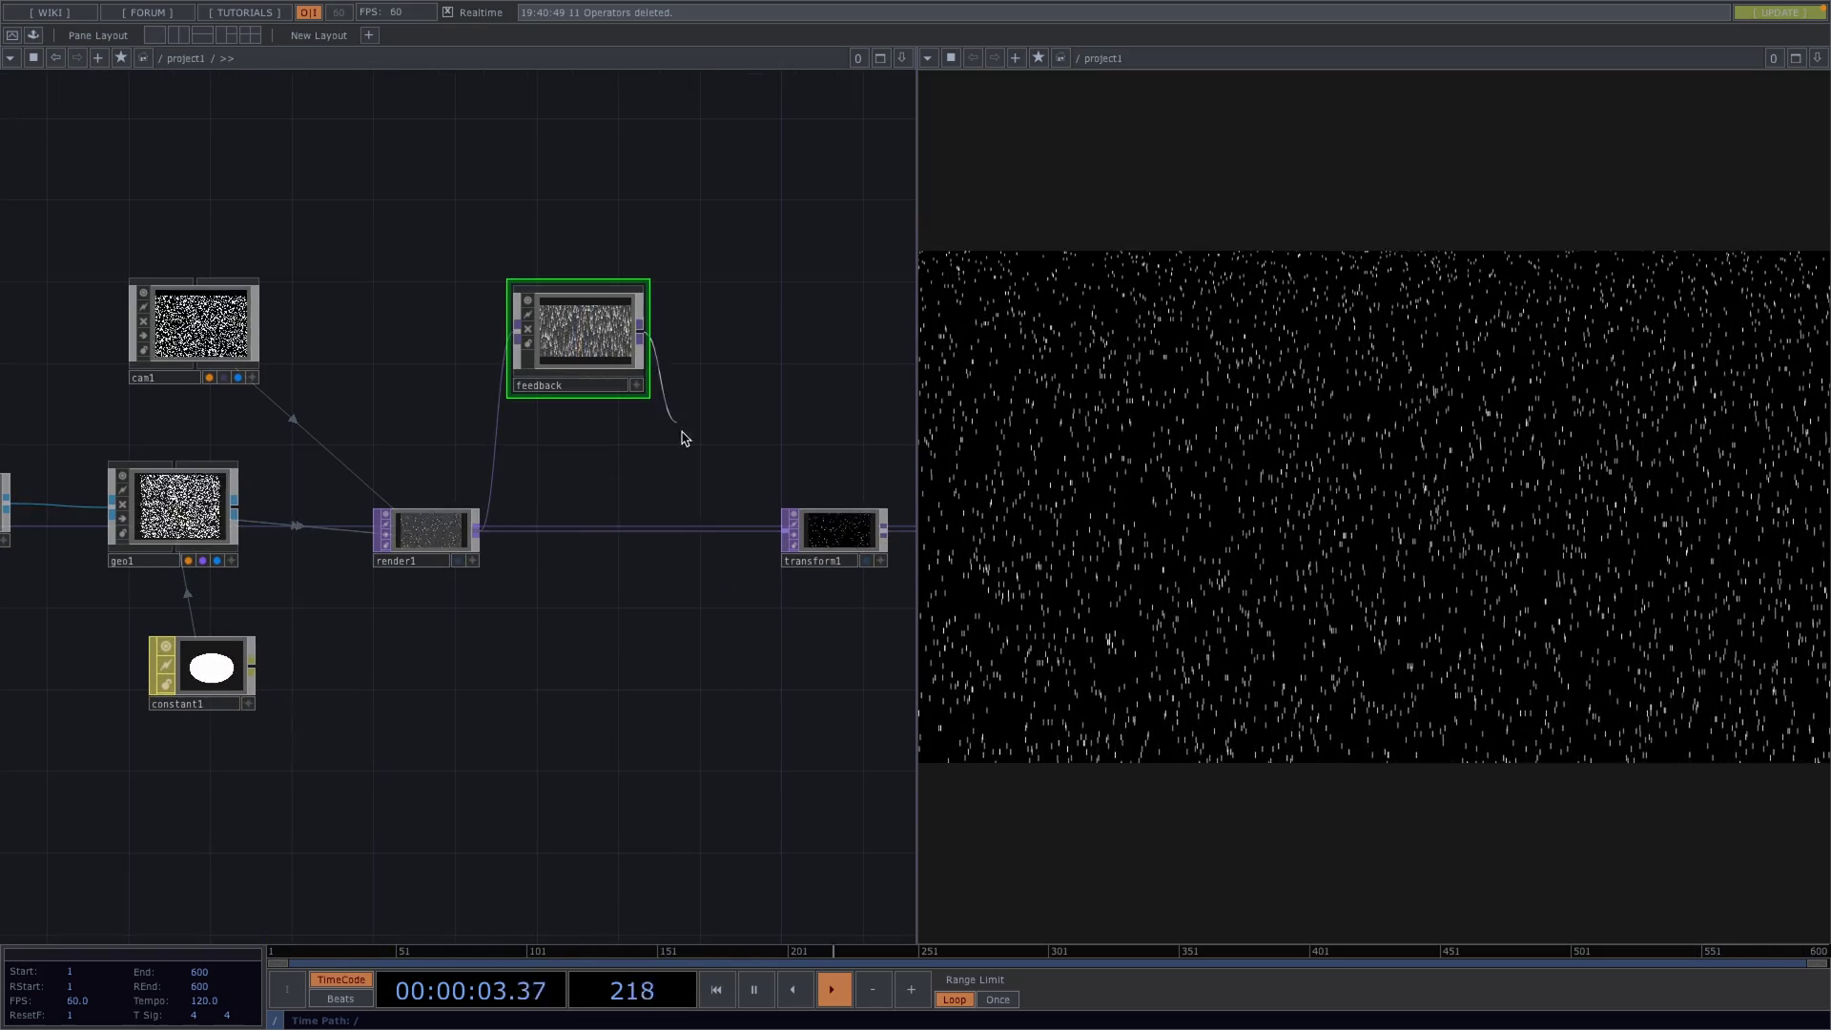
pyautogui.click(697, 529)
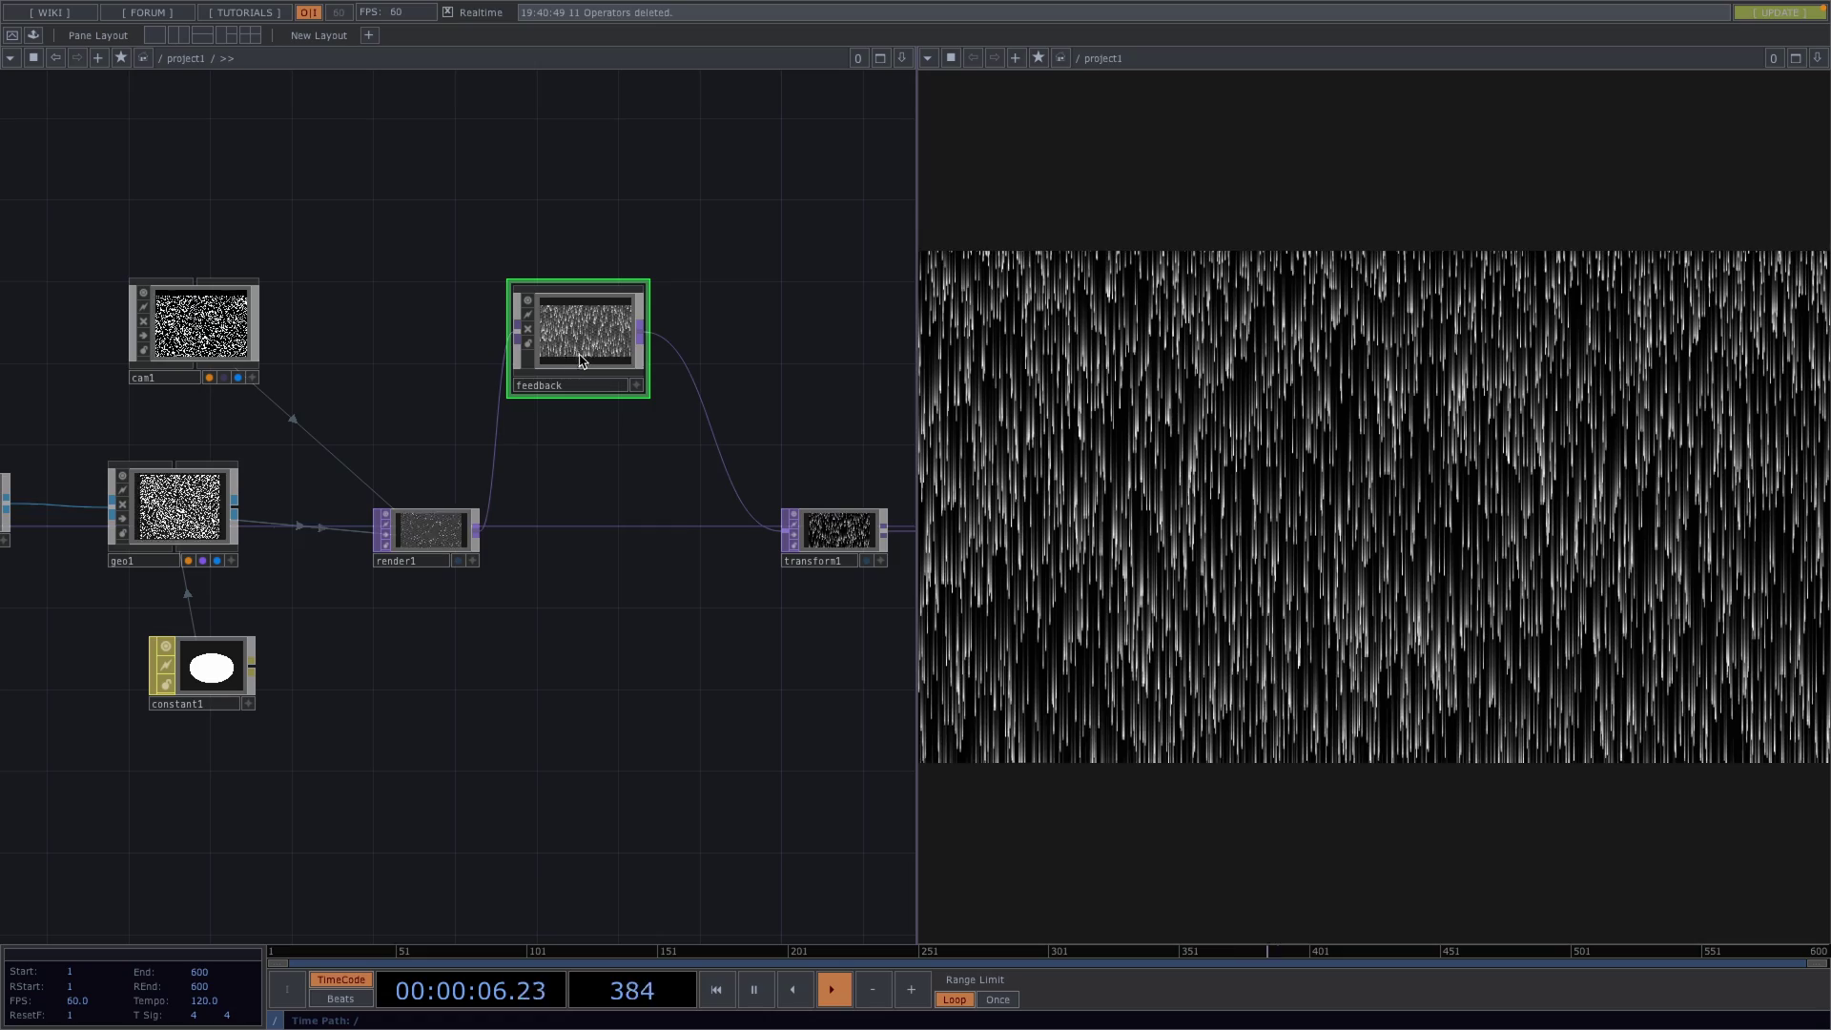
pyautogui.moveTo(580, 360); pyautogui.dragTo(582, 537)
pyautogui.scroll(-3, 717, 670)
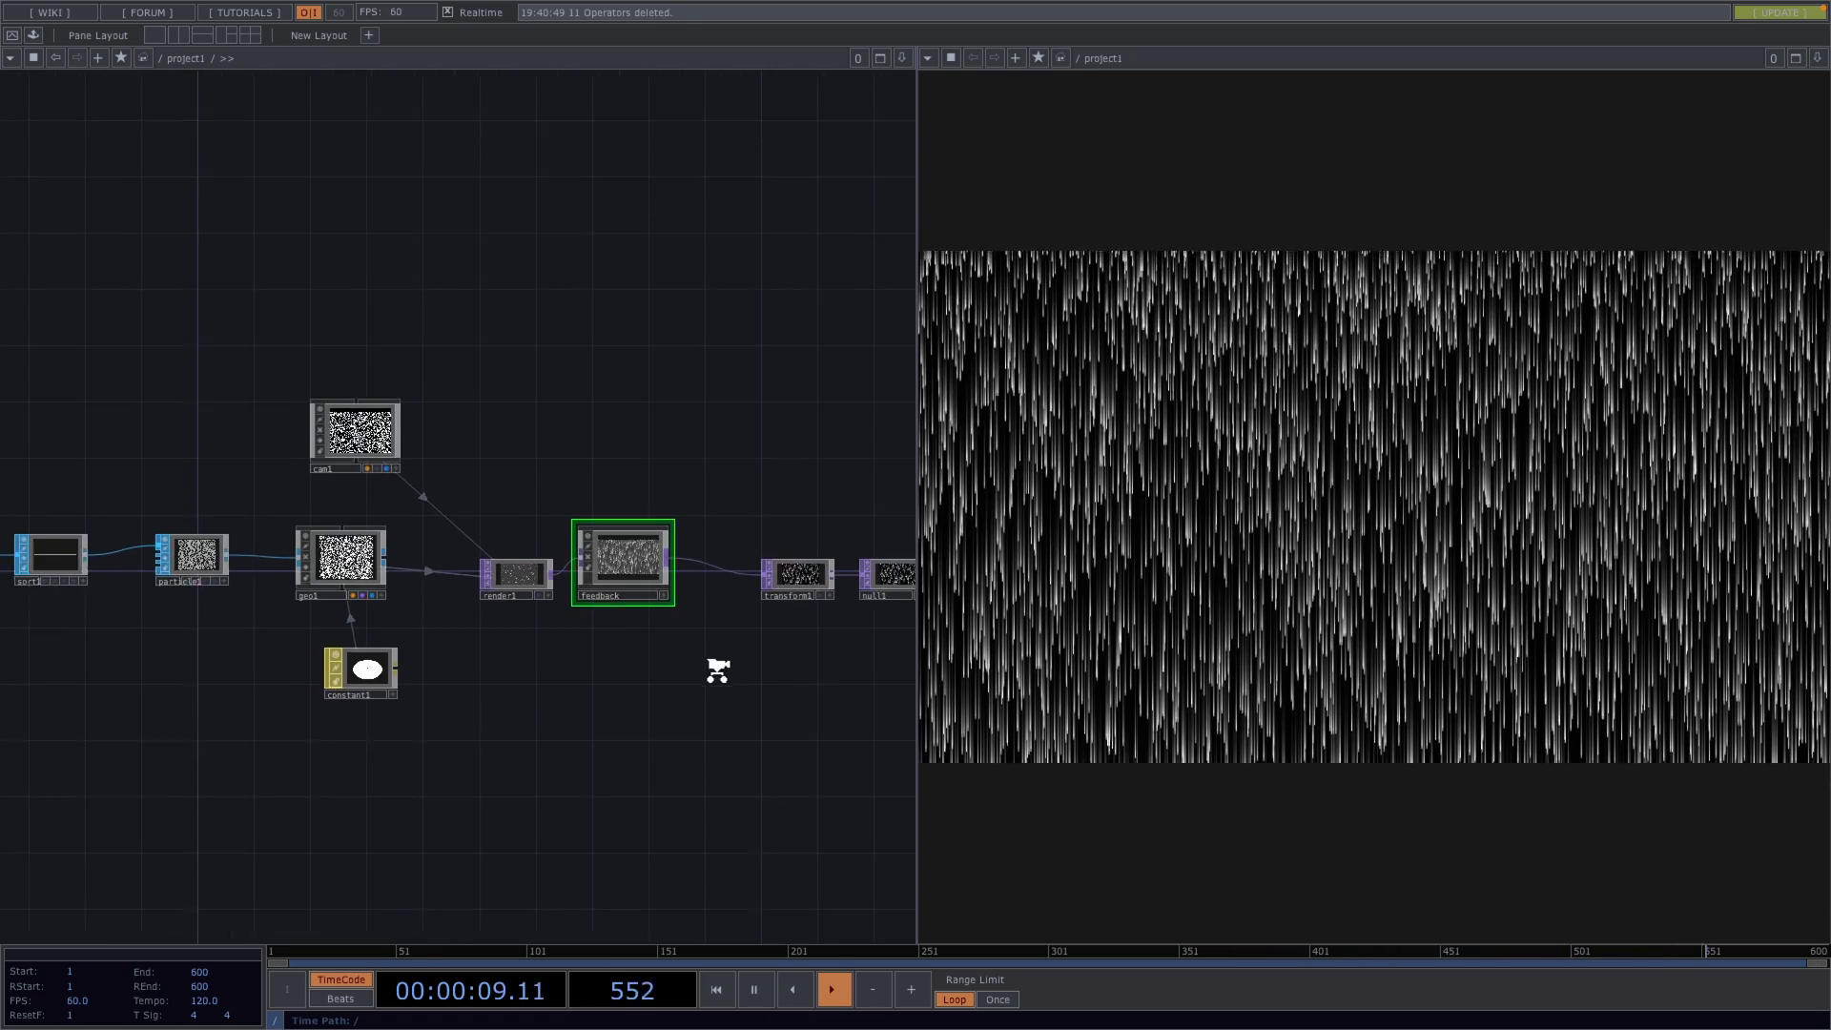
pyautogui.moveTo(717, 671); pyautogui.dragTo(789, 695)
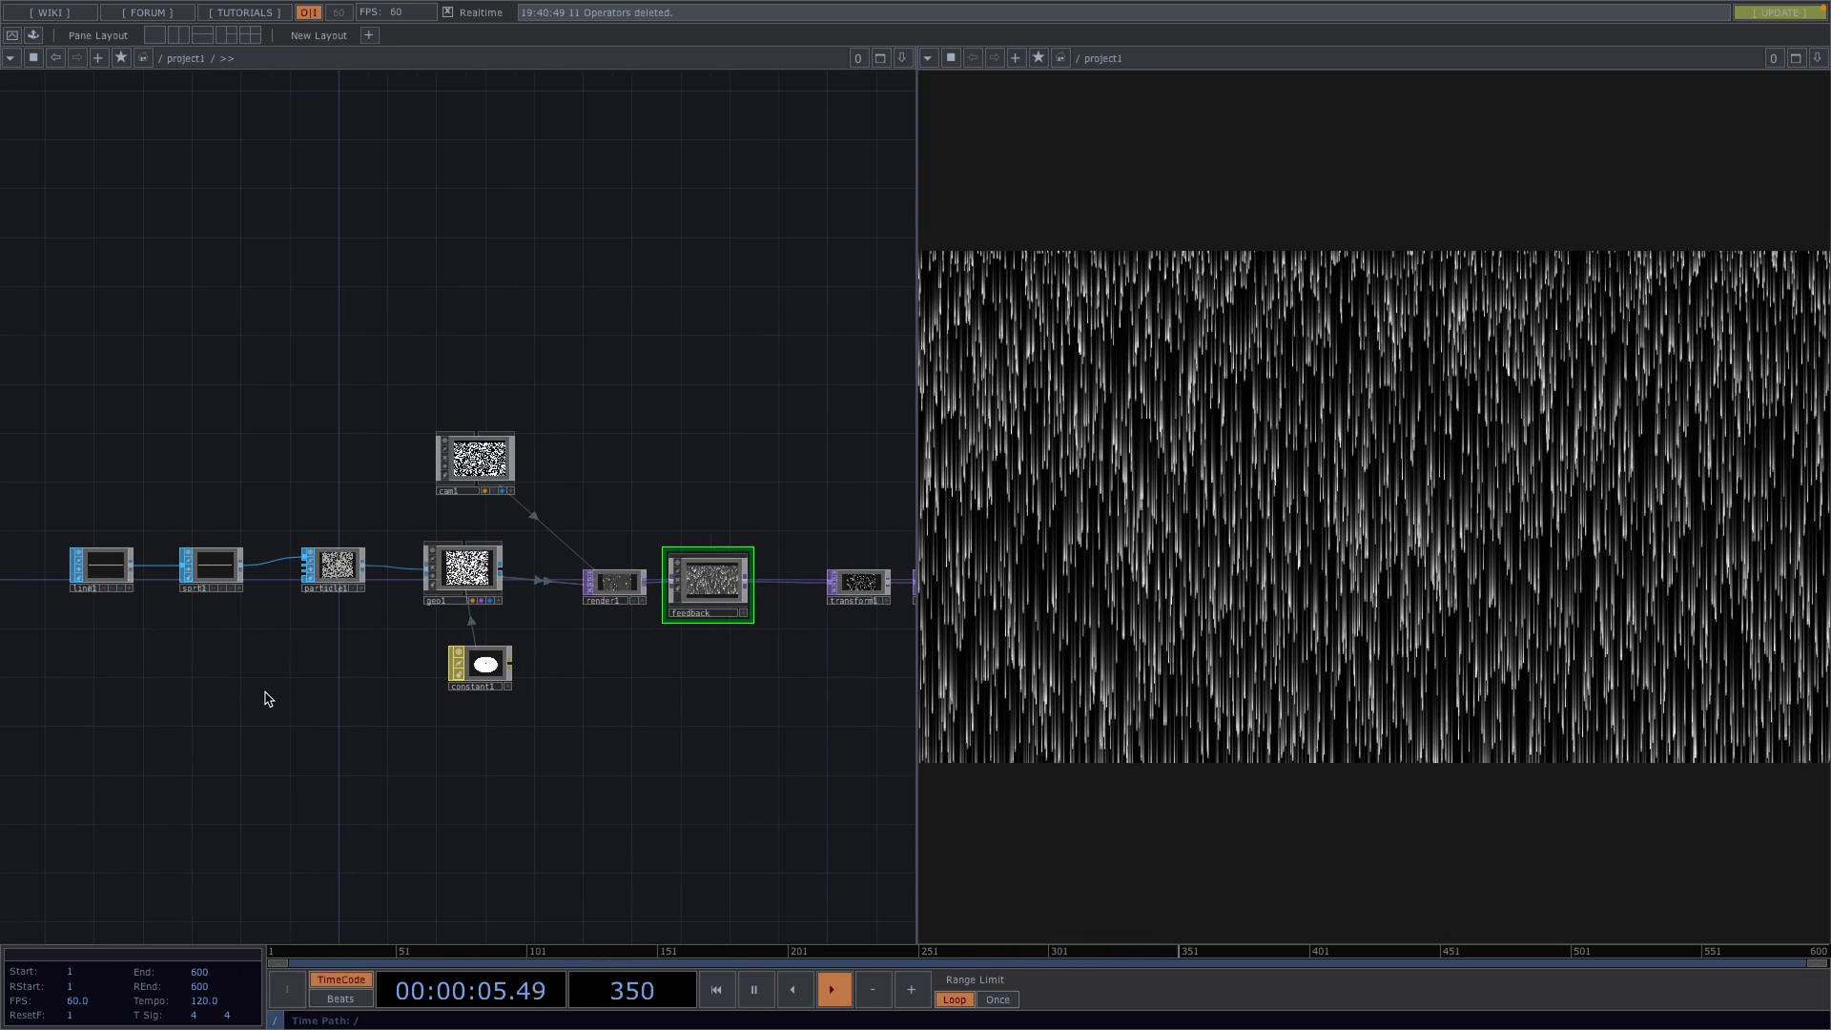
pyautogui.moveTo(266, 695); pyautogui.dragTo(372, 701)
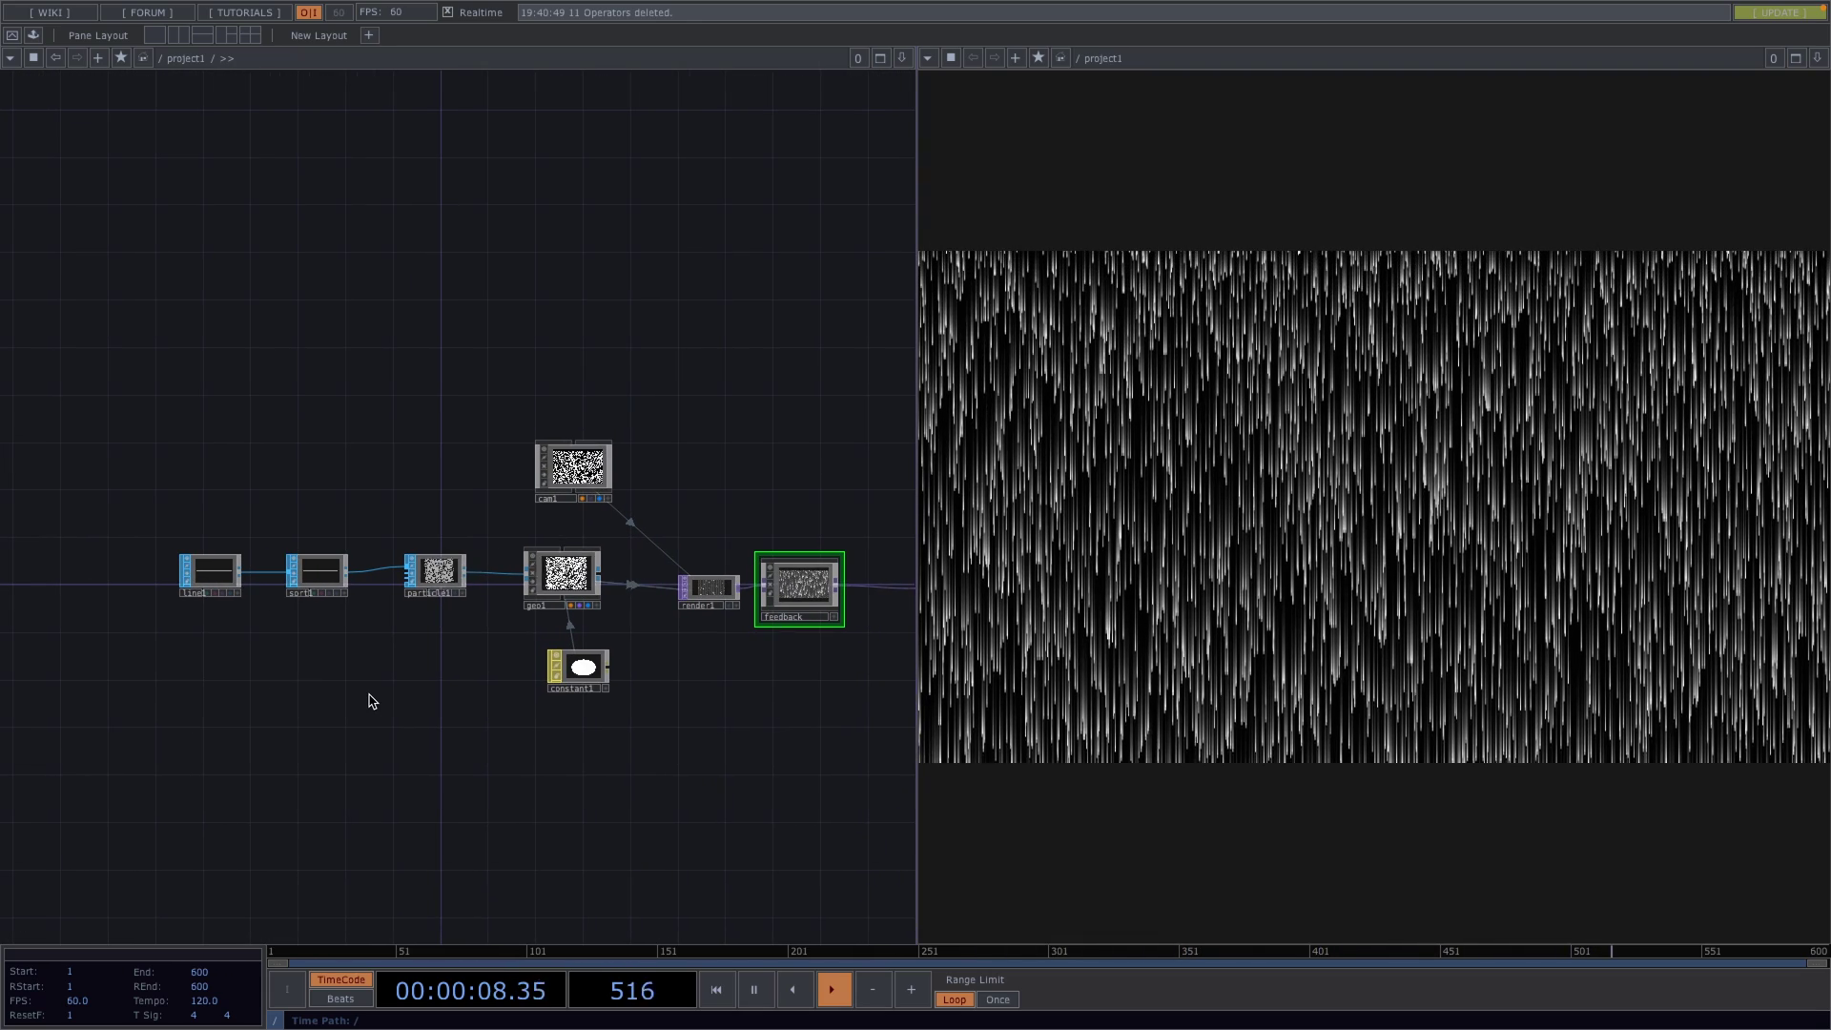
pyautogui.scroll(3, 372, 701)
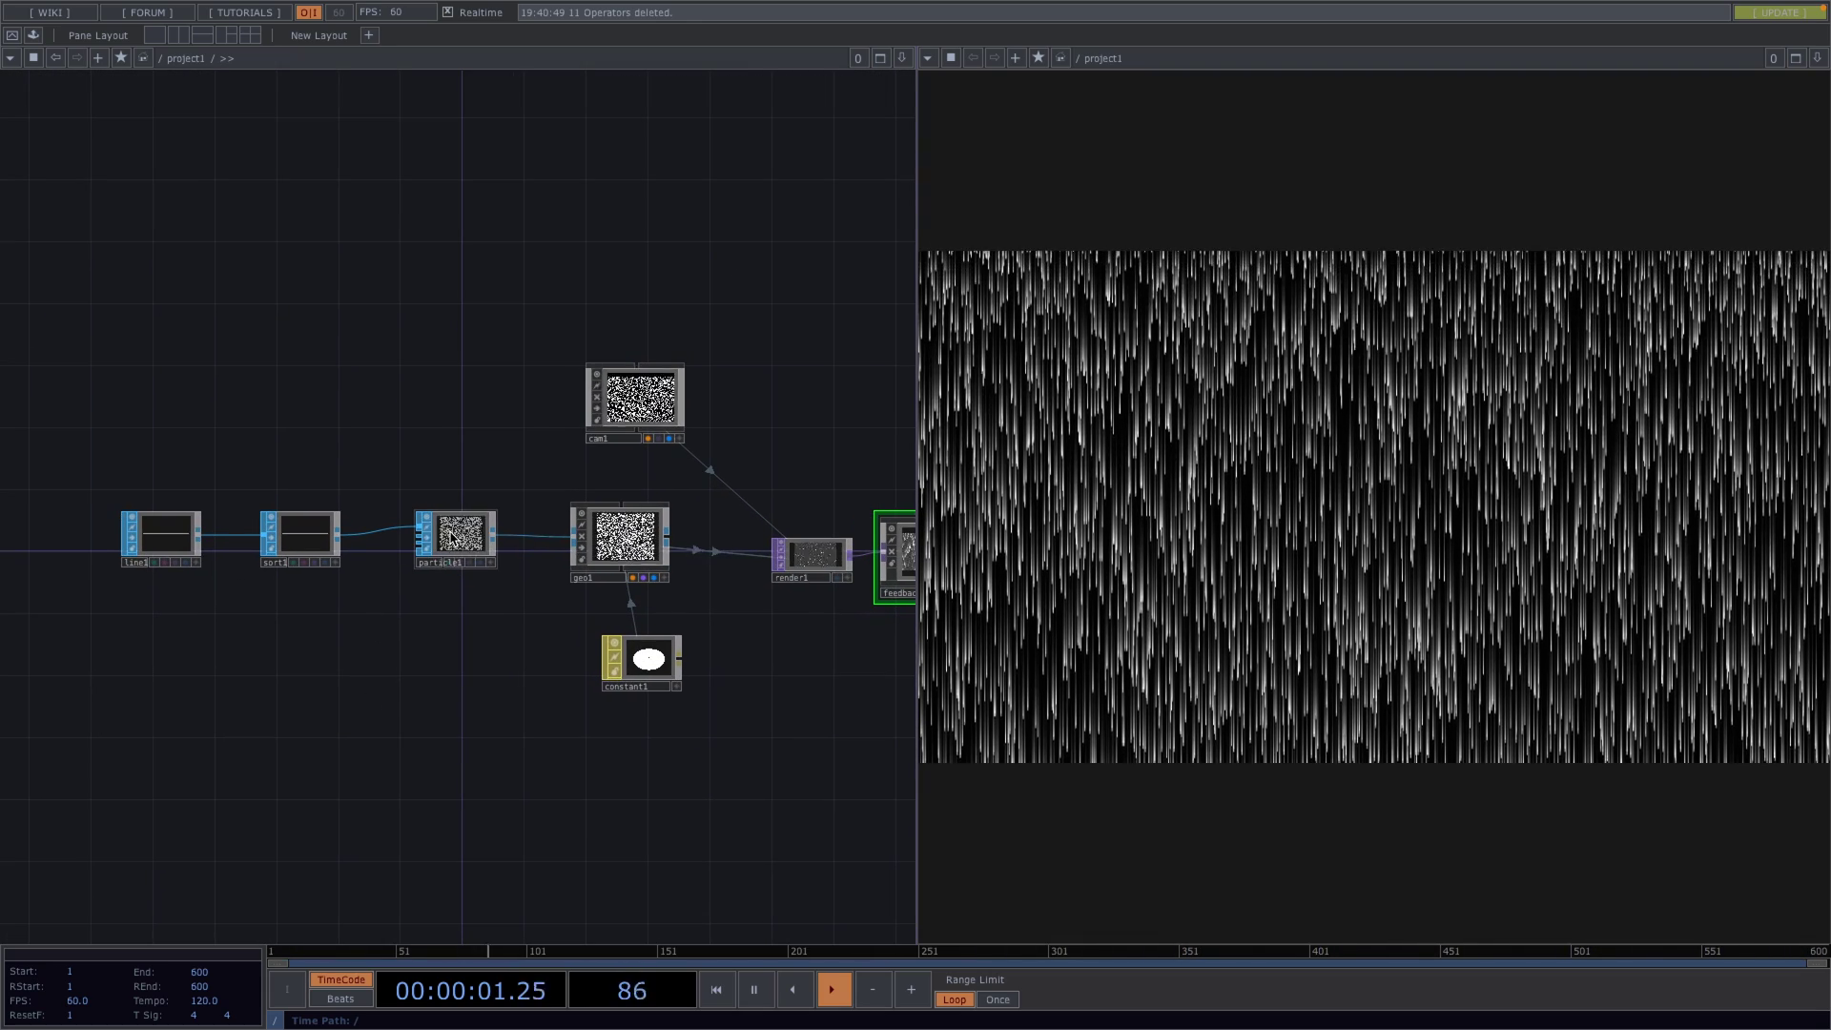
# - Set particle1's Turbulence to -0.27, -0.4, -0.5 on the Forces page
pyautogui.click(452, 538)
pyautogui.press('p')
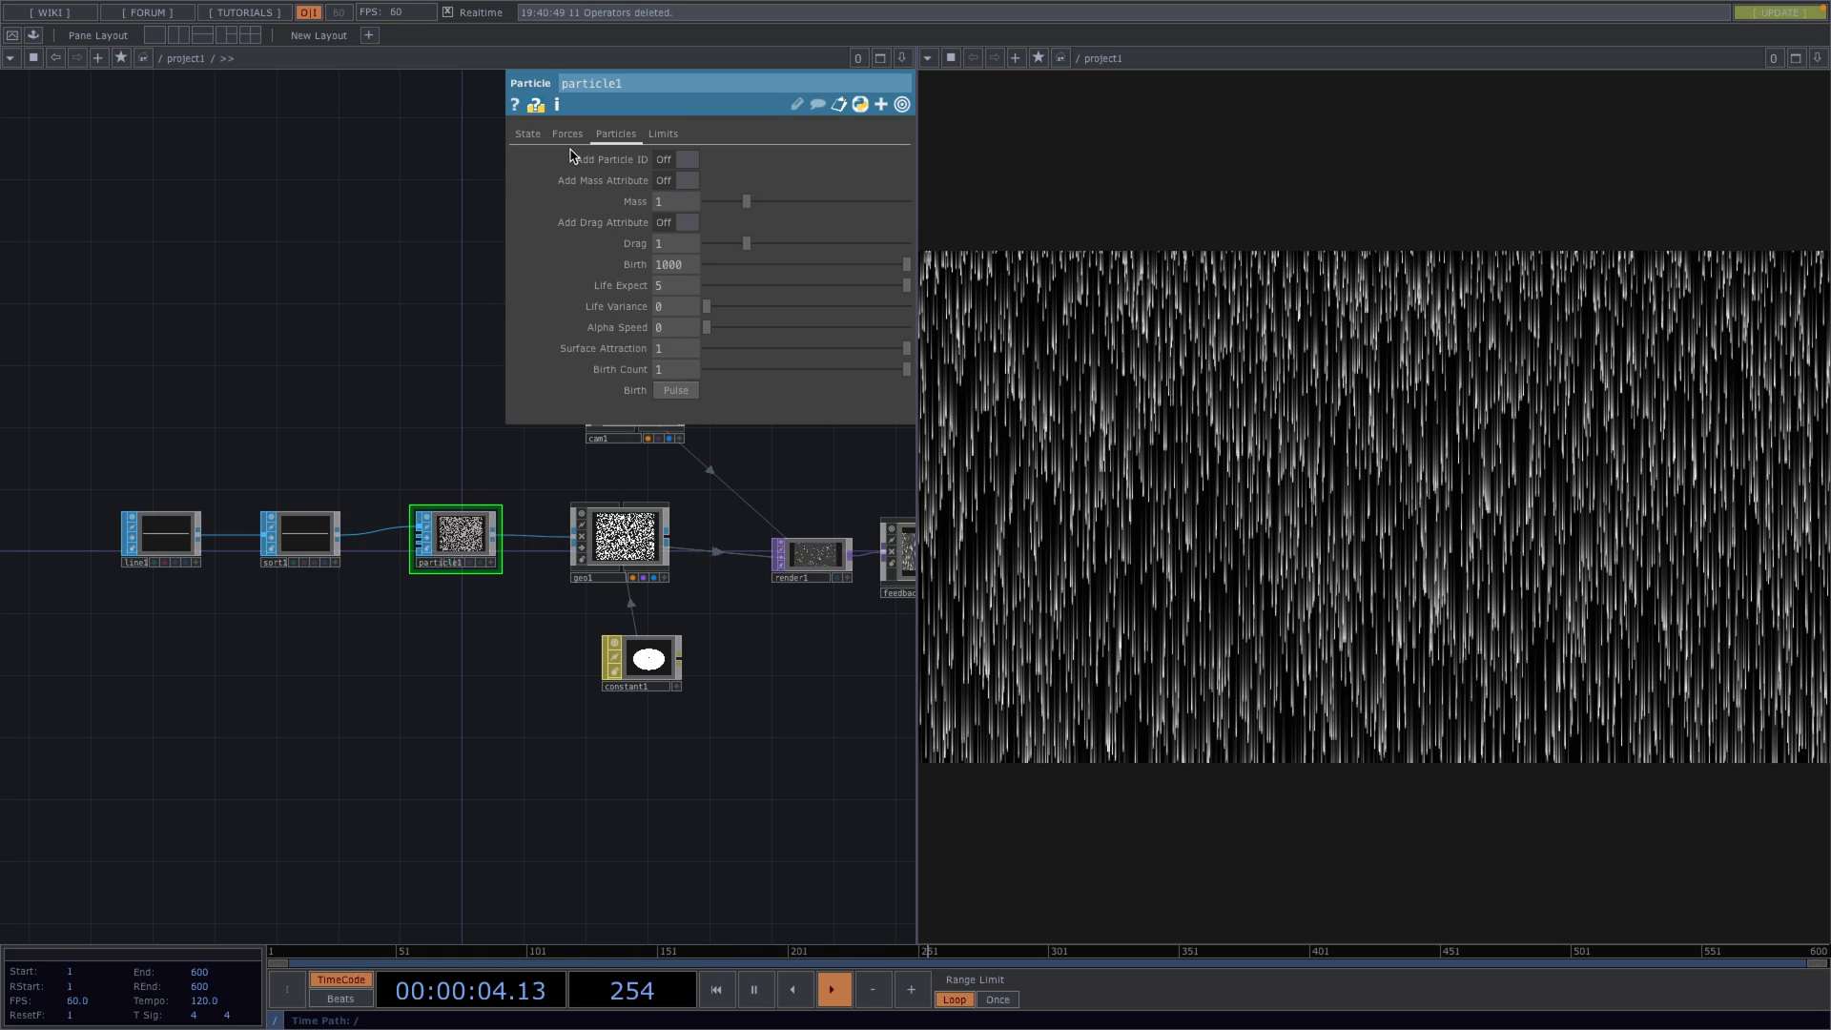
pyautogui.click(565, 135)
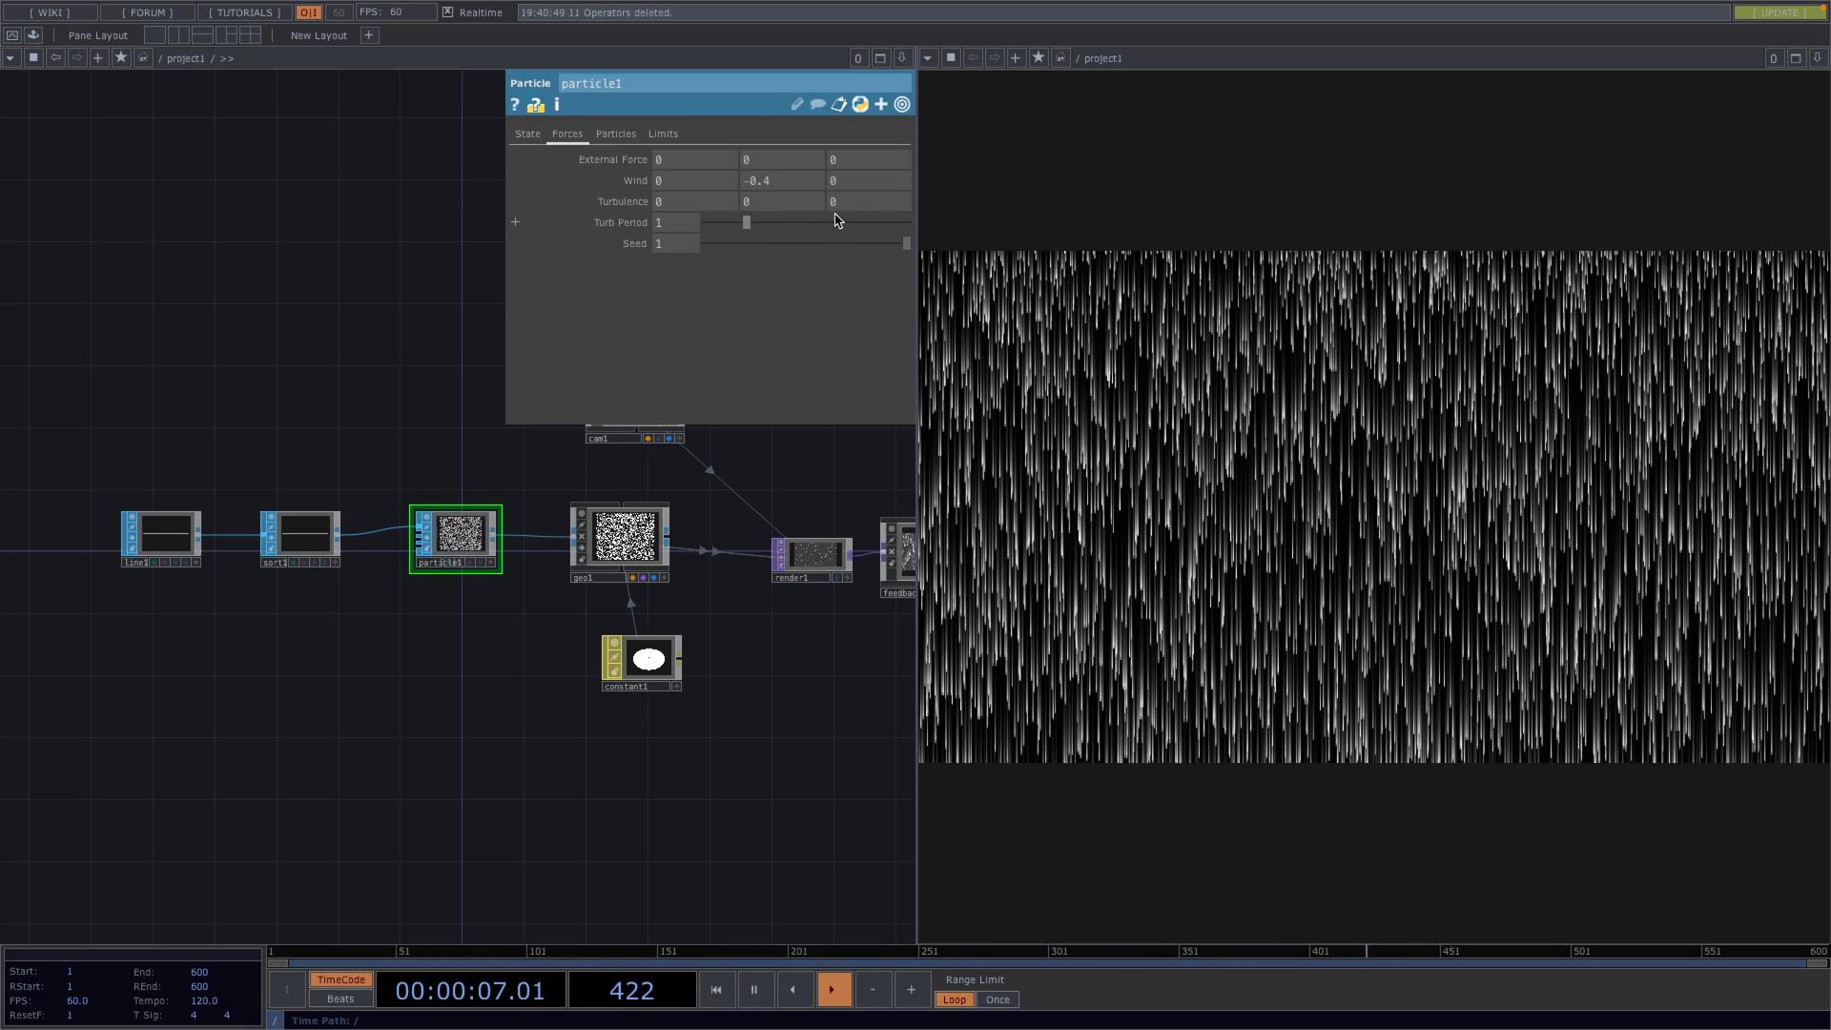
pyautogui.moveTo(665, 210); pyautogui.dragTo(753, 204, button='middle')
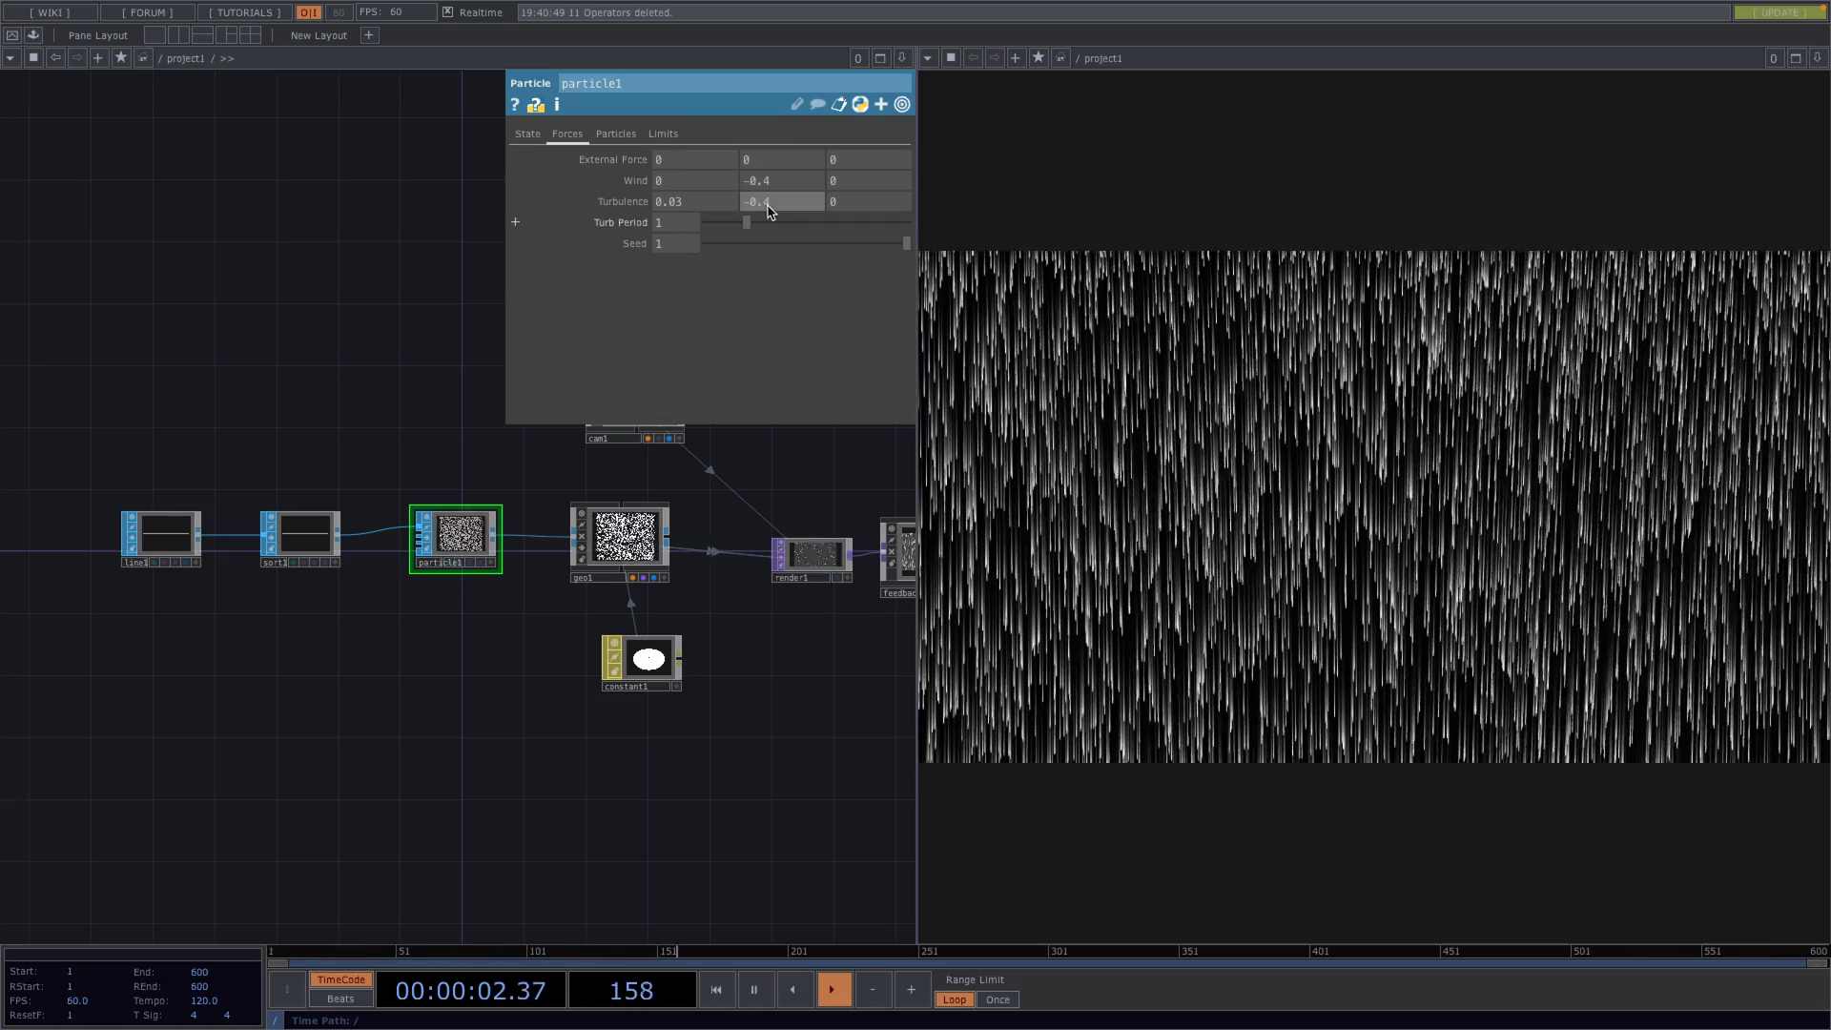
pyautogui.moveTo(878, 210)
pyautogui.mouseDown(button='middle')
pyautogui.moveTo(869, 182)
pyautogui.moveTo(873, 208)
pyautogui.mouseUp(button='middle')
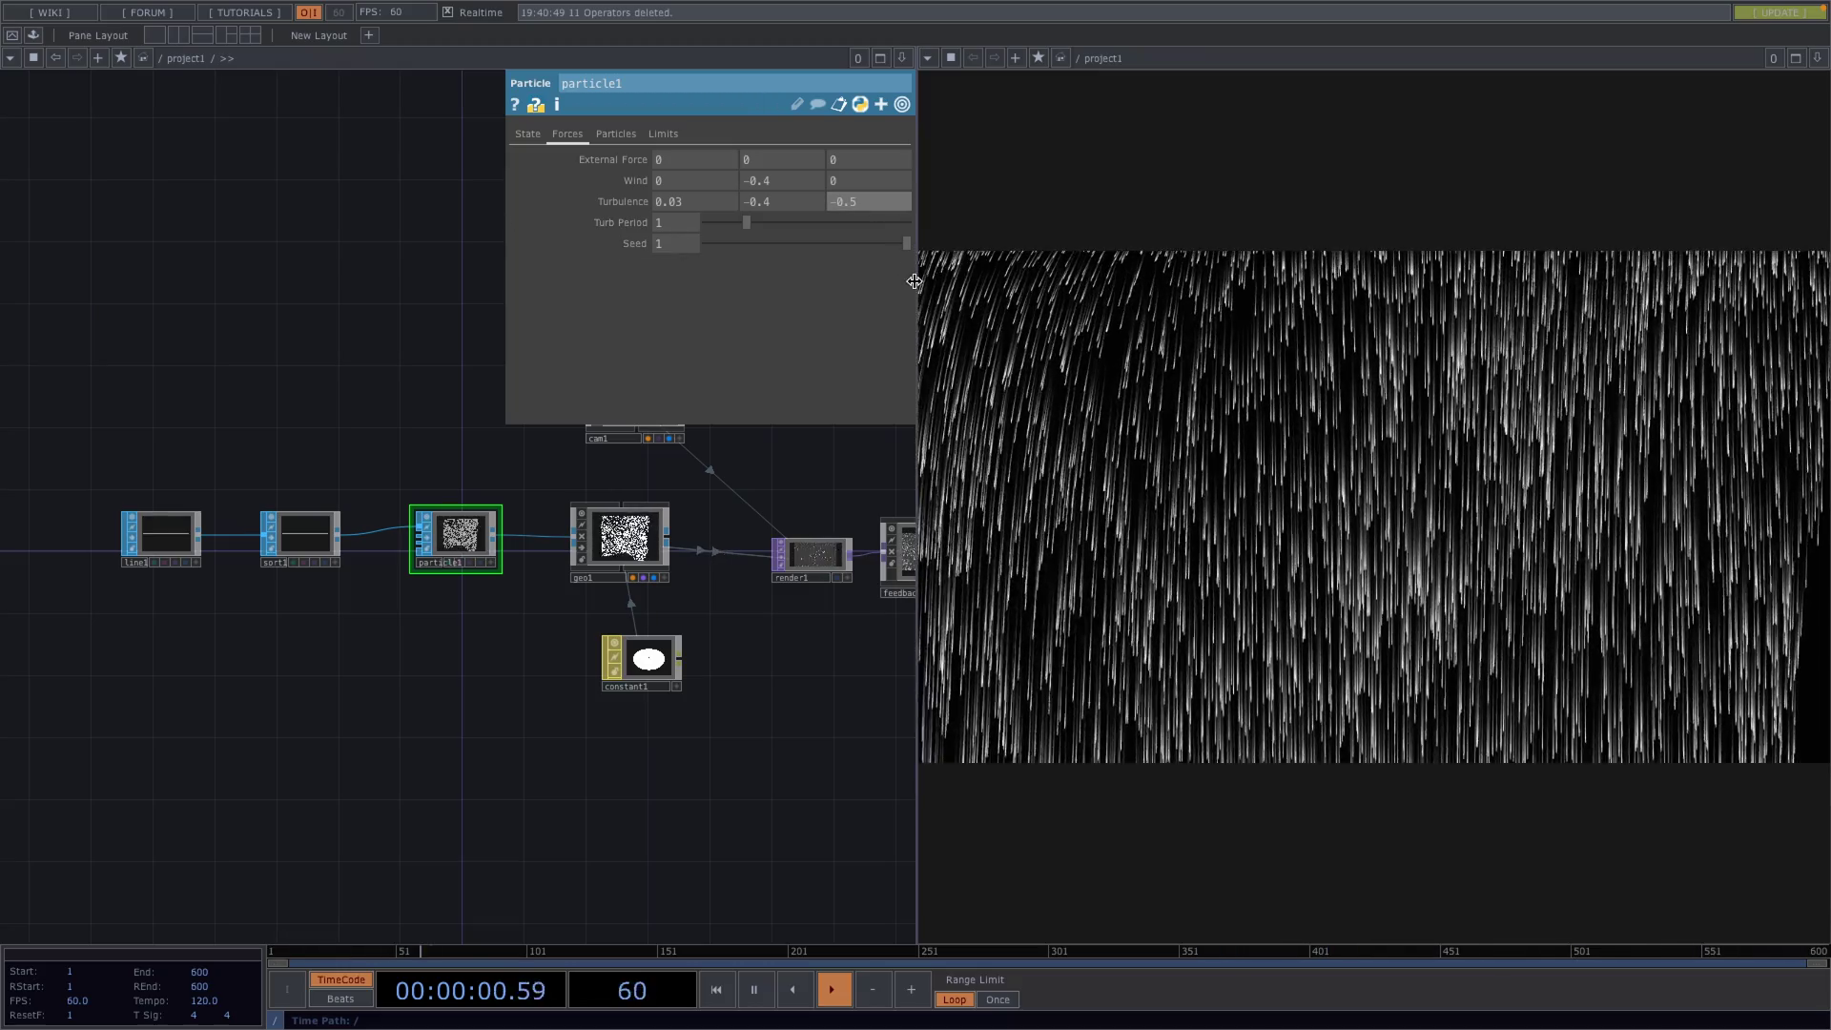
pyautogui.moveTo(696, 159)
pyautogui.mouseDown(button='middle')
pyautogui.moveTo(702, 134)
pyautogui.moveTo(724, 165)
pyautogui.mouseUp(button='middle')
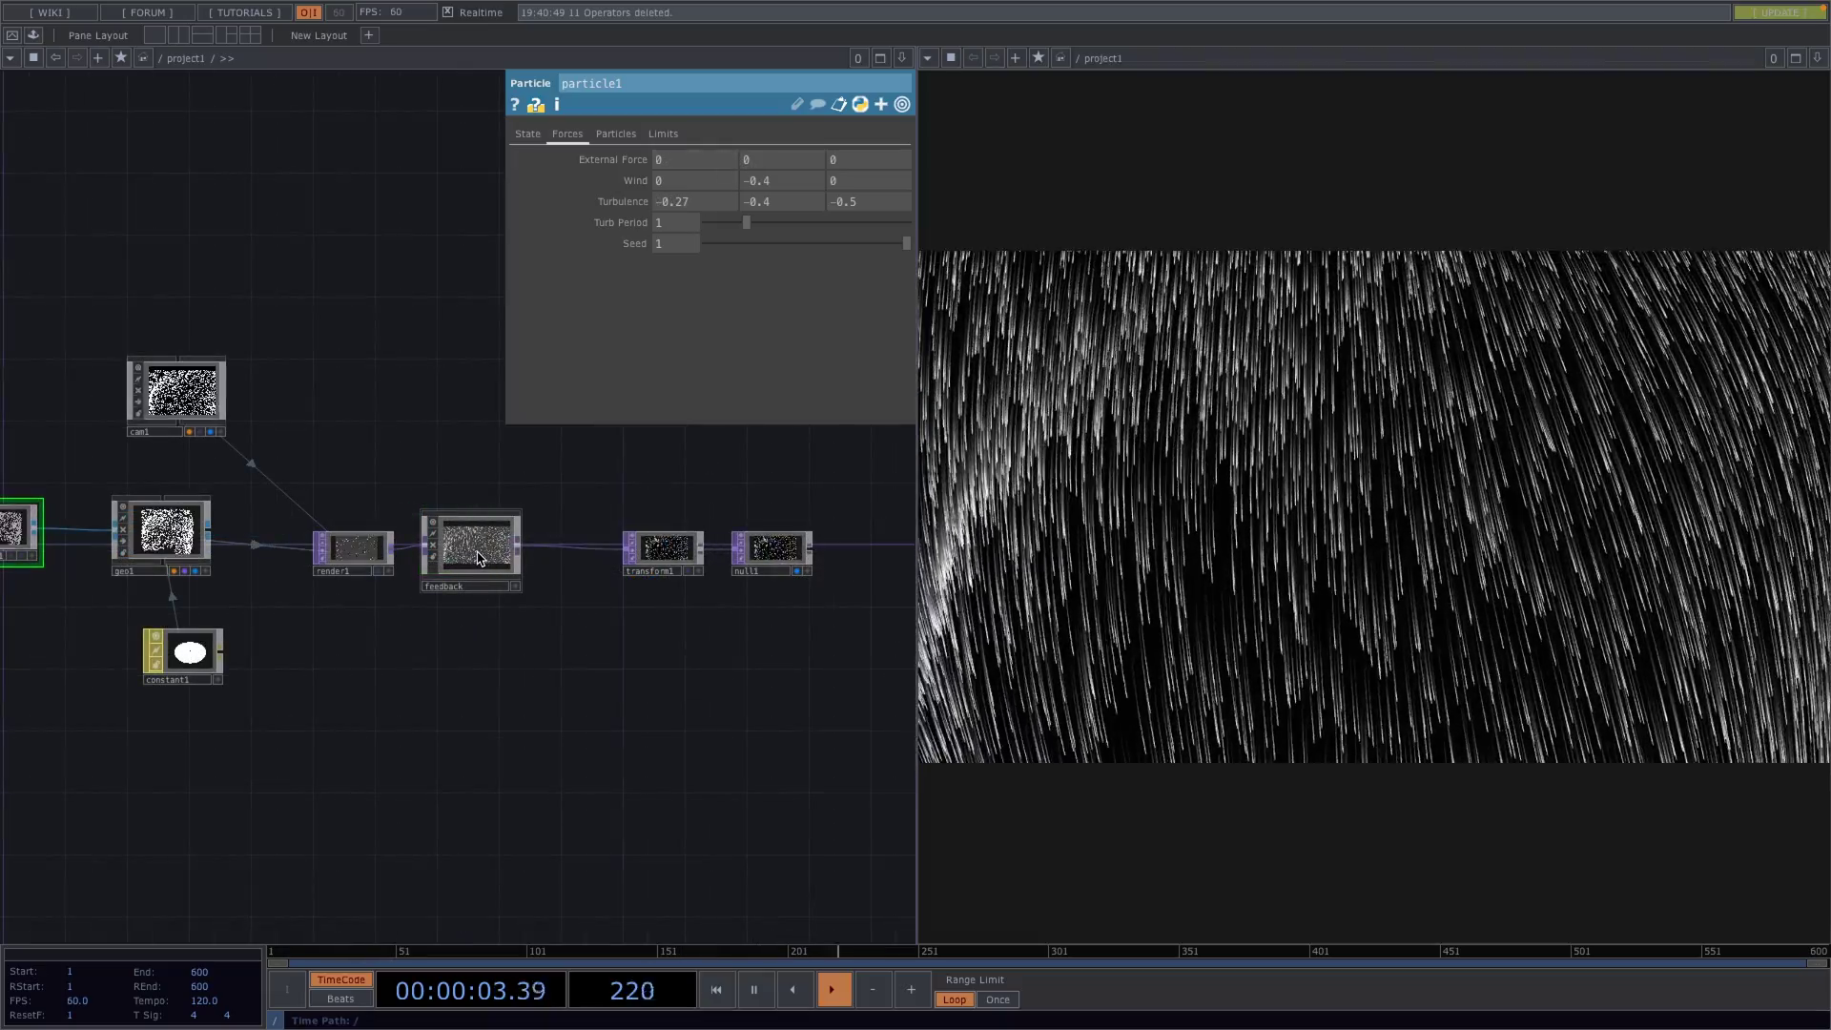
# - Enter the feedback component and move feedback1 and level1 lower in its network
pyautogui.click(477, 548)
pyautogui.press('i')
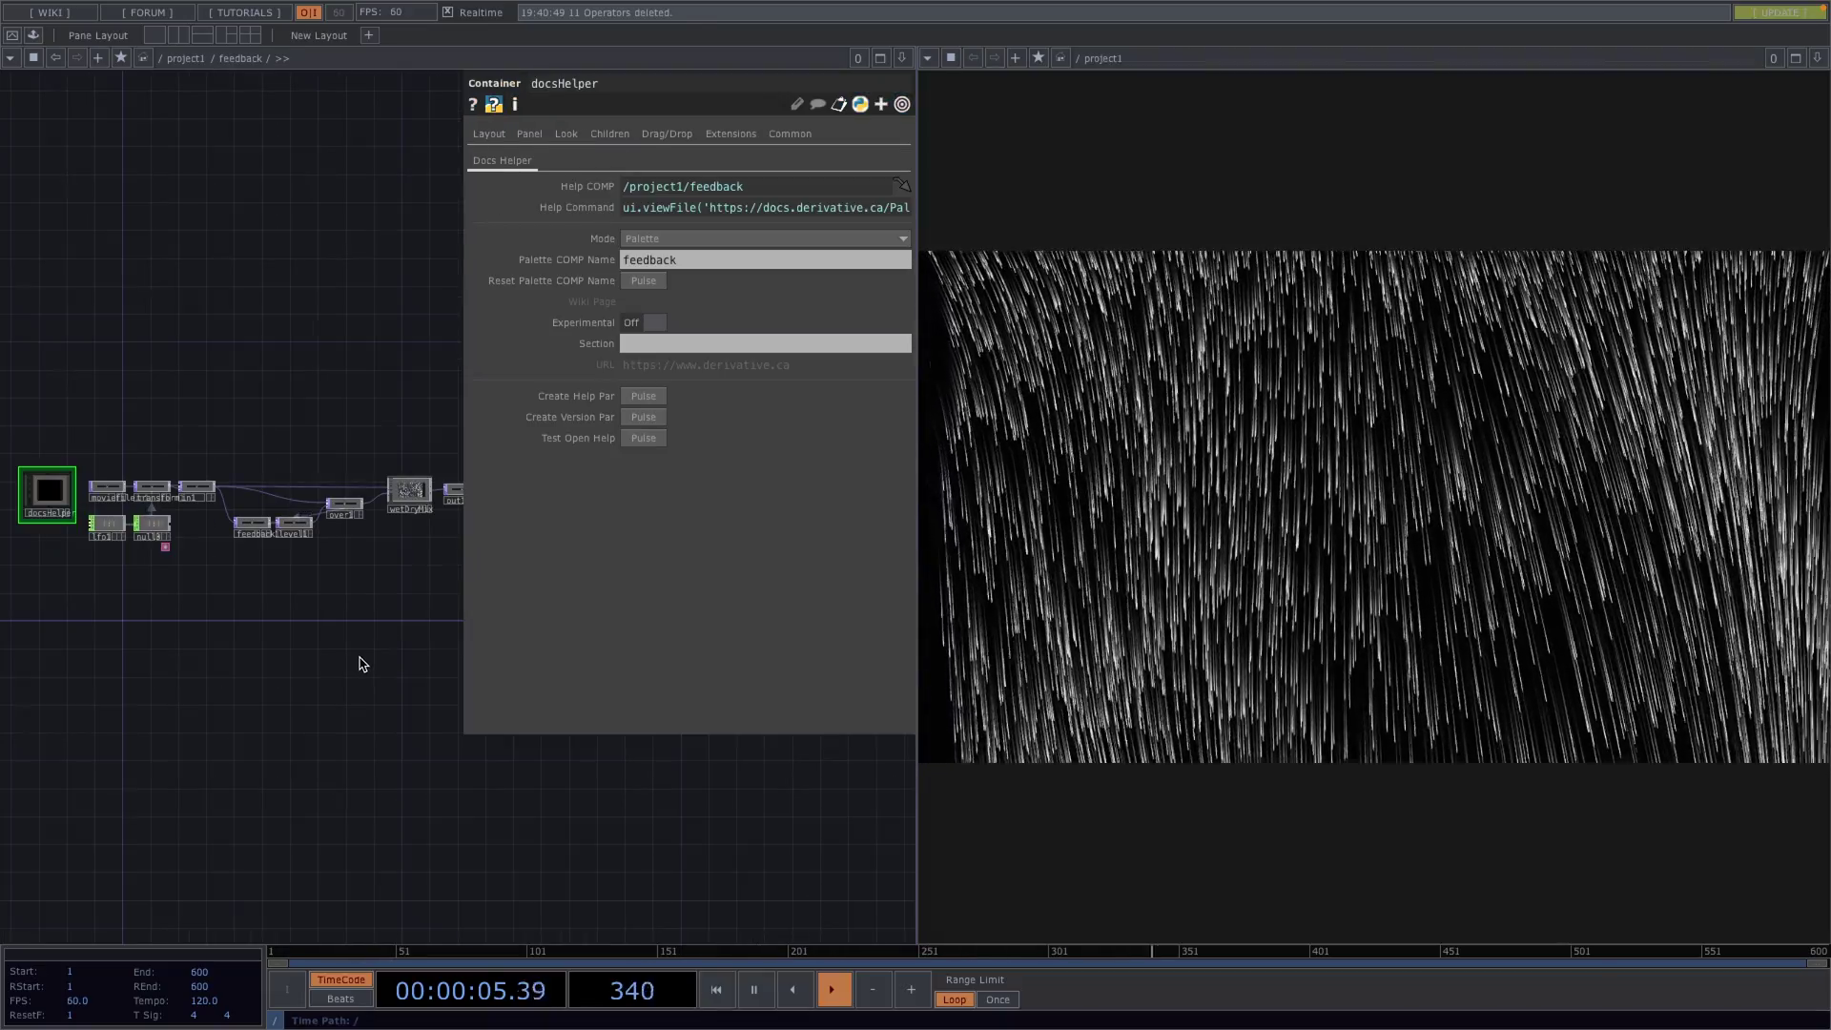
pyautogui.press('p')
pyautogui.scroll(6, 334, 569)
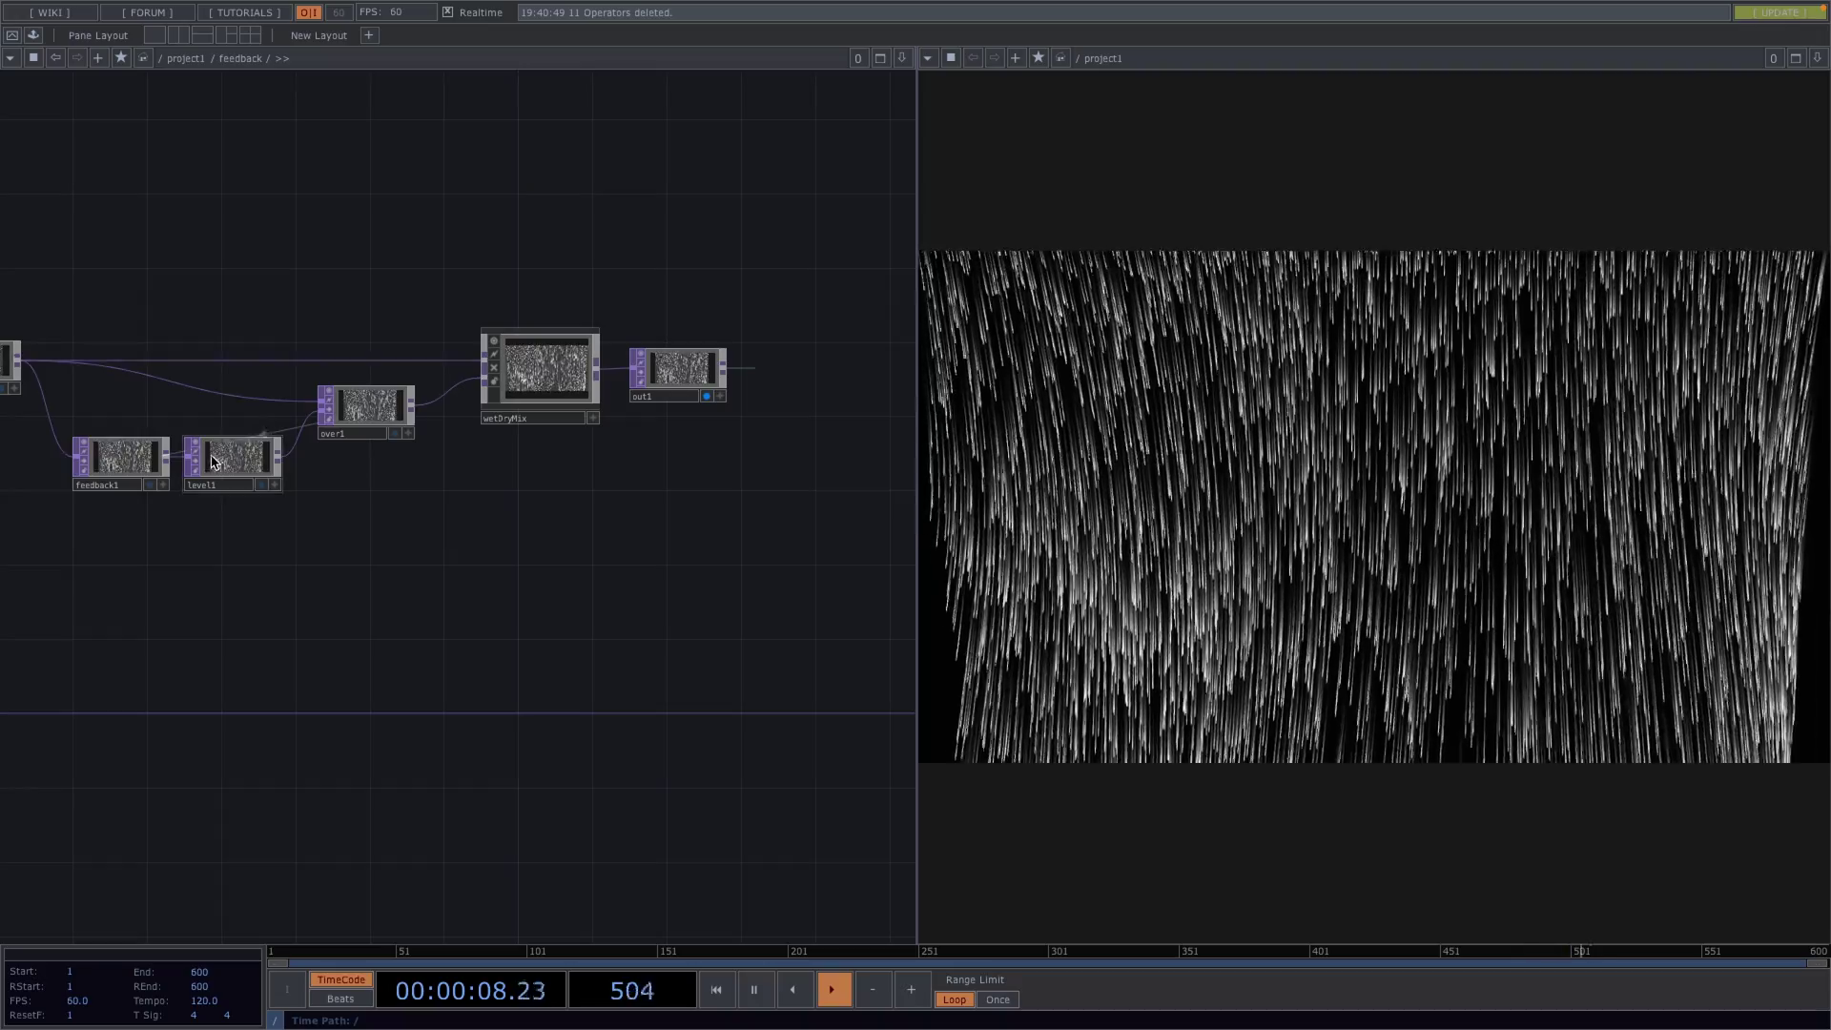
pyautogui.click(116, 458)
pyautogui.moveTo(41, 470); pyautogui.dragTo(150, 595)
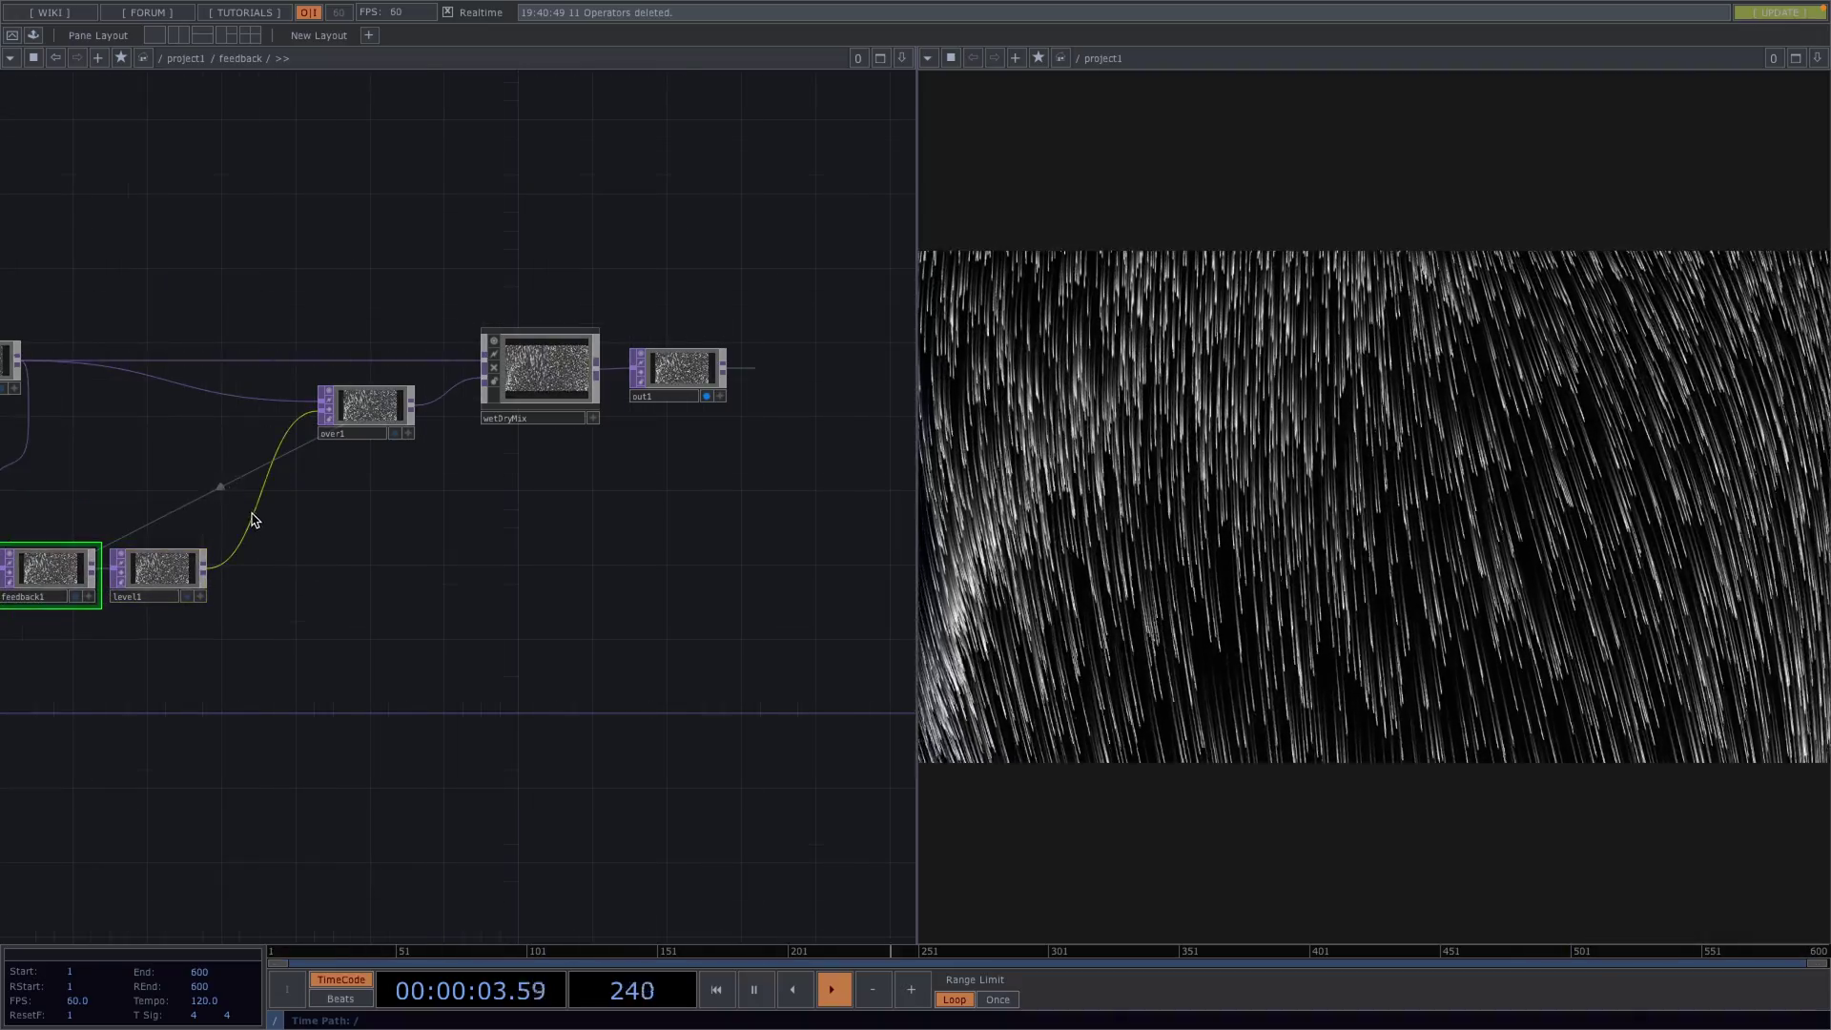
# - Insert a Displace TOP on the wire between level1 and over1
pyautogui.rightClick(253, 519)
pyautogui.click(291, 497)
pyautogui.write('displ')
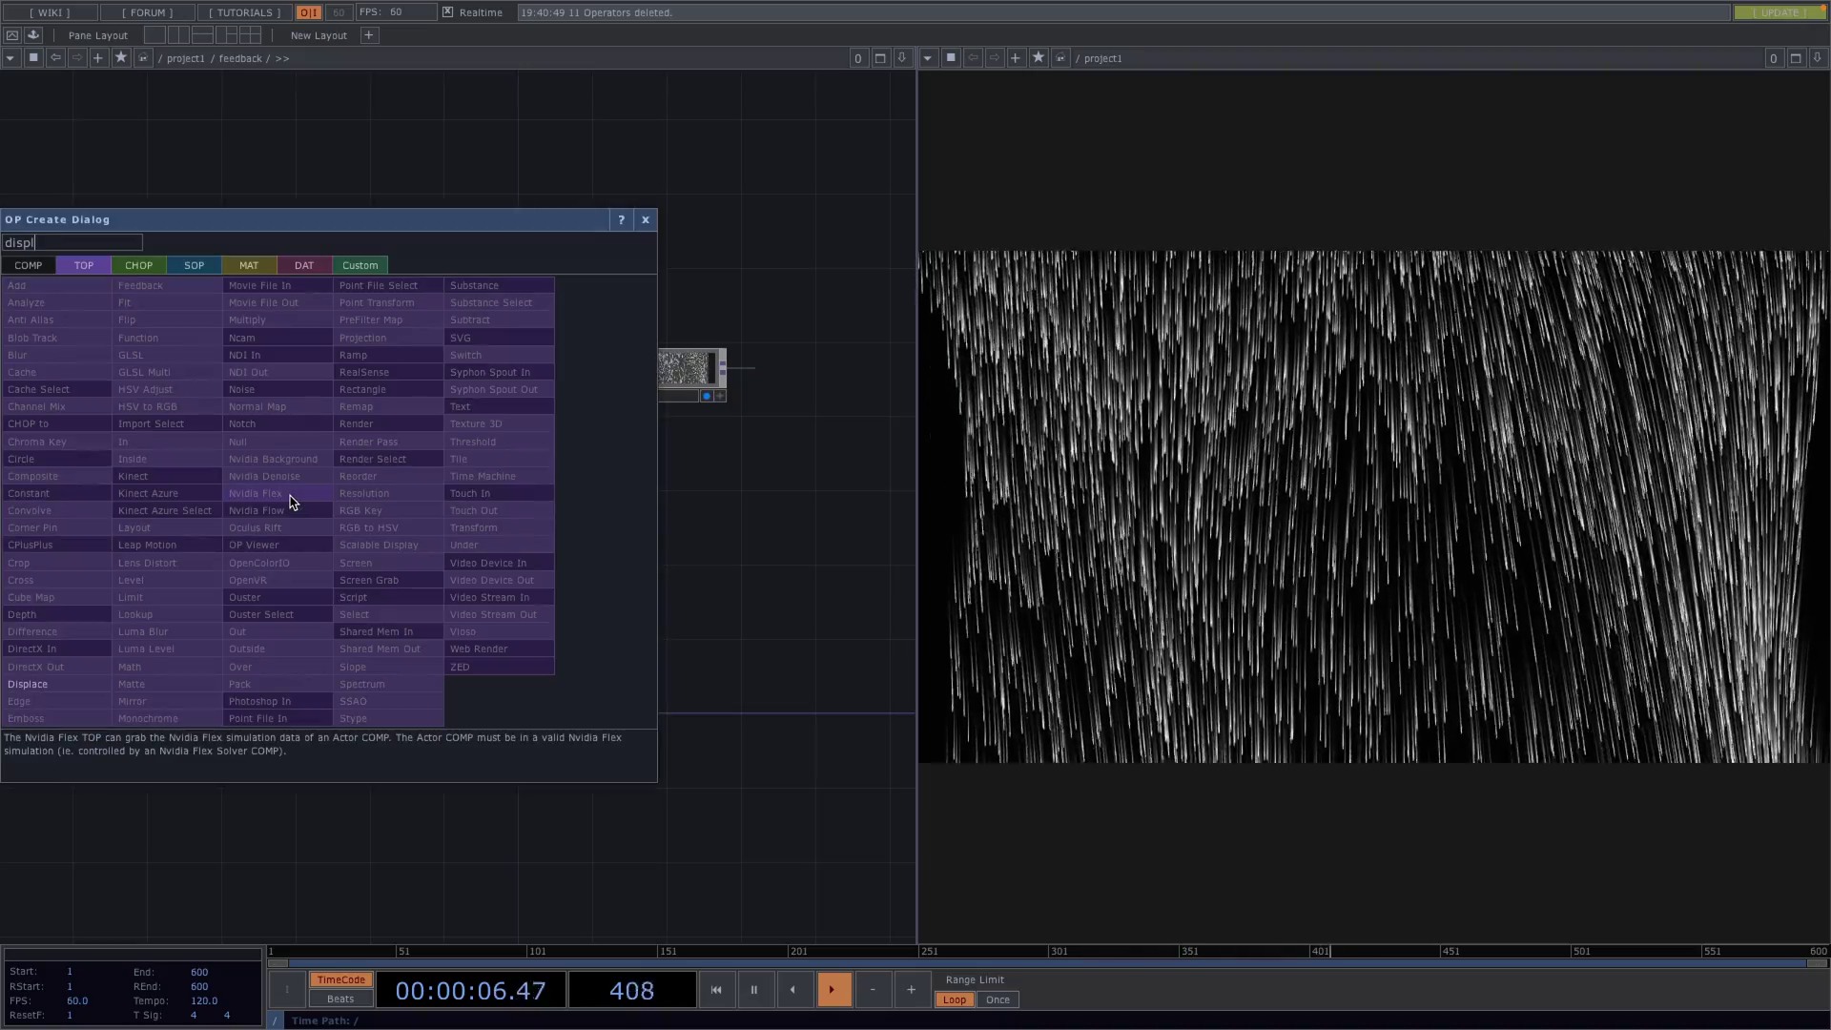
pyautogui.click(29, 684)
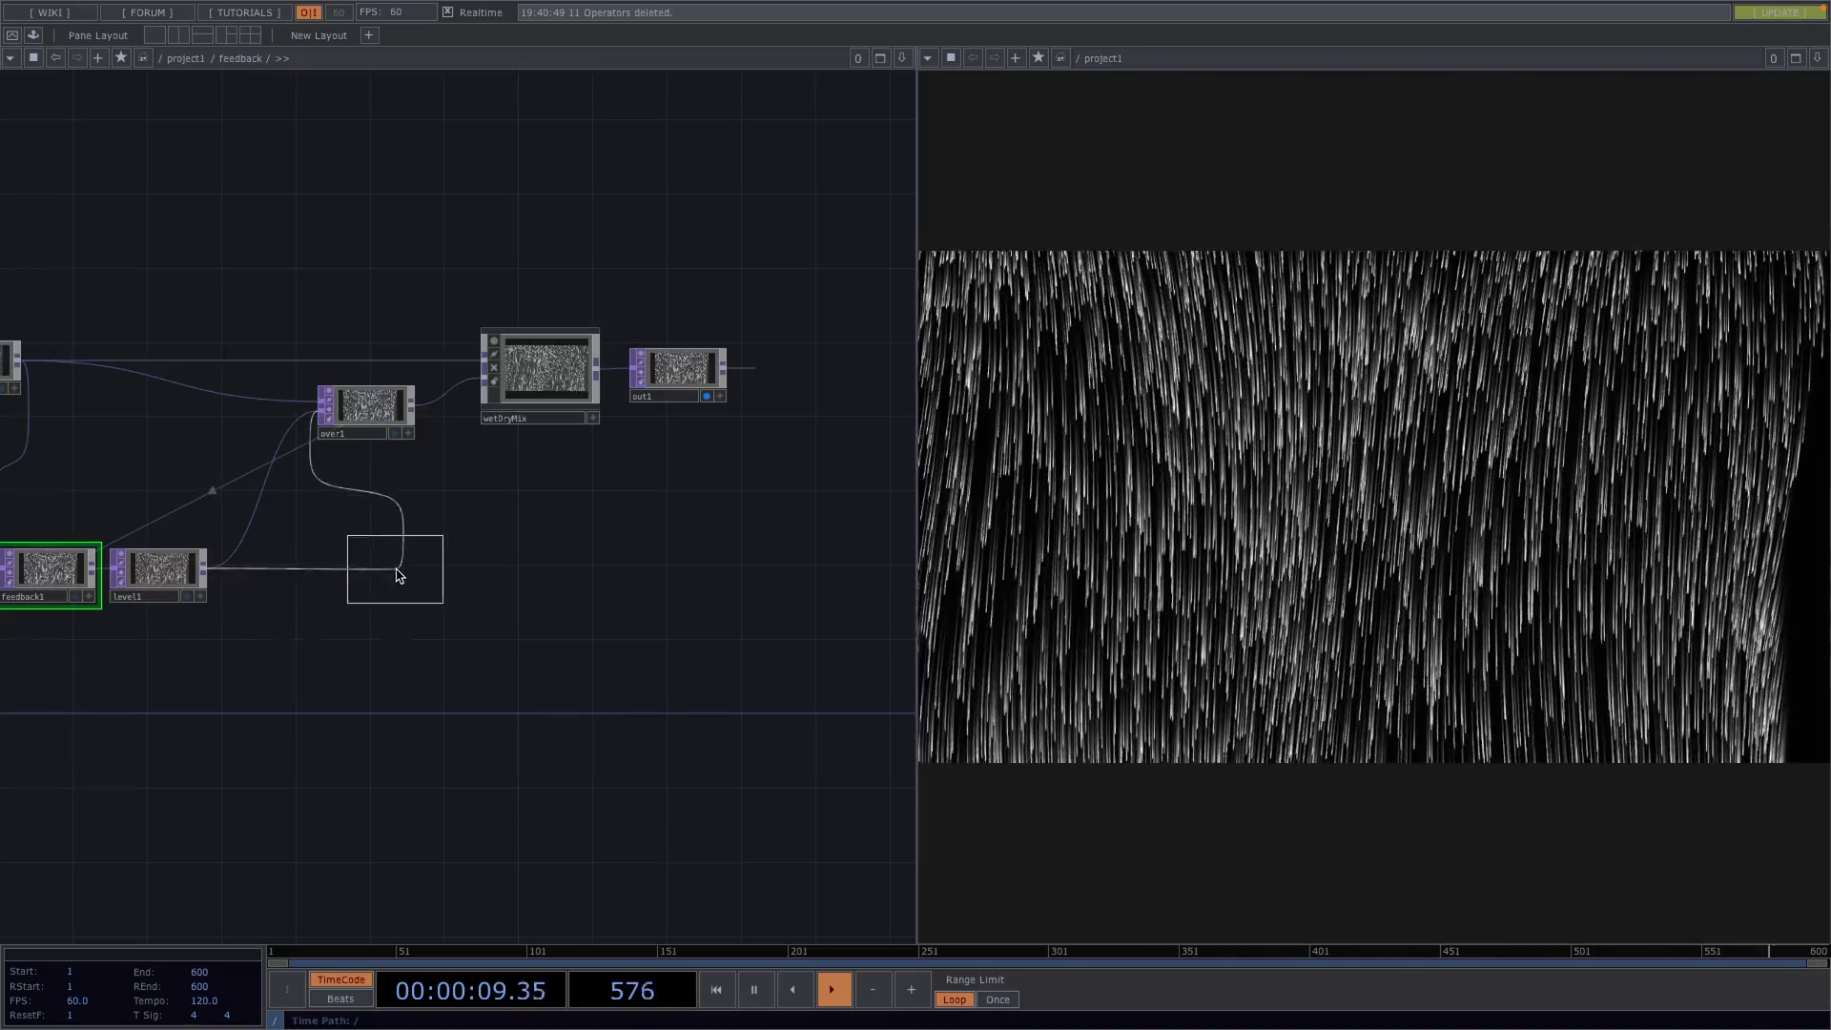
pyautogui.click(399, 575)
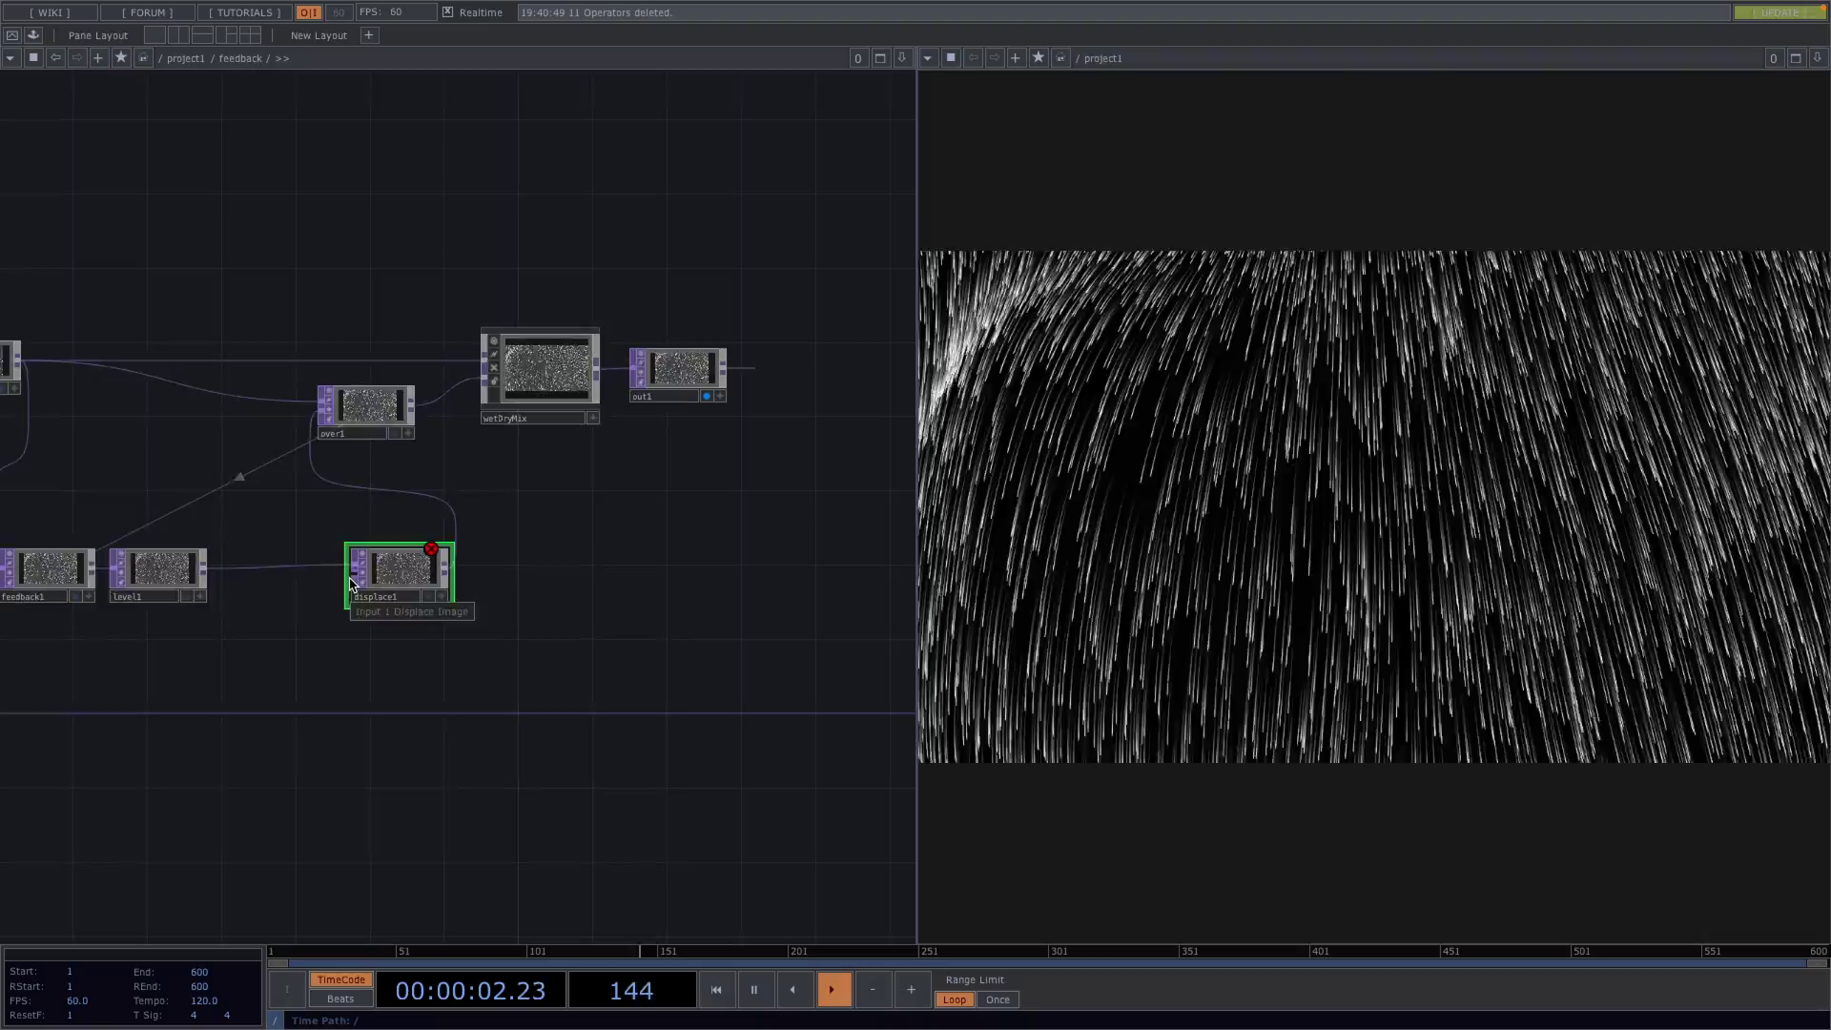
# - Feed a Noise TOP into displace1's second input and set Displace Weight to 0.001
pyautogui.rightClick(350, 585)
pyautogui.click(307, 489)
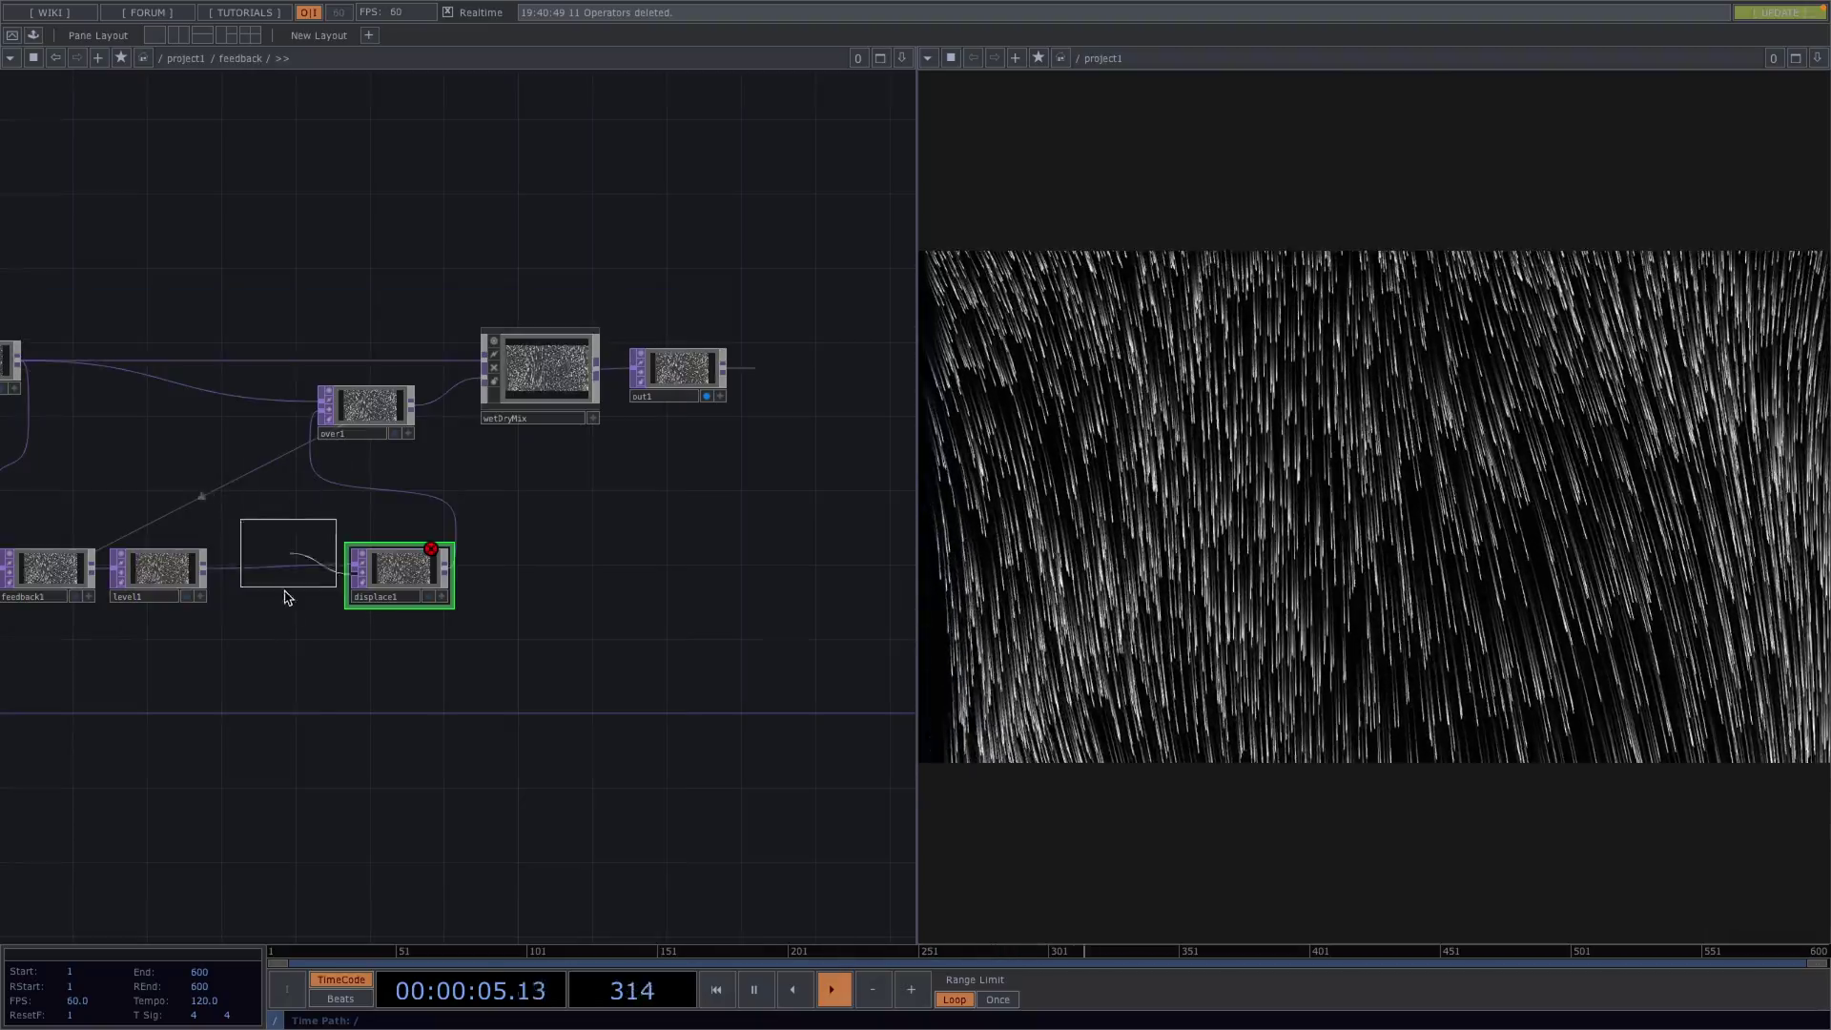
pyautogui.click(253, 710)
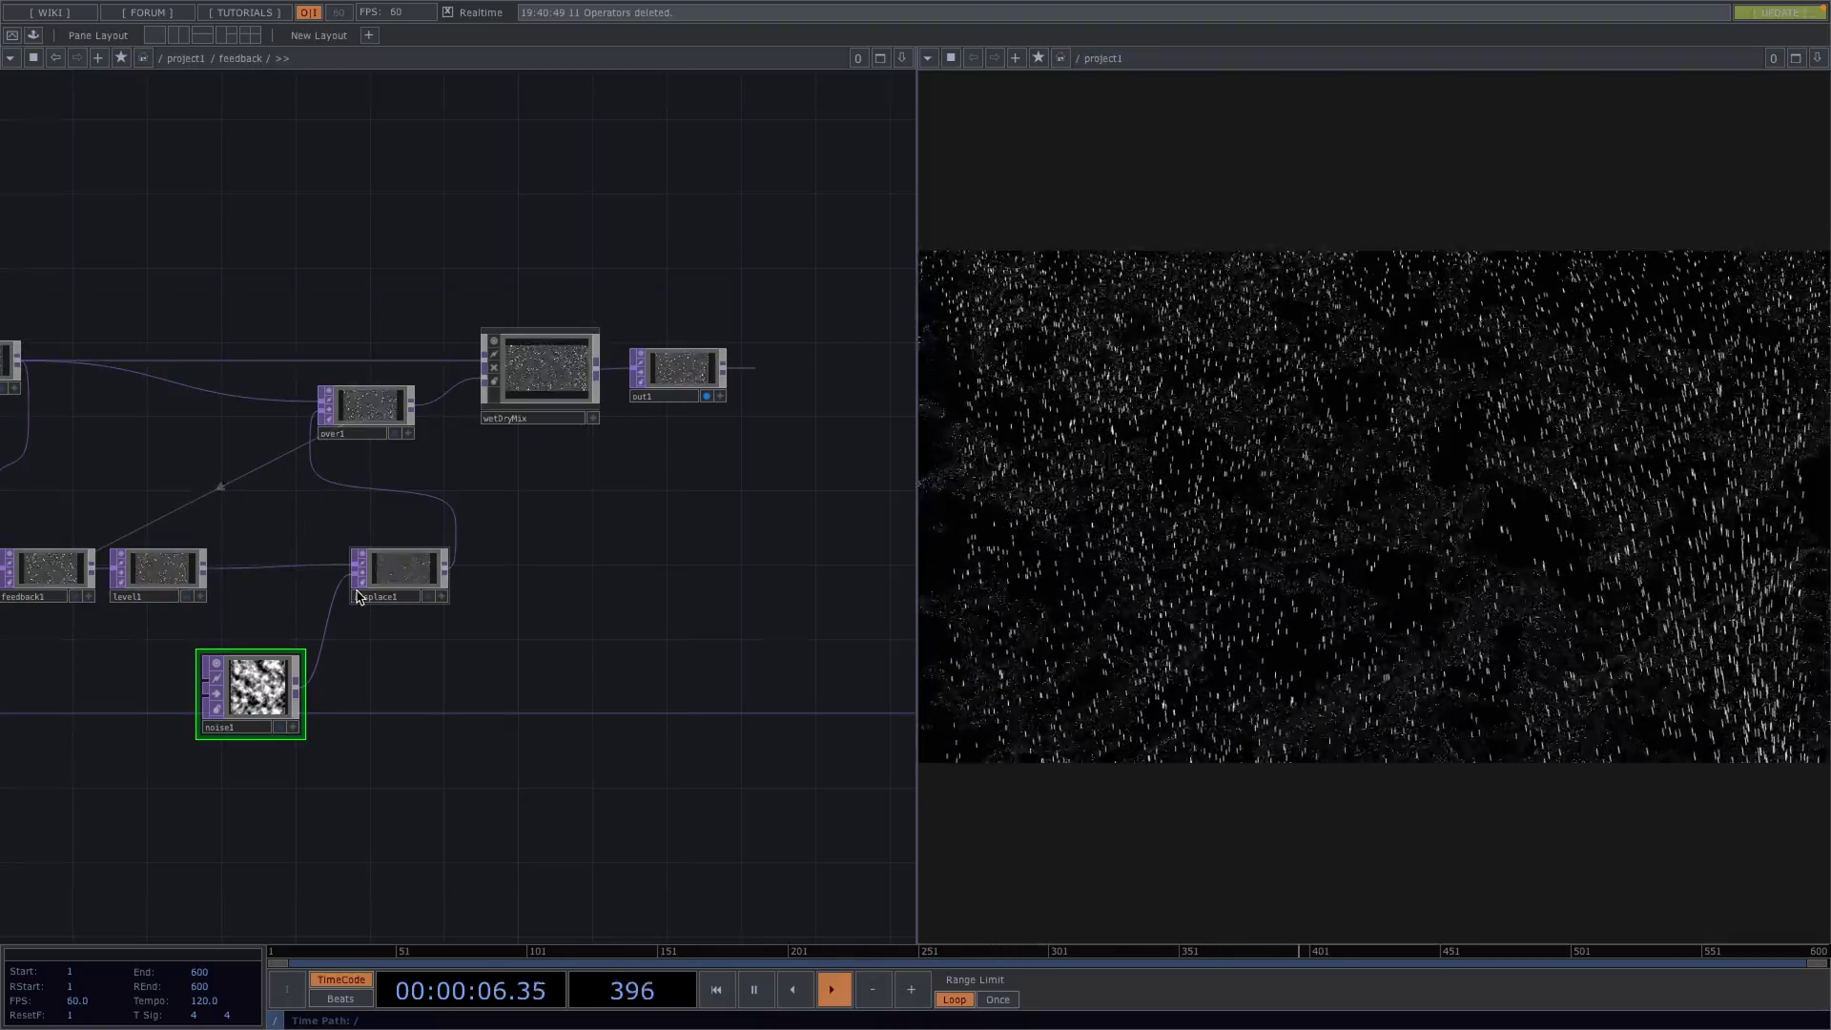
pyautogui.click(425, 586)
pyautogui.press('p')
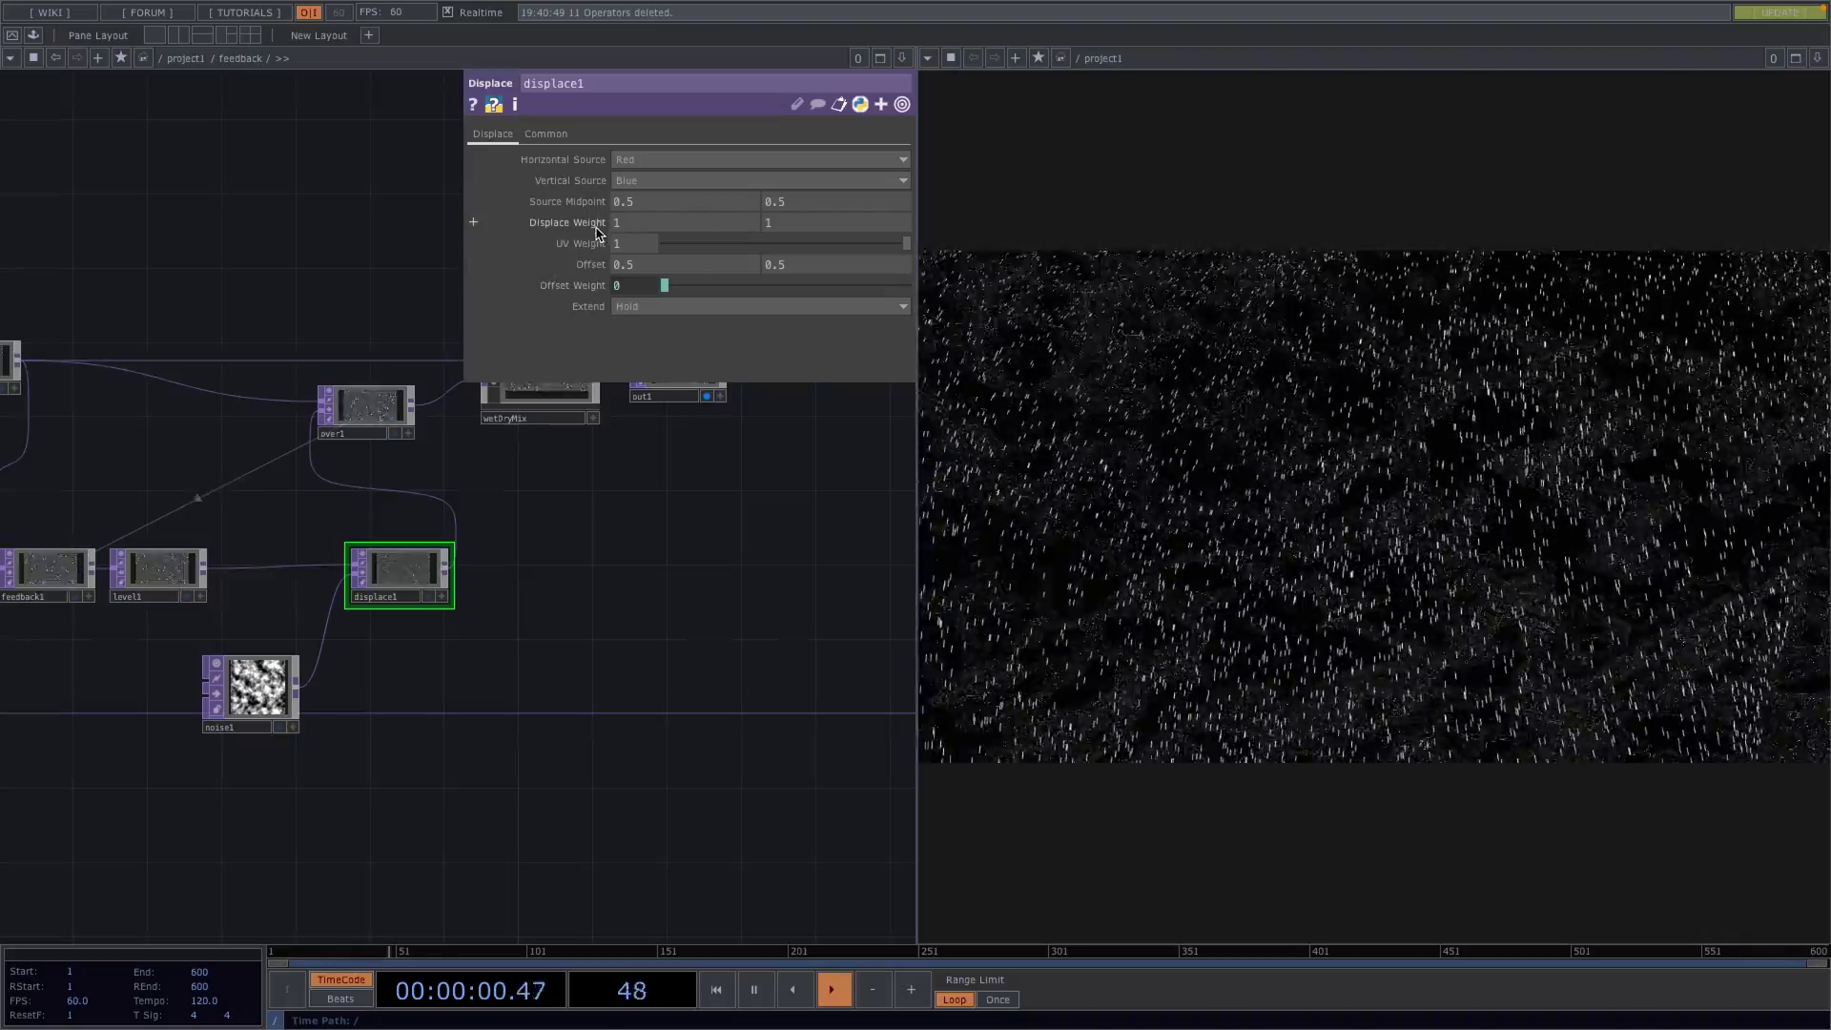
pyautogui.moveTo(598, 232)
pyautogui.mouseDown(button='middle')
pyautogui.moveTo(581, 203)
pyautogui.moveTo(599, 248)
pyautogui.moveTo(592, 191)
pyautogui.mouseUp(button='middle')
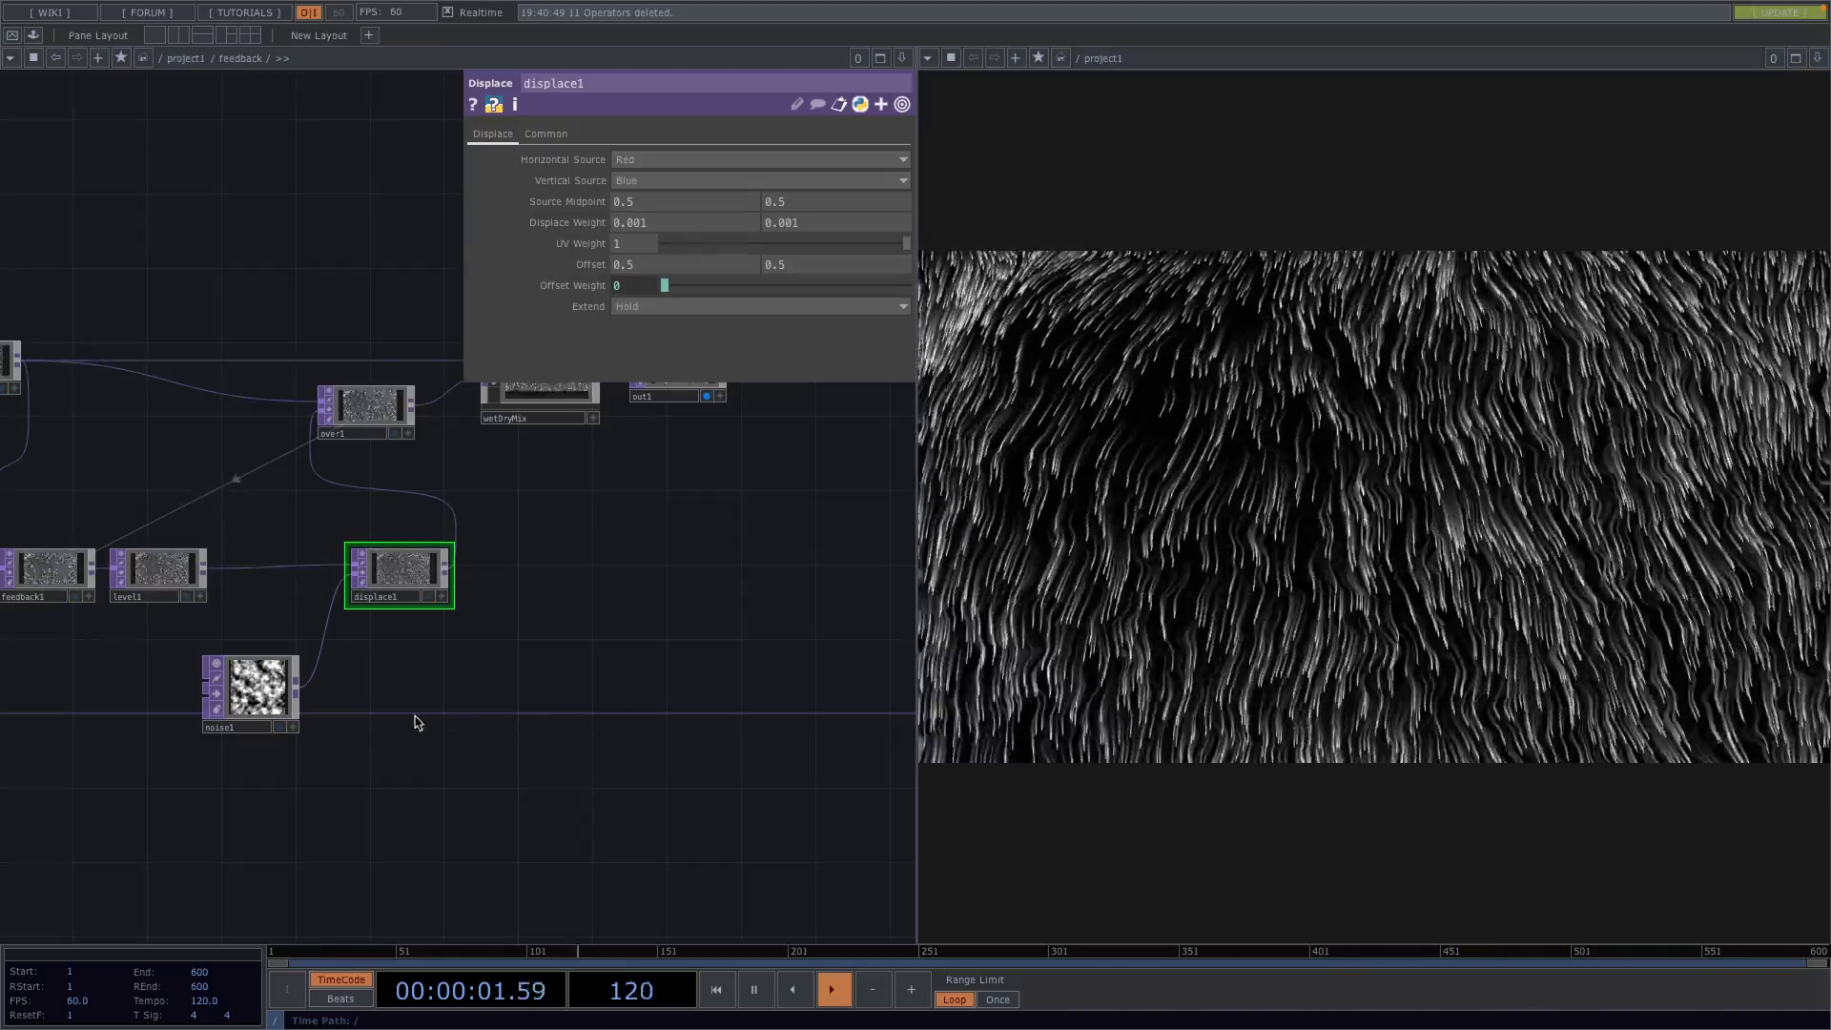
# - Turn noise1's Monochrome off, raise Period to 2 and lower Harmonics toward 0
pyautogui.click(281, 682)
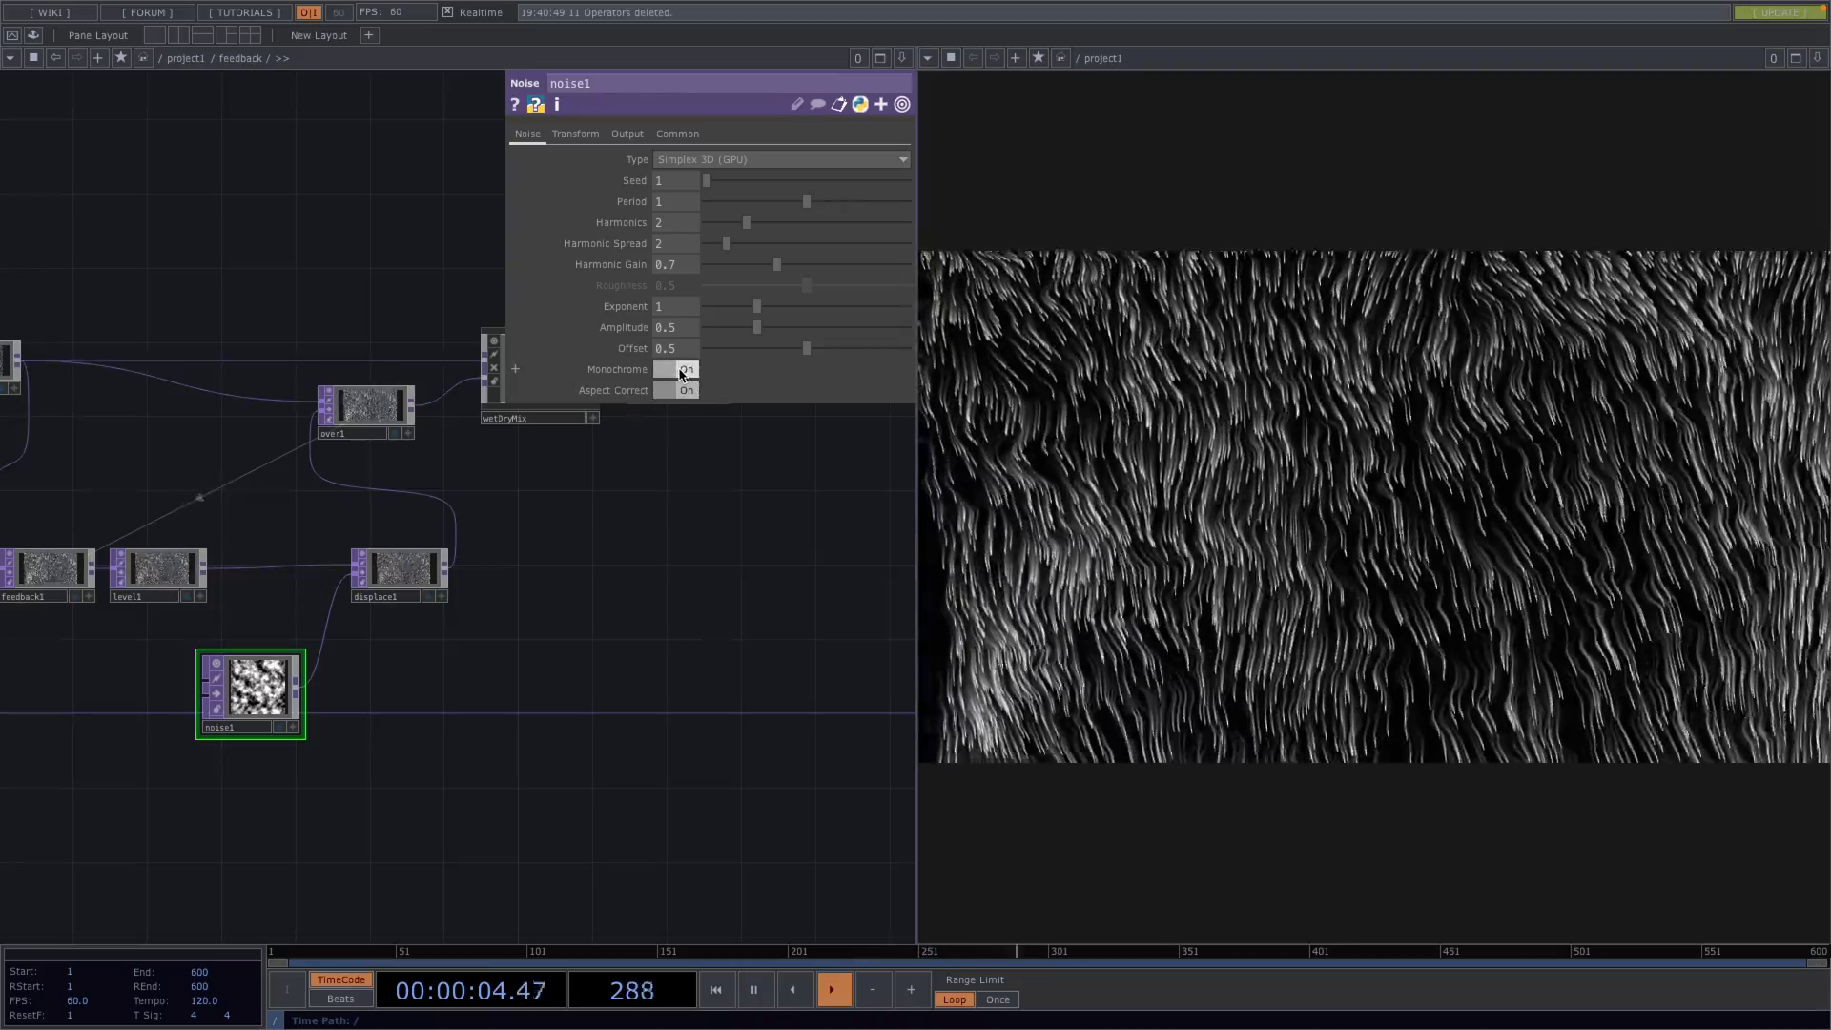
pyautogui.click(678, 369)
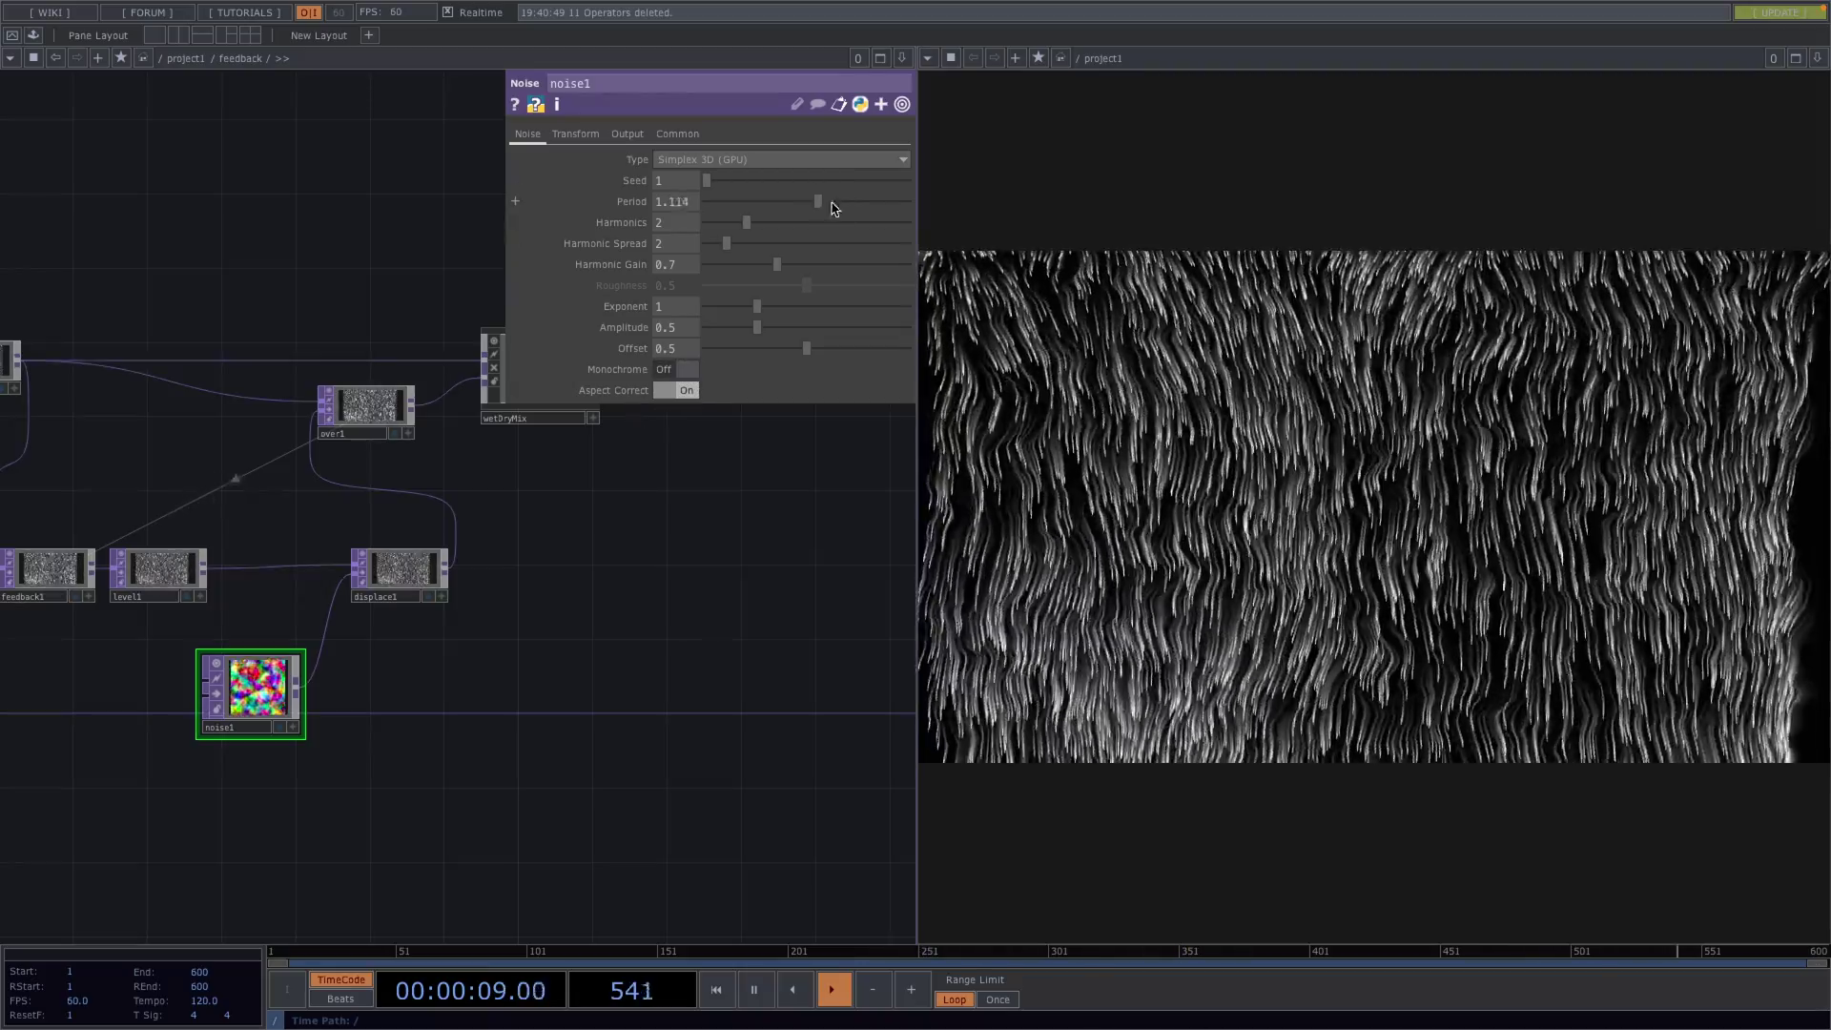
pyautogui.moveTo(807, 201); pyautogui.dragTo(905, 202)
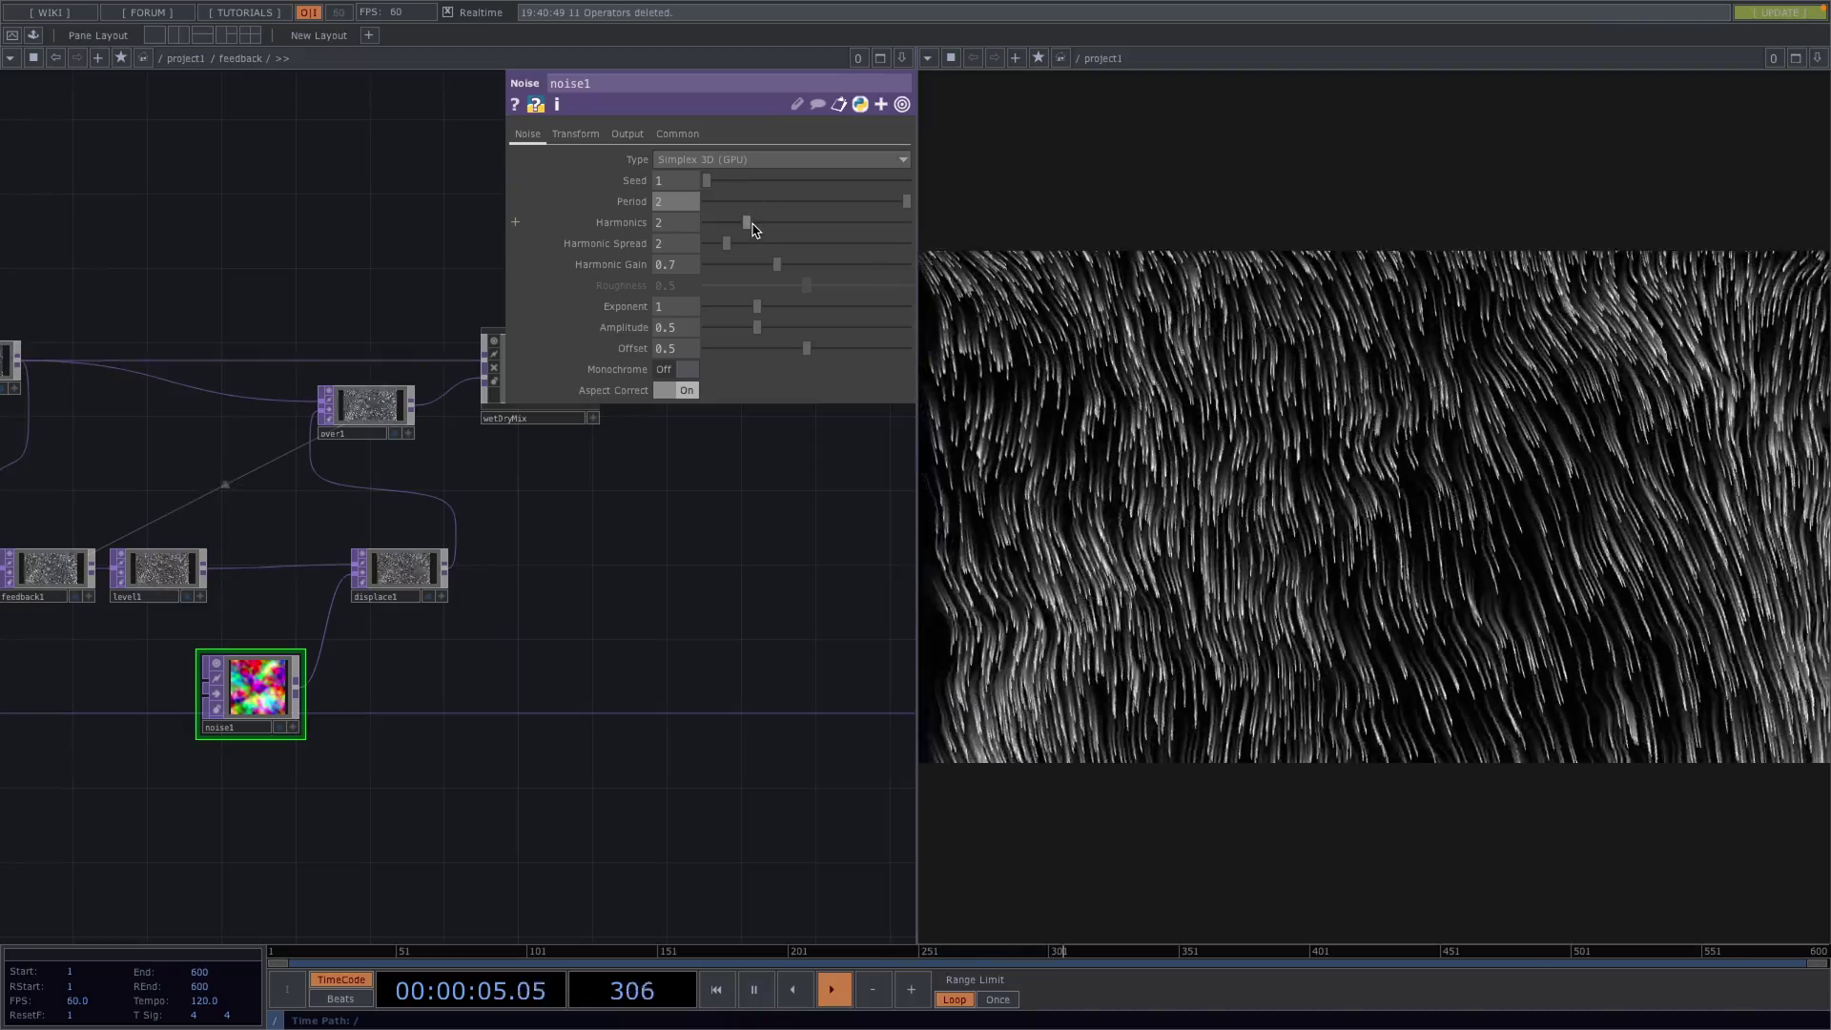
pyautogui.moveTo(751, 222); pyautogui.dragTo(834, 245)
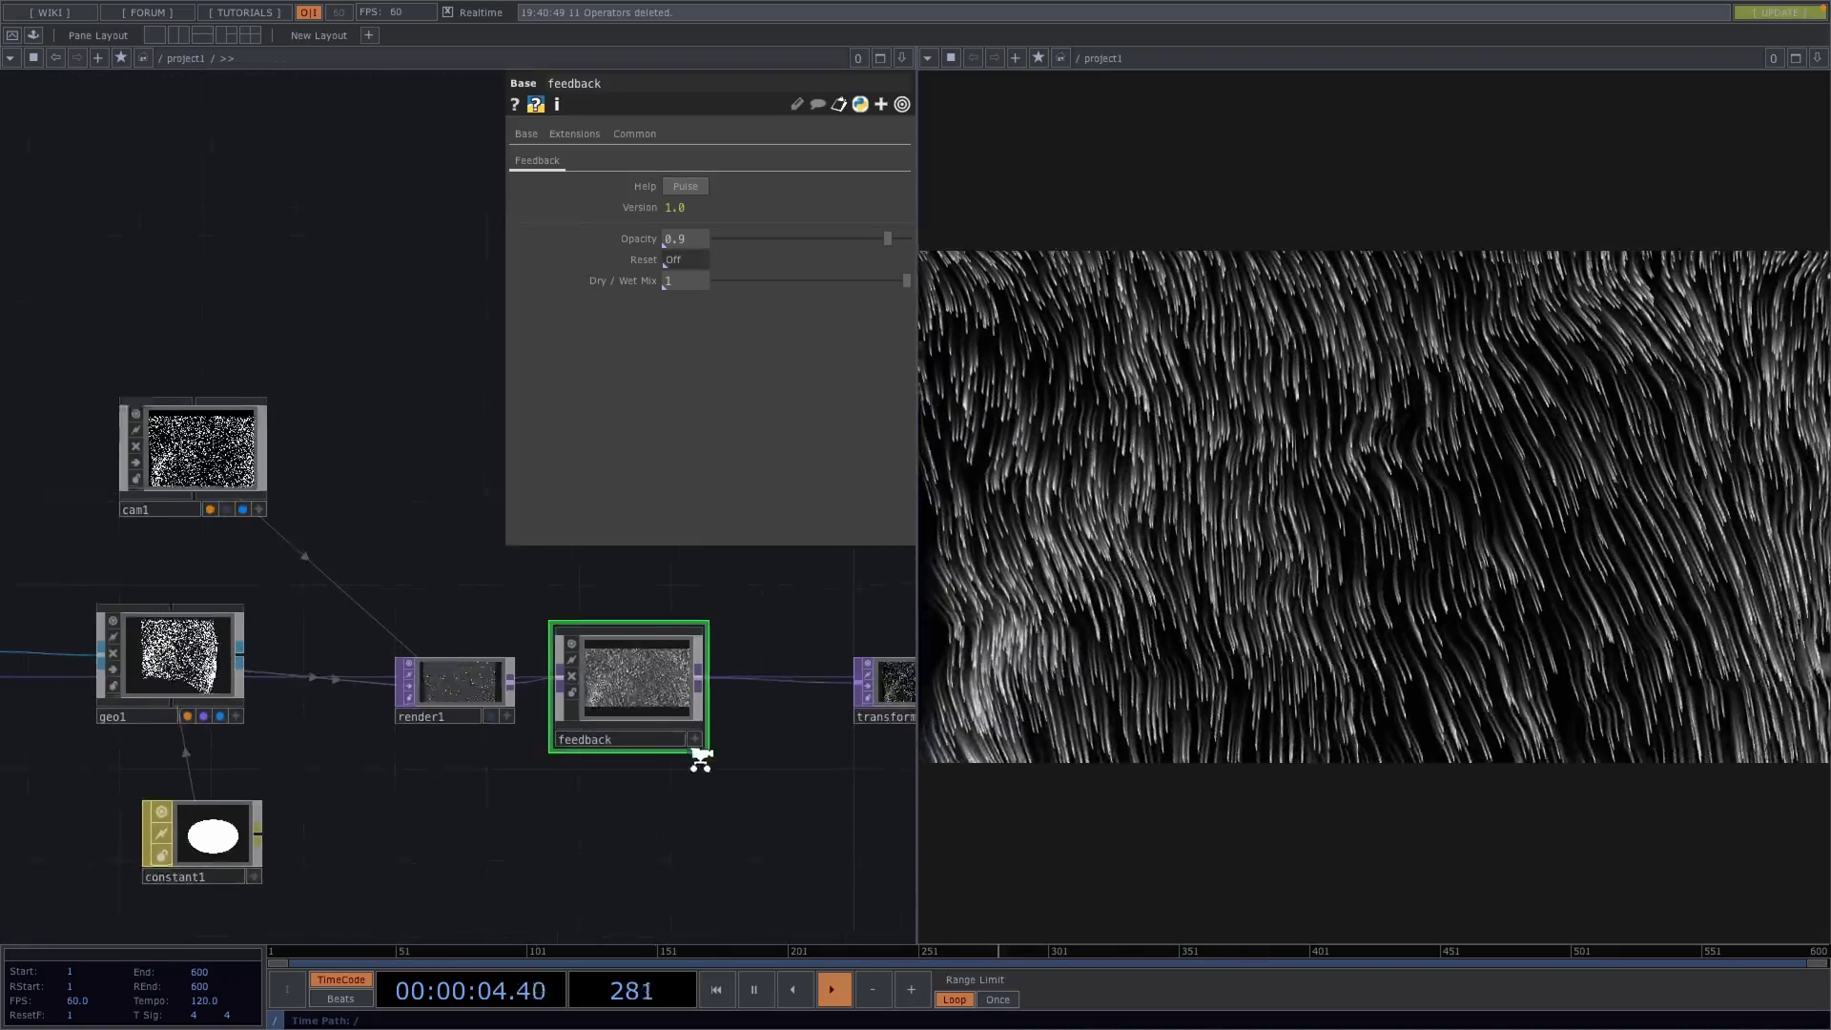
# - Shift transform1 and null1 to the right to make room after feedback
pyautogui.moveTo(592, 772); pyautogui.dragTo(291, 779)
pyautogui.scroll(-3, 291, 779)
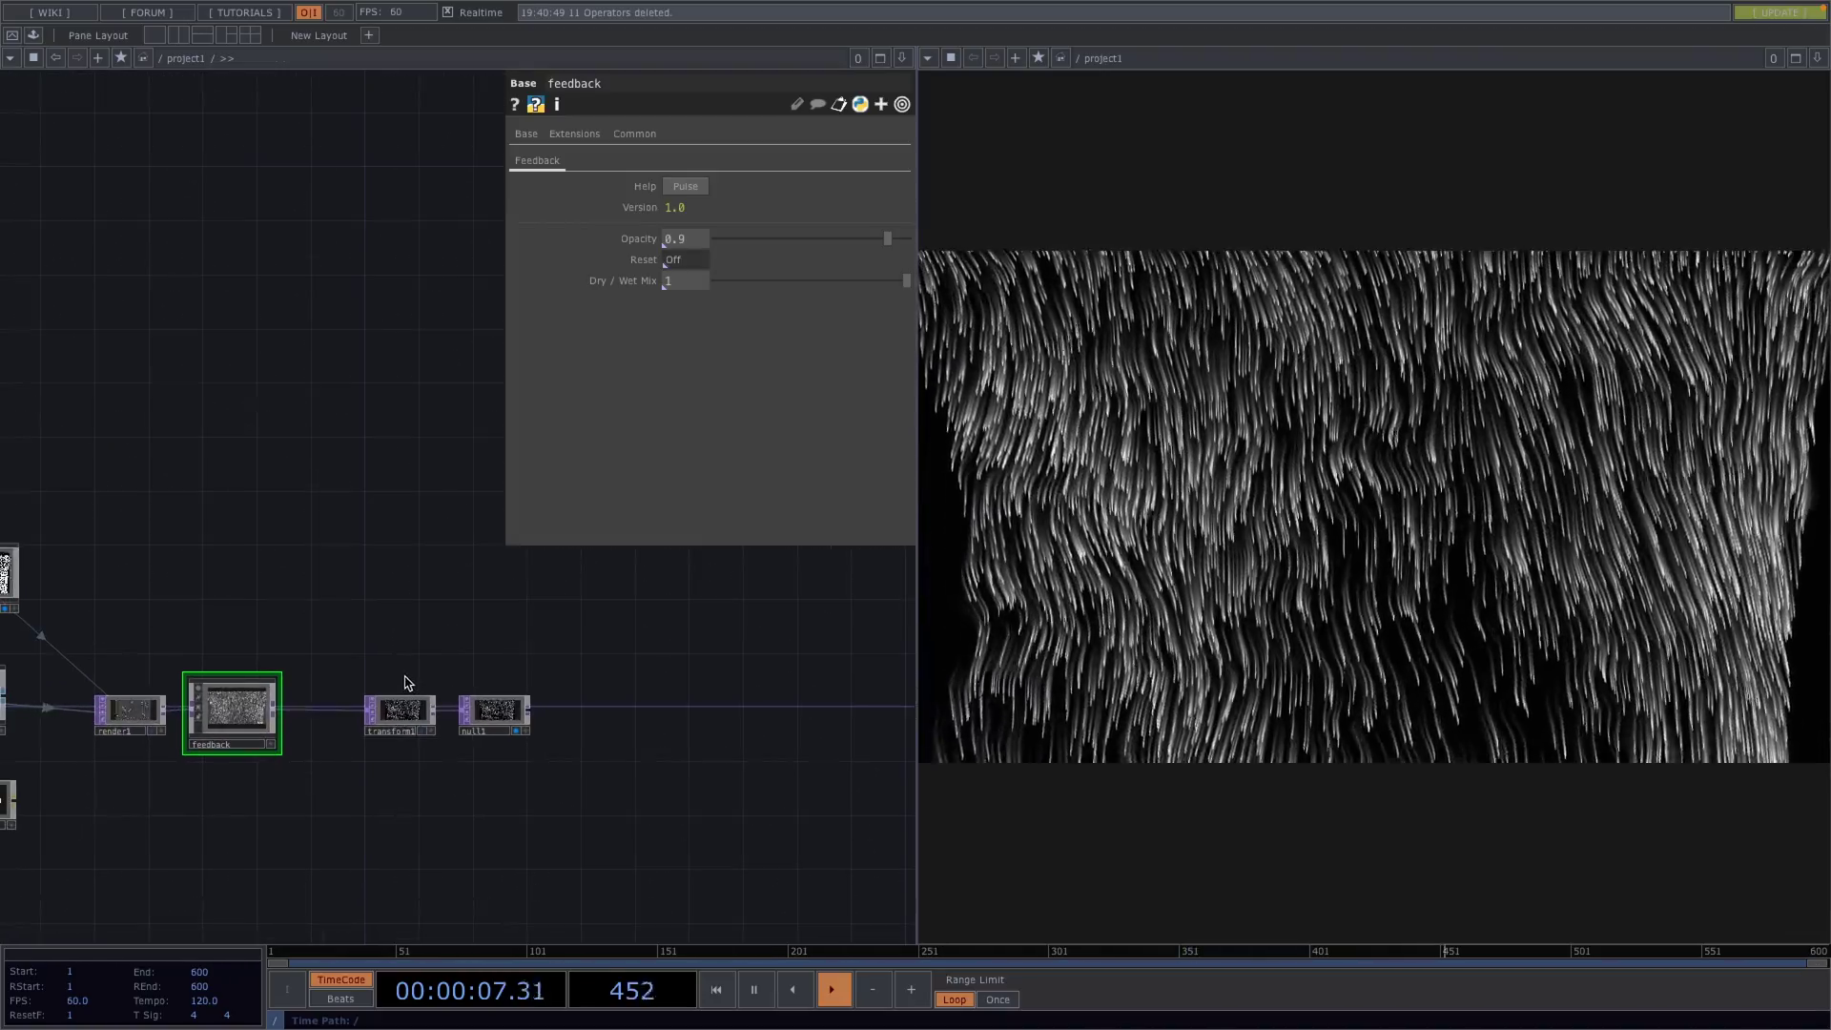
pyautogui.click(398, 710)
pyautogui.moveTo(376, 666); pyautogui.dragTo(699, 710)
pyautogui.moveTo(411, 765); pyautogui.dragTo(552, 633)
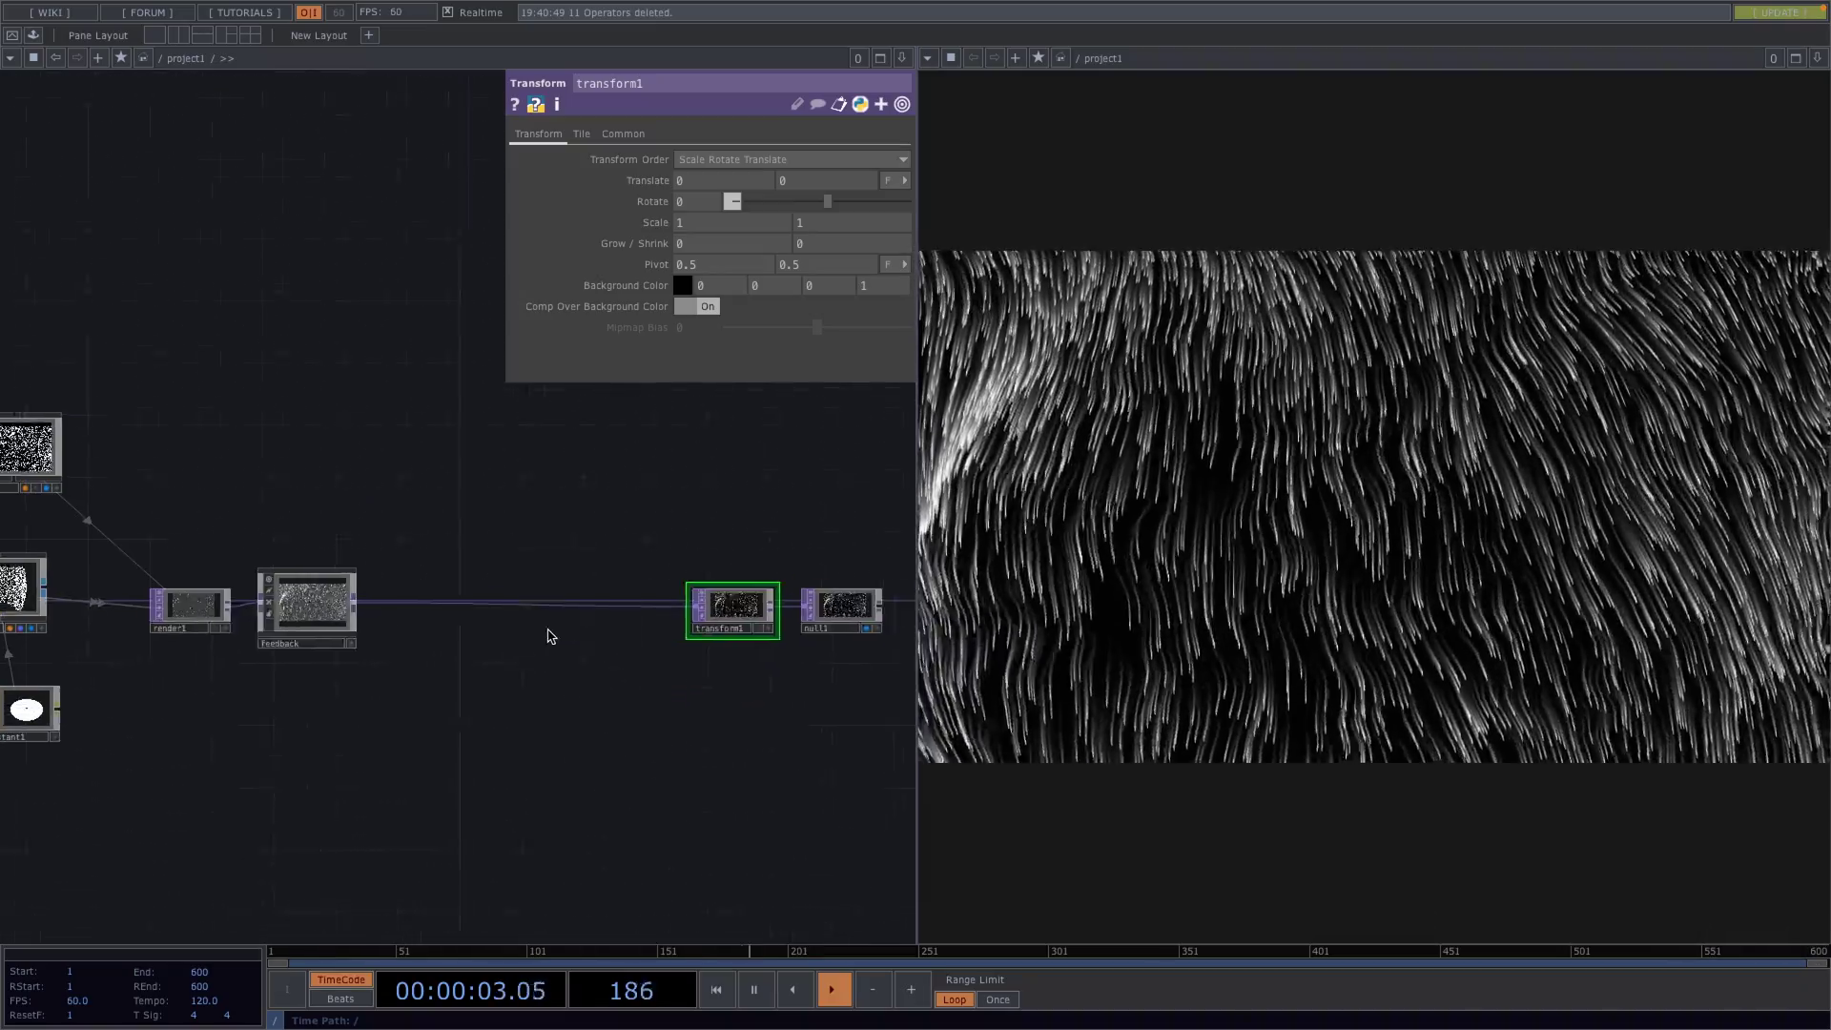
pyautogui.scroll(1, 511, 584)
# - Choose a Lookup operator to insert into the feedback–transform1 wire
pyautogui.rightClick(523, 577)
pyautogui.click(572, 549)
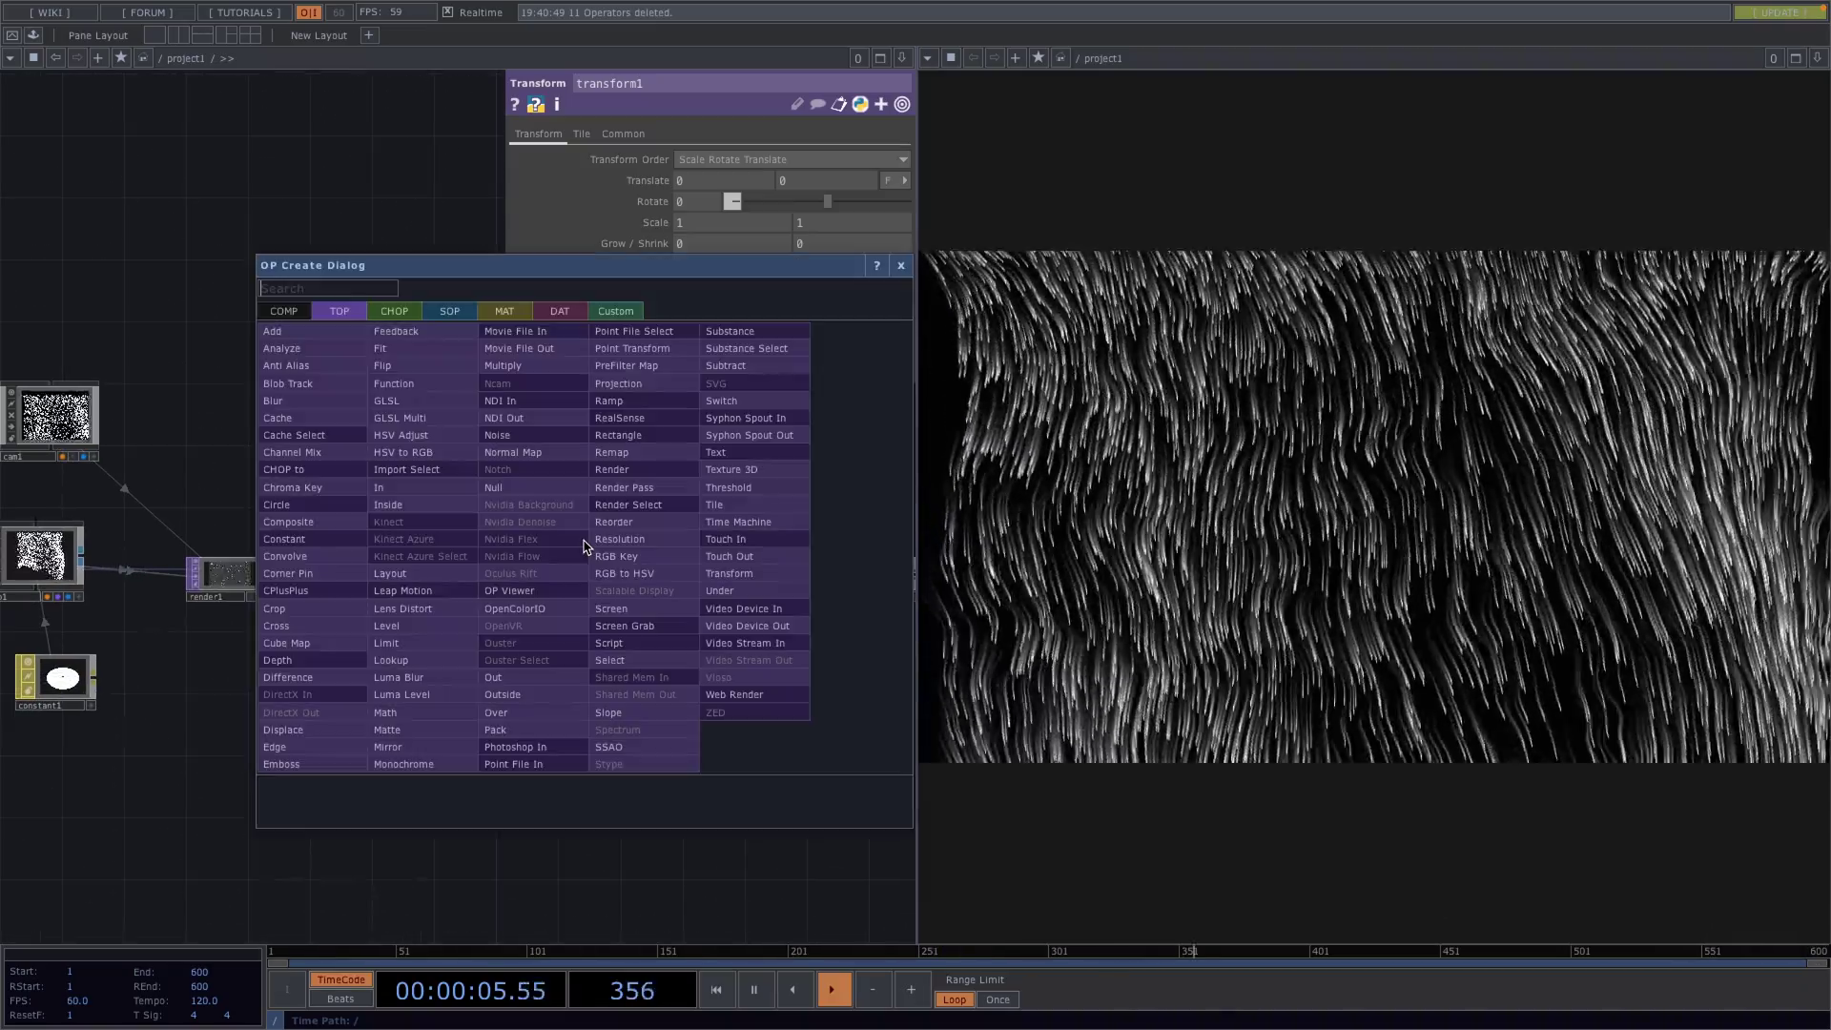
pyautogui.write('lo')
pyautogui.click(413, 658)
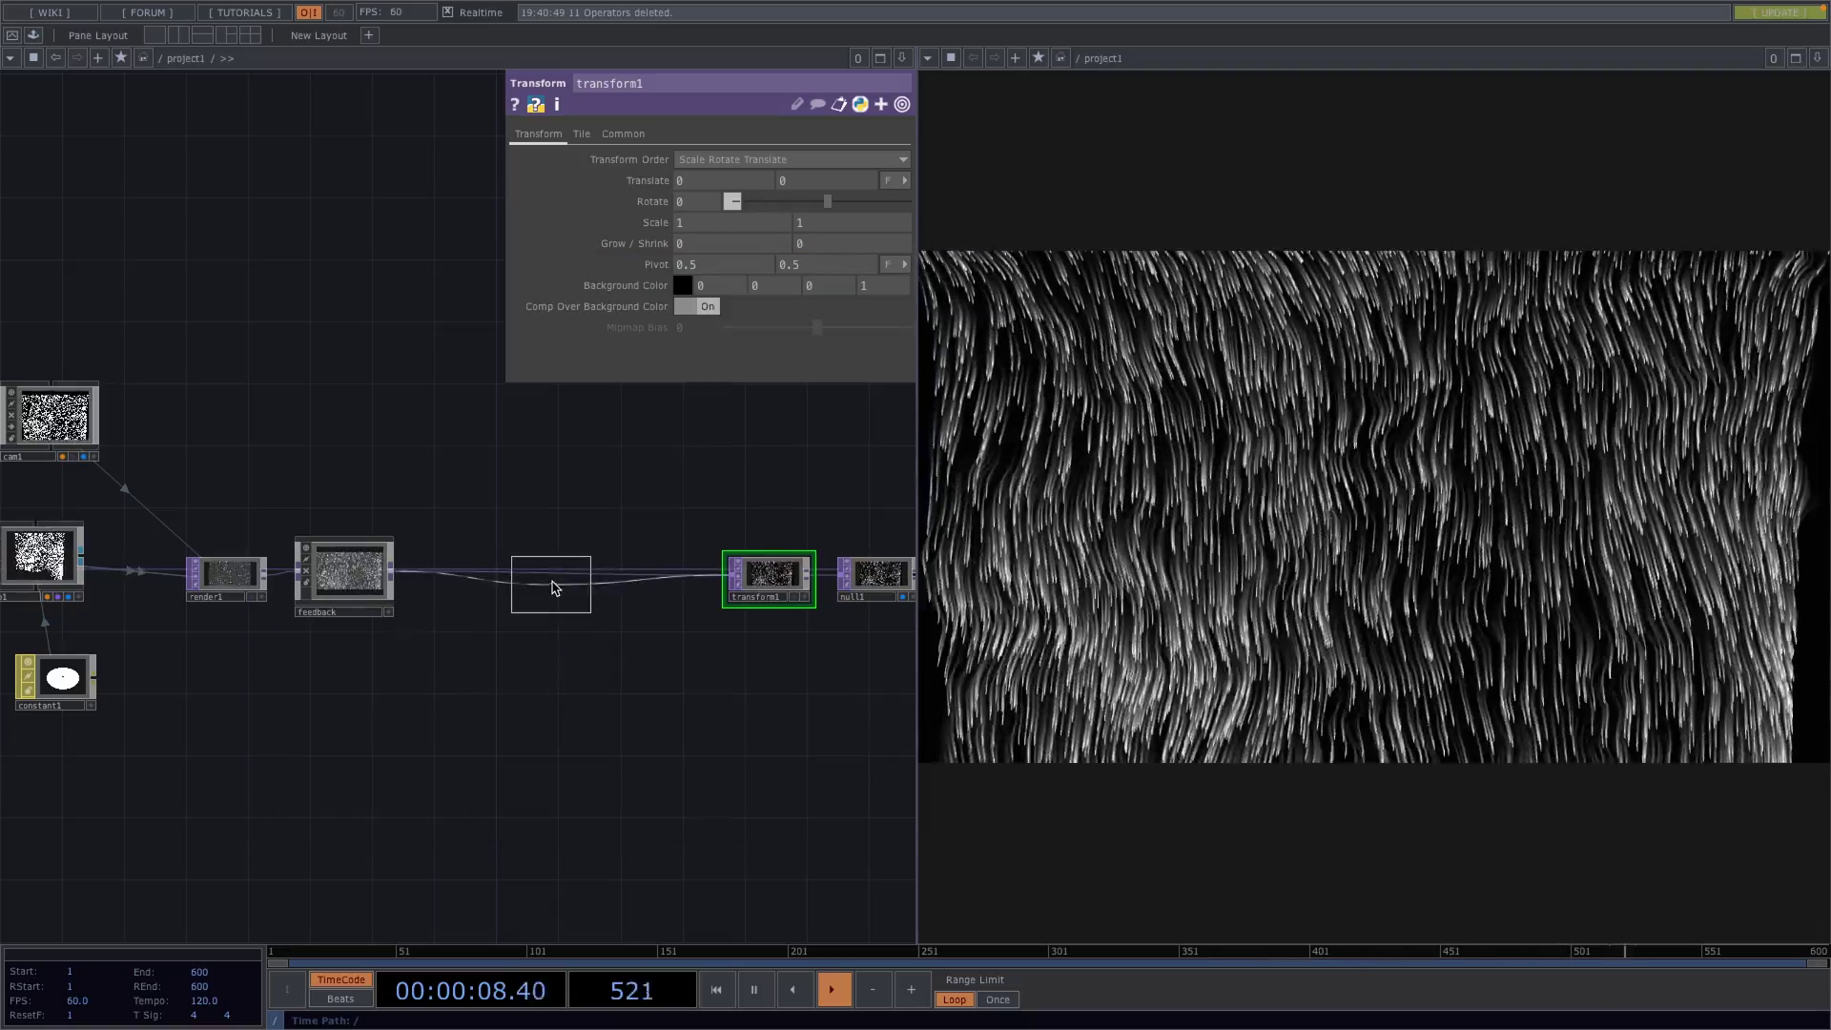
# - Place lookup1 on the wire and add a Ramp TOP into its second input
pyautogui.click(546, 585)
pyautogui.rightClick(512, 585)
pyautogui.write('ramp')
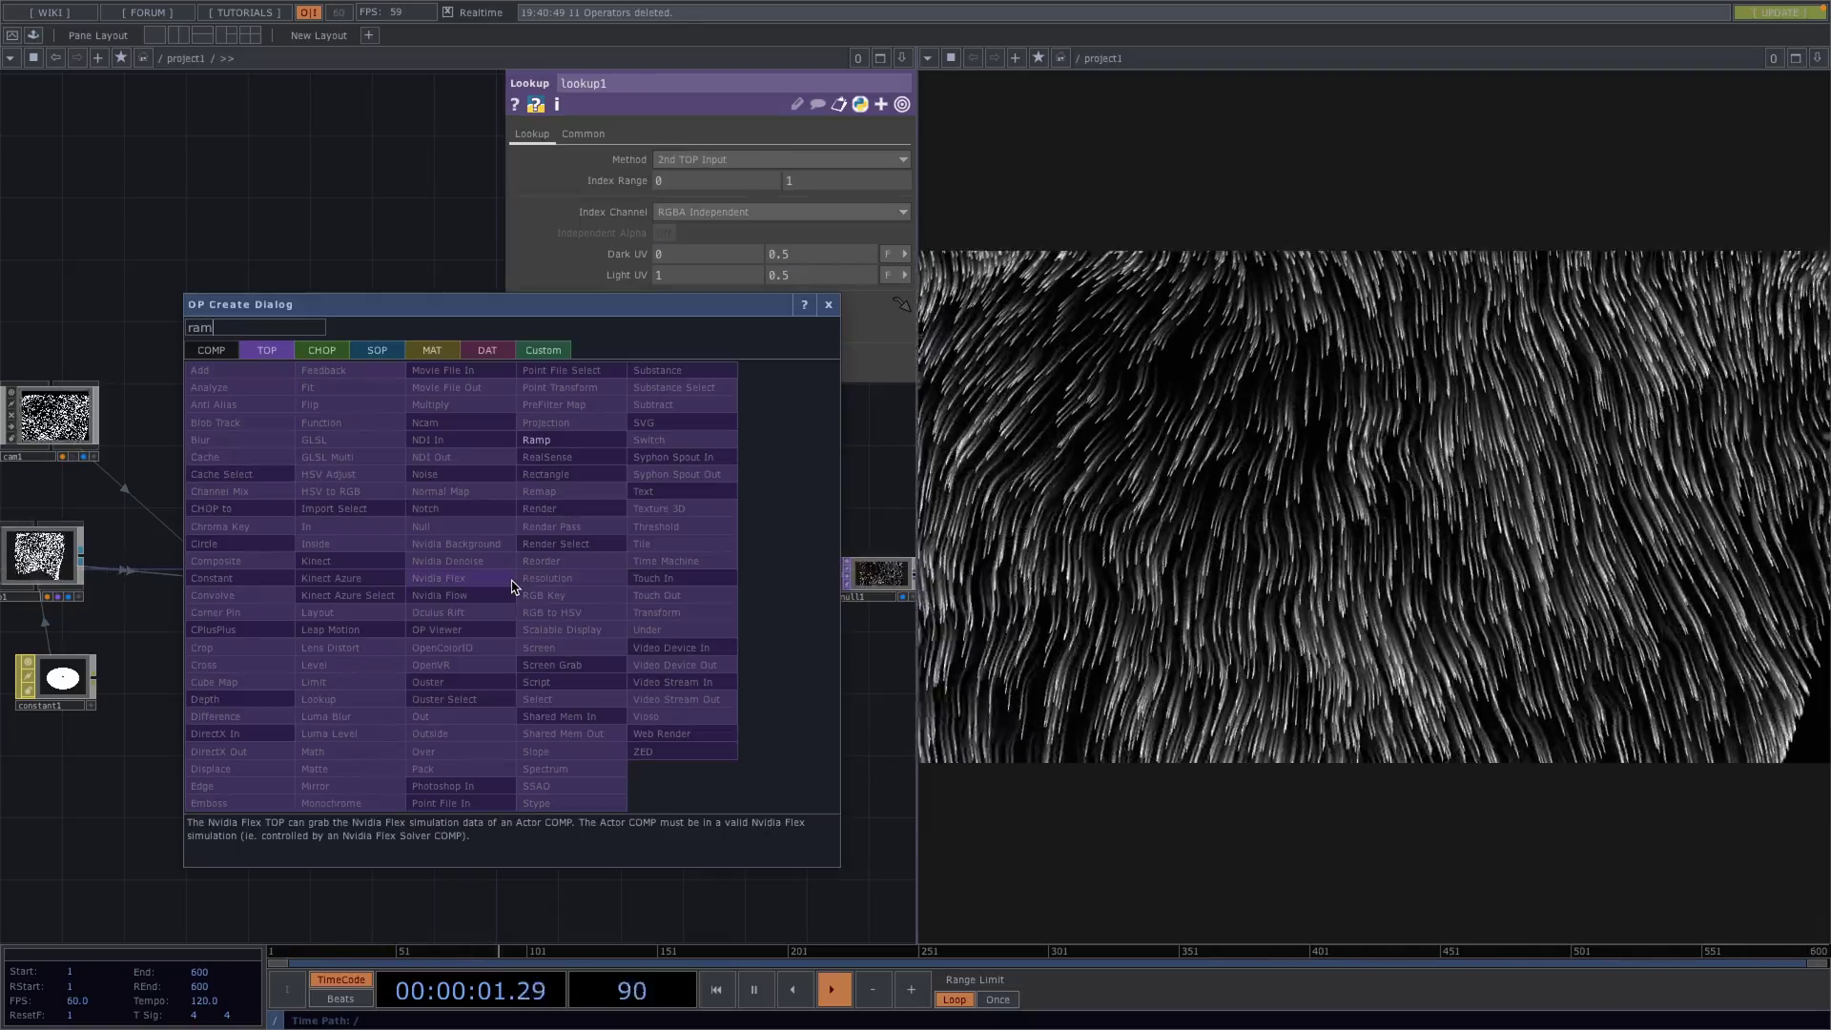
pyautogui.click(556, 454)
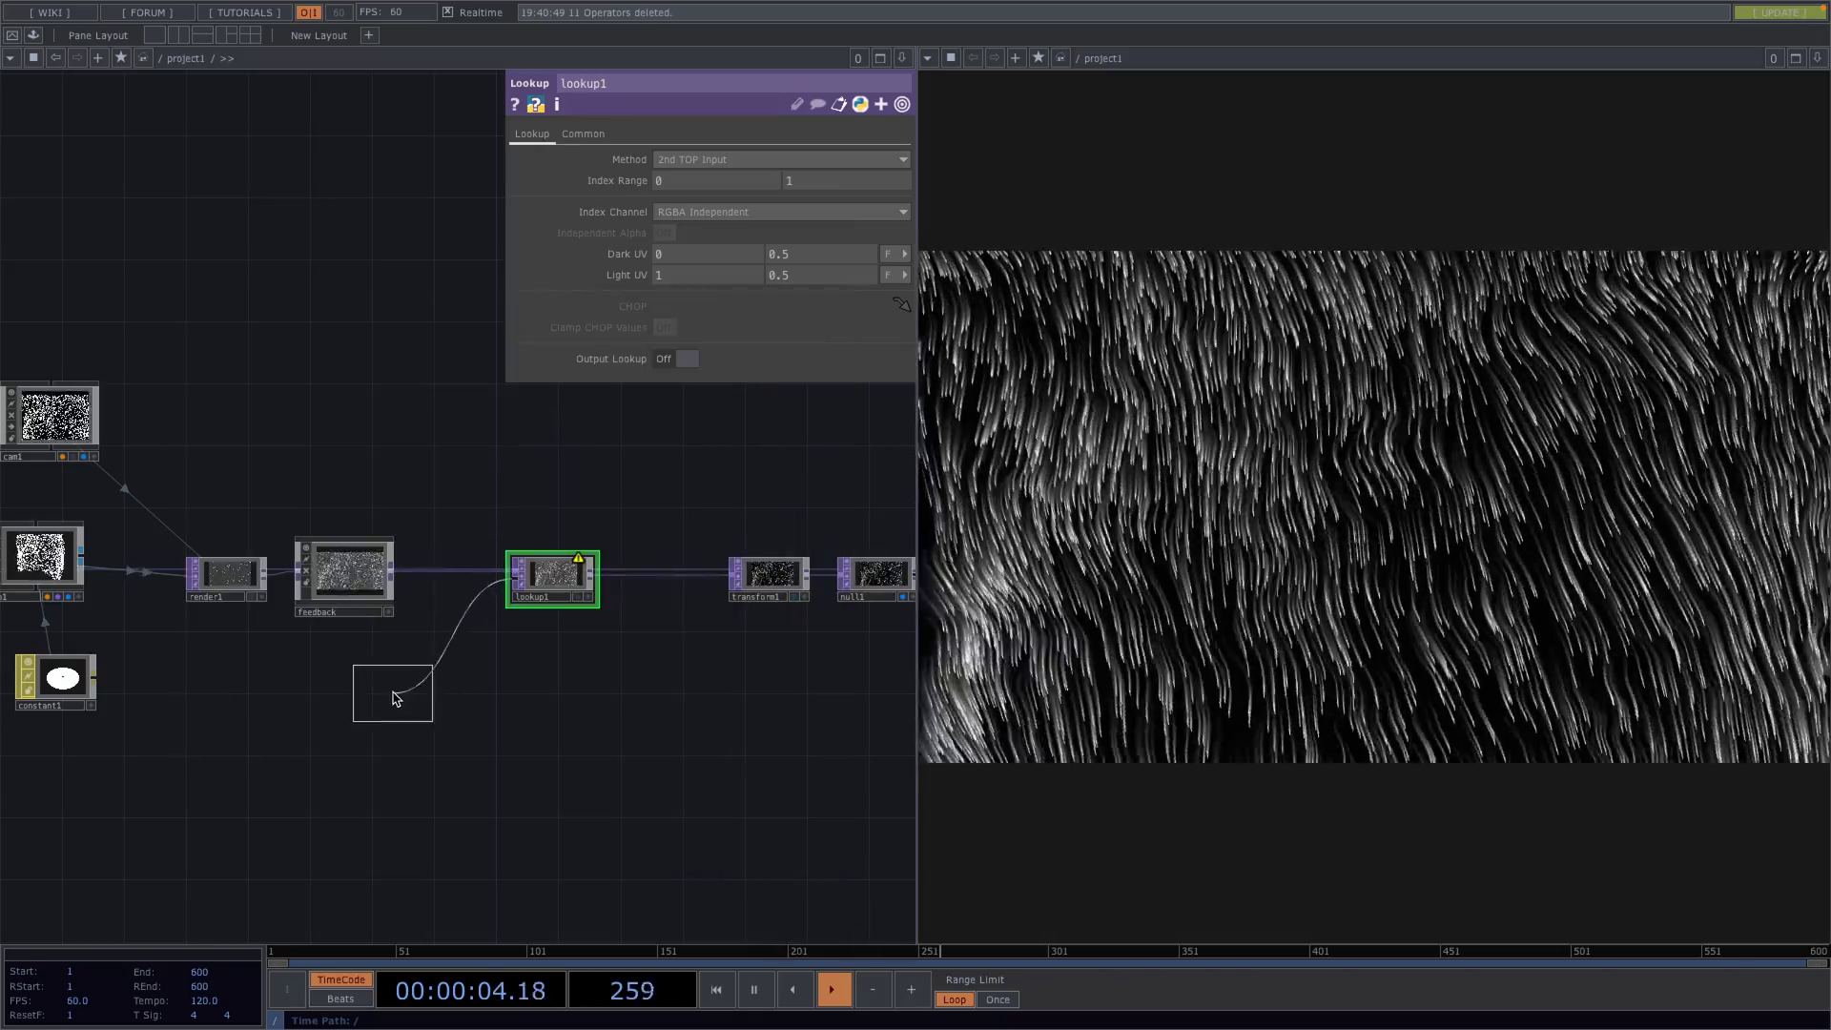
pyautogui.click(396, 696)
# - Set ramp1's right key to Hue 222, Saturation 0.411, and lighten the left key
pyautogui.click(806, 215)
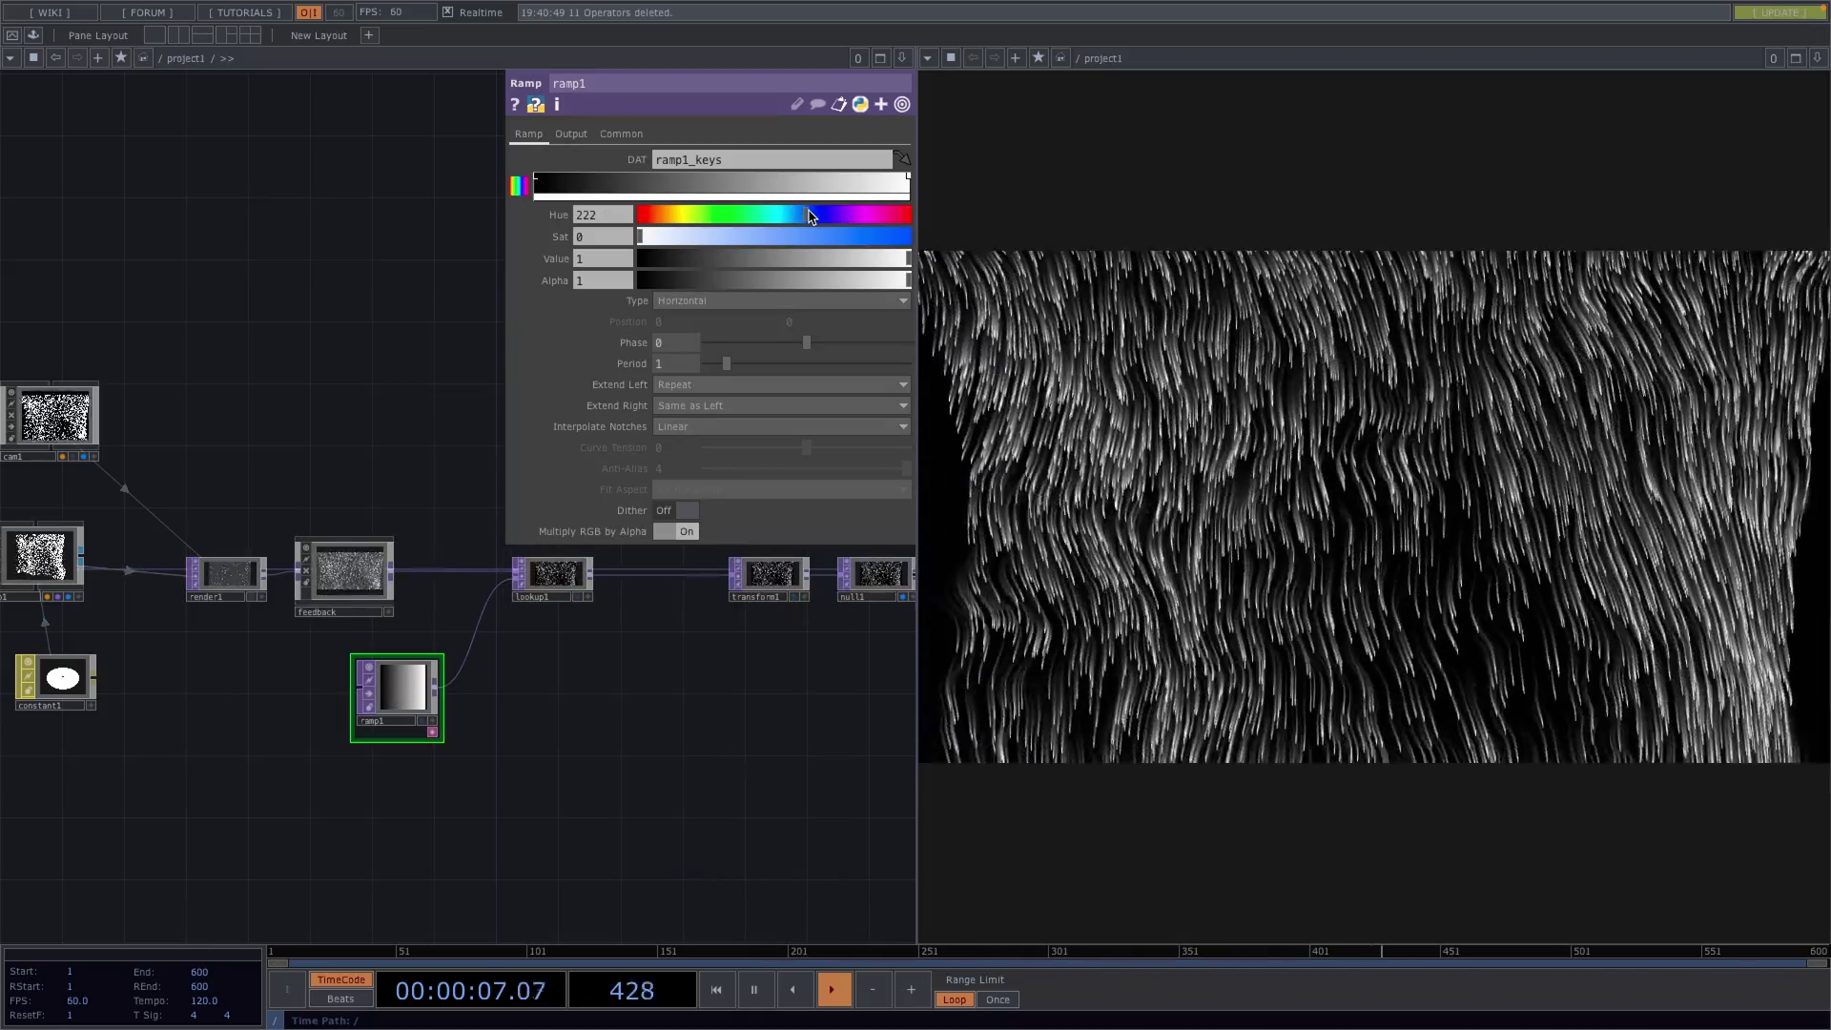
pyautogui.click(797, 236)
pyautogui.moveTo(798, 241); pyautogui.dragTo(753, 245)
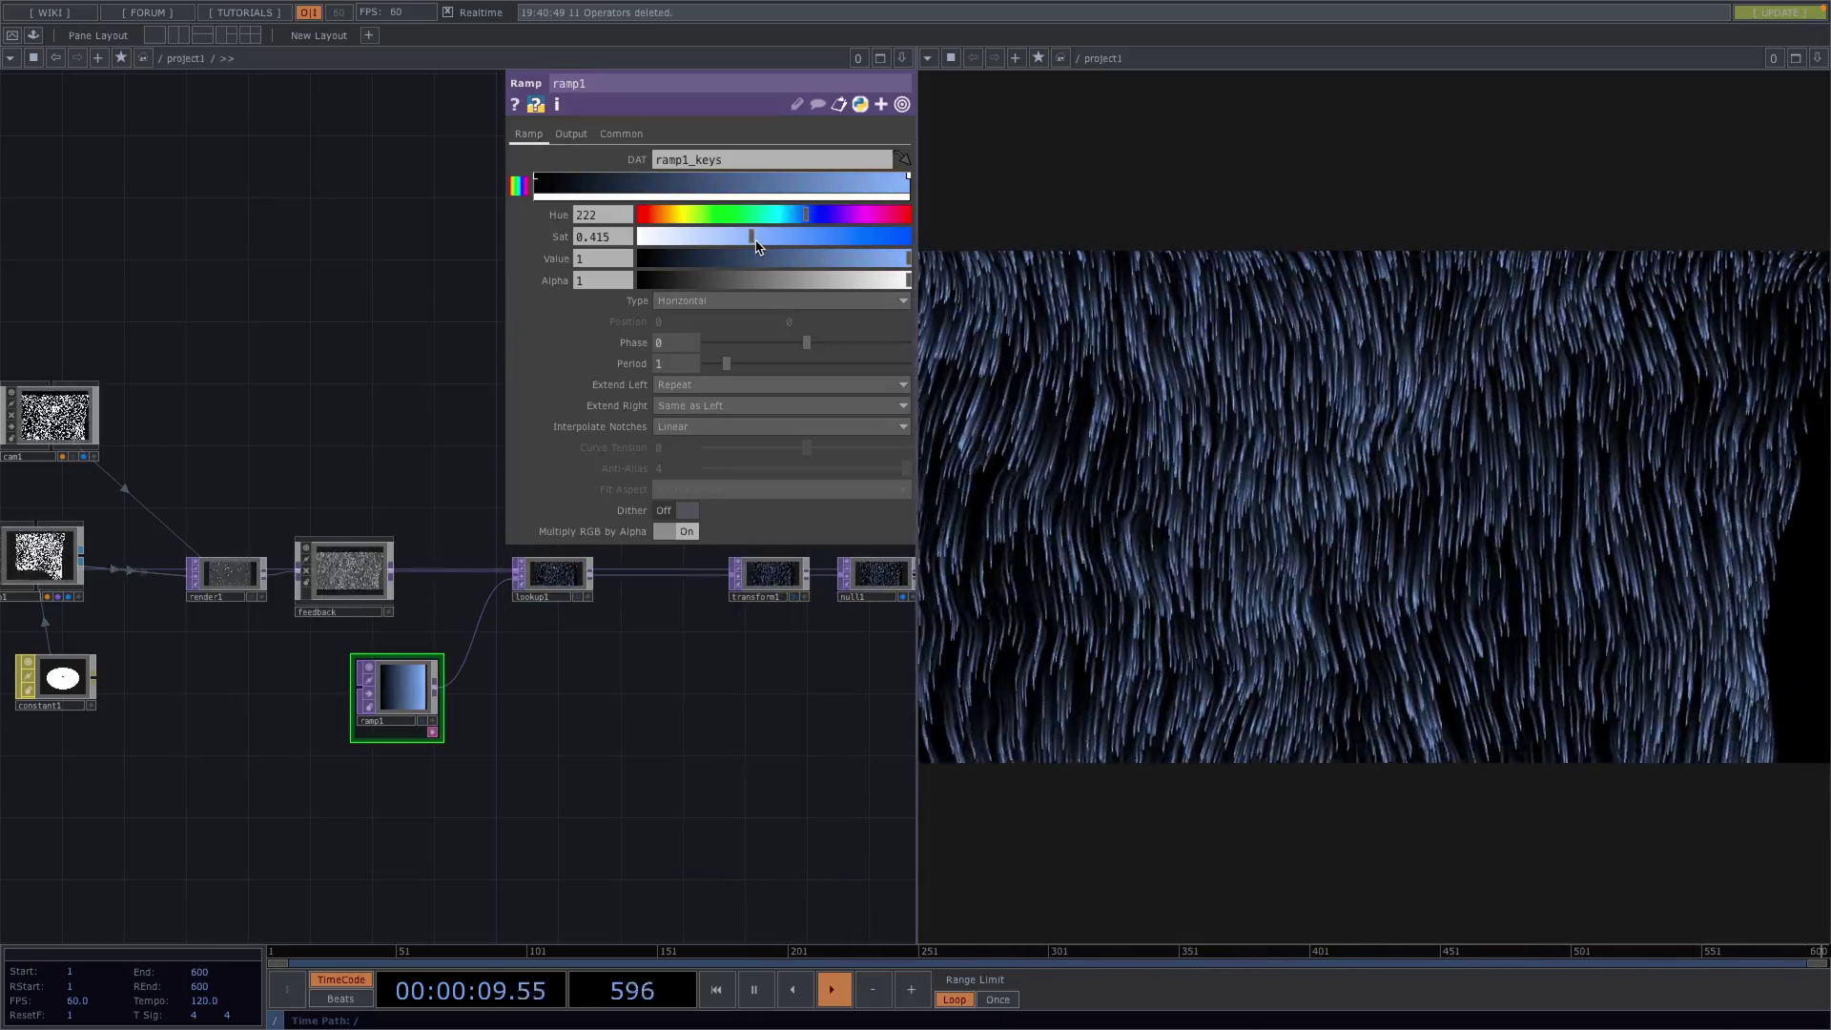
pyautogui.click(538, 181)
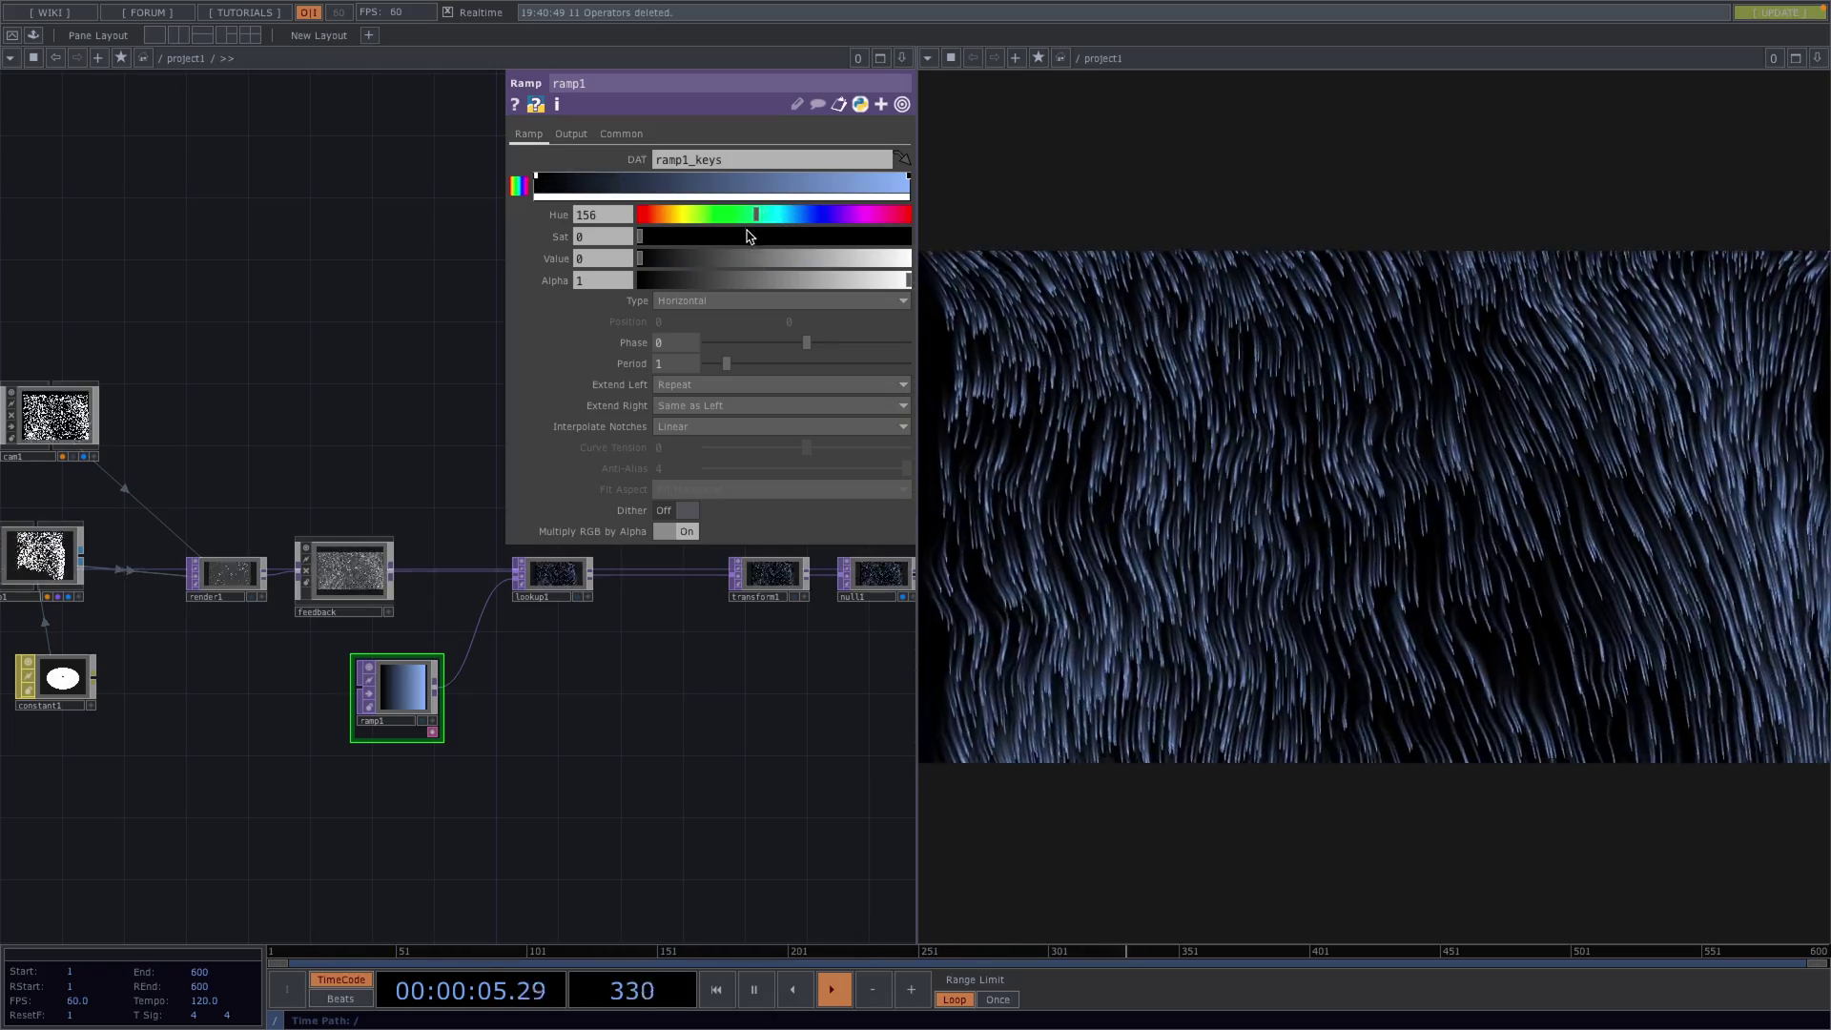
pyautogui.moveTo(727, 260)
pyautogui.mouseDown()
pyautogui.moveTo(667, 263)
pyautogui.moveTo(771, 267)
pyautogui.moveTo(673, 273)
pyautogui.moveTo(695, 269)
pyautogui.mouseUp()
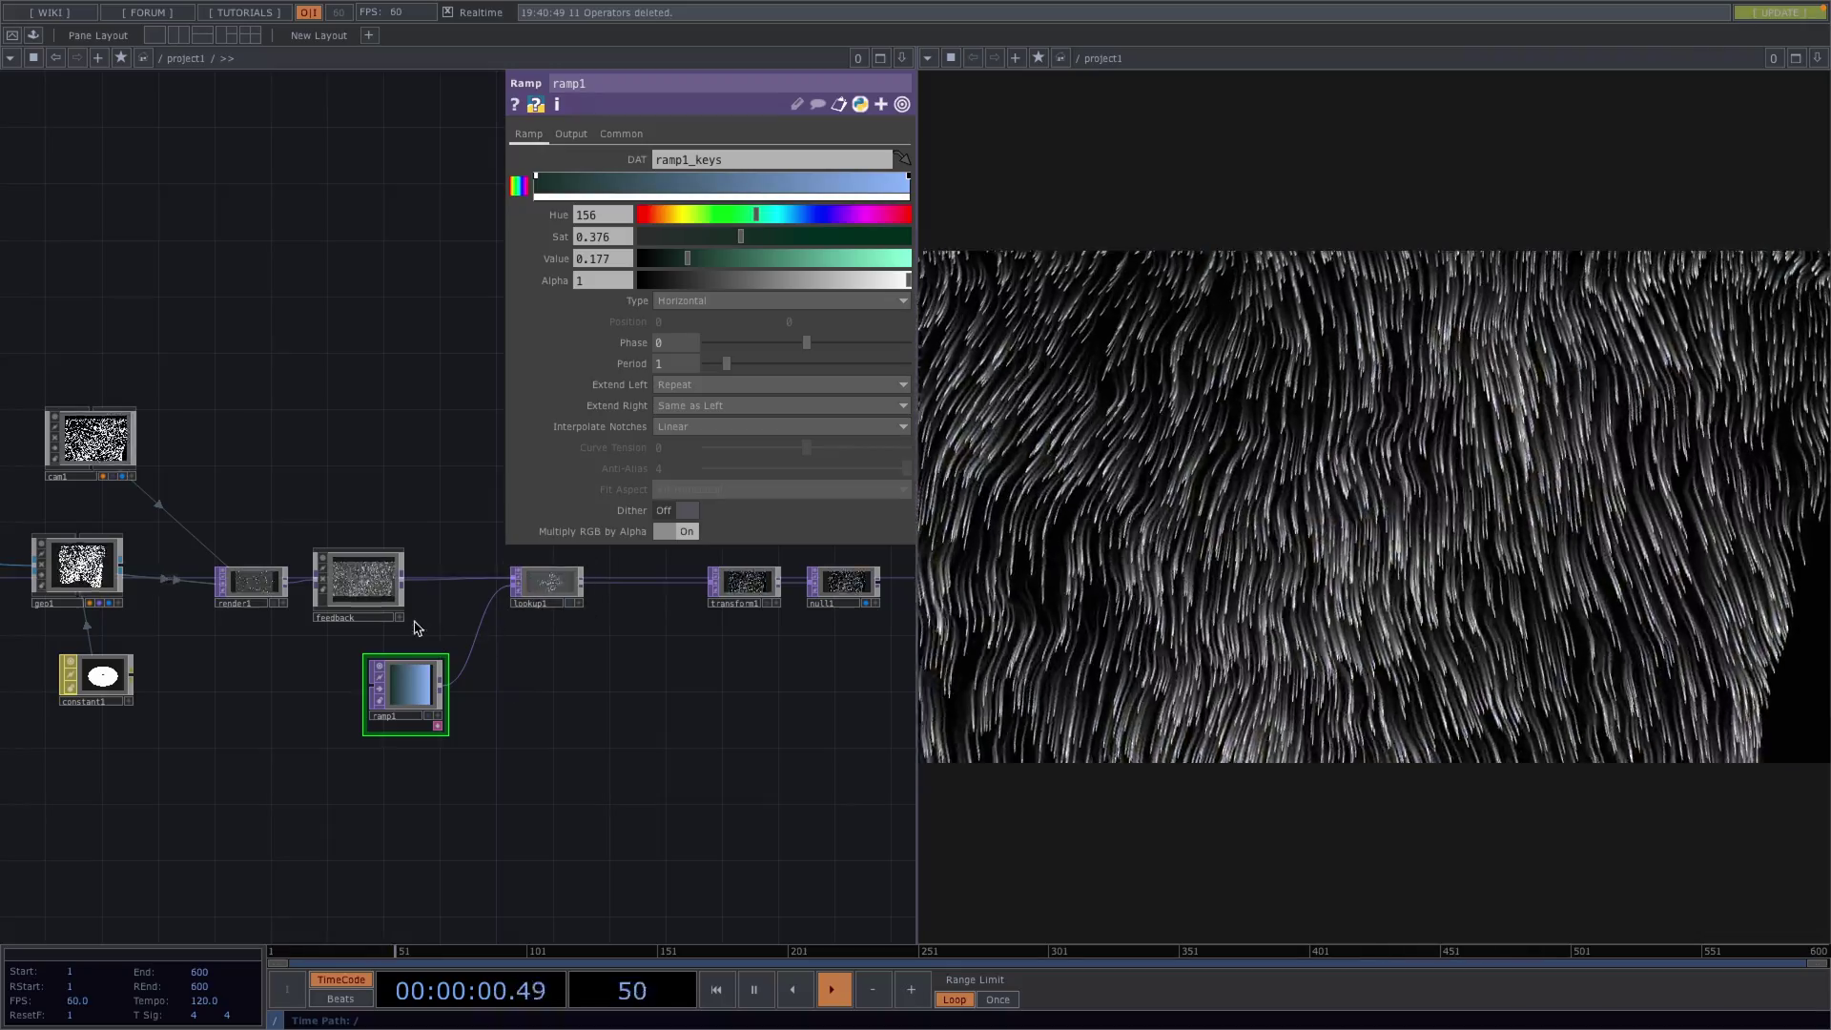
pyautogui.moveTo(372, 673)
pyautogui.mouseDown()
pyautogui.moveTo(415, 672)
pyautogui.moveTo(355, 681)
pyautogui.mouseUp()
pyautogui.scroll(3, 393, 704)
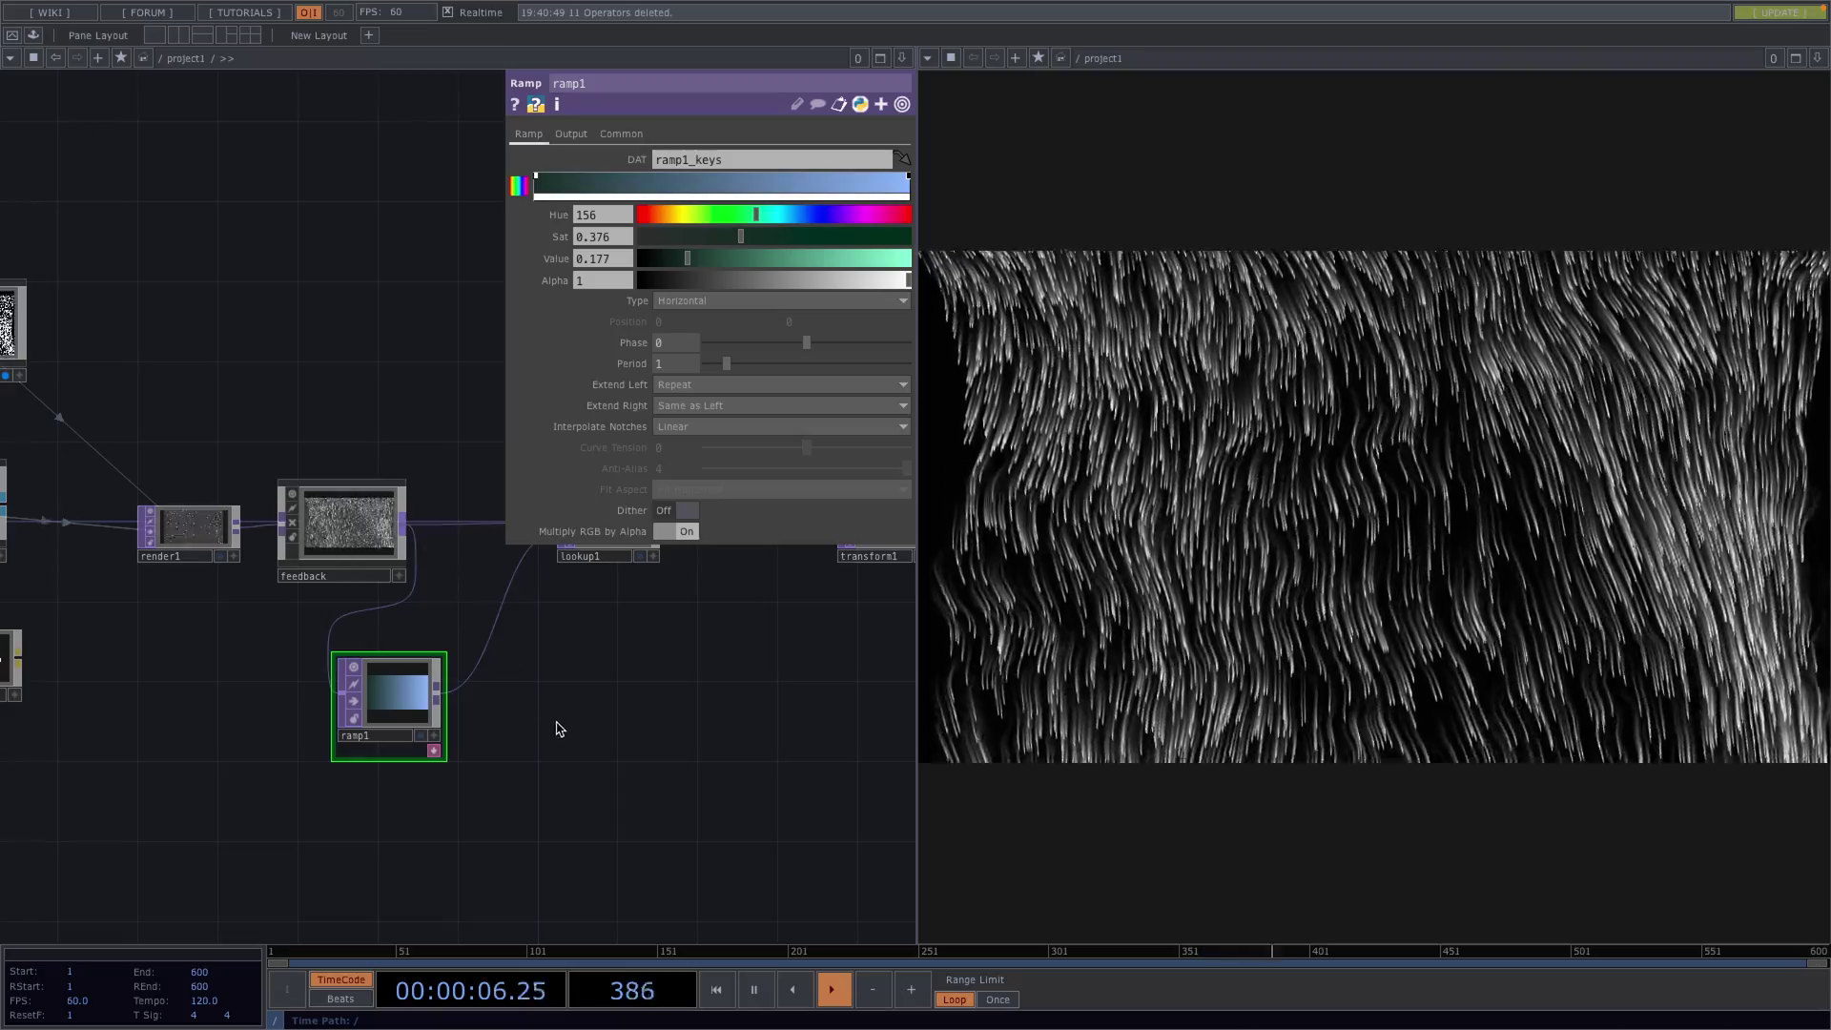
pyautogui.moveTo(560, 729); pyautogui.dragTo(298, 750)
# - Insert a Multiply TOP after lookup1 and wire ramp1 into its second input
pyautogui.moveTo(336, 566); pyautogui.dragTo(288, 567)
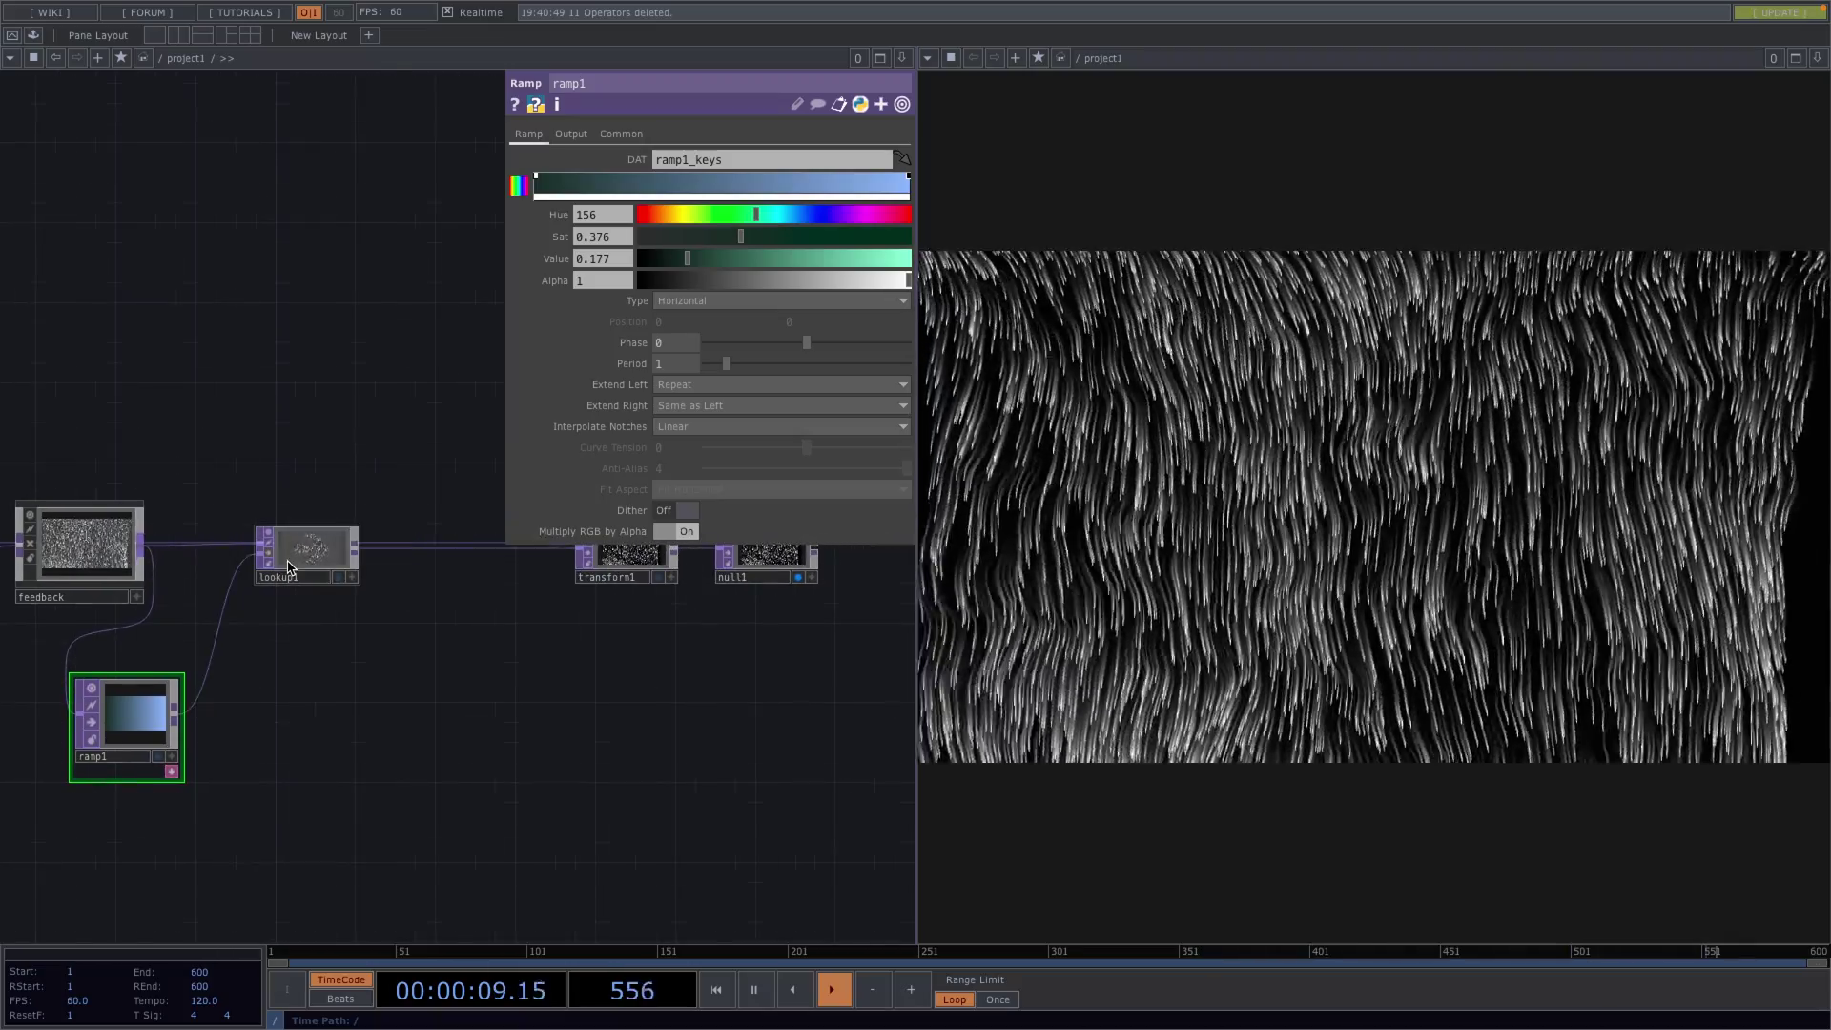
pyautogui.rightClick(429, 551)
pyautogui.click(470, 527)
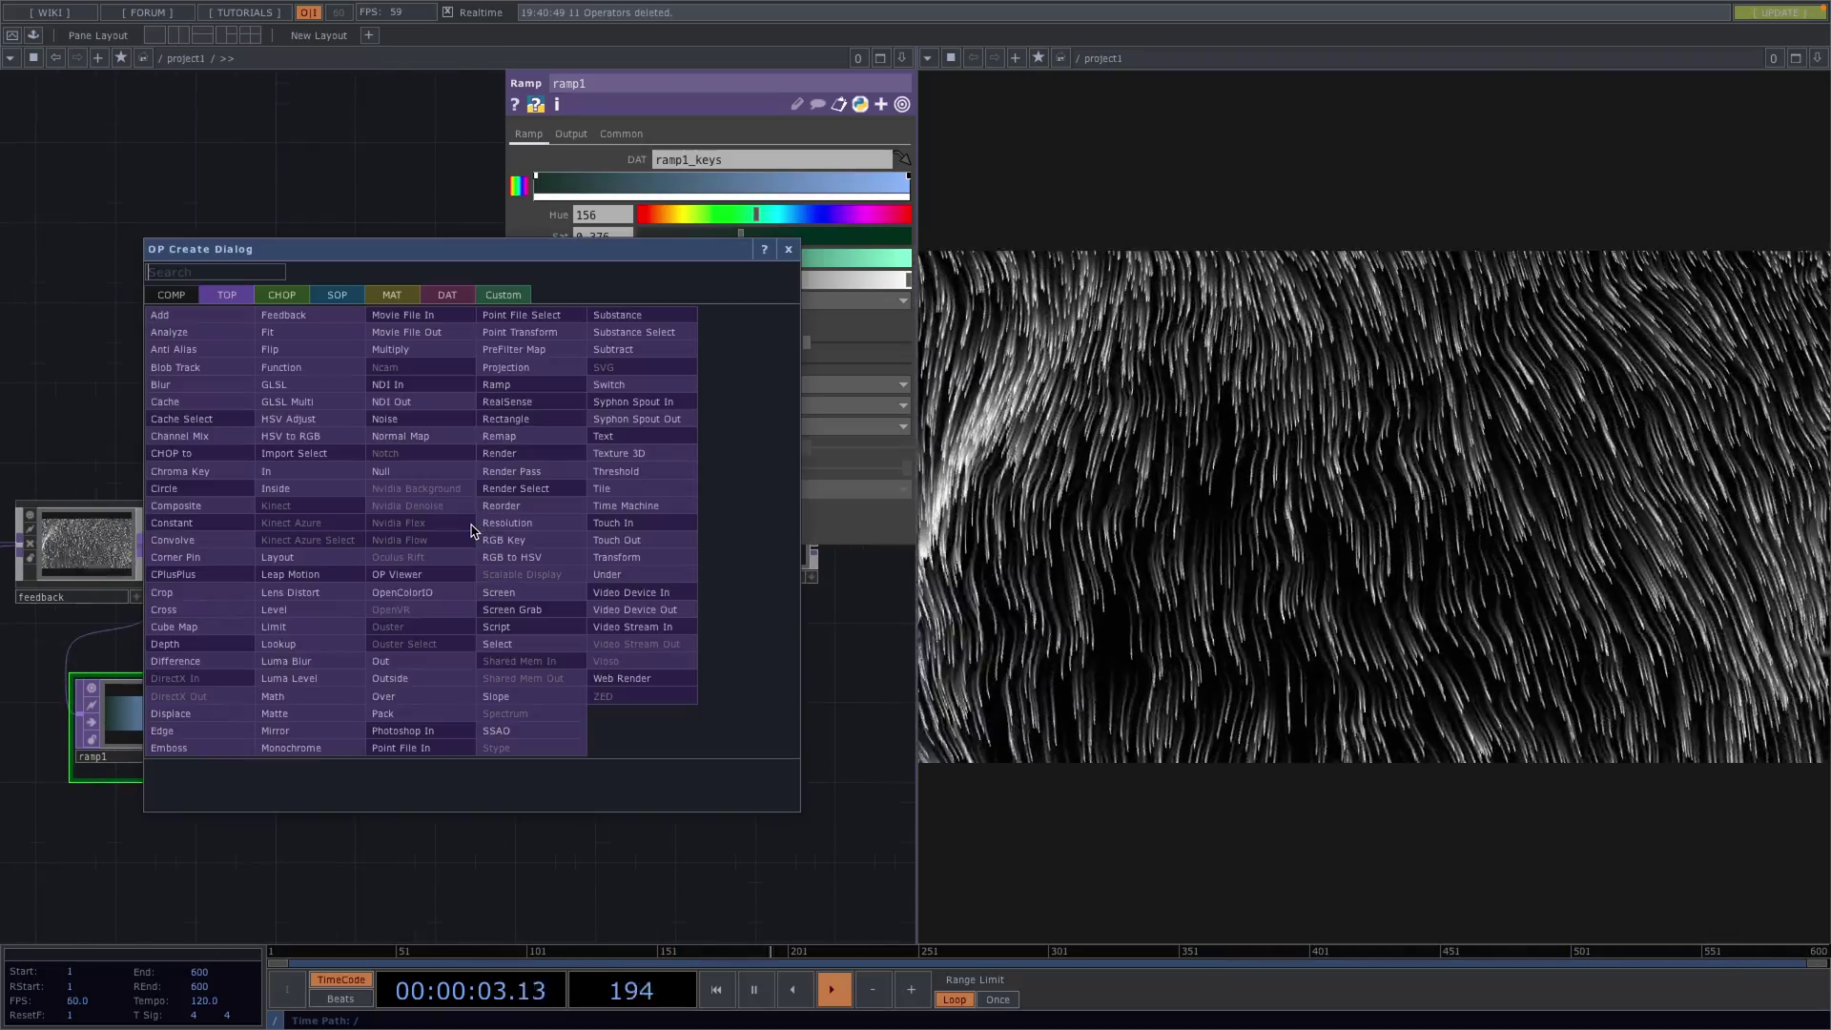
pyautogui.write('mu')
pyautogui.click(419, 350)
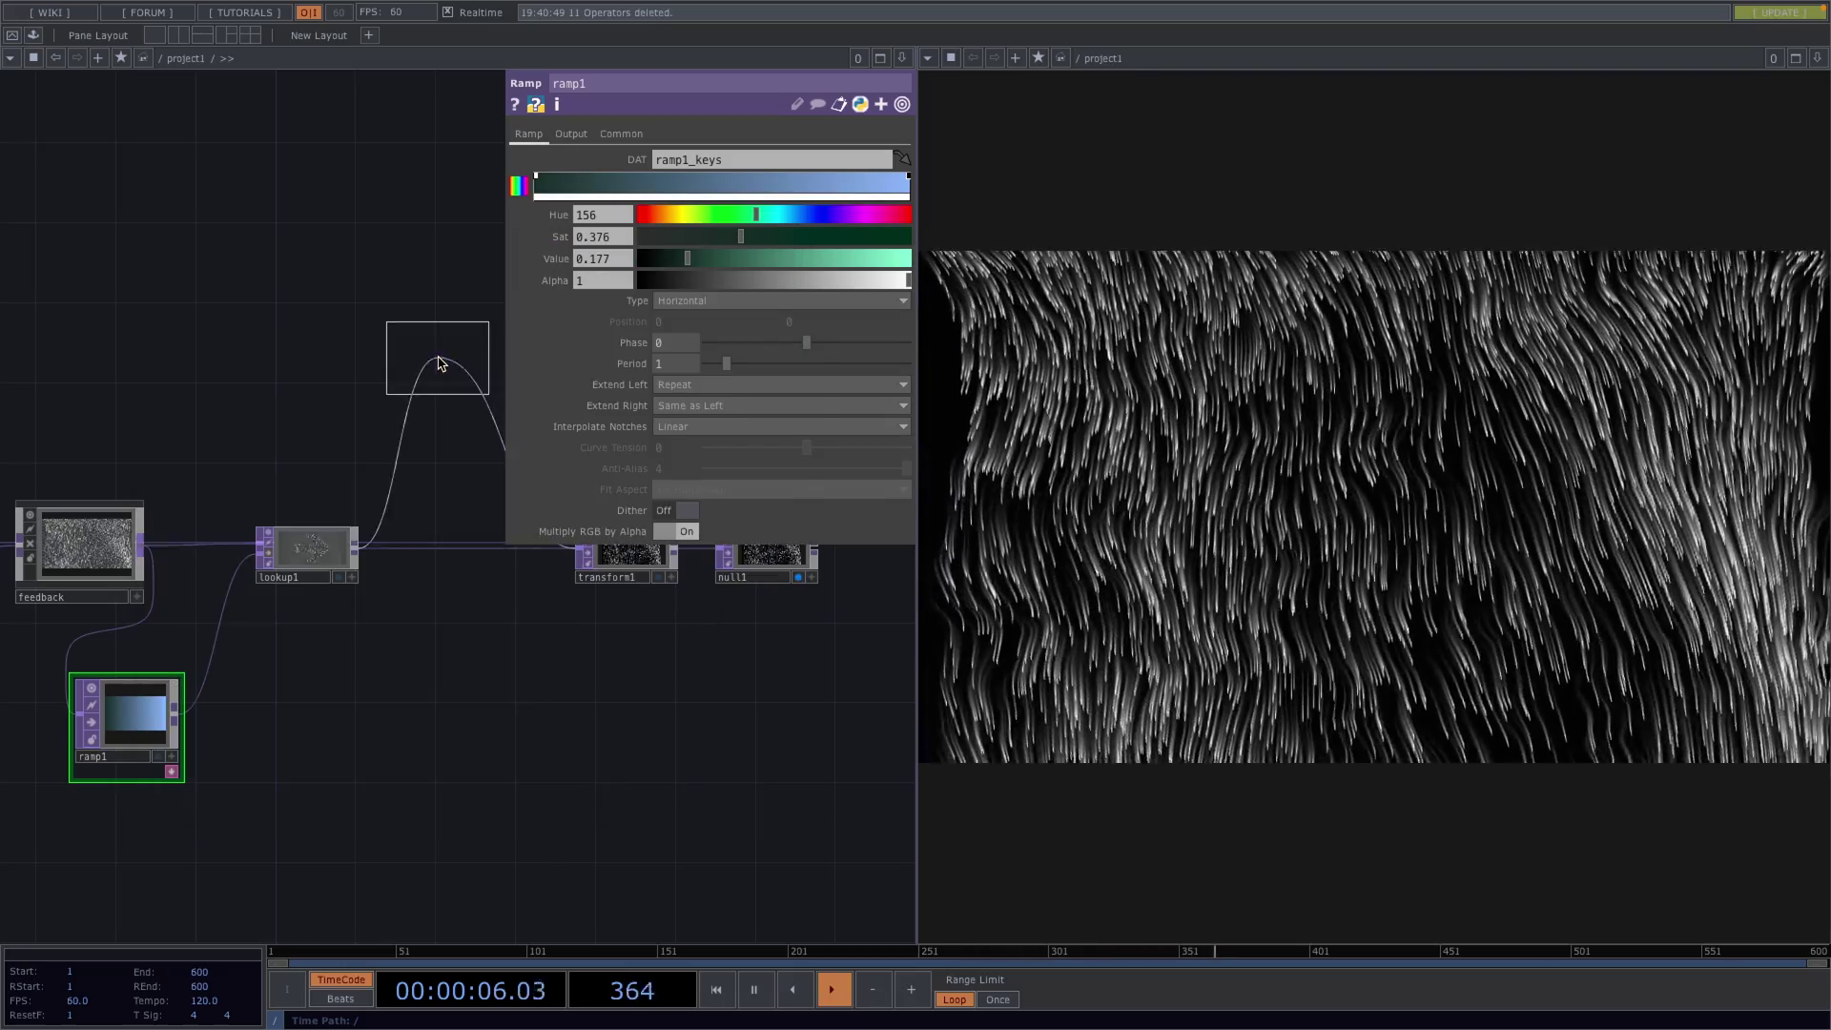
pyautogui.click(451, 599)
pyautogui.moveTo(174, 710); pyautogui.dragTo(380, 617)
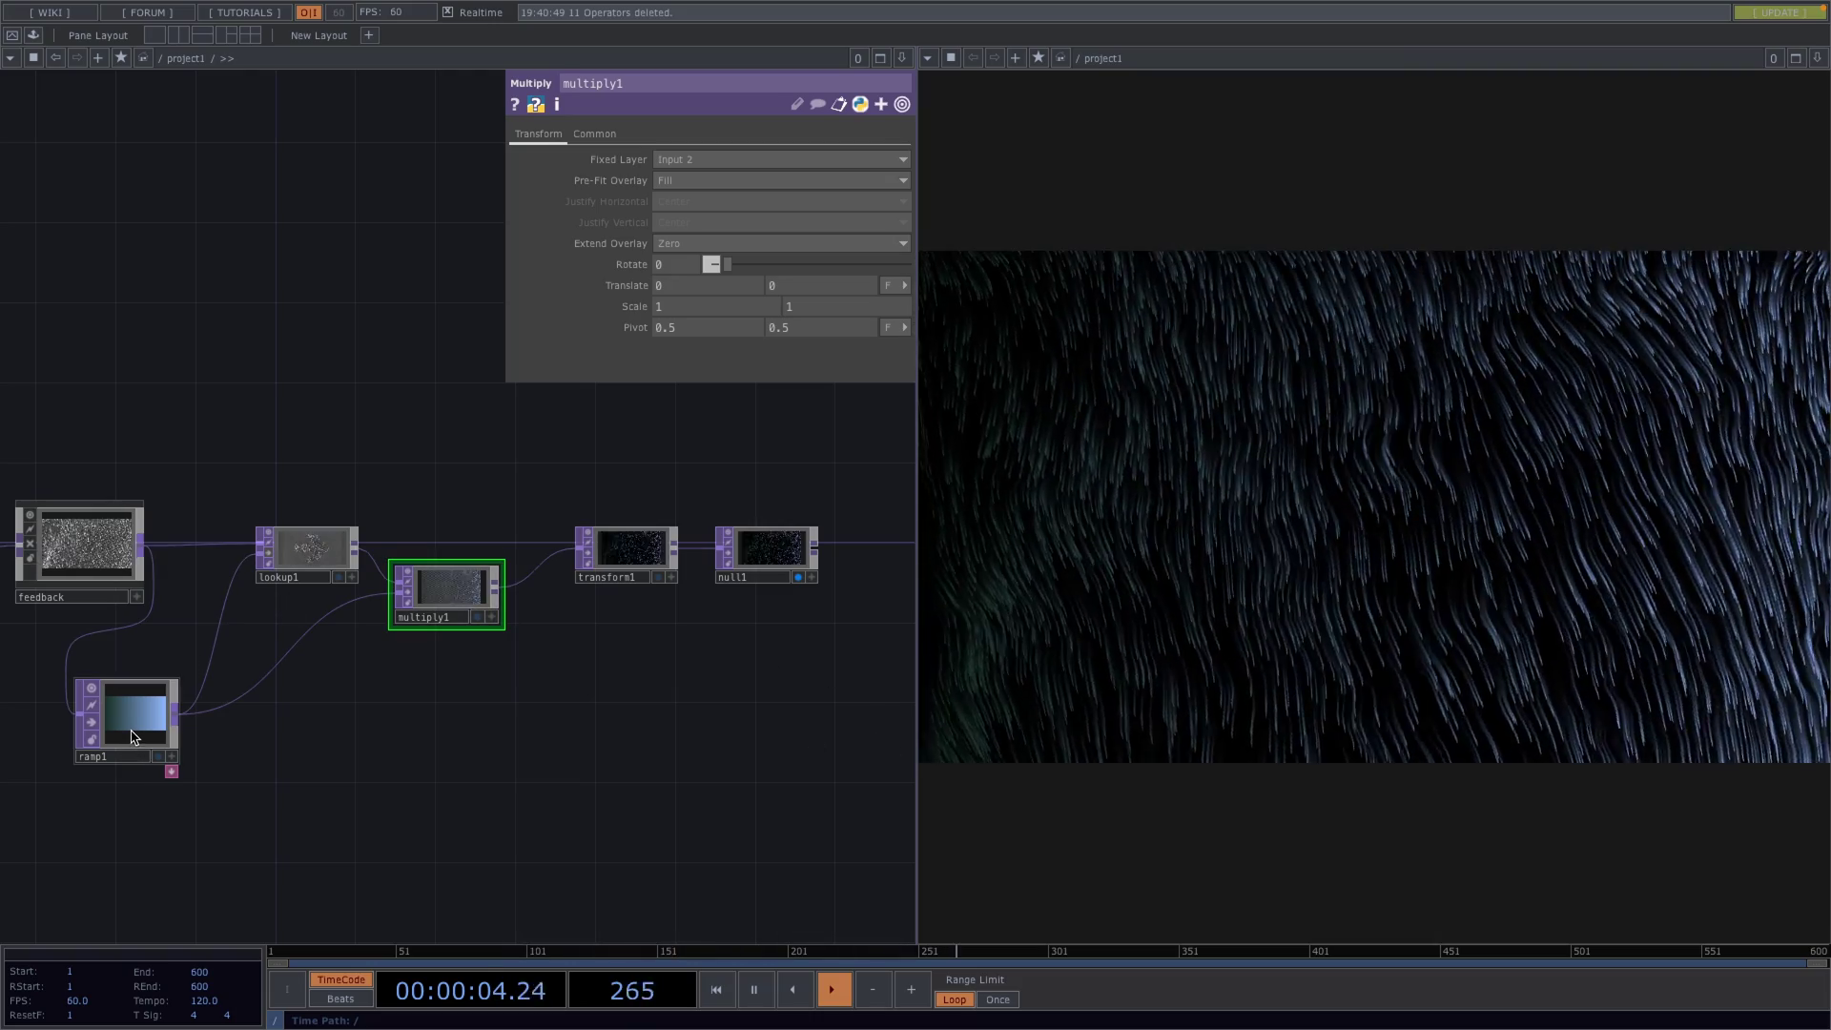
# - Brighten ramp1's left key to 0.652, add a green key, and make the ramp Vertical
pyautogui.click(129, 715)
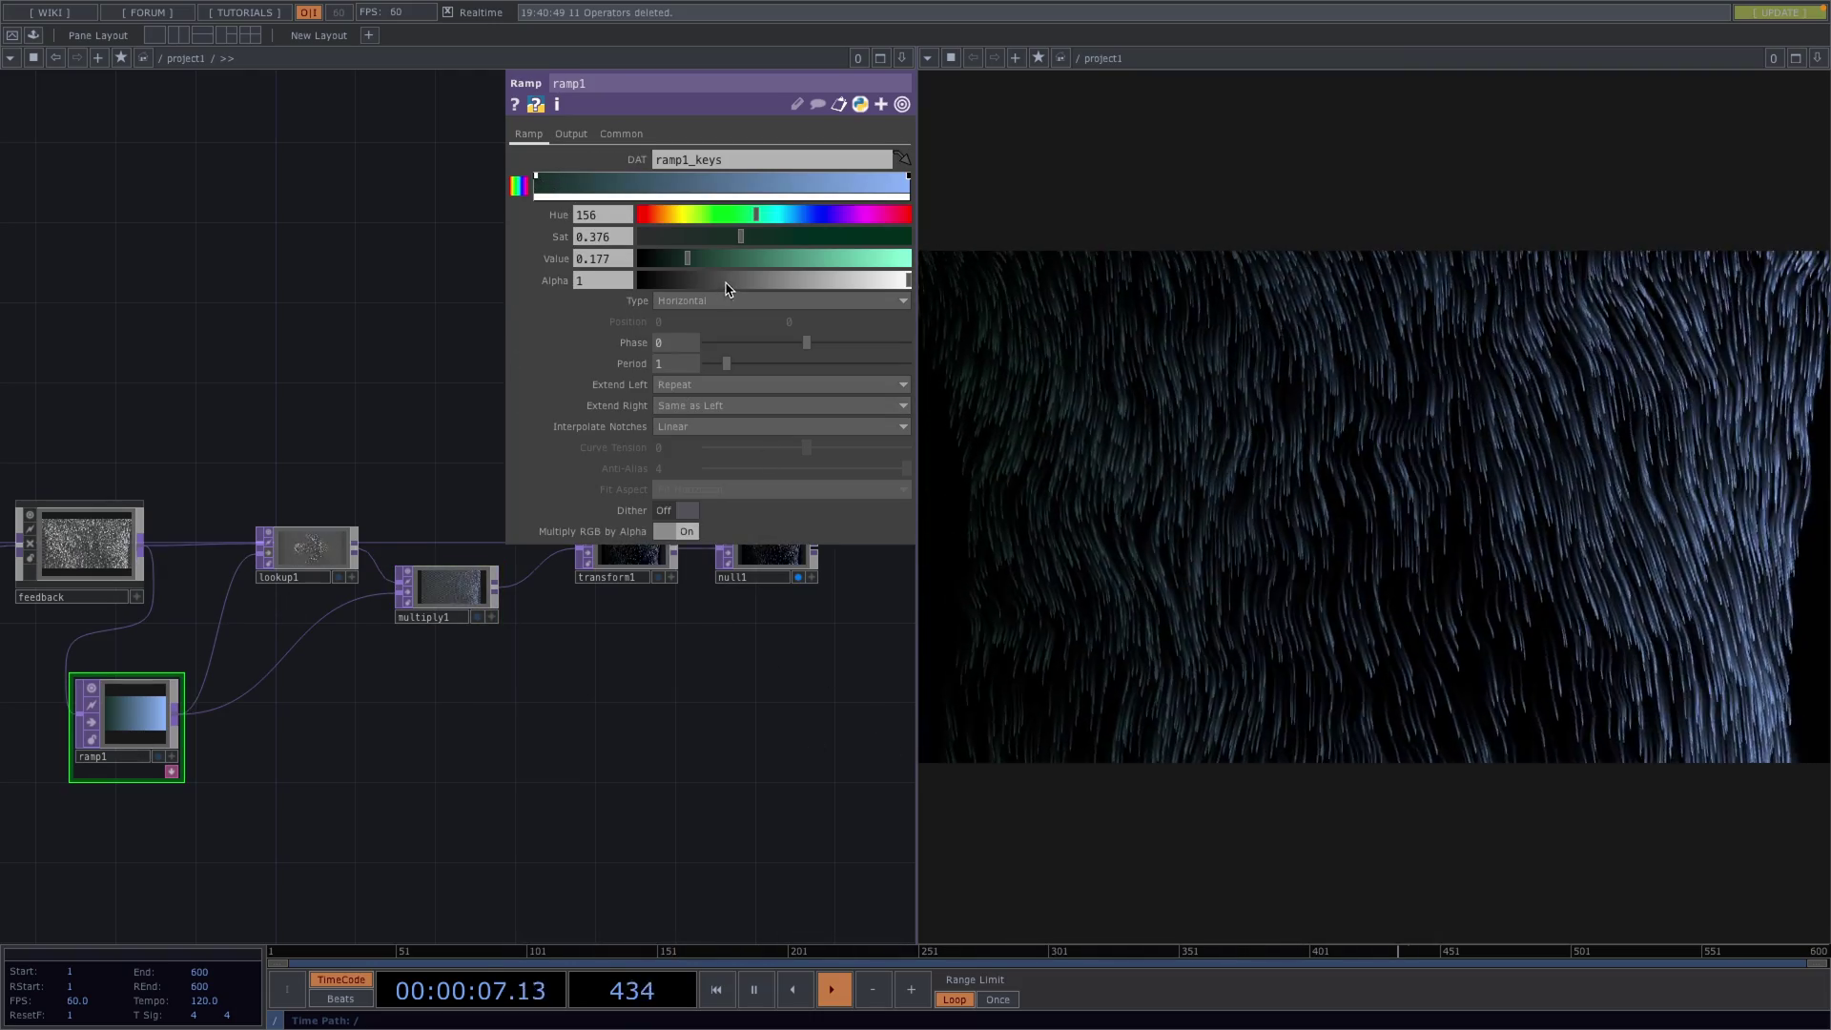
pyautogui.moveTo(717, 260); pyautogui.dragTo(818, 283)
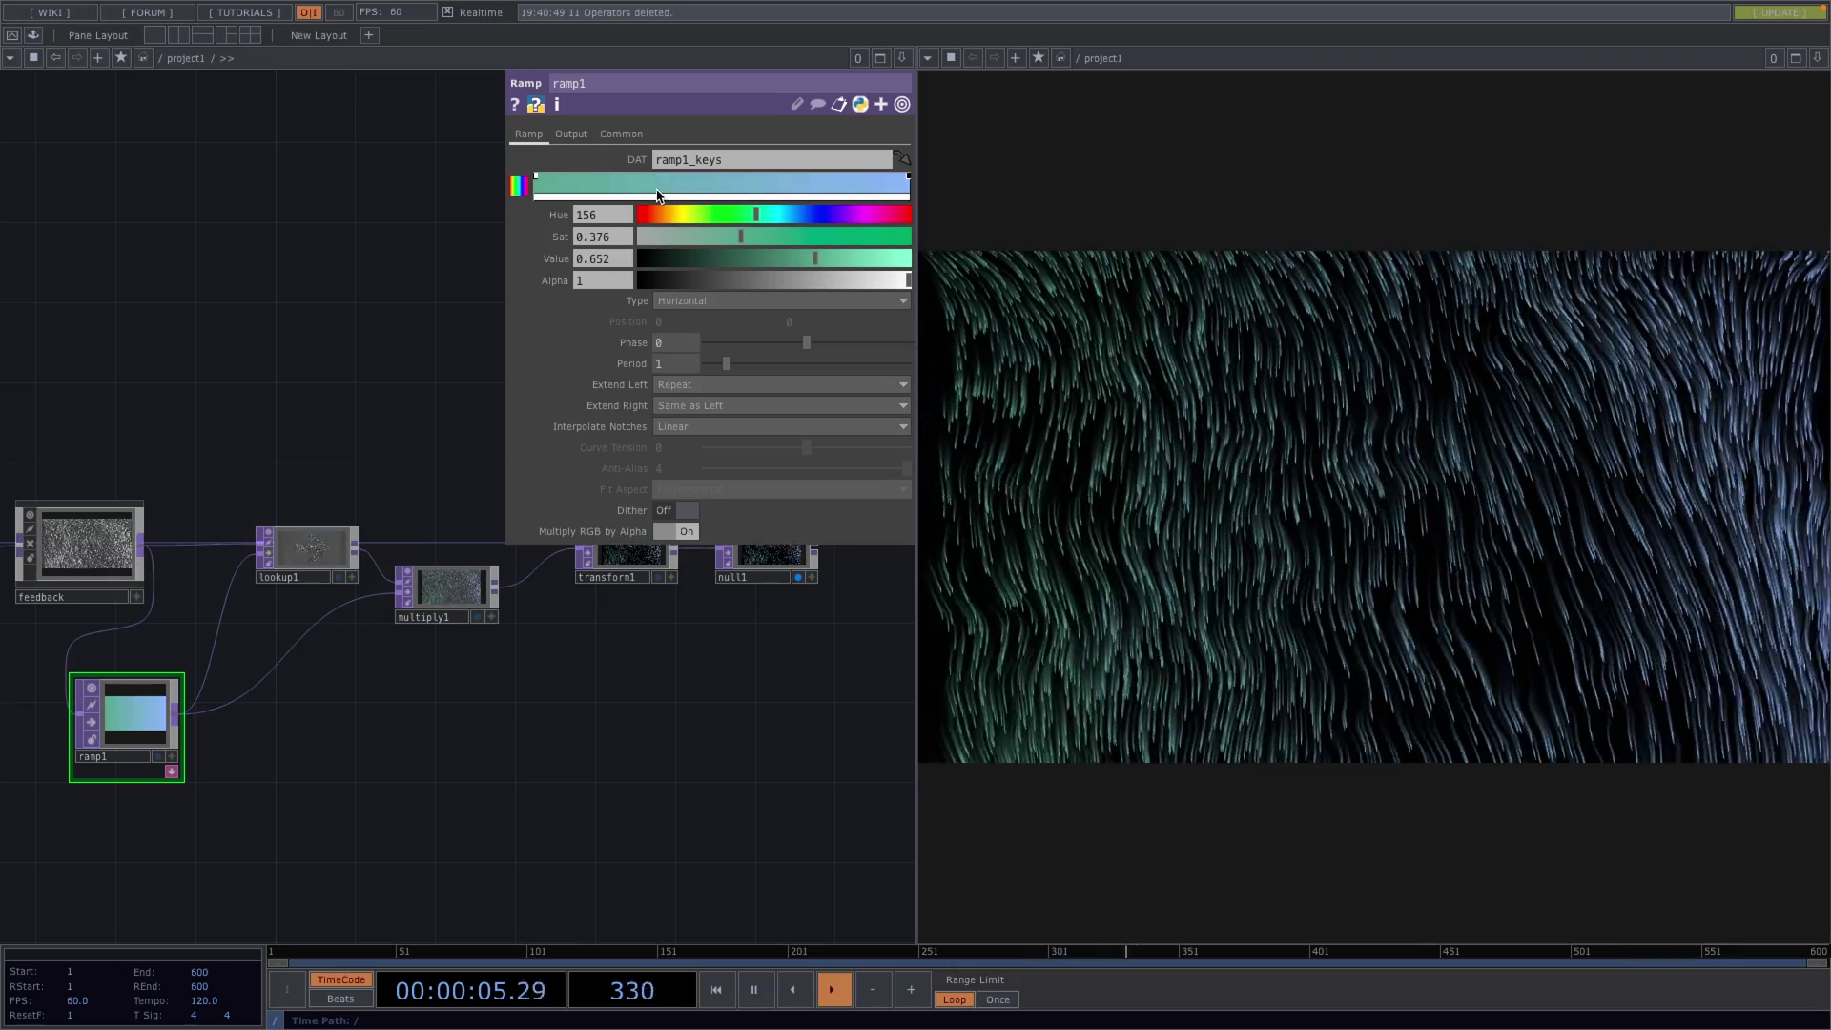
pyautogui.click(601, 180)
pyautogui.moveTo(684, 218); pyautogui.dragTo(698, 215)
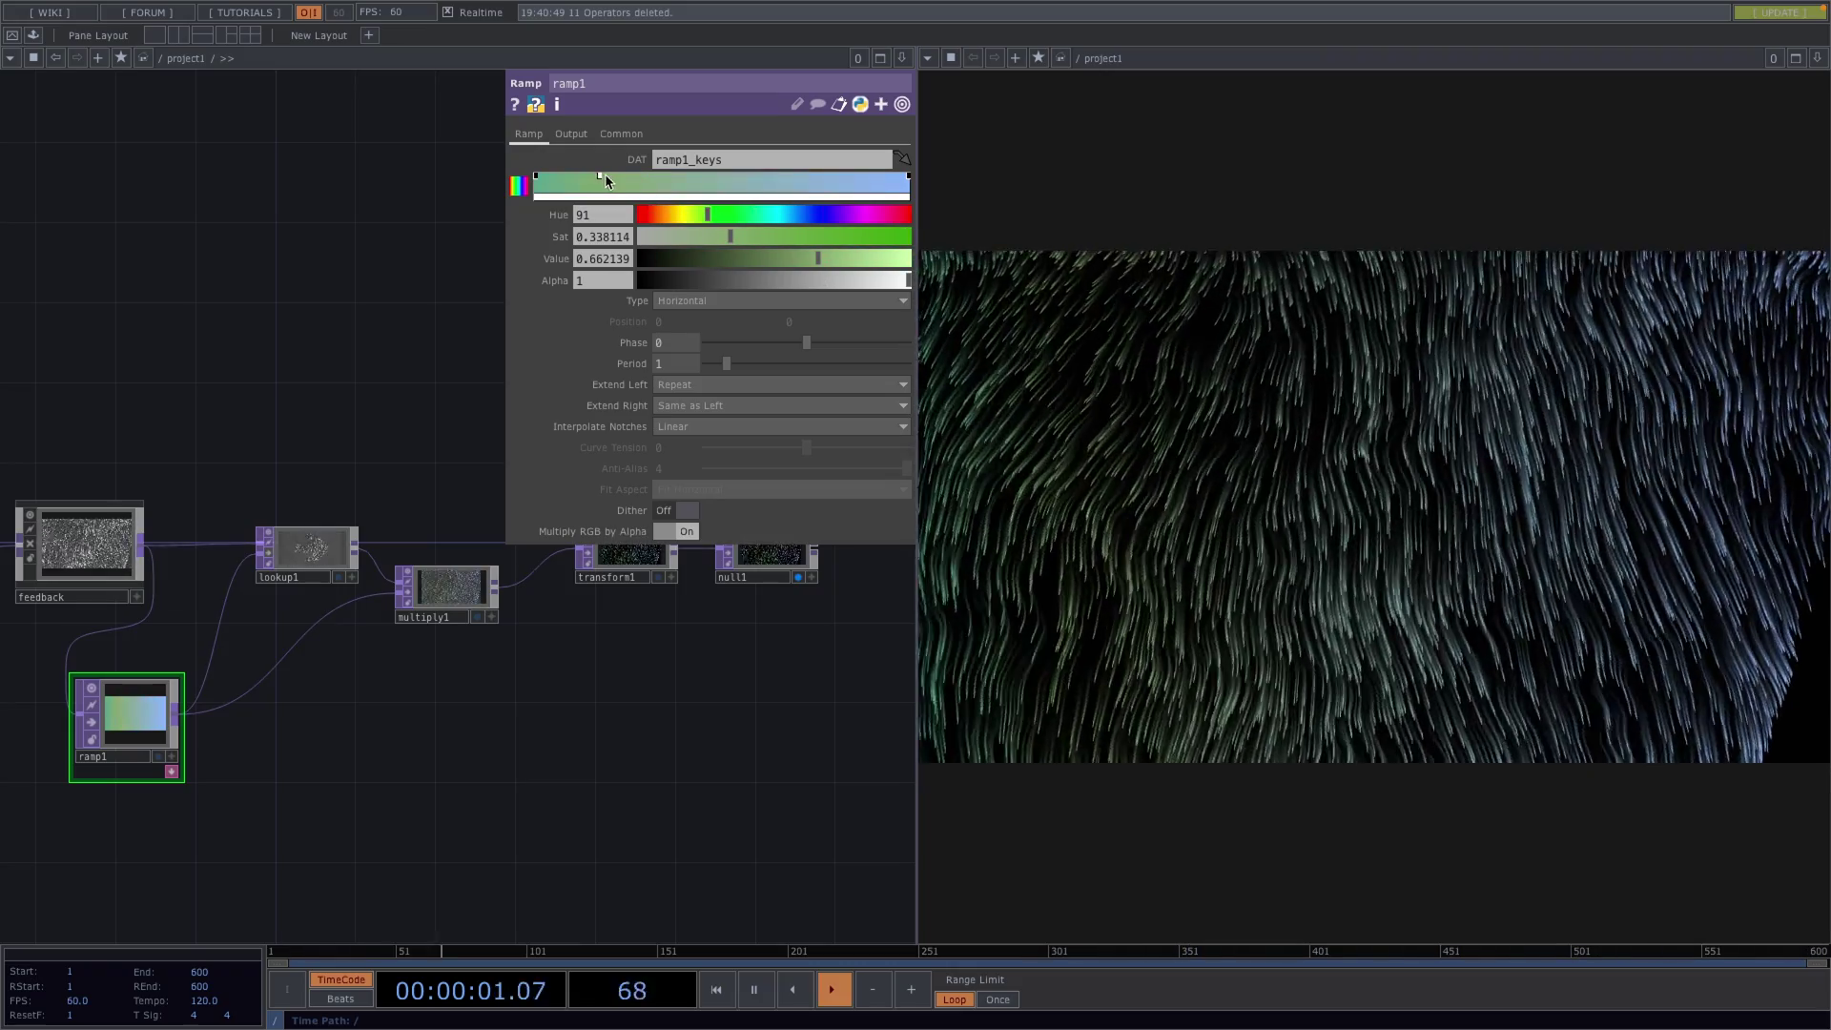
pyautogui.moveTo(605, 174); pyautogui.dragTo(629, 175)
pyautogui.click(672, 302)
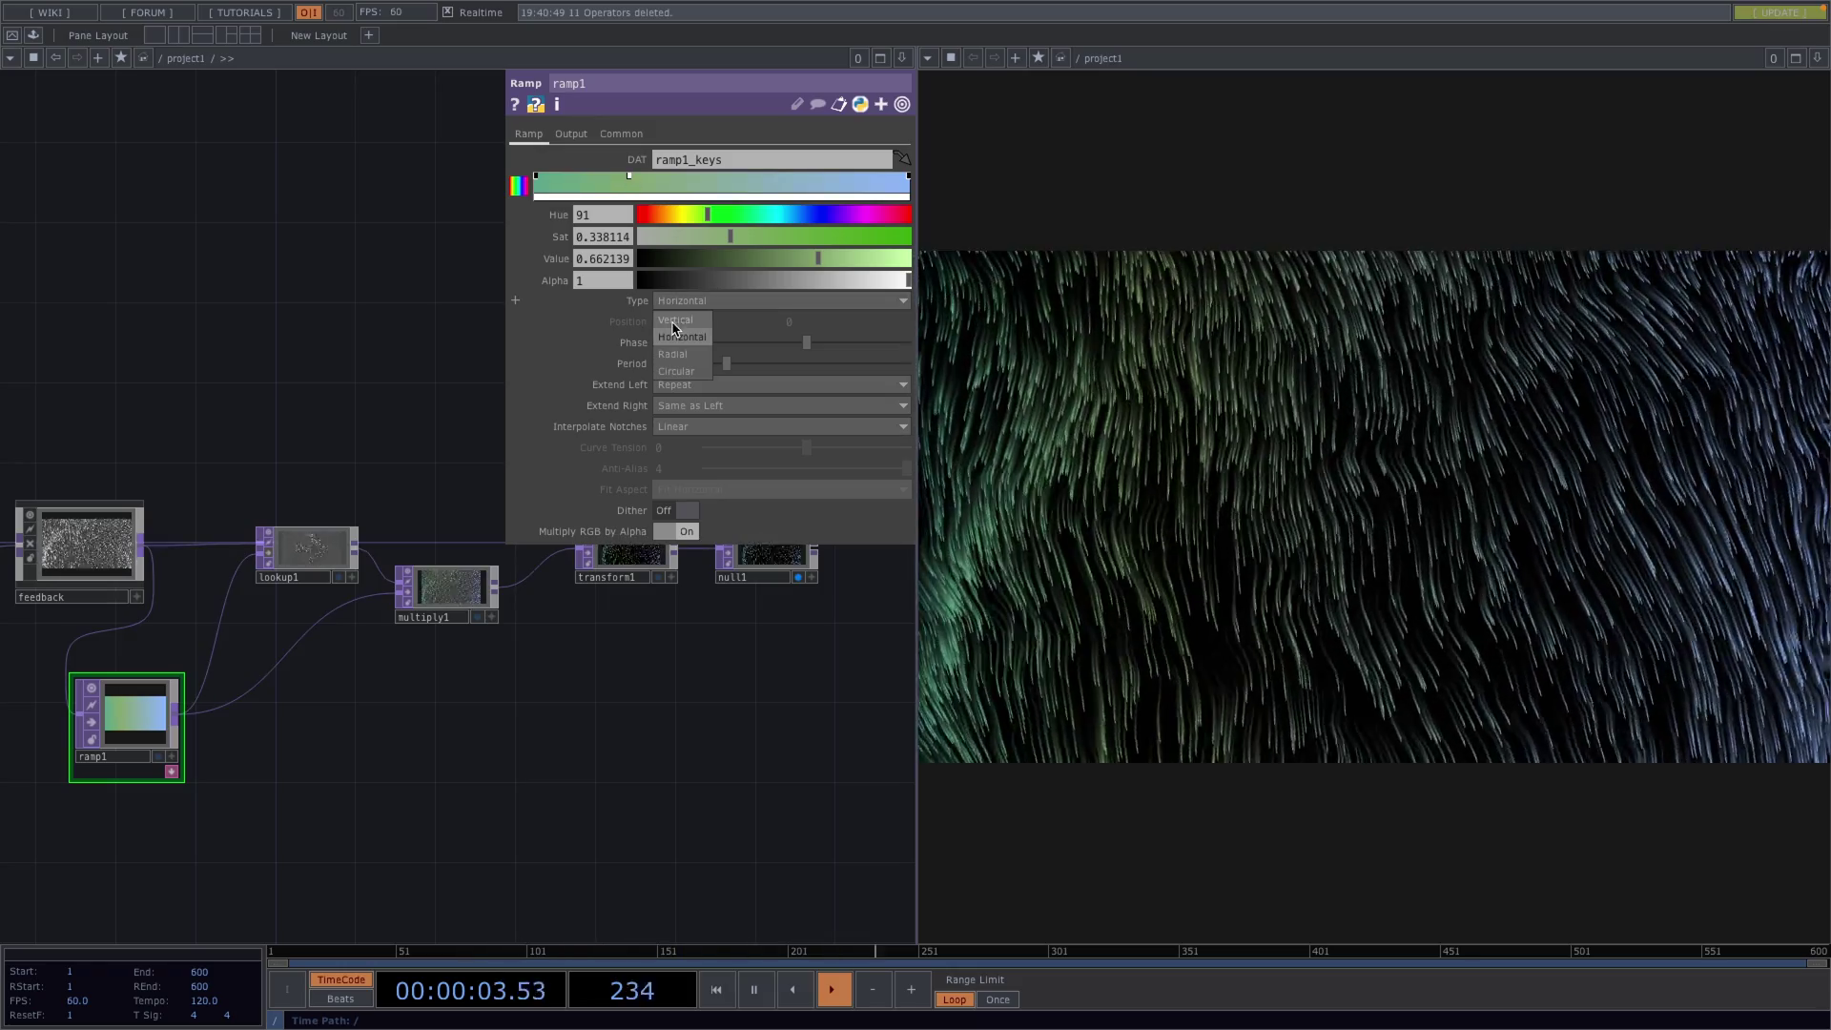
pyautogui.click(677, 320)
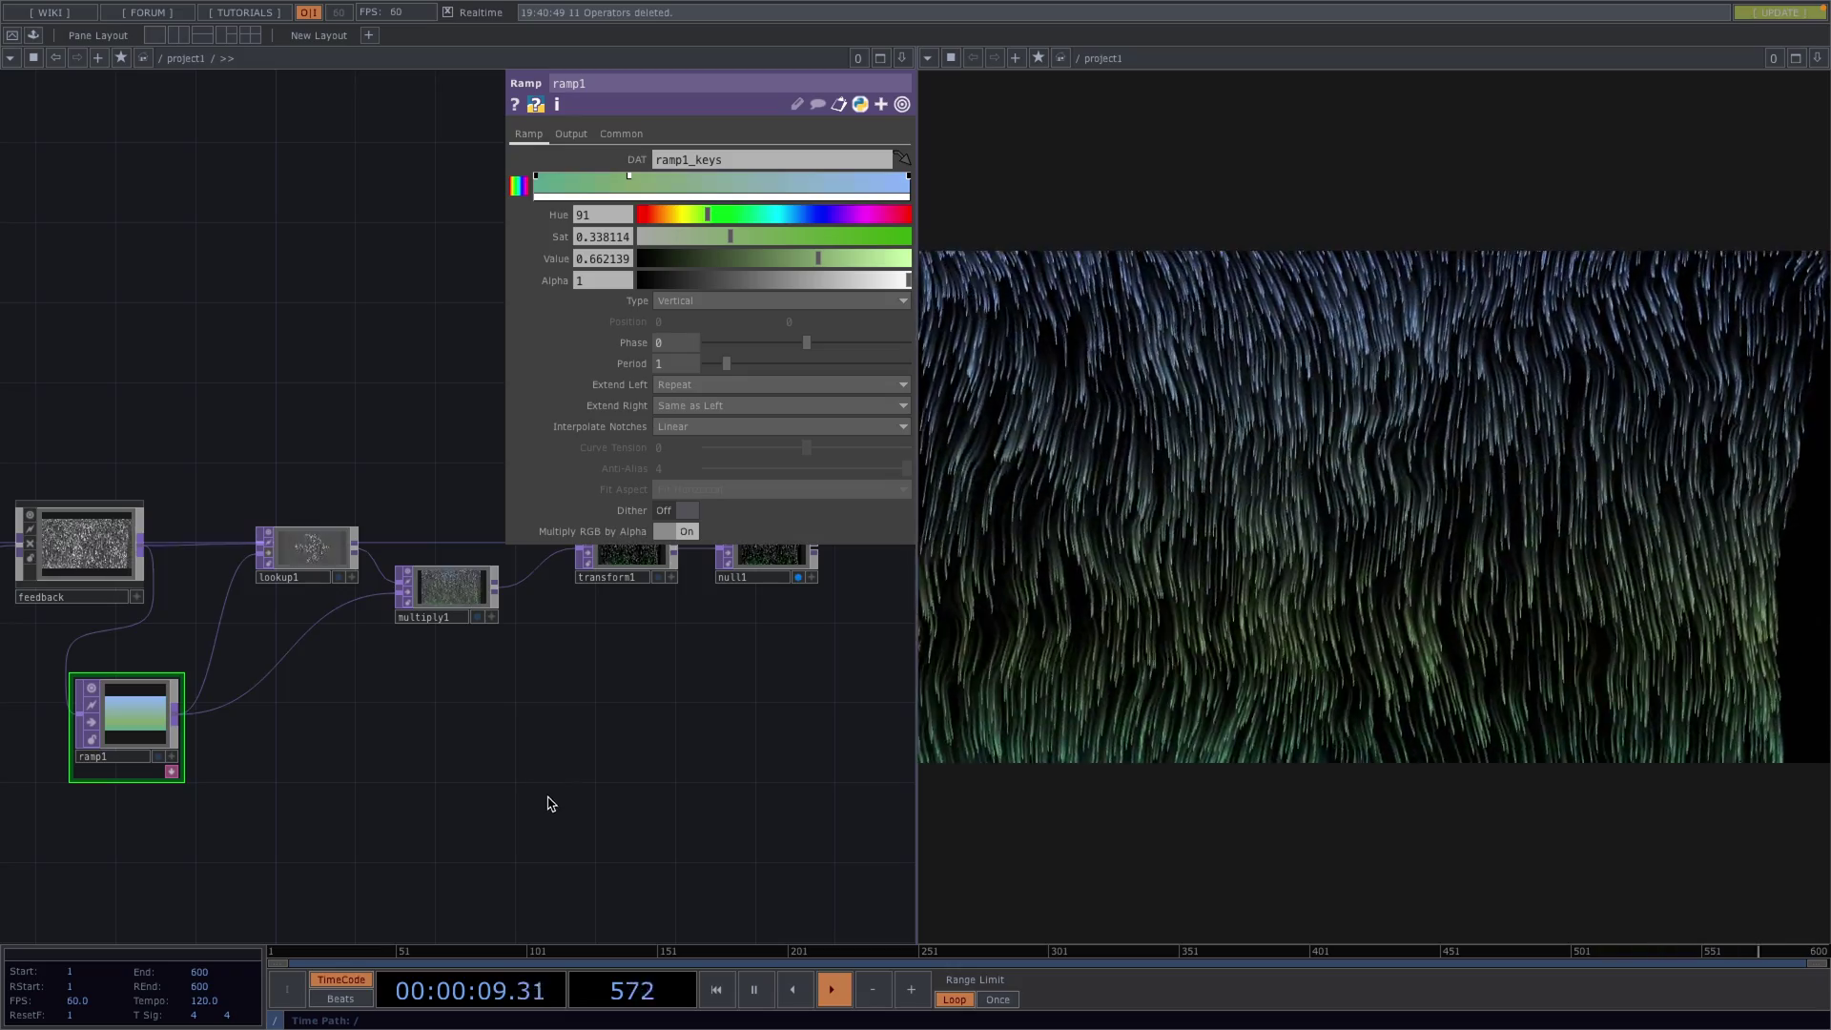
# - Add a new Noise TOP, noise1, below ramp1
pyautogui.moveTo(550, 803); pyautogui.dragTo(686, 763)
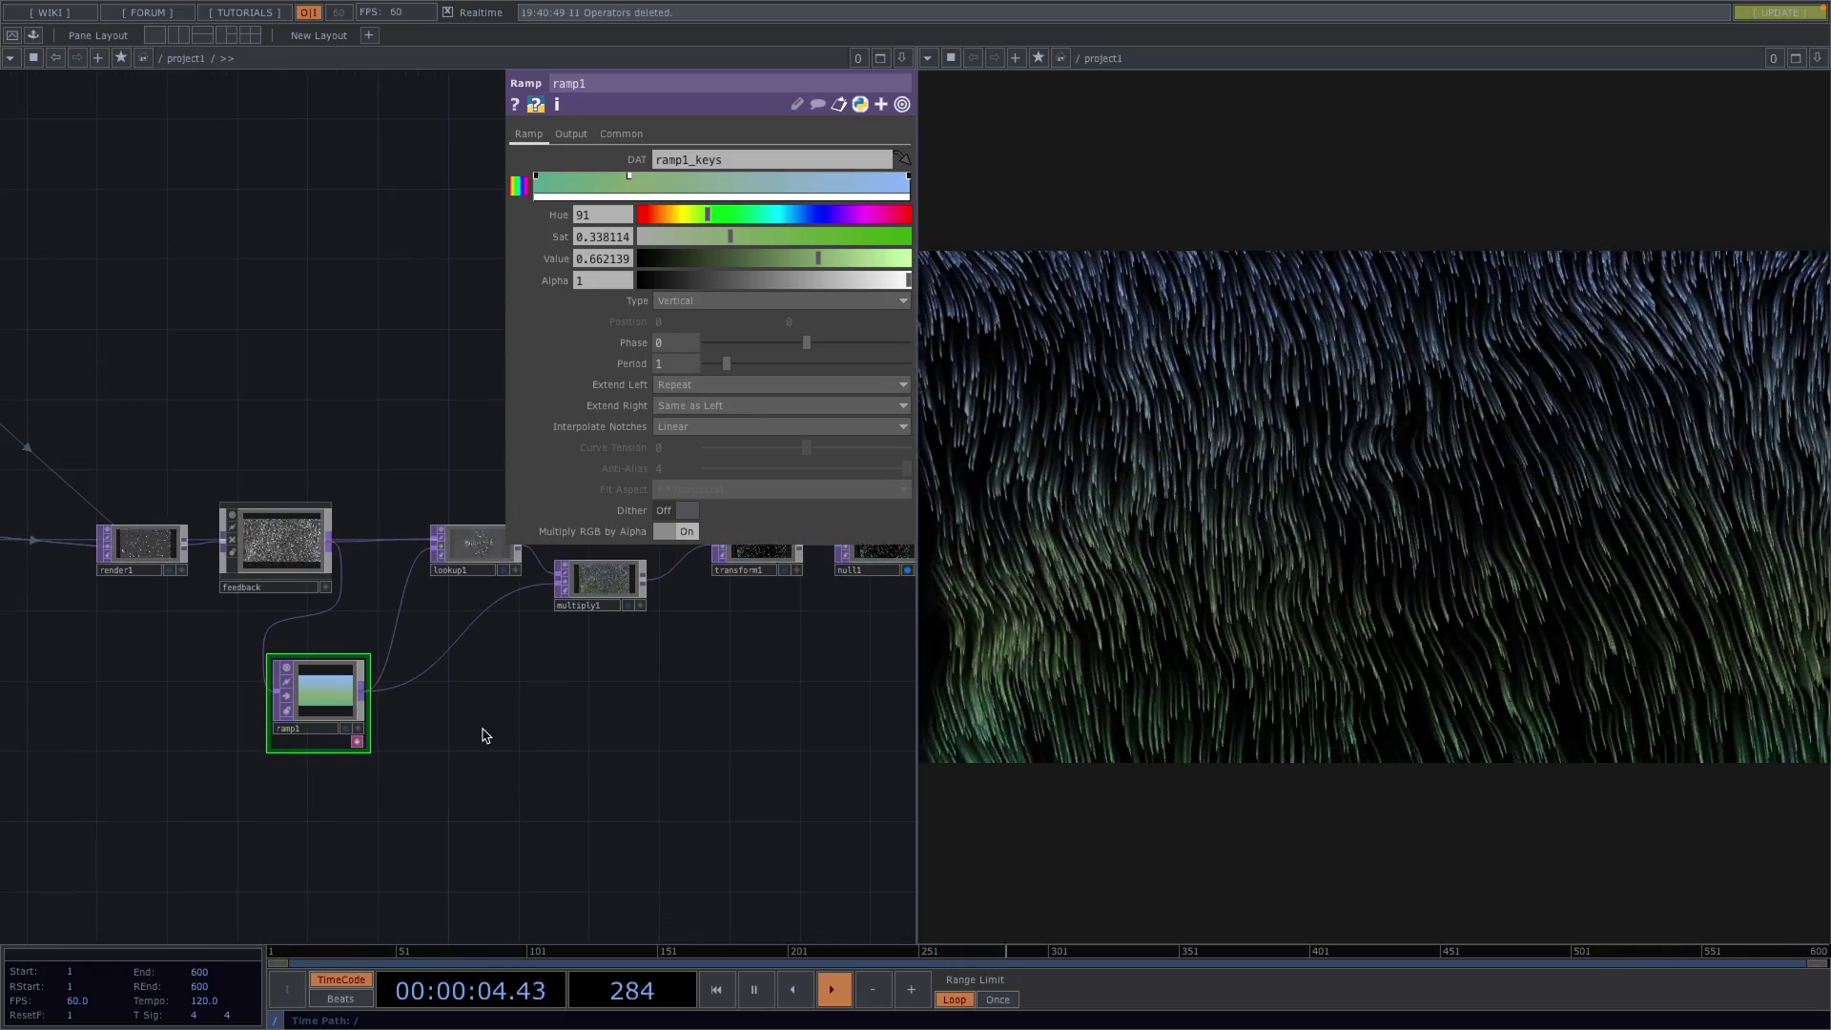
pyautogui.rightClick(321, 610)
pyautogui.click(372, 613)
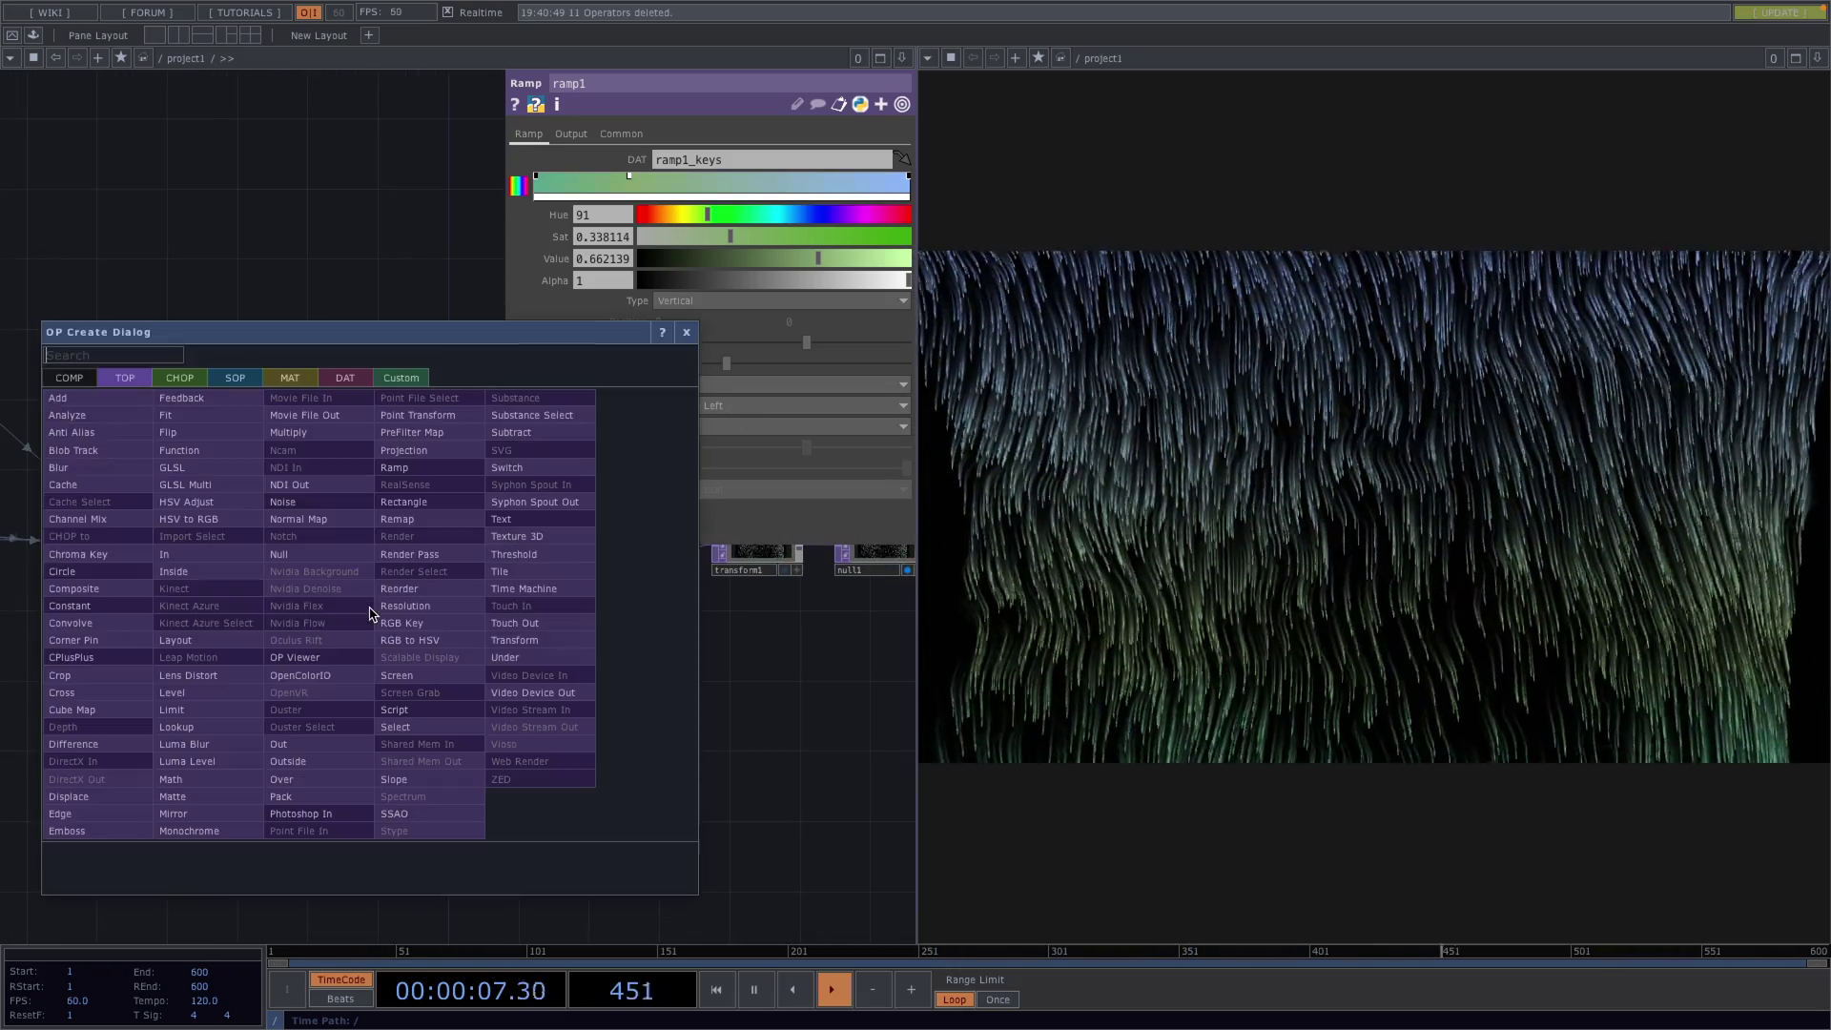
pyautogui.click(282, 501)
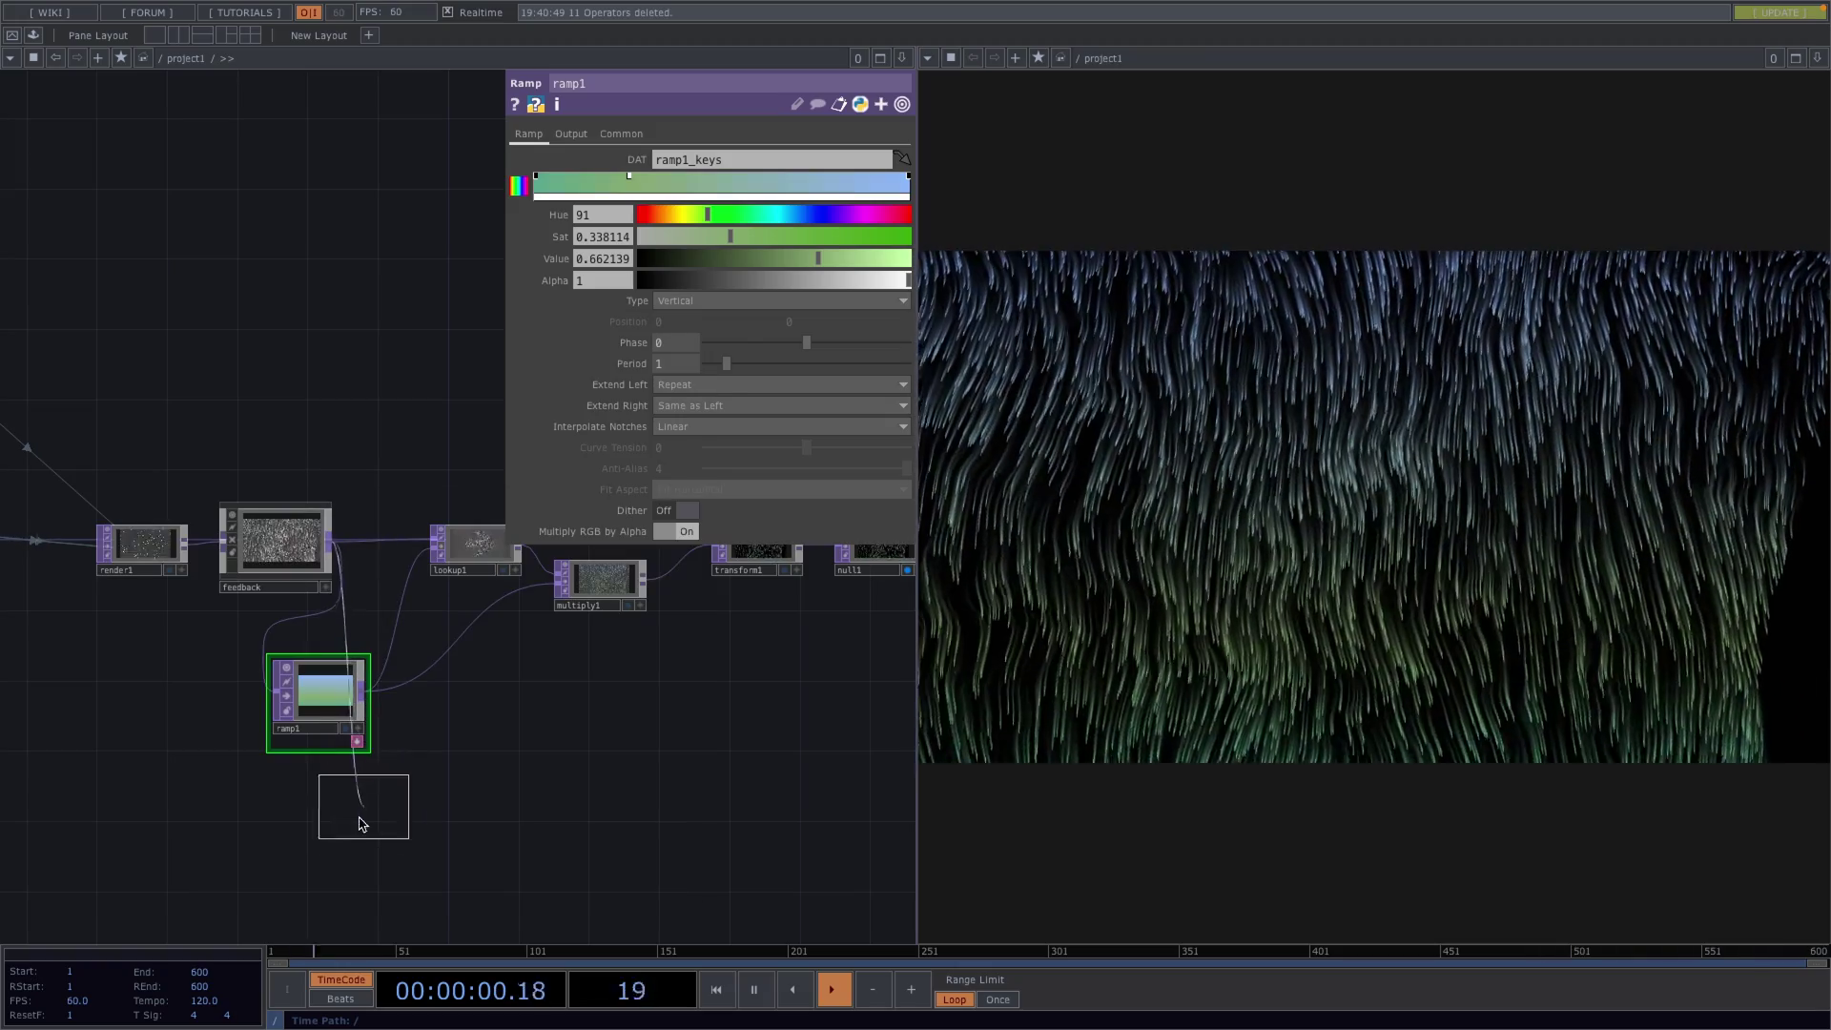
pyautogui.click(339, 861)
pyautogui.moveTo(339, 861); pyautogui.dragTo(322, 826)
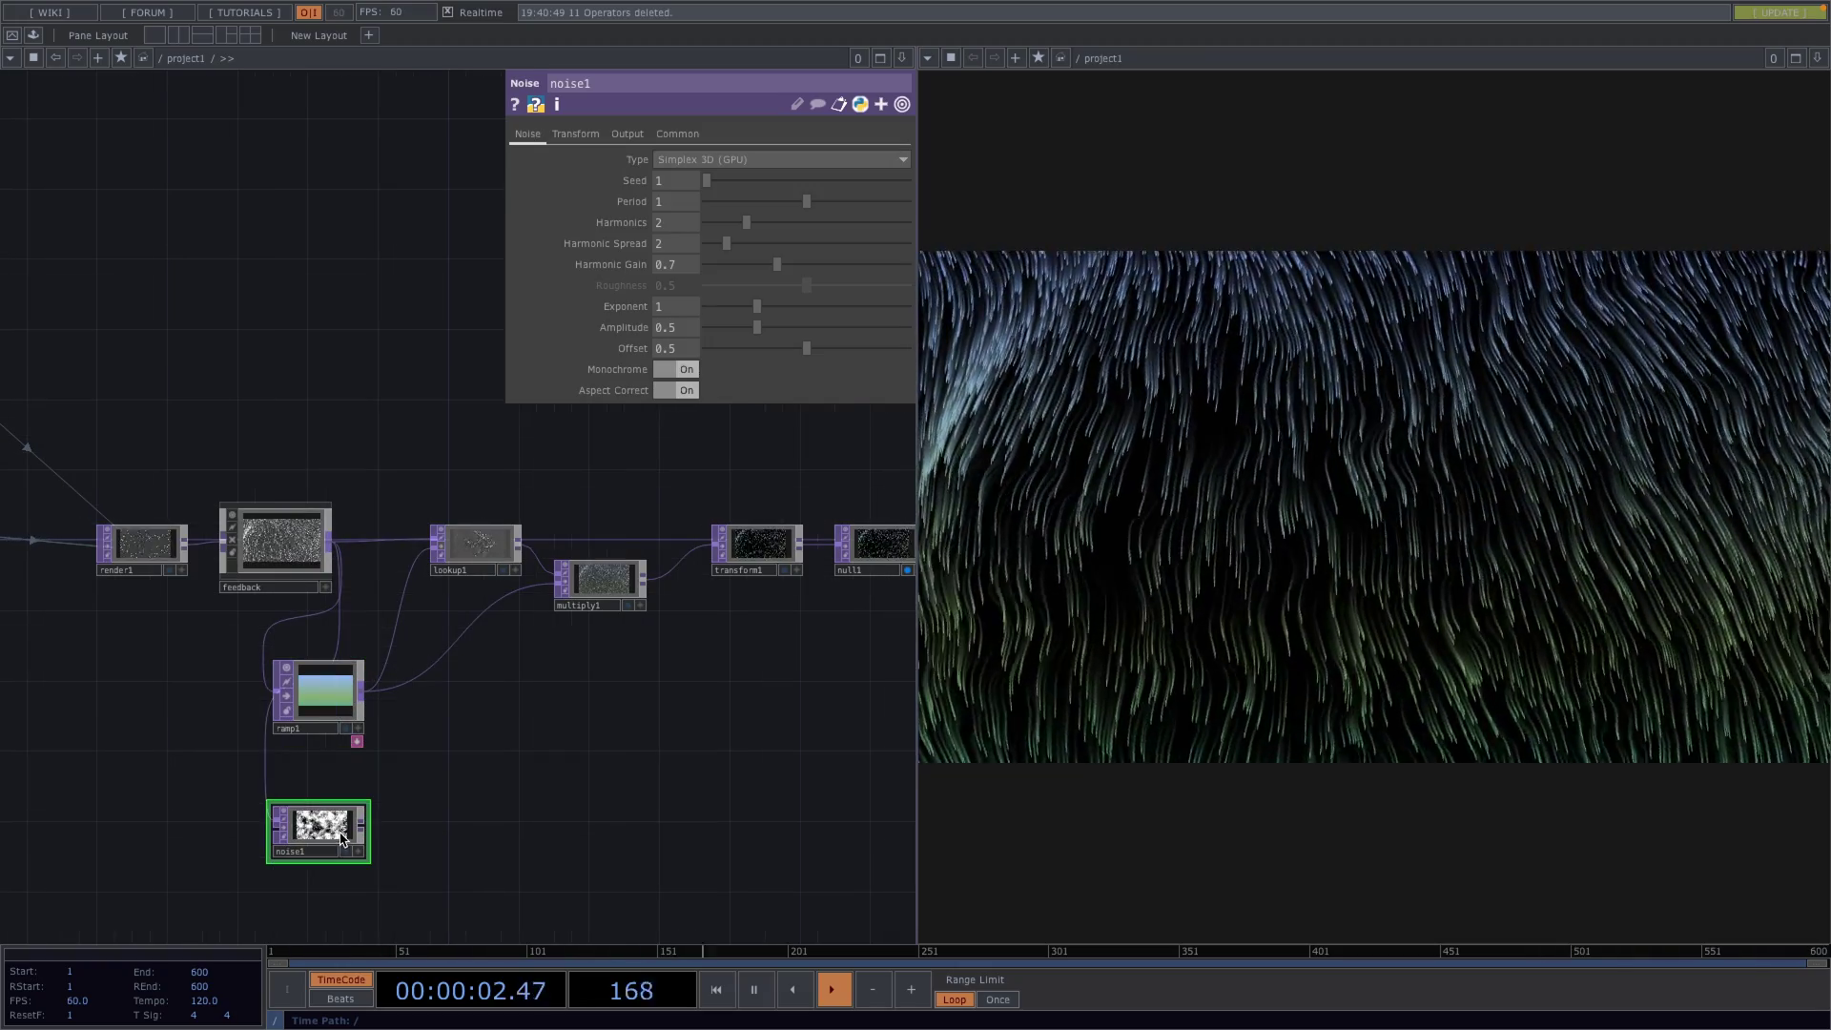
# - Set noise1's RGB output to Noise, Monochrome off, and wire it into multiply1
pyautogui.click(626, 134)
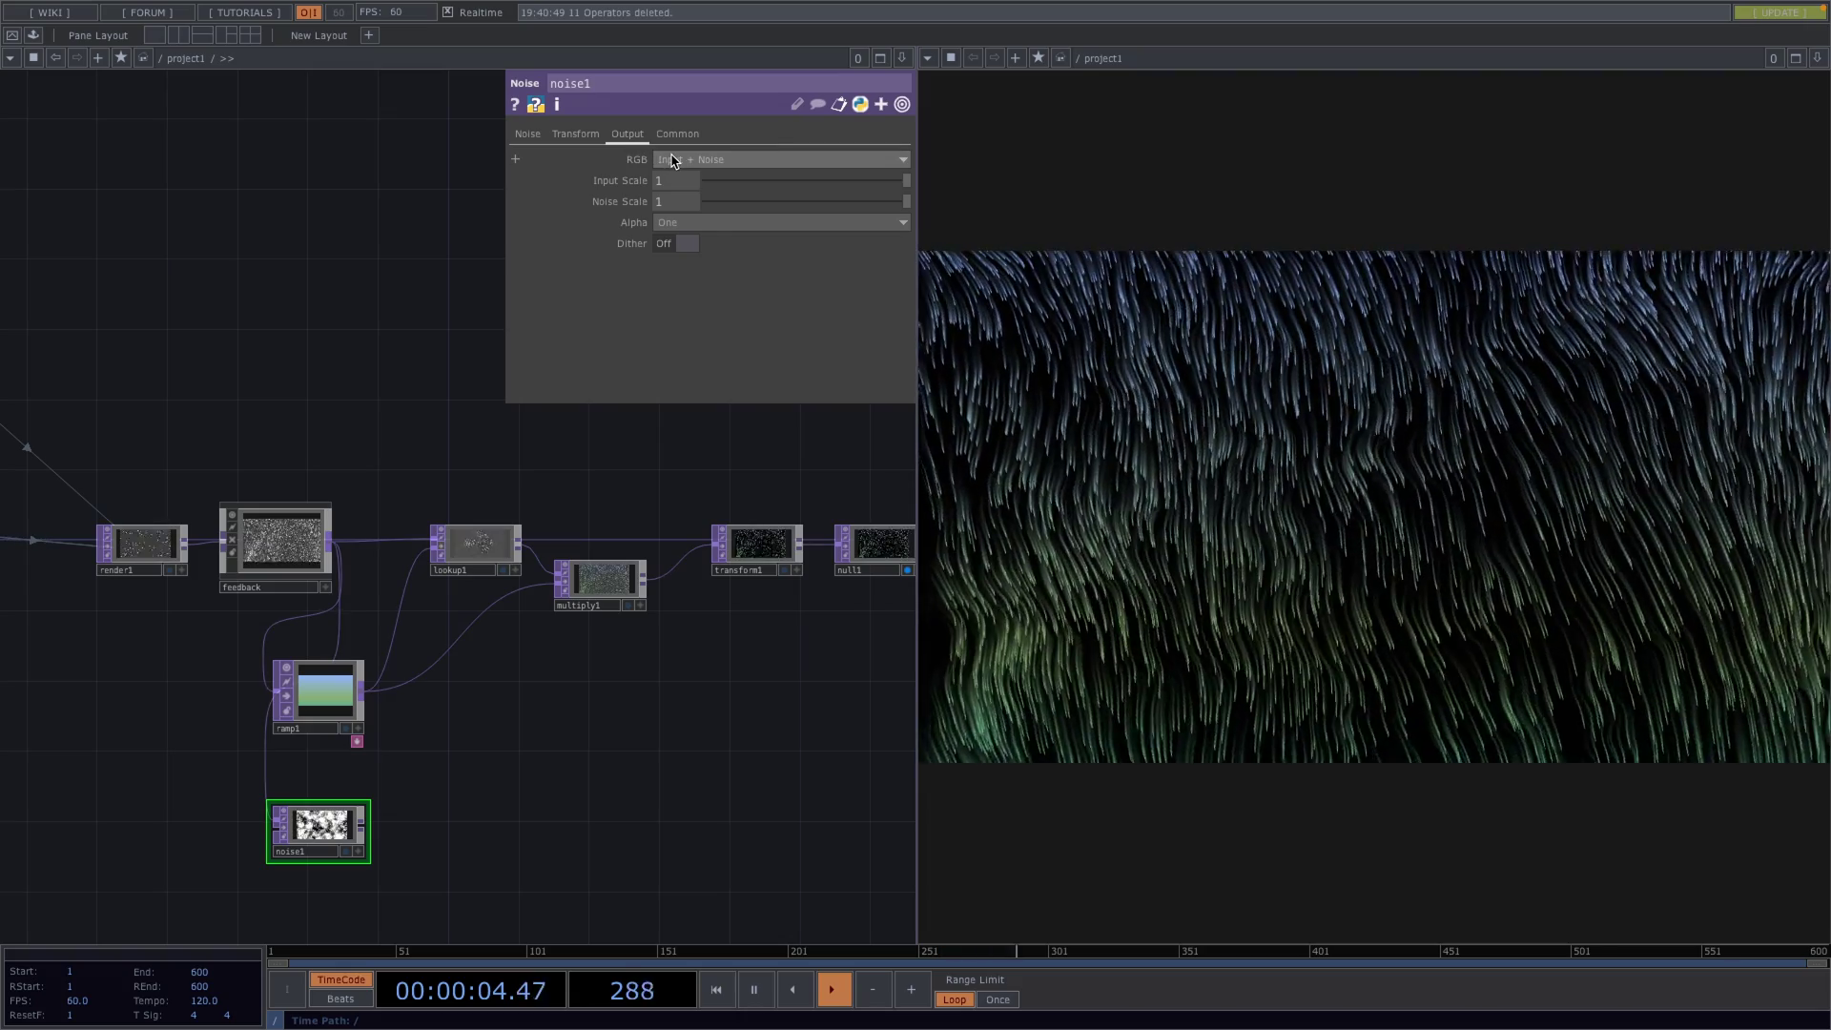
pyautogui.click(689, 159)
pyautogui.click(677, 179)
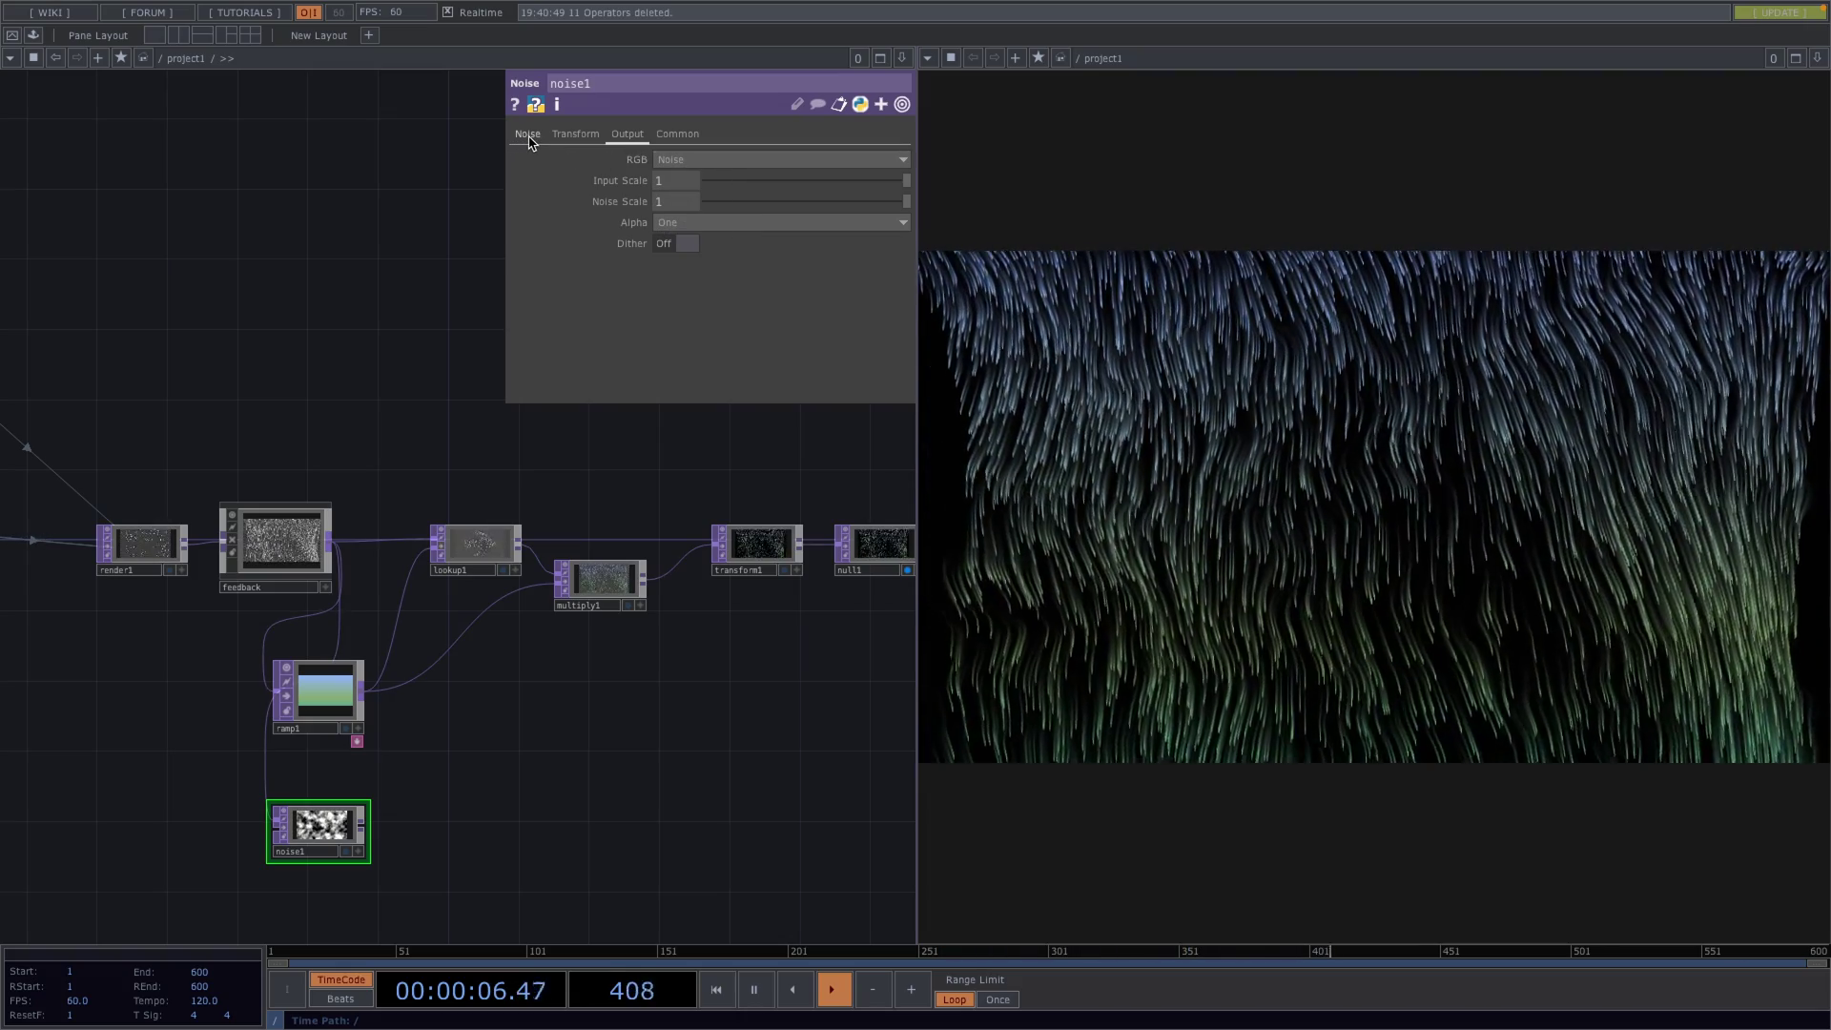
pyautogui.click(527, 134)
pyautogui.click(677, 370)
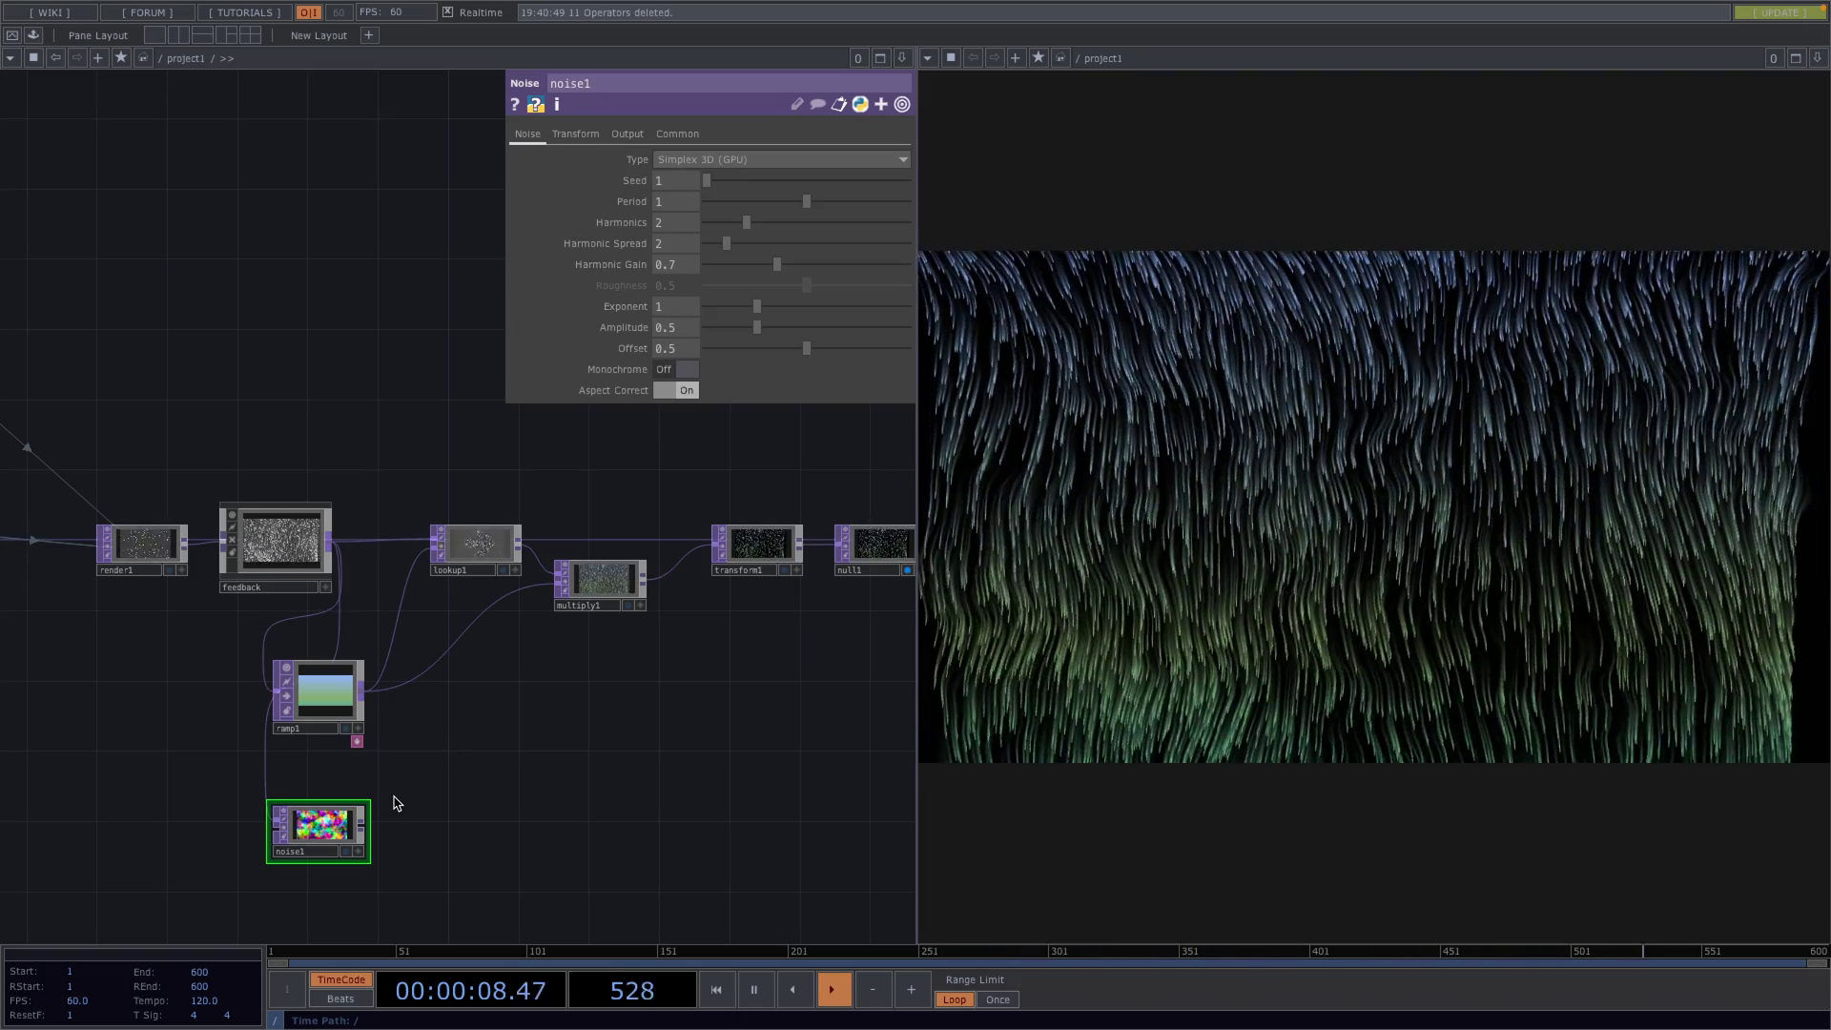
pyautogui.scroll(2, 397, 803)
pyautogui.moveTo(353, 831); pyautogui.dragTo(442, 643)
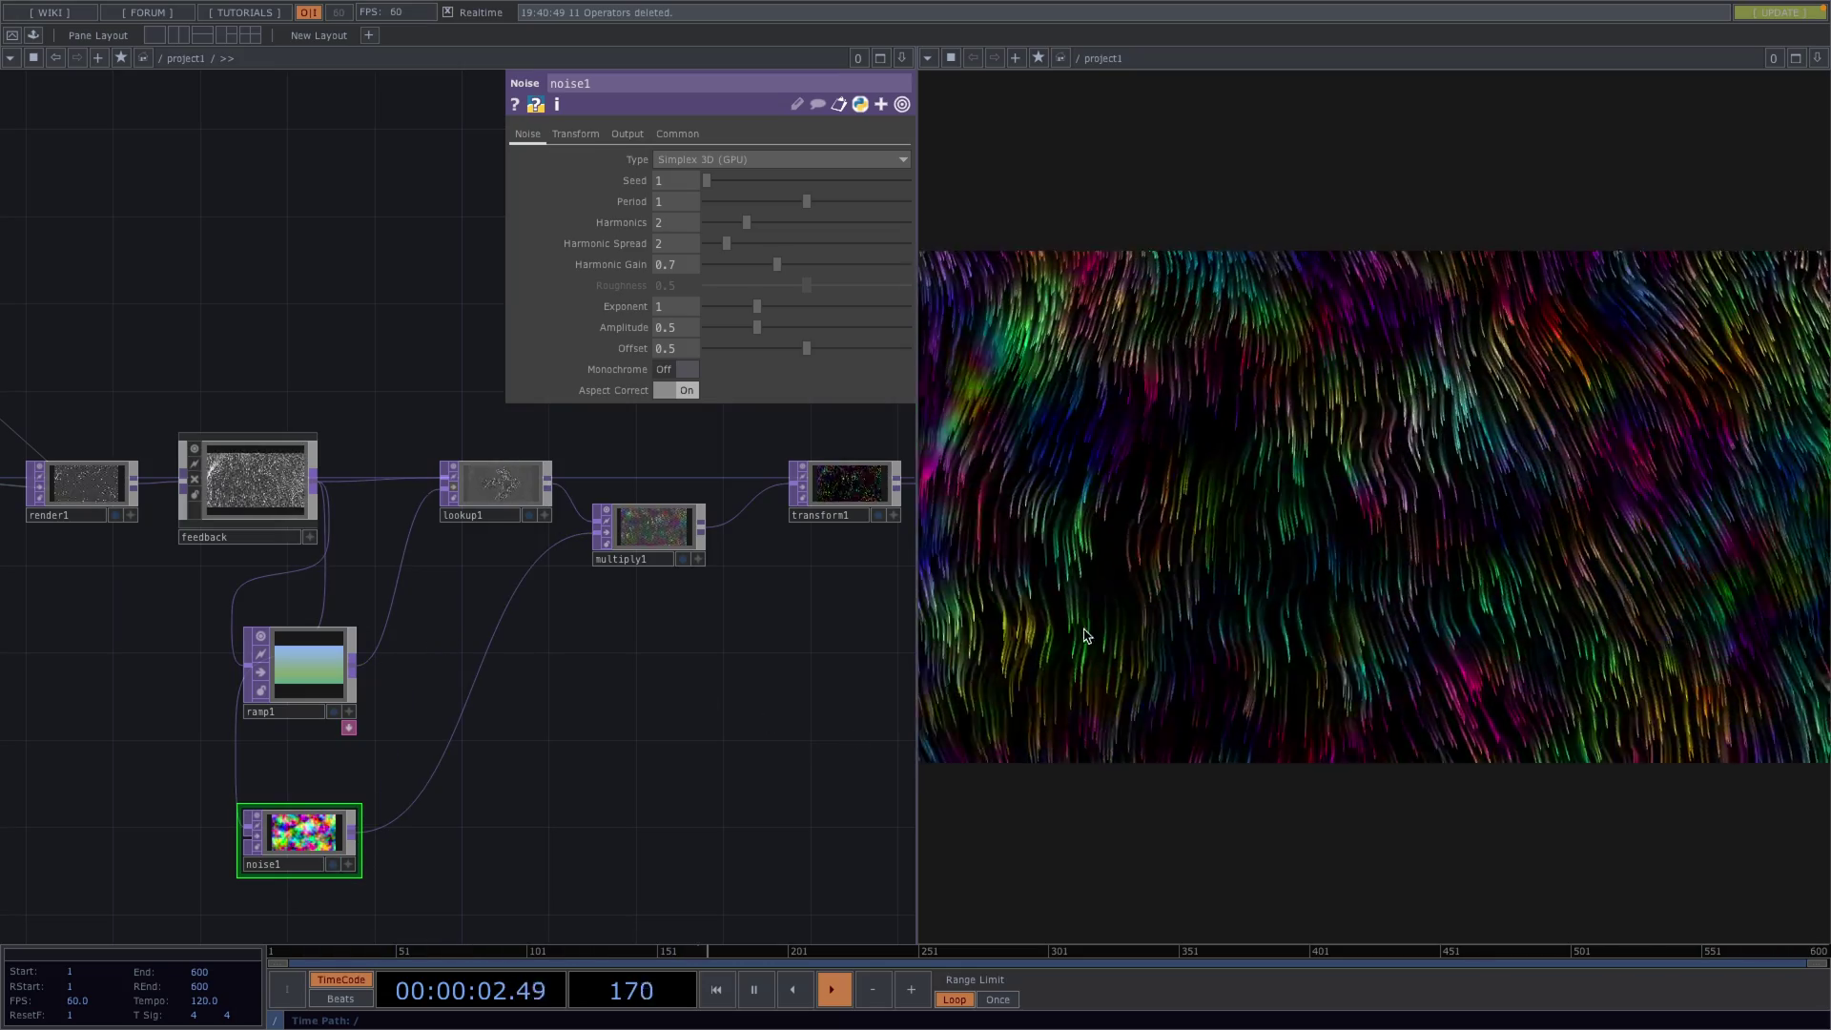
# - Shrink noise1's Transform Scale to 0.029
pyautogui.click(575, 135)
pyautogui.moveTo(634, 243)
pyautogui.mouseDown(button='middle')
pyautogui.moveTo(629, 206)
pyautogui.moveTo(615, 223)
pyautogui.moveTo(646, 241)
pyautogui.moveTo(633, 286)
pyautogui.moveTo(626, 210)
pyautogui.mouseUp(button='middle')
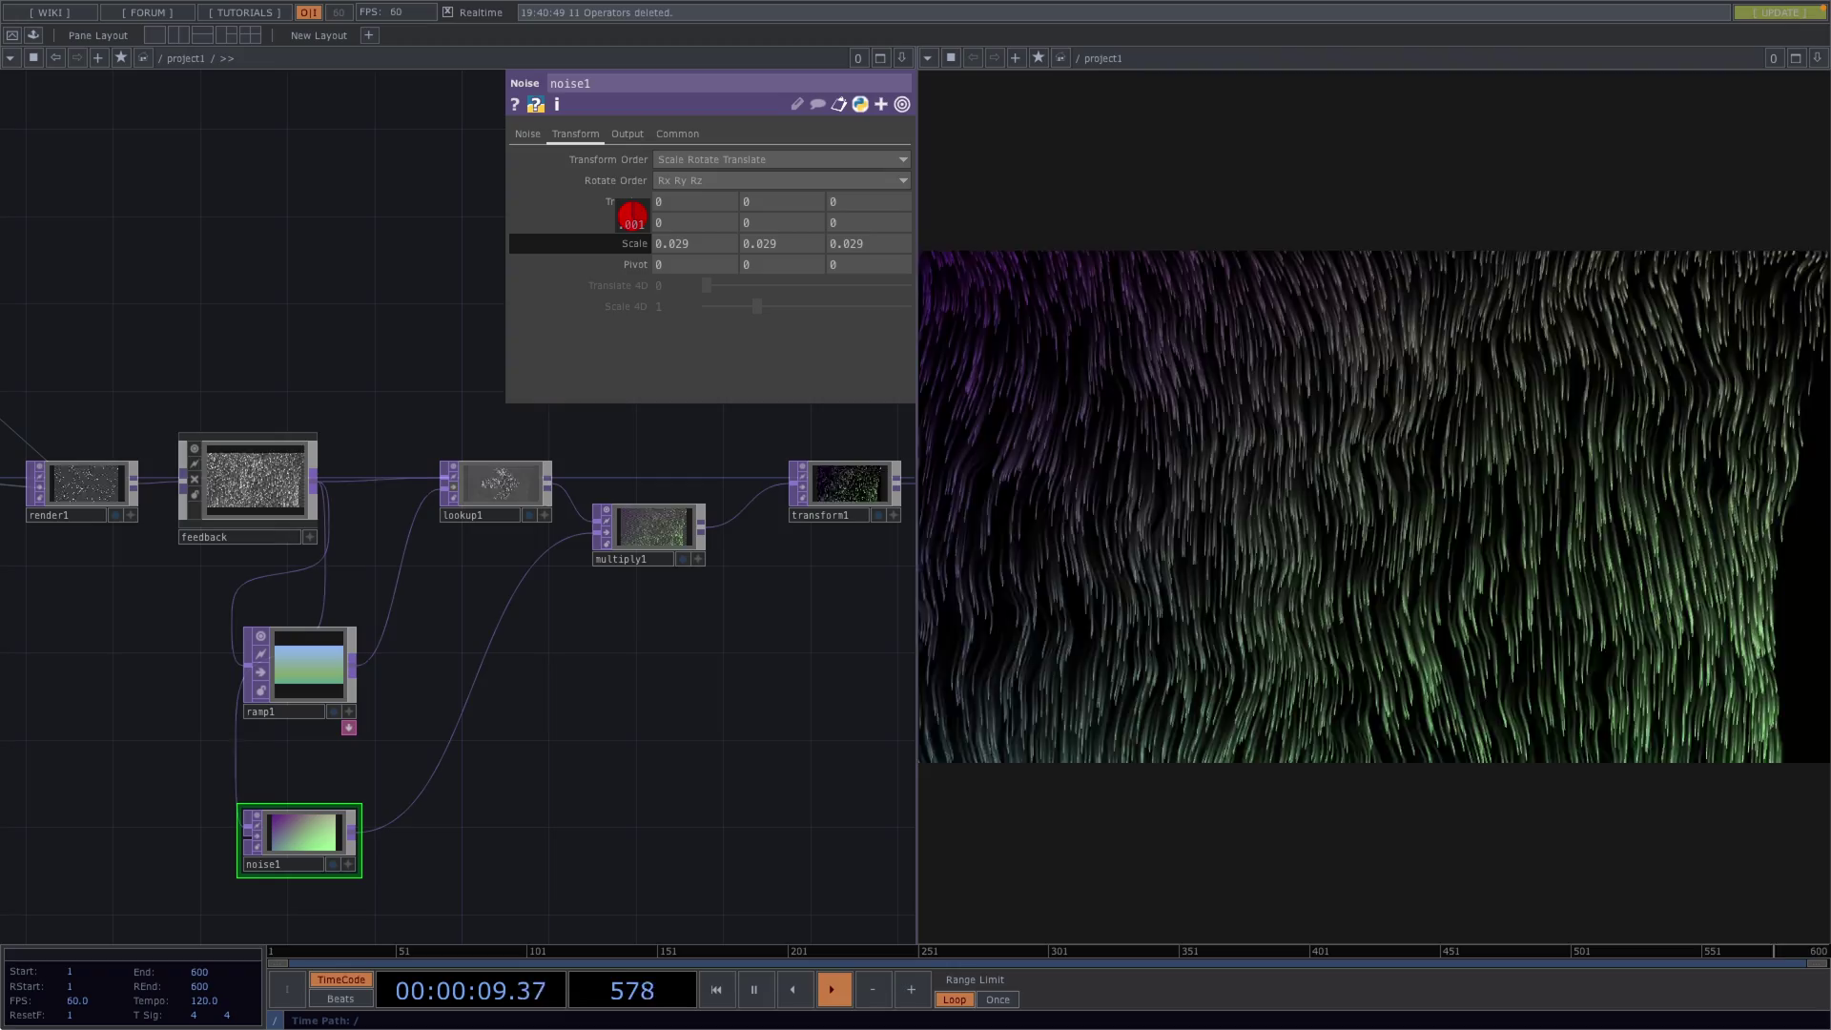
pyautogui.moveTo(632, 215); pyautogui.dragTo(636, 247, button='middle')
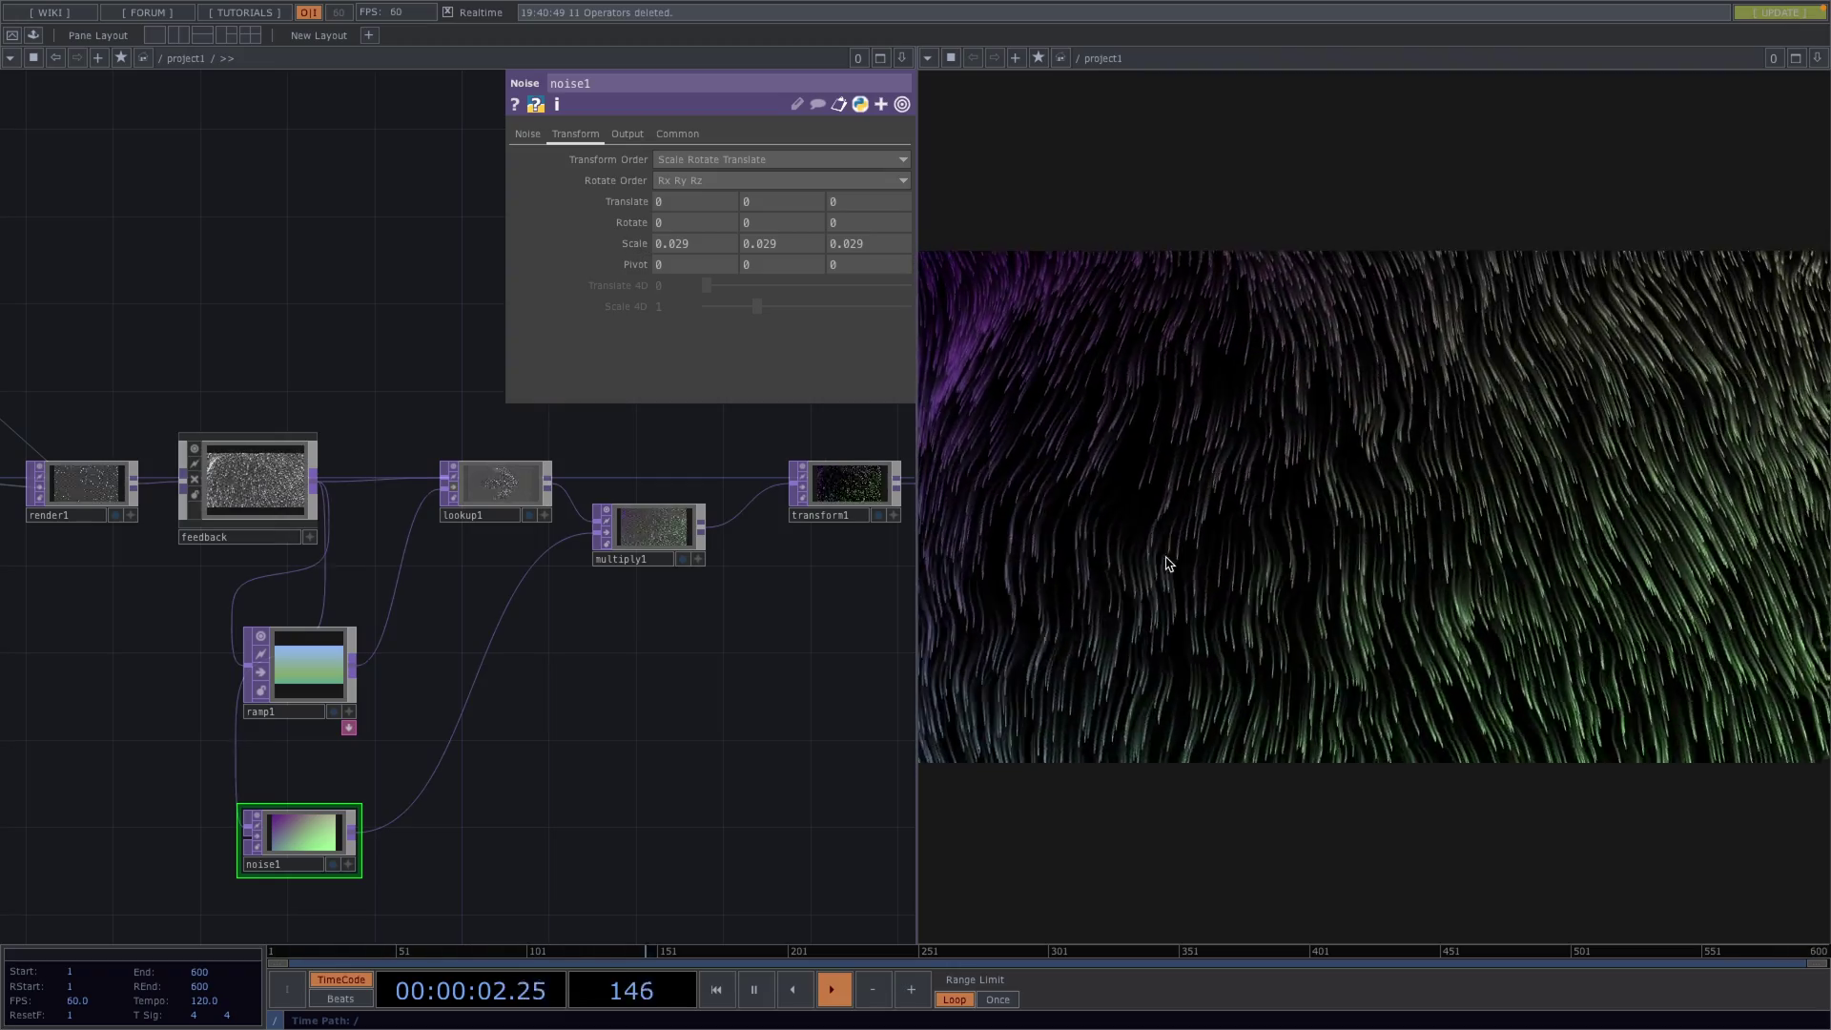
# - Set noise1's Period to about 1.476 and change its Seed
pyautogui.click(529, 134)
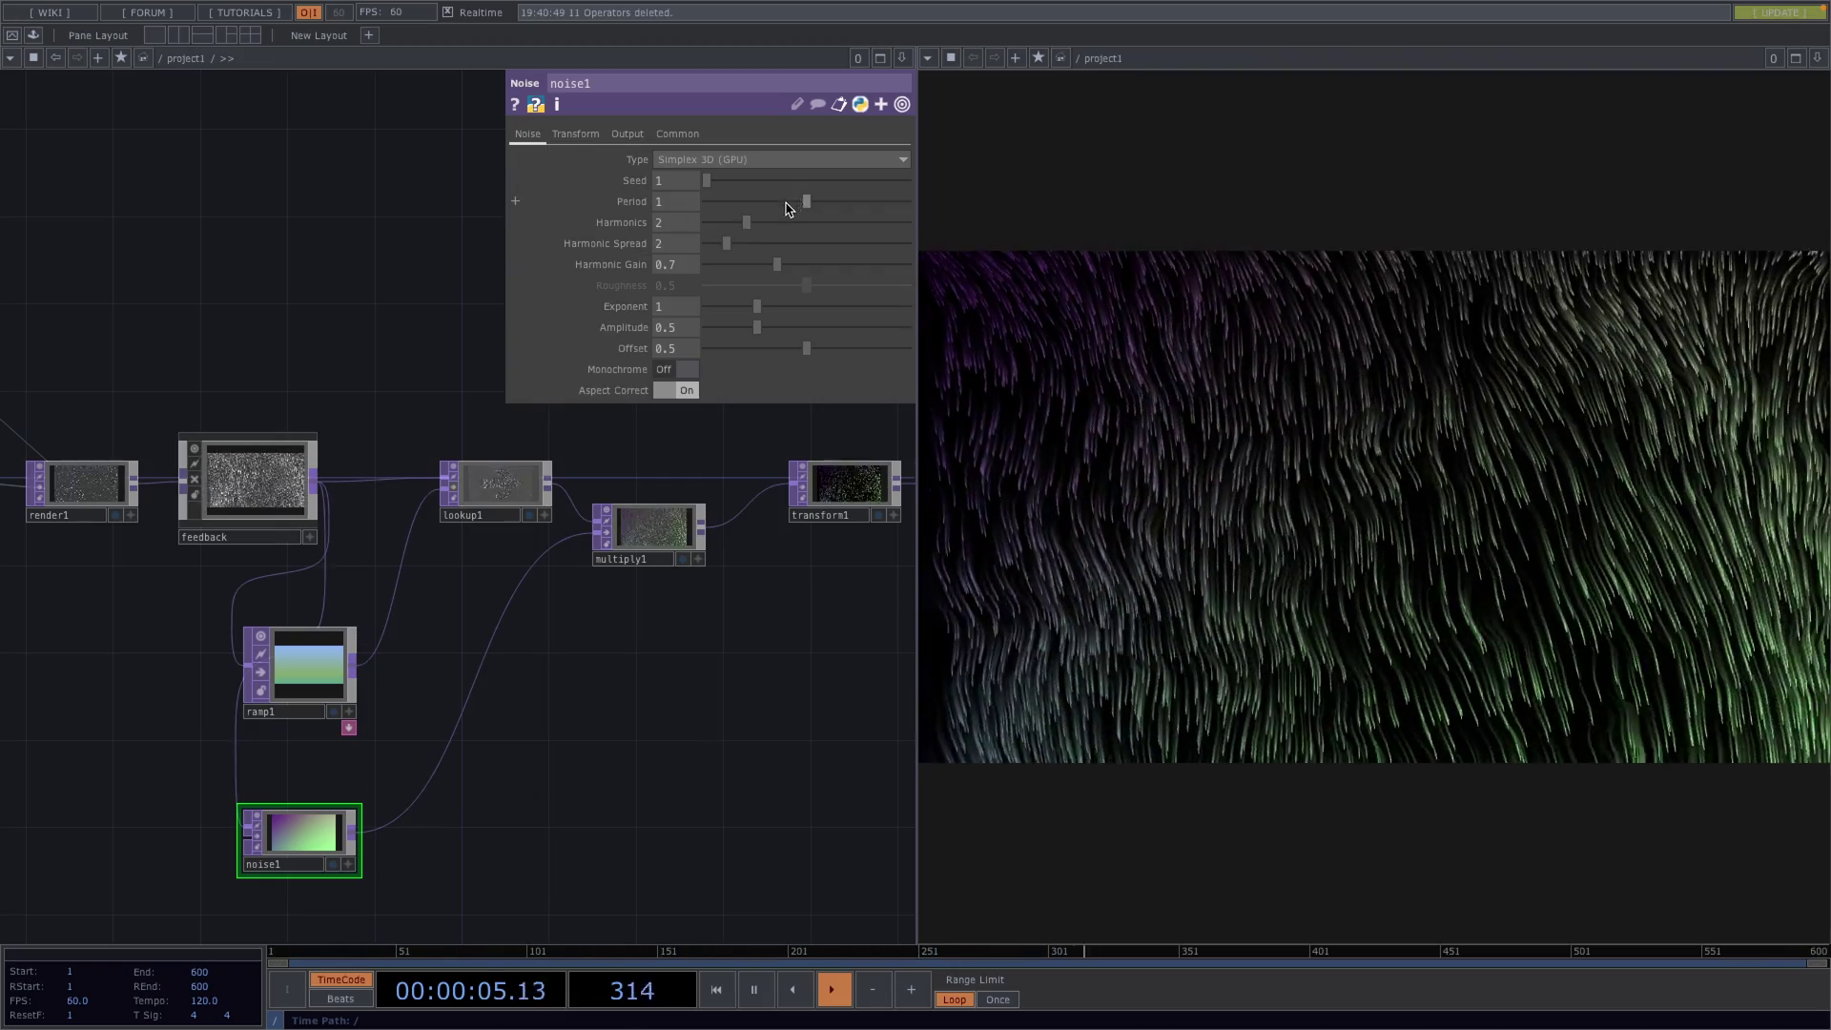
pyautogui.moveTo(787, 208); pyautogui.dragTo(660, 209)
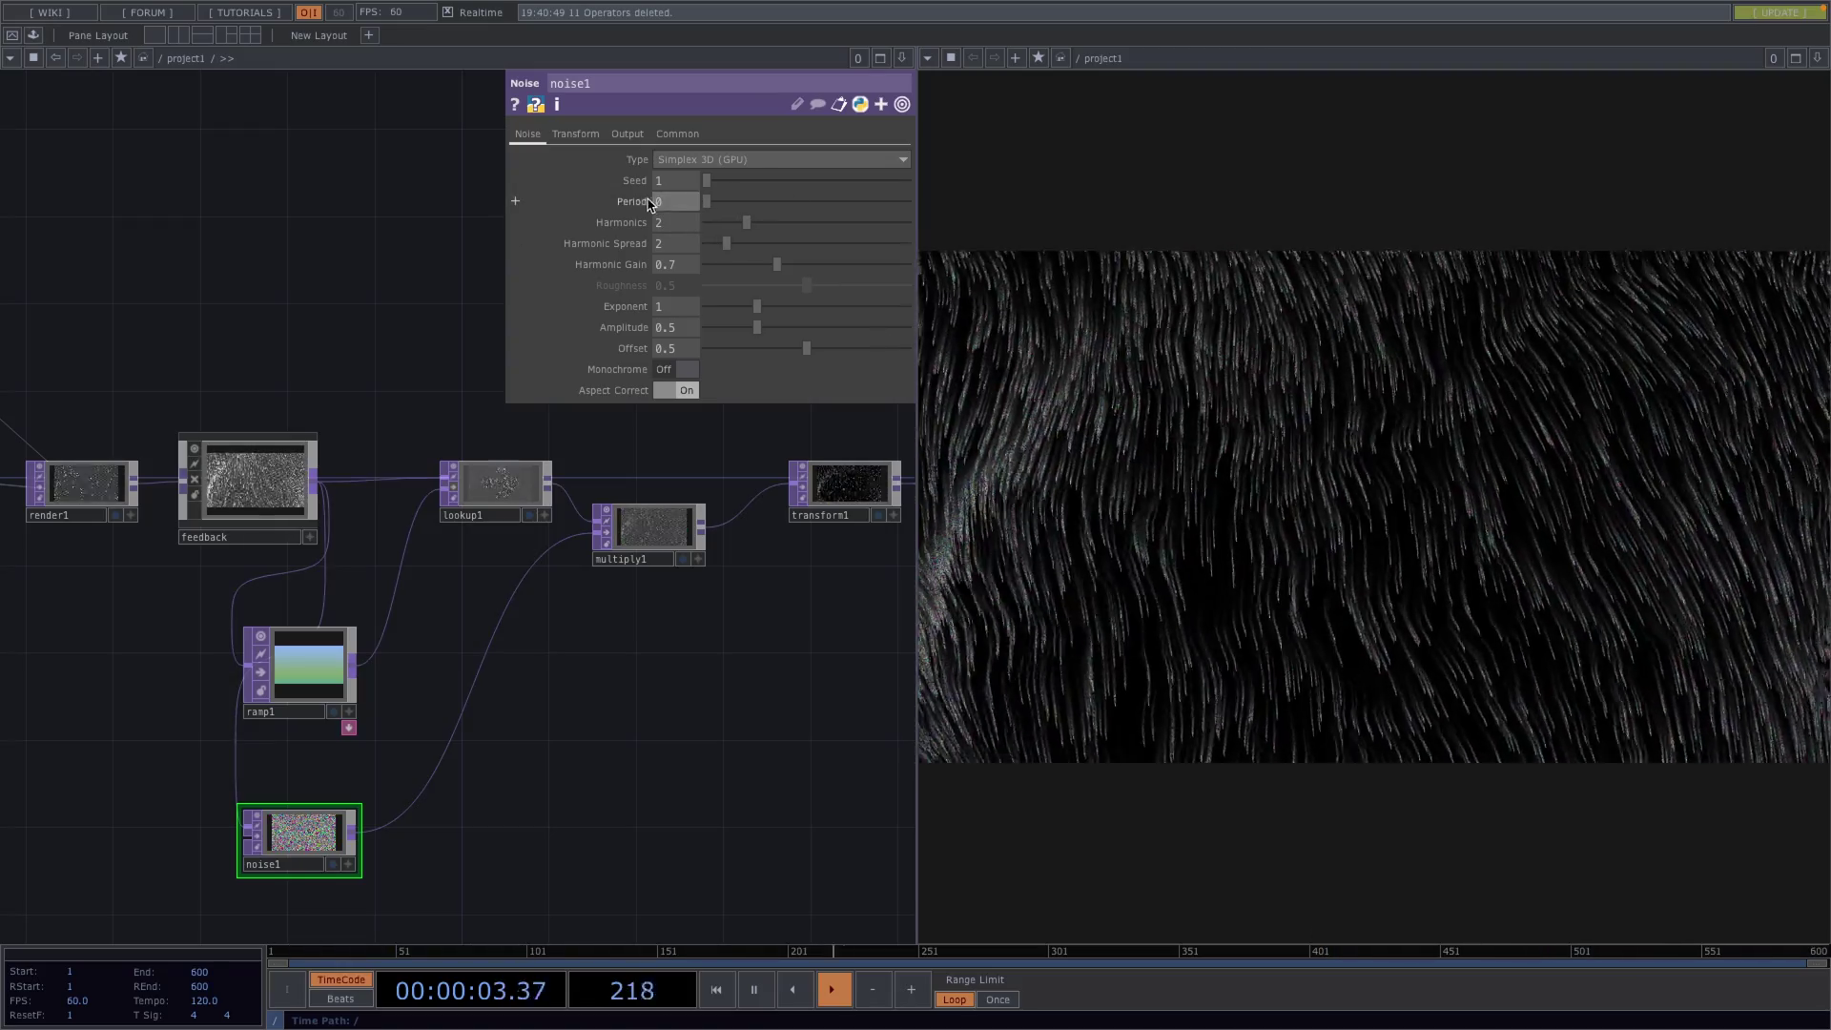
pyautogui.moveTo(707, 202); pyautogui.dragTo(751, 233)
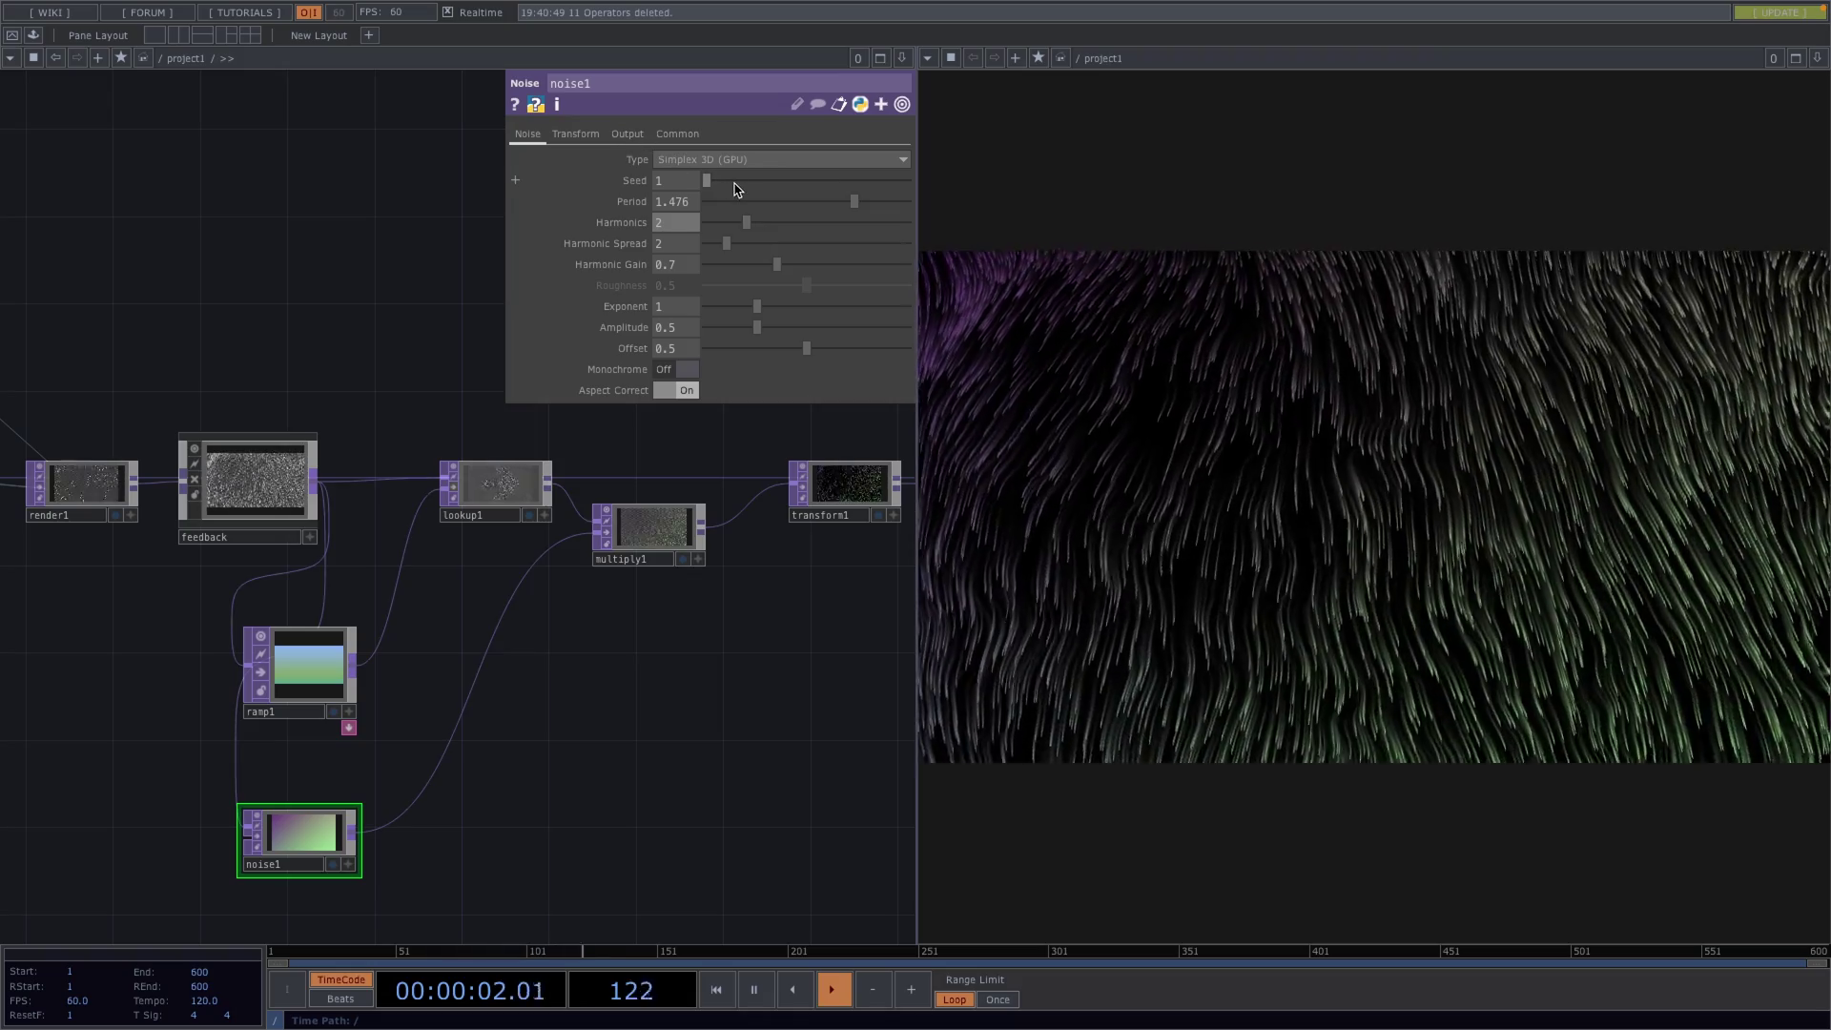
pyautogui.moveTo(734, 189); pyautogui.dragTo(775, 186)
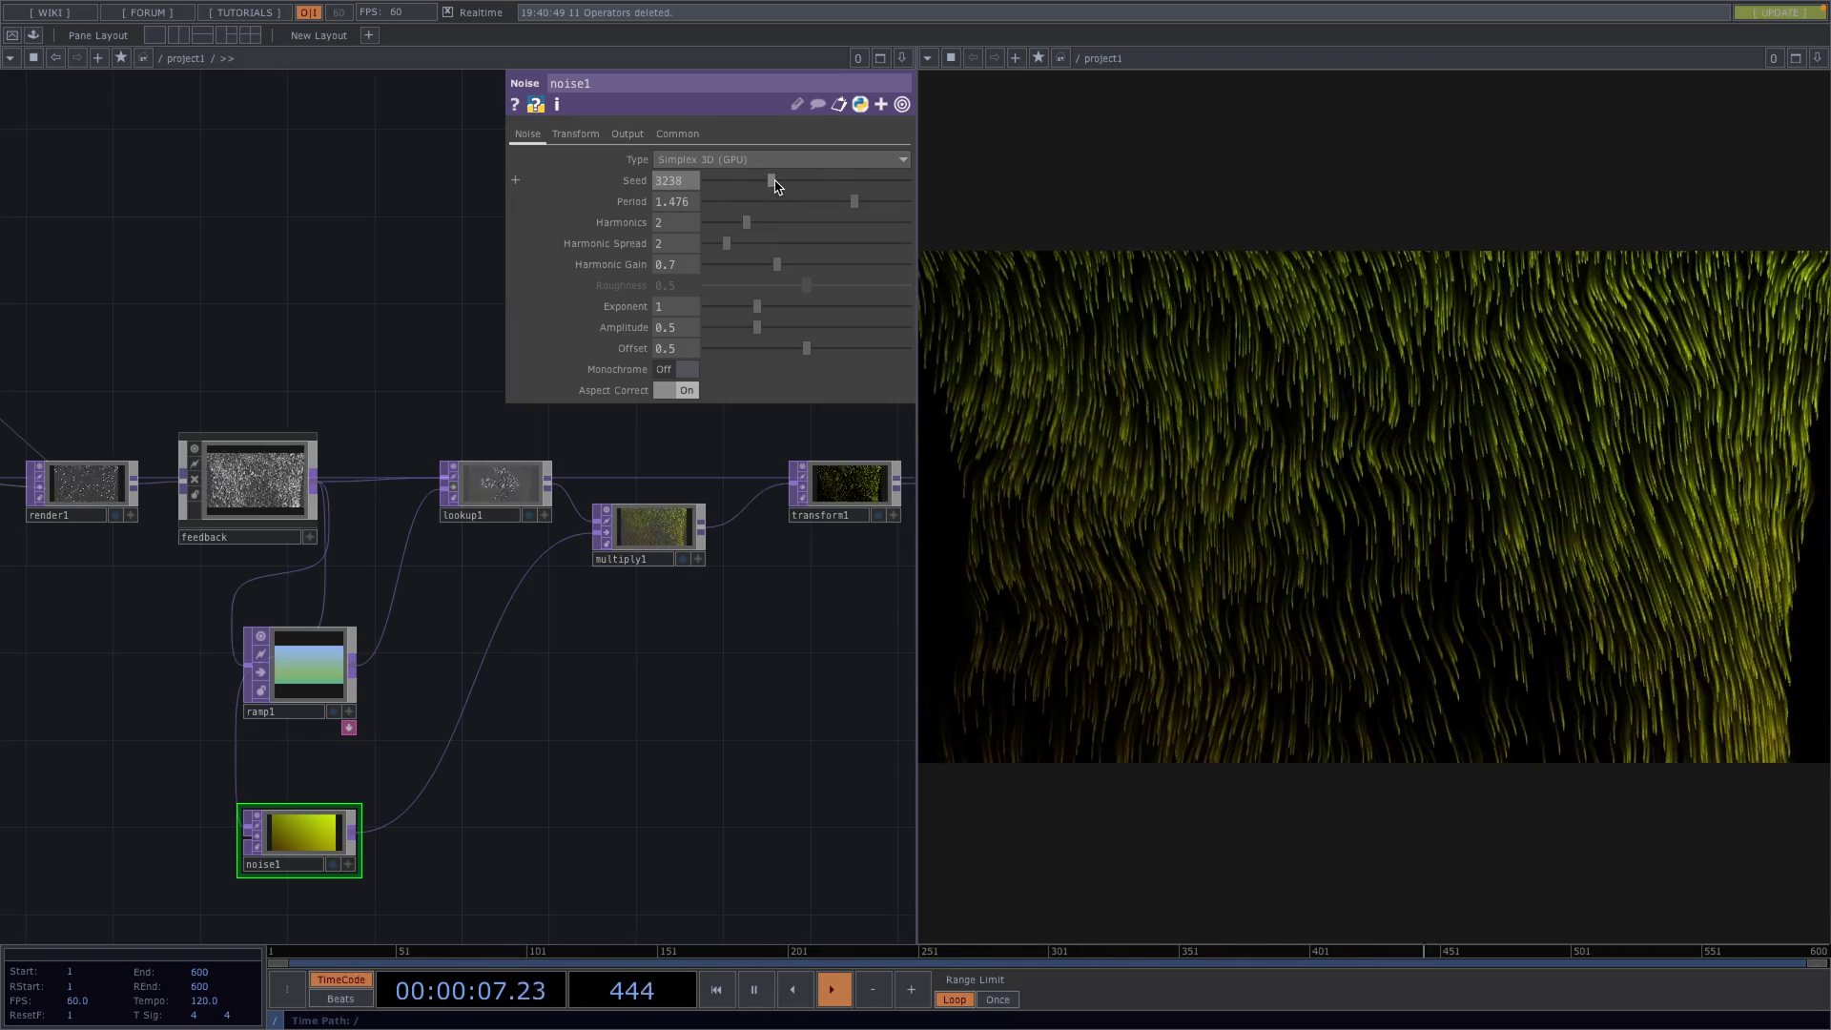
# - Drive noise1's Translate Z with the expression absTime.seconds * 0.1
pyautogui.click(575, 134)
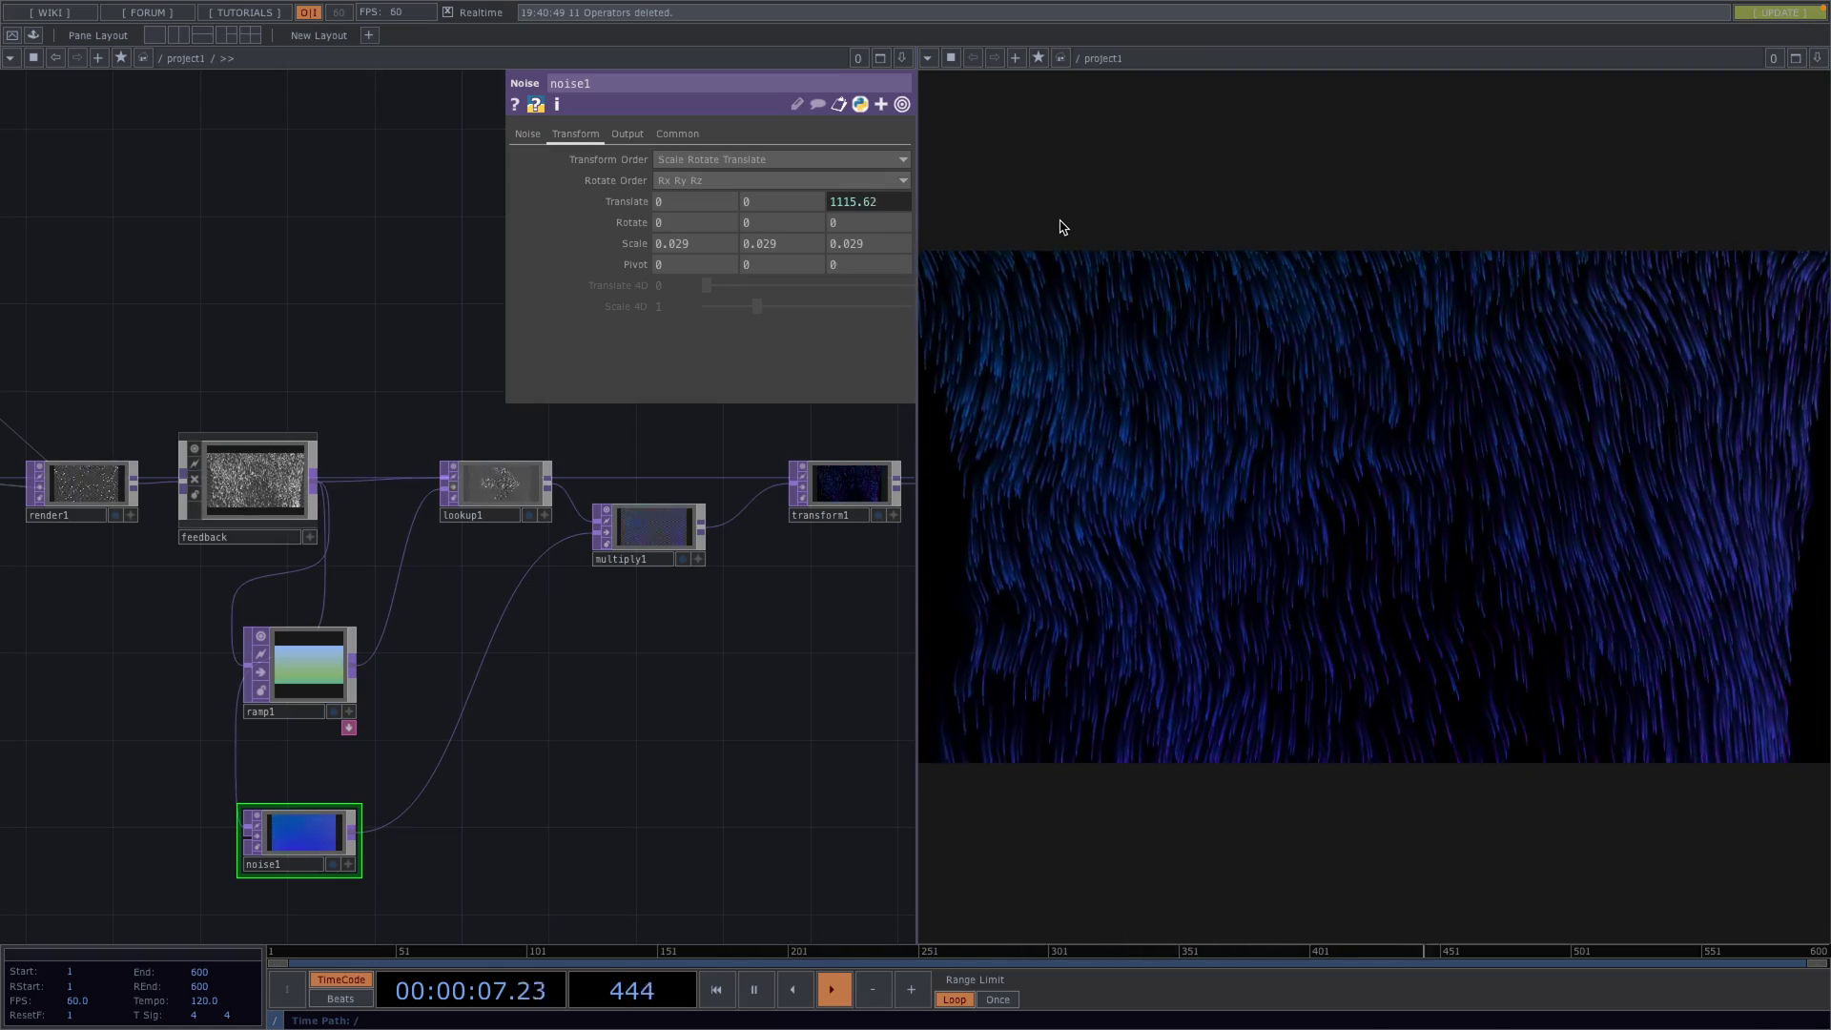
pyautogui.click(902, 207)
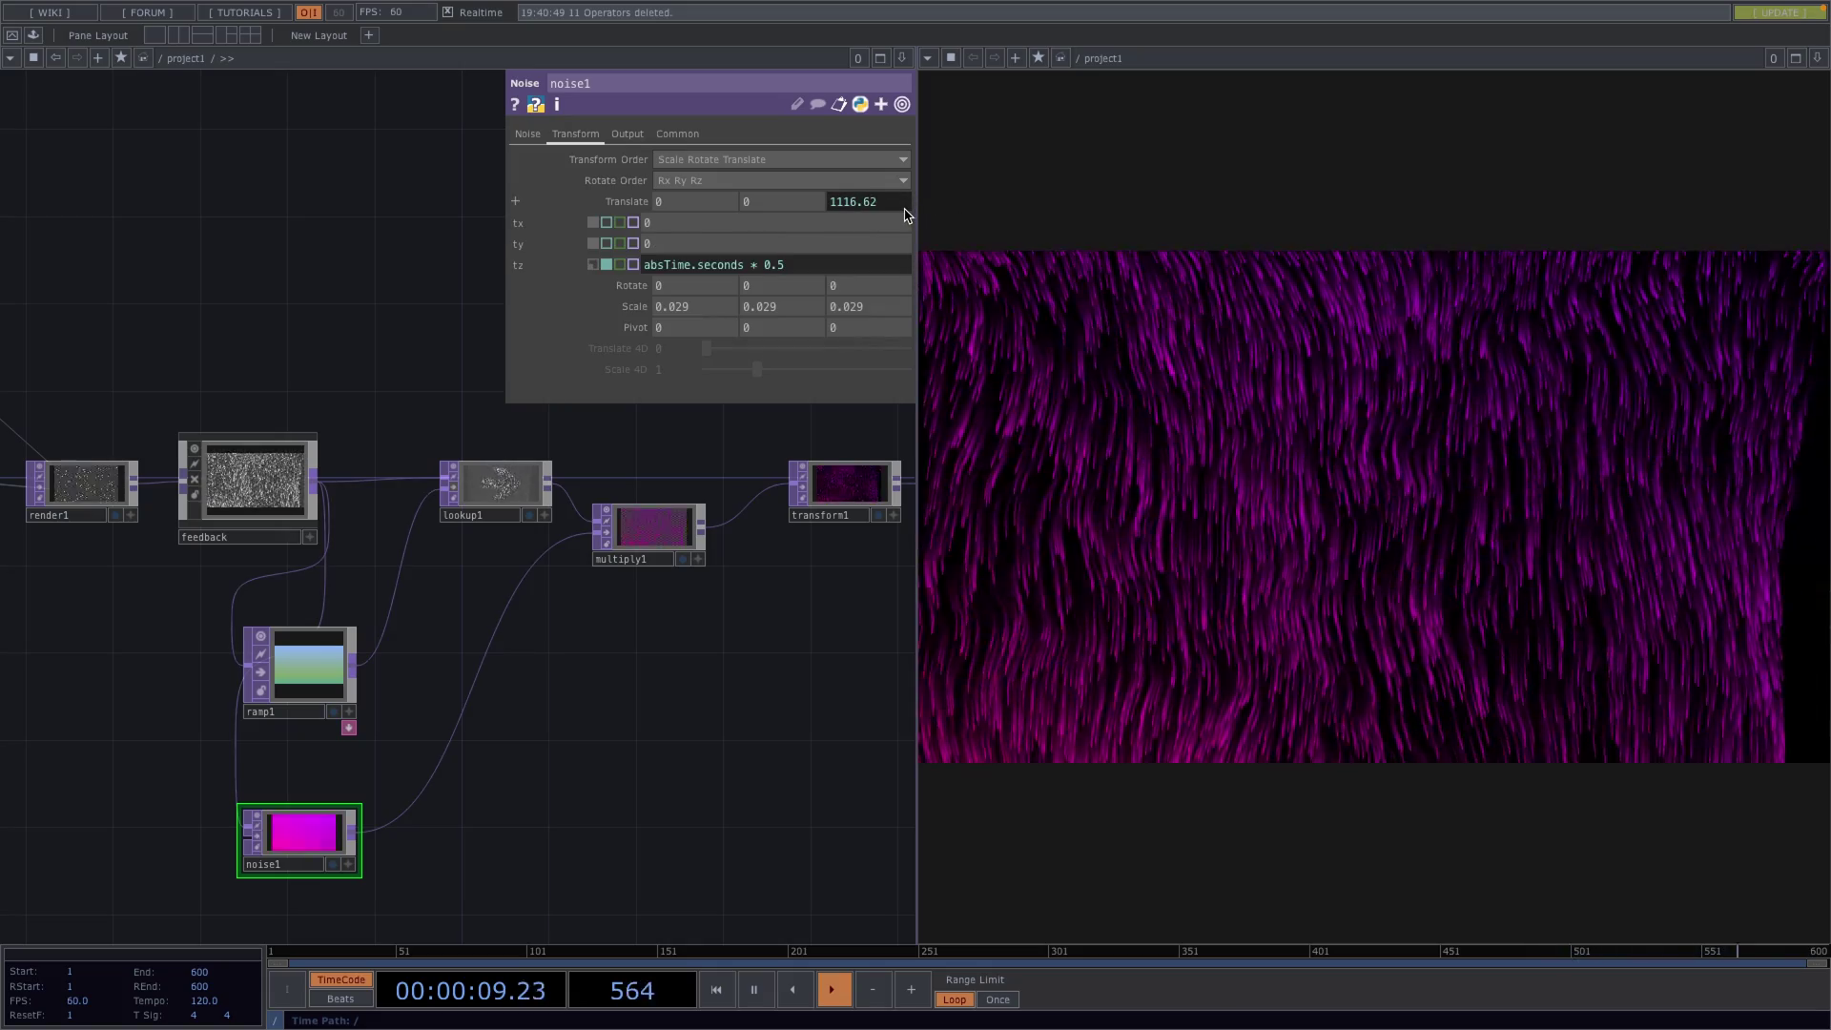
pyautogui.write('1')
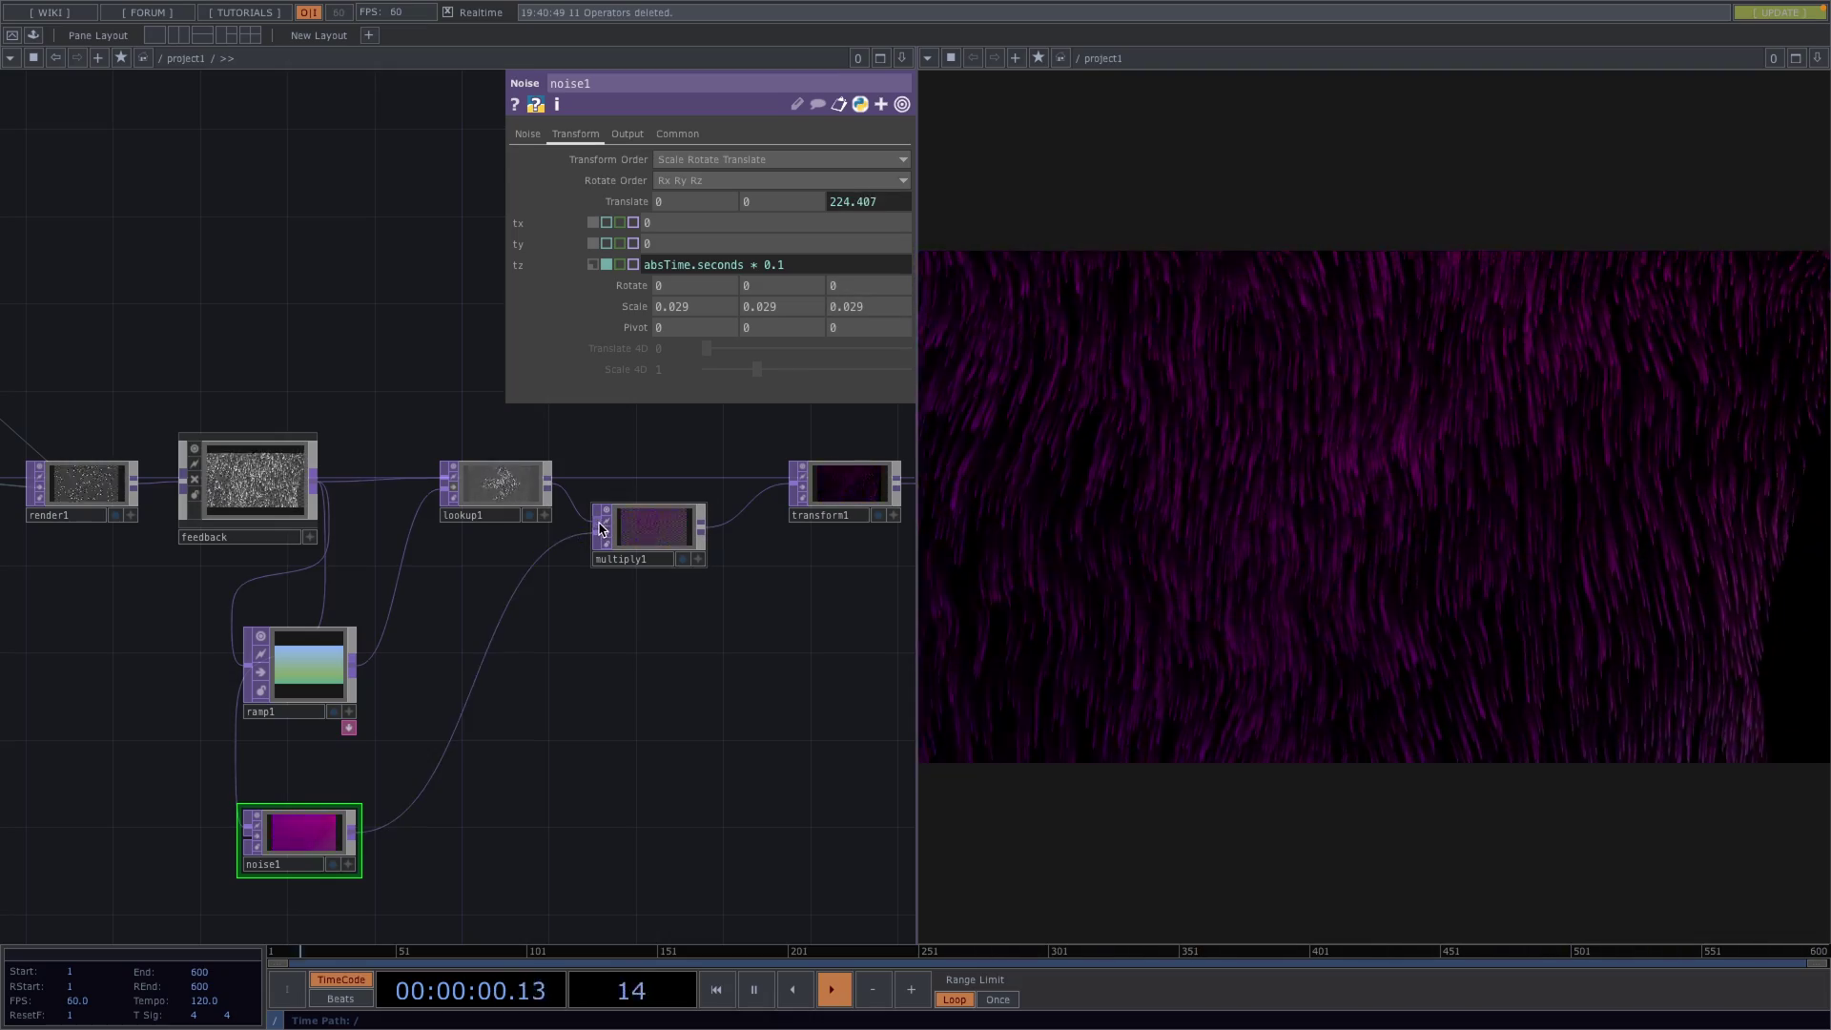
# - Reconnect ramp1's output into multiply1 and pan out toward particle1
pyautogui.moveTo(354, 664); pyautogui.dragTo(480, 648)
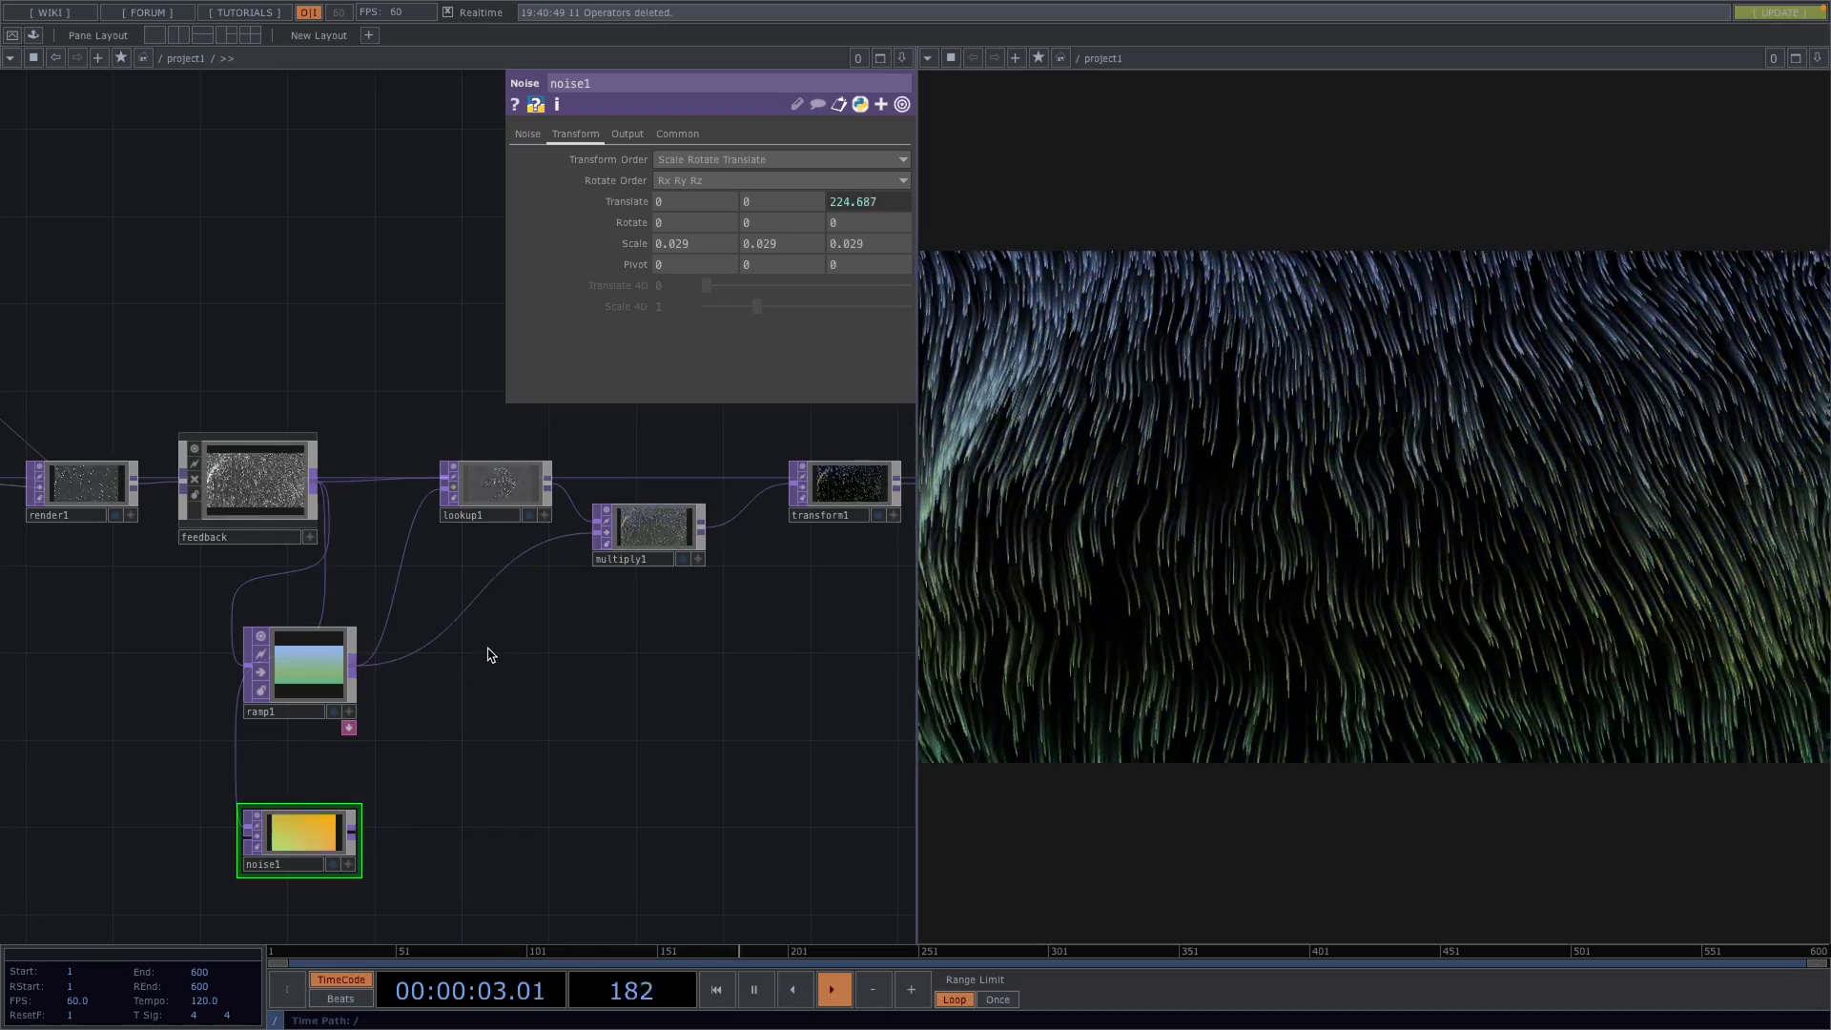
pyautogui.scroll(-3, 559, 652)
pyautogui.scroll(-1, 561, 655)
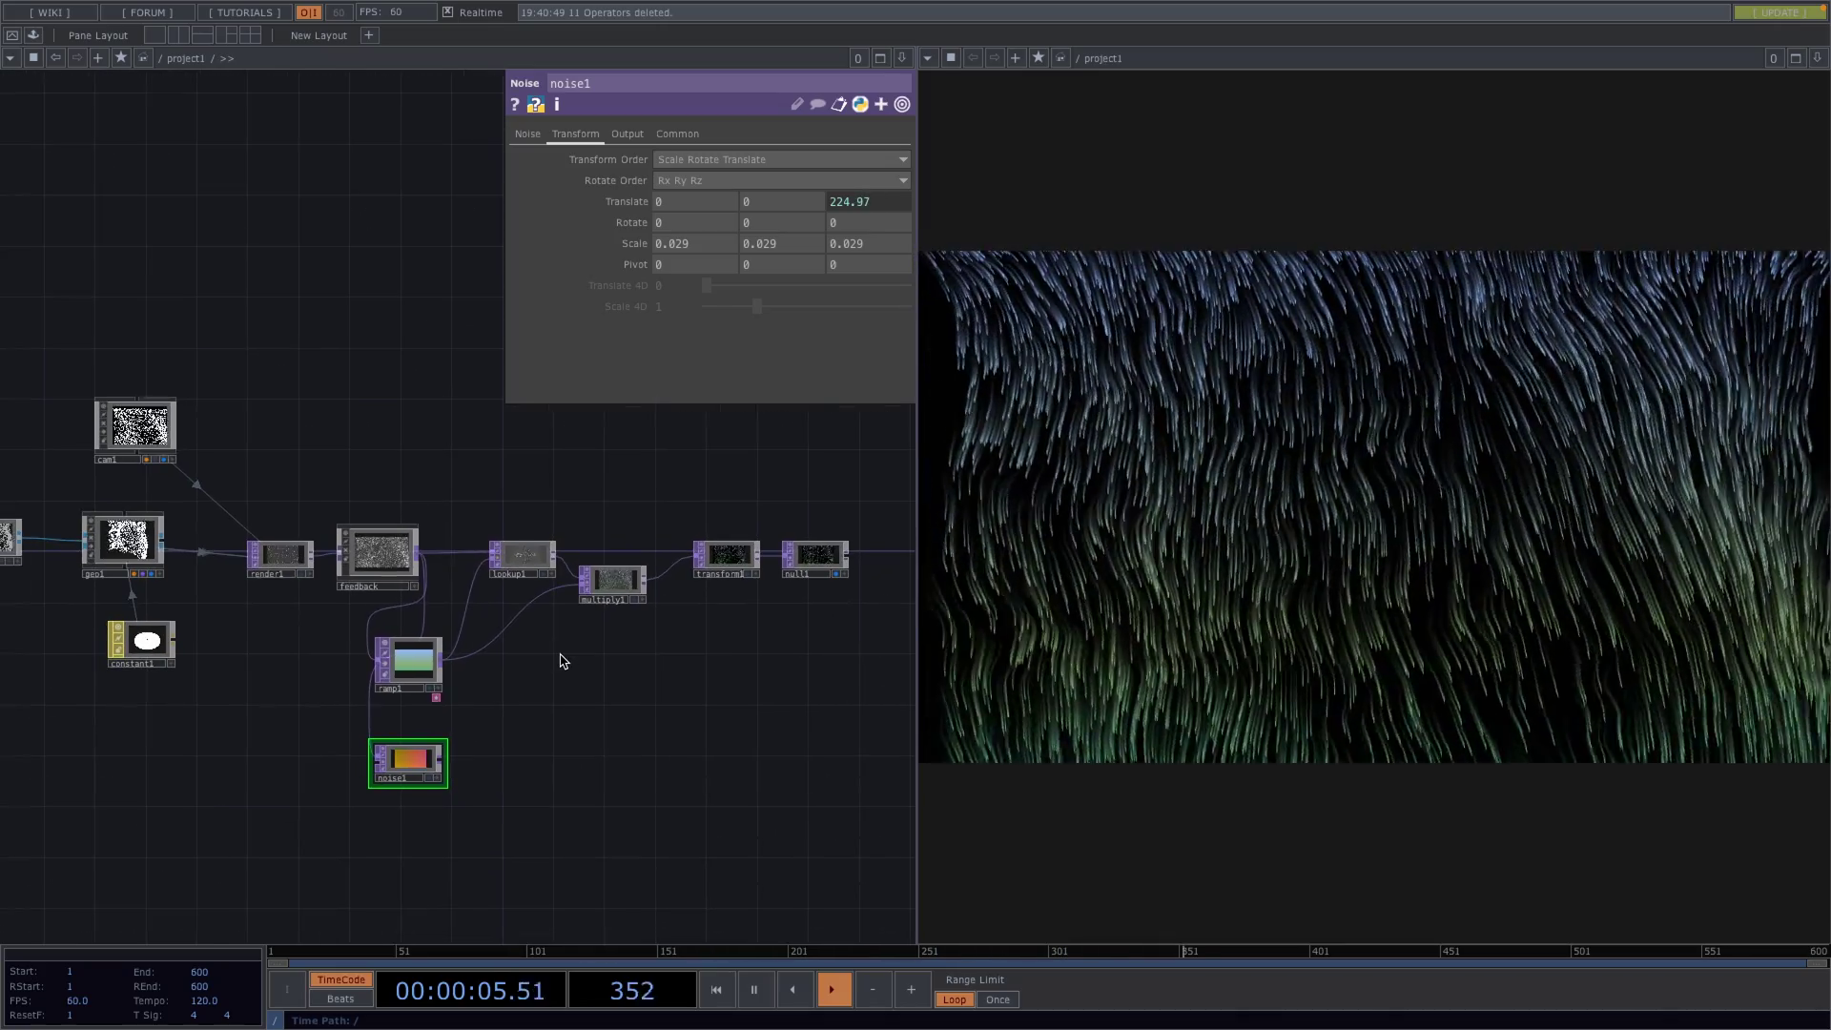
pyautogui.moveTo(560, 660); pyautogui.dragTo(637, 656)
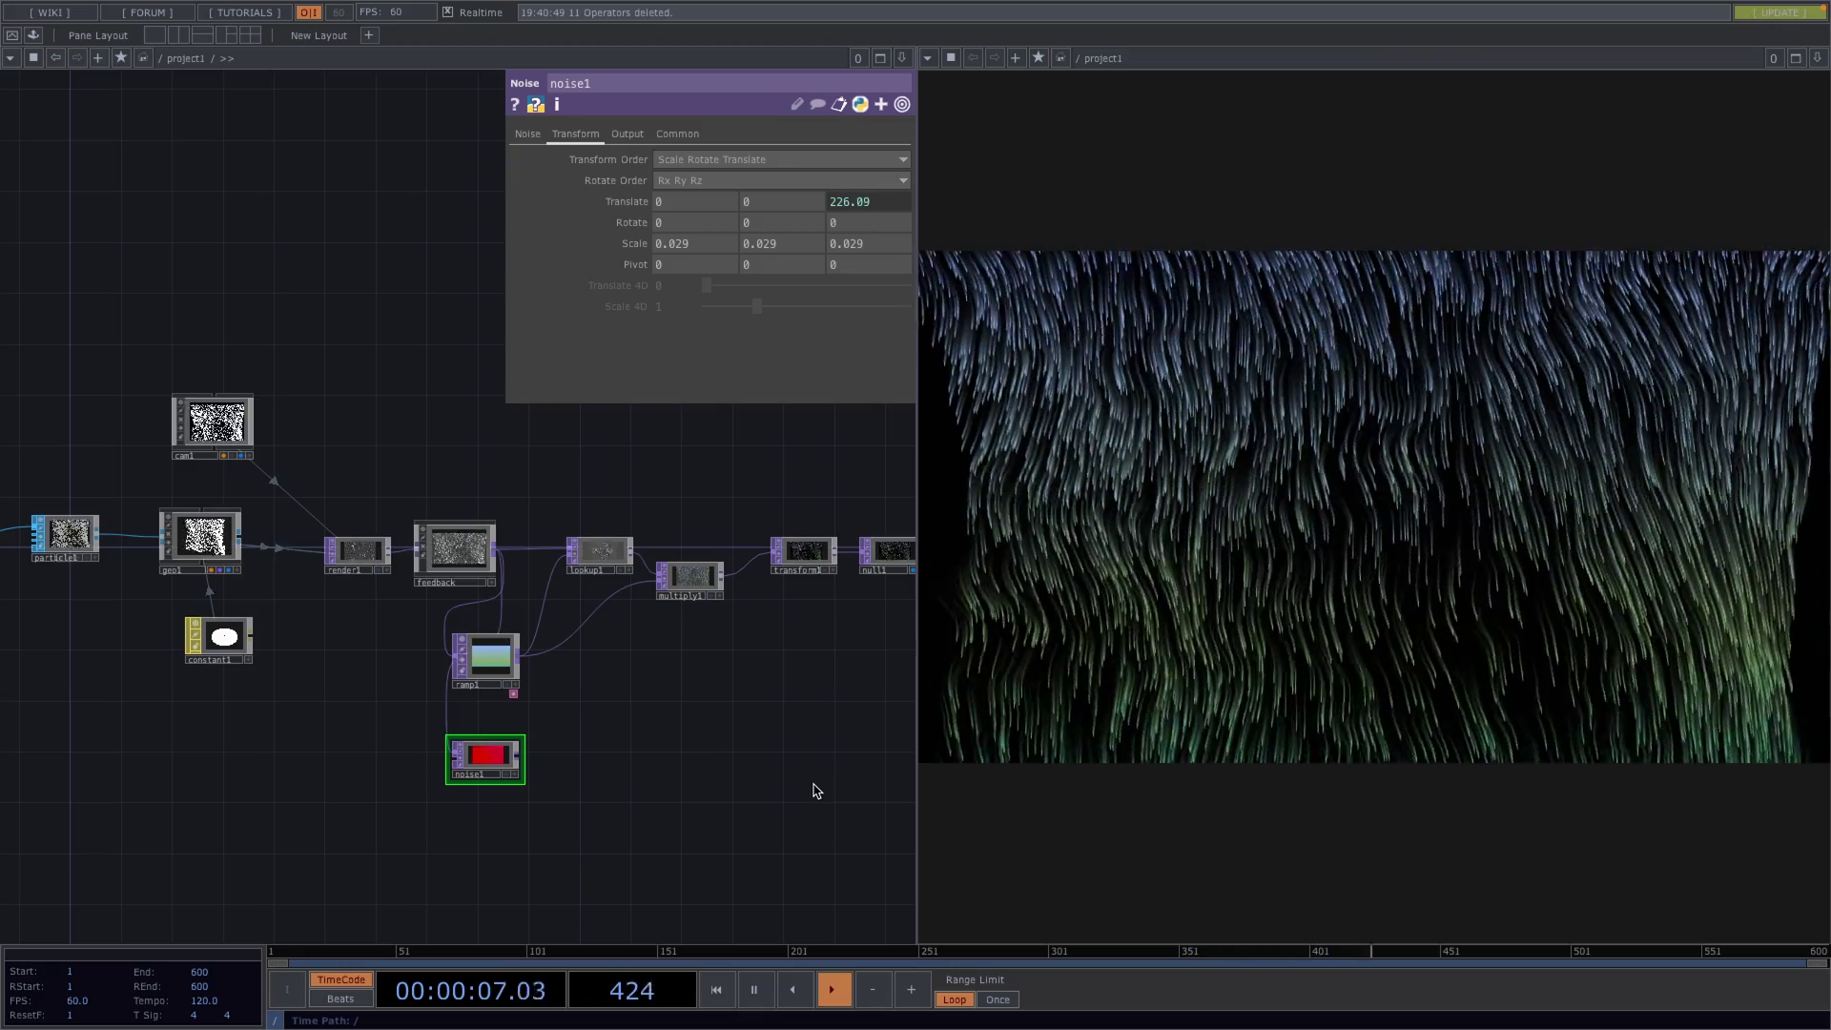
pyautogui.scroll(-5, 760, 768)
# - Set line1's Point A x to -2 and Point B x to 2
pyautogui.click(175, 626)
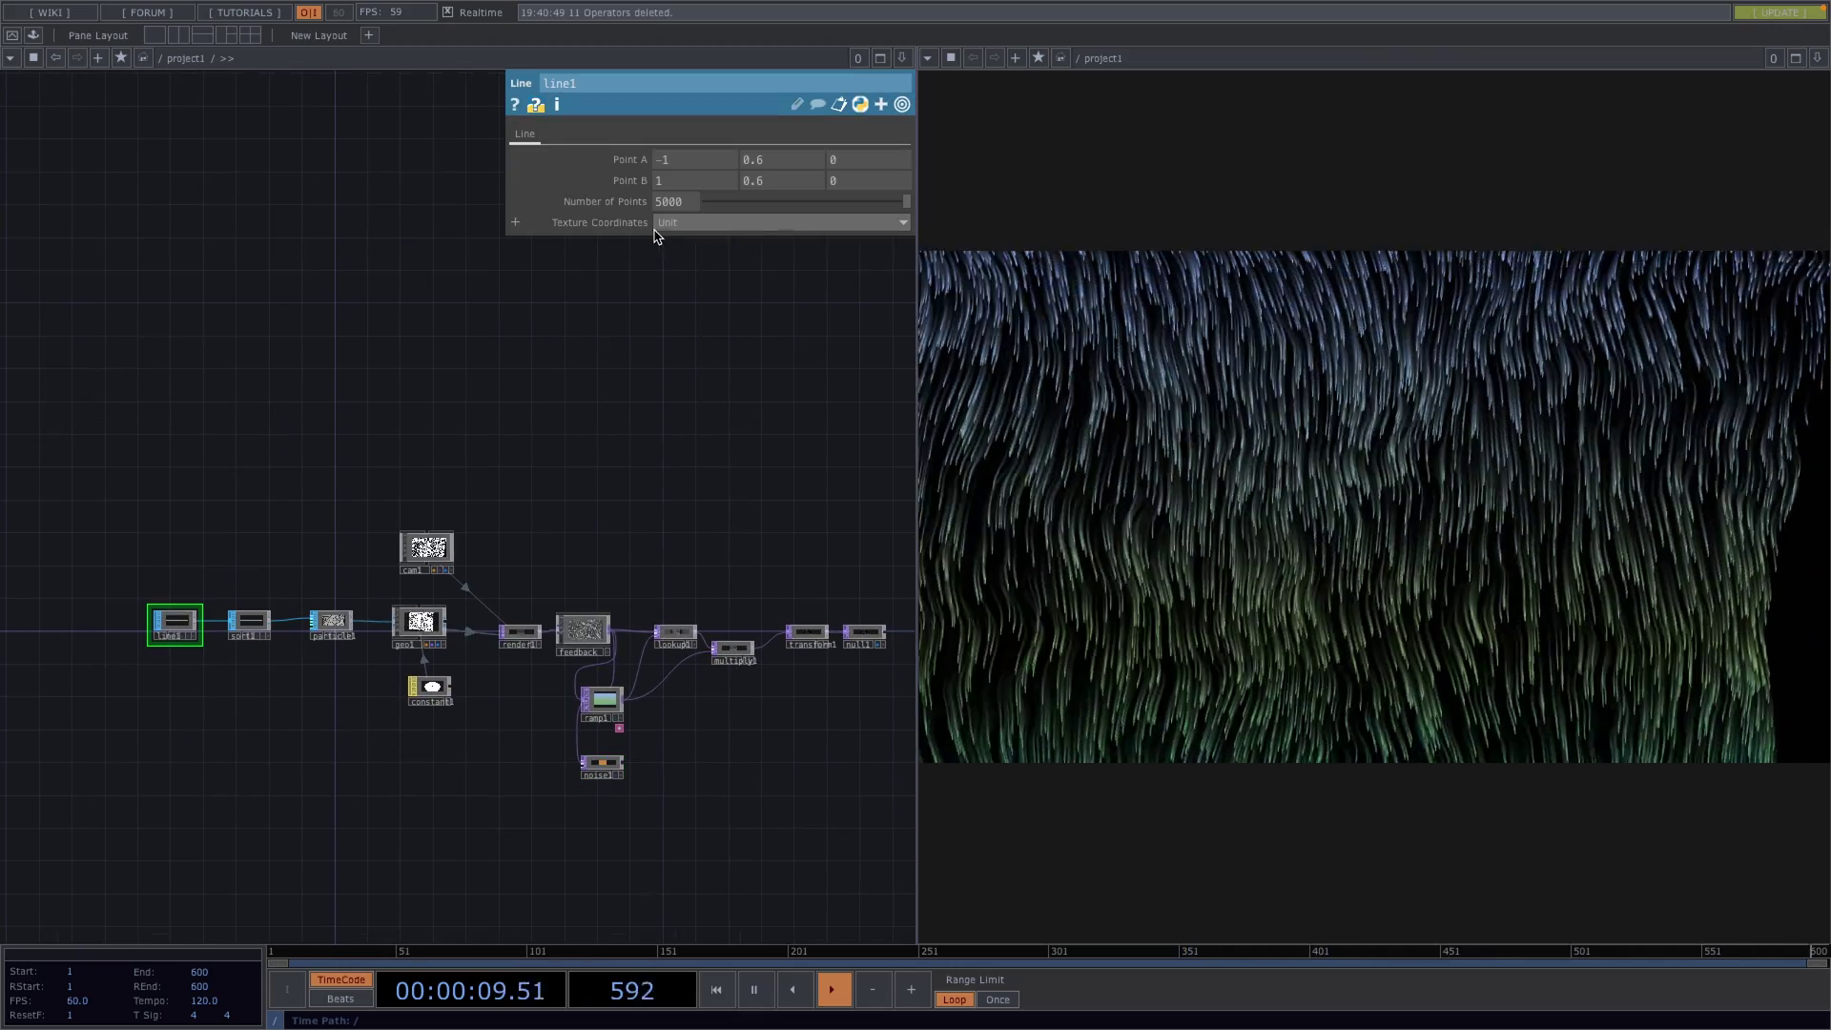
pyautogui.moveTo(687, 173); pyautogui.dragTo(686, 179)
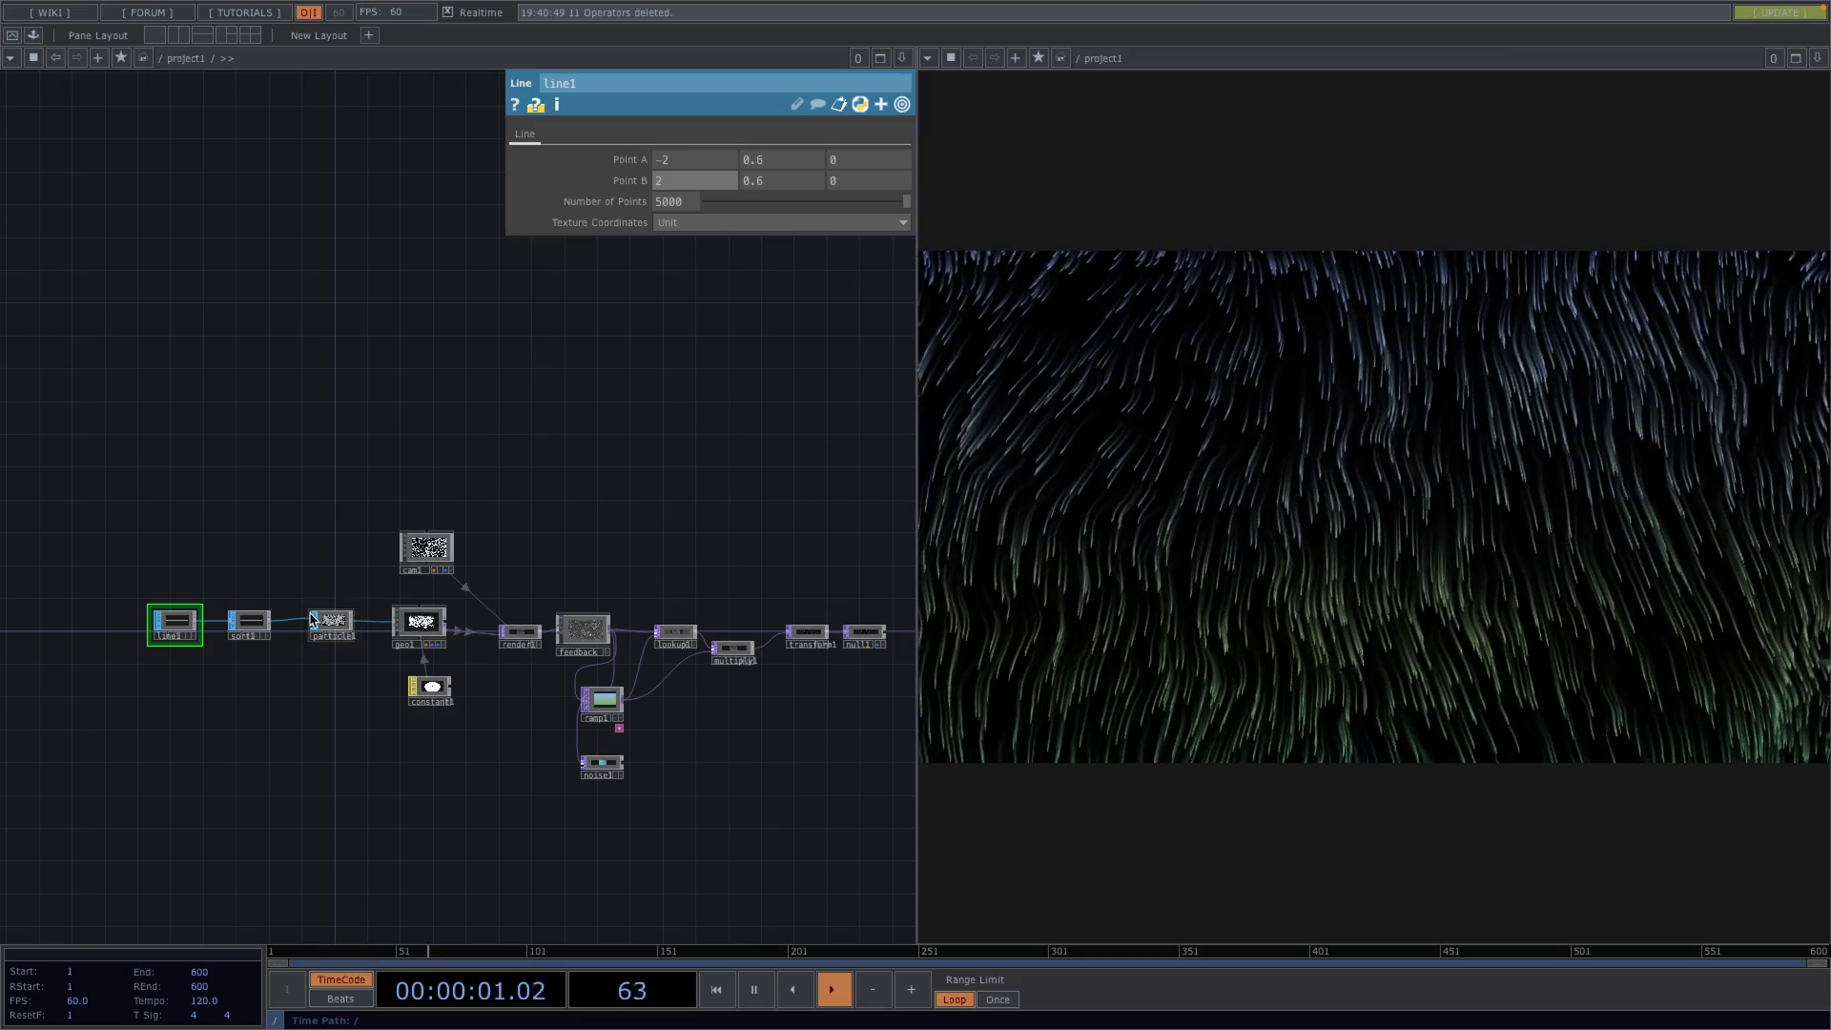
pyautogui.scroll(2, 331, 626)
# - Try particle1 Birth rates of 5000 and 1000, settling on 2000
pyautogui.click(329, 622)
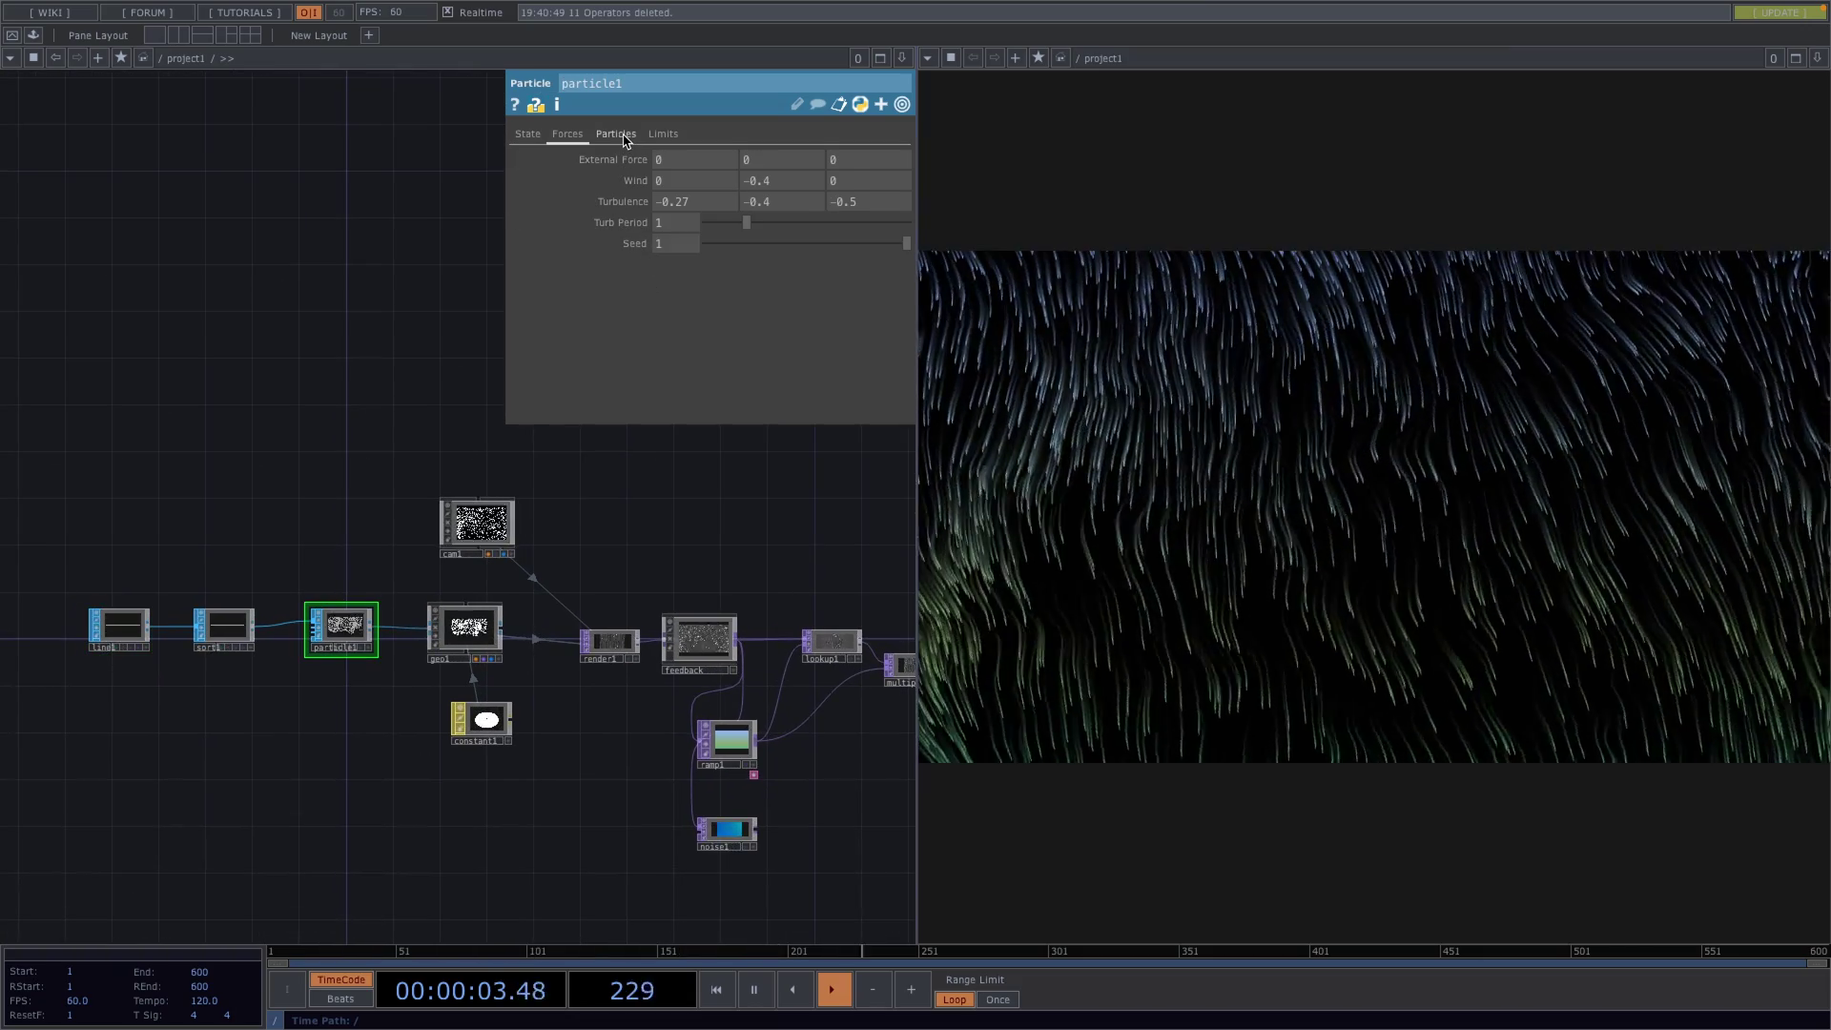
pyautogui.click(615, 134)
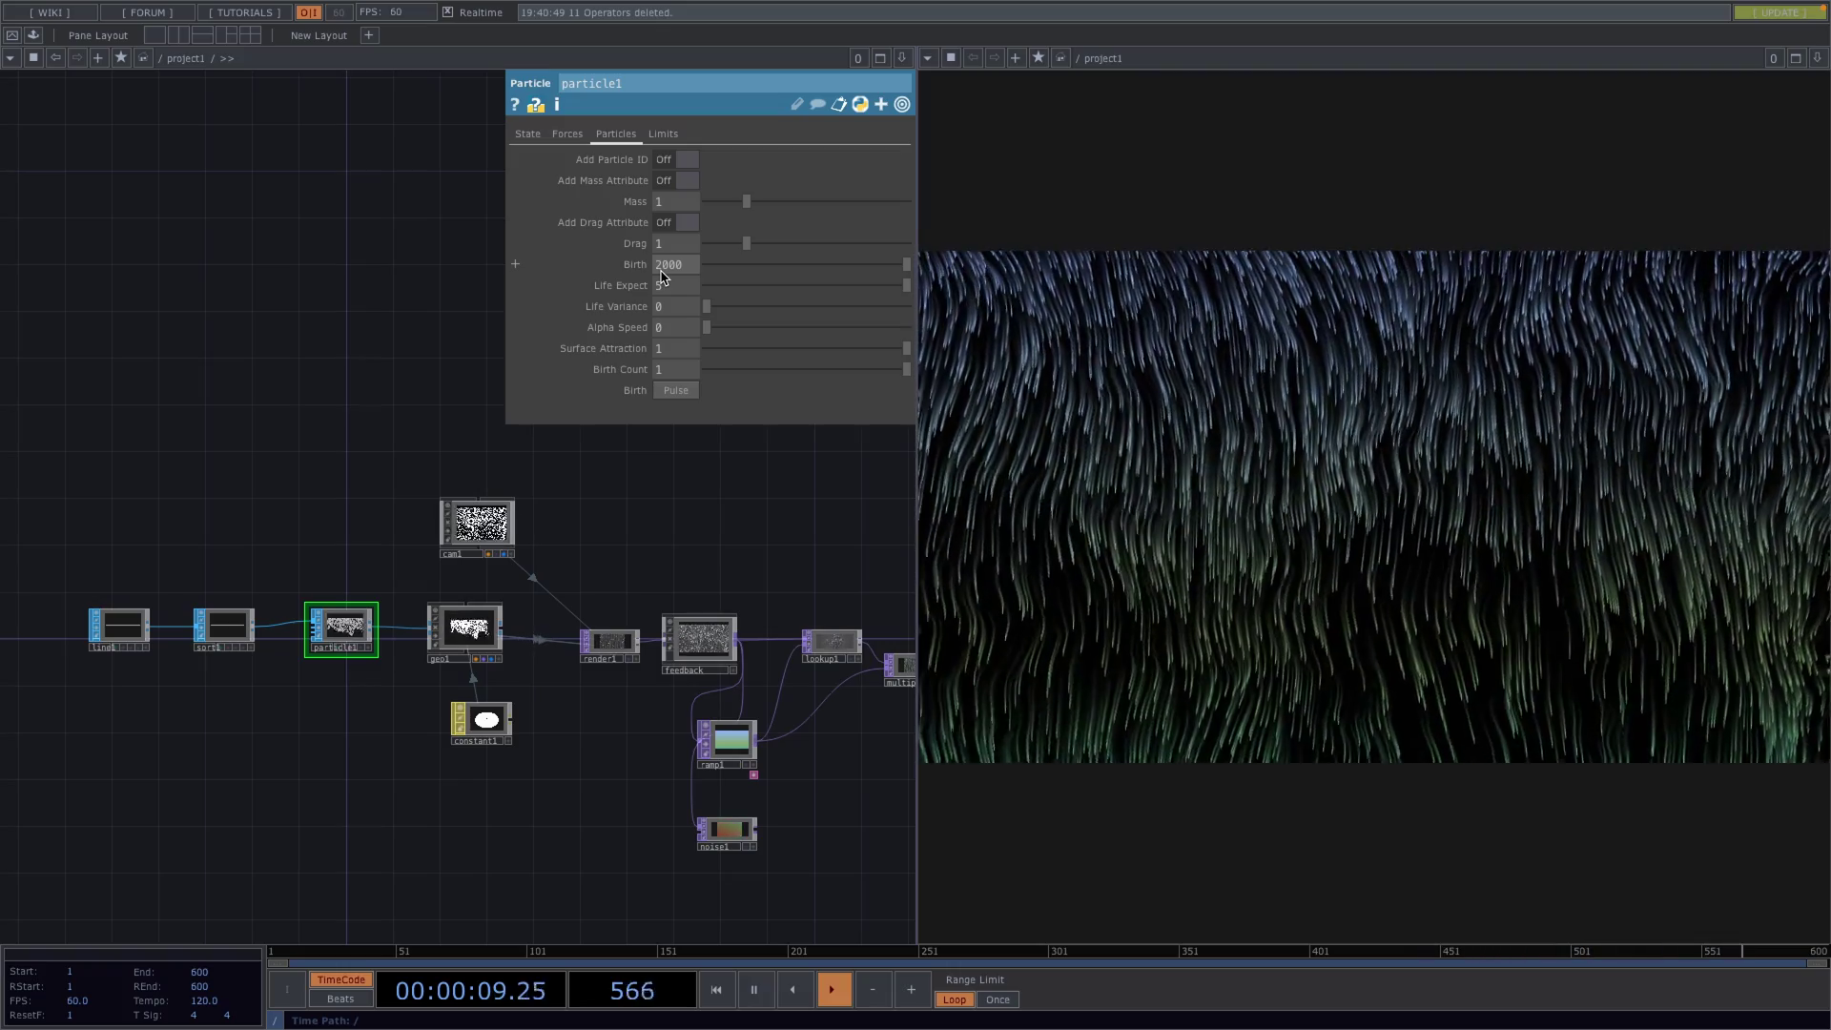
pyautogui.click(662, 267)
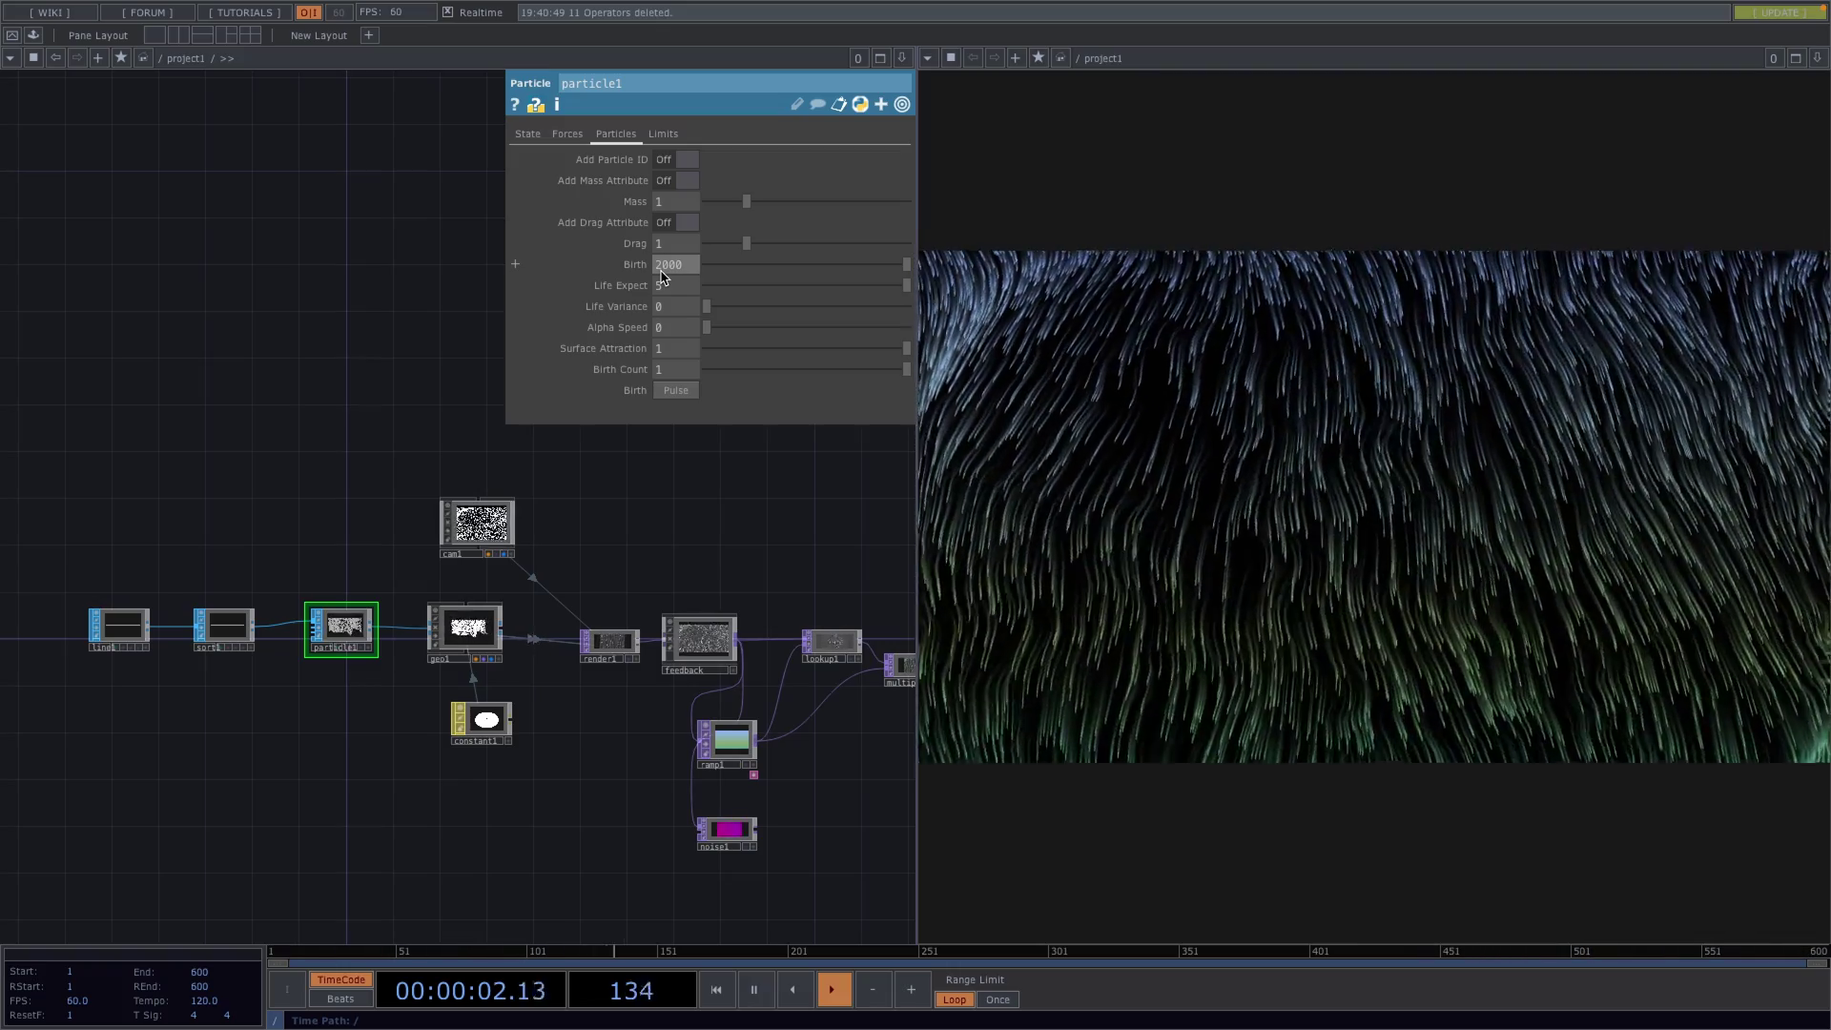
pyautogui.write('5000')
pyautogui.press('Return')
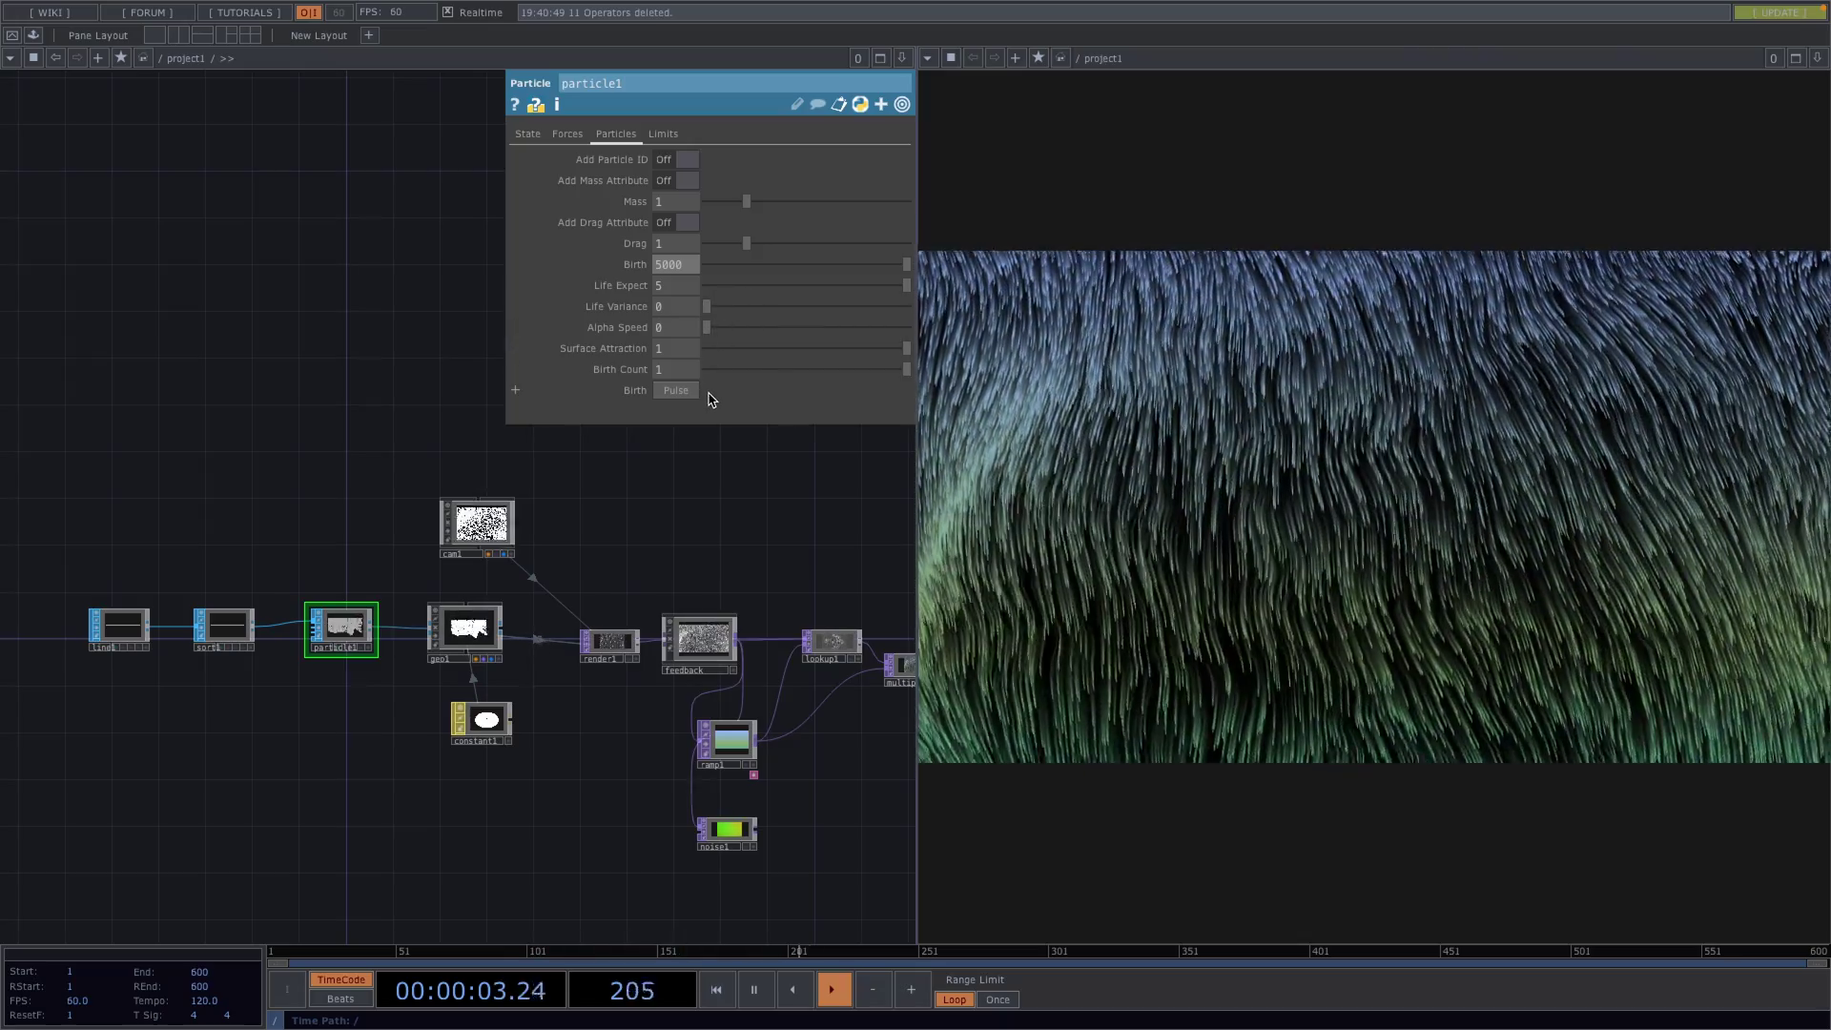
pyautogui.click(664, 269)
pyautogui.write('1000')
pyautogui.press('Return')
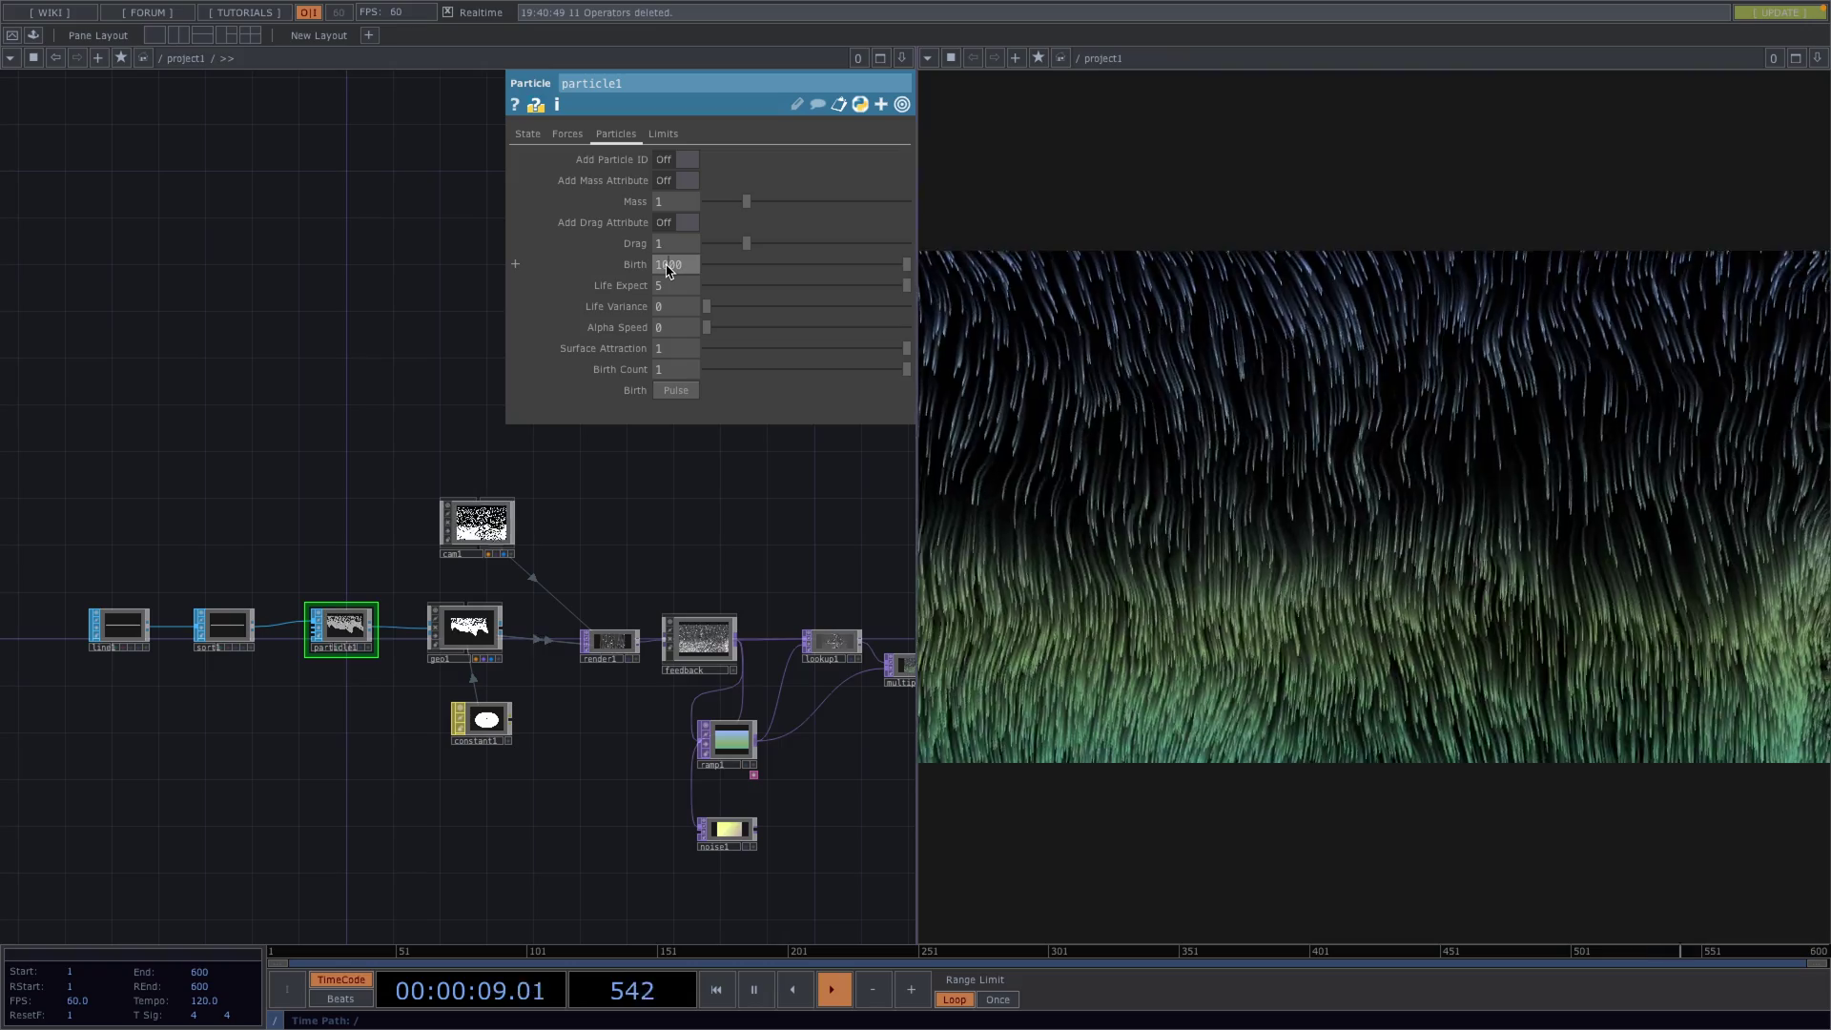
pyautogui.click(667, 265)
pyautogui.write('2000')
pyautogui.press('Return')
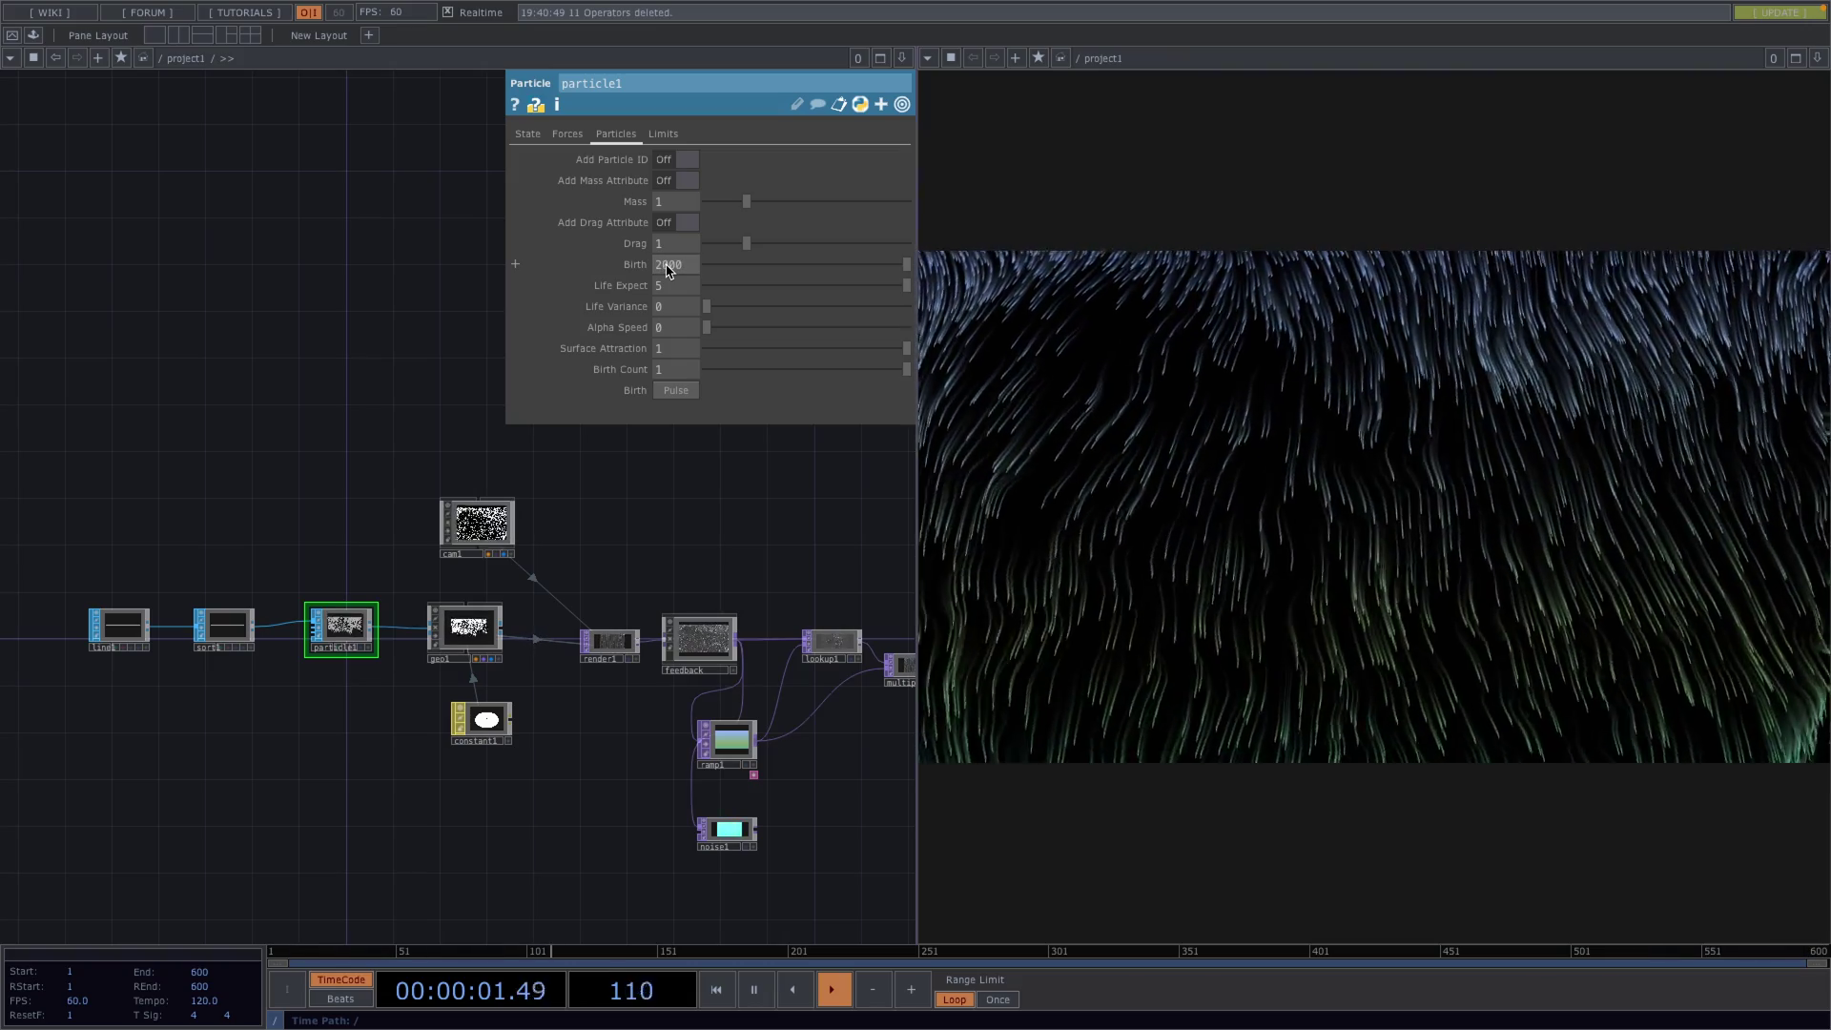